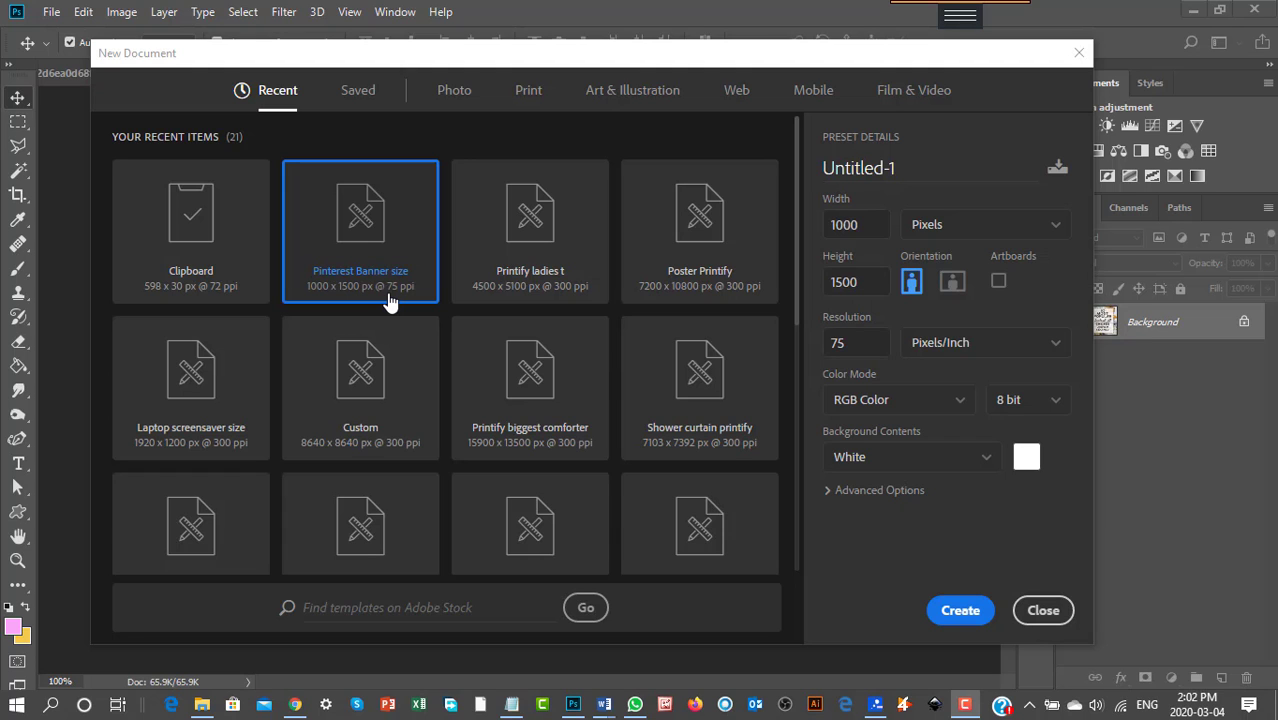
Create a new document from the Pinterest Banner size preset, 1000 x 1500 pixels at 75 pixels/inch with a white background.
left_click(952, 613)
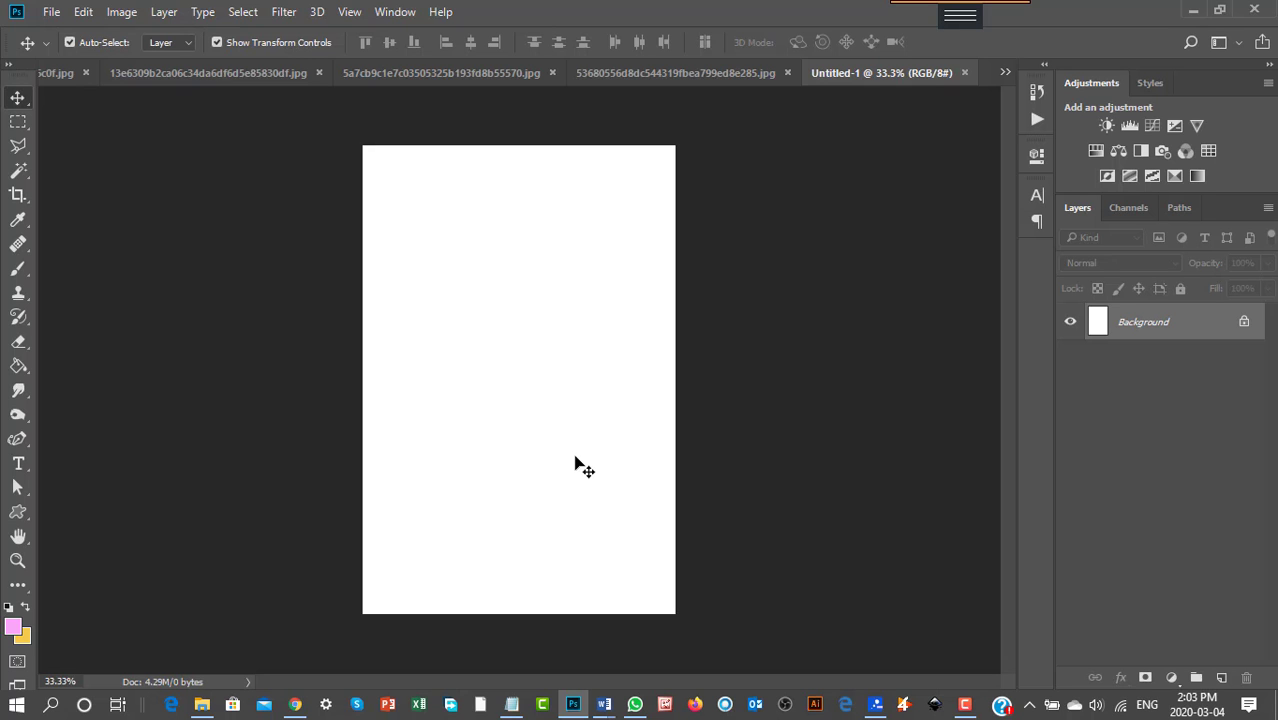
Look over the sample pins in the Pinterest ideas folder in a maximized File Explorer window, then return to Photoshop.
left_click(202, 704)
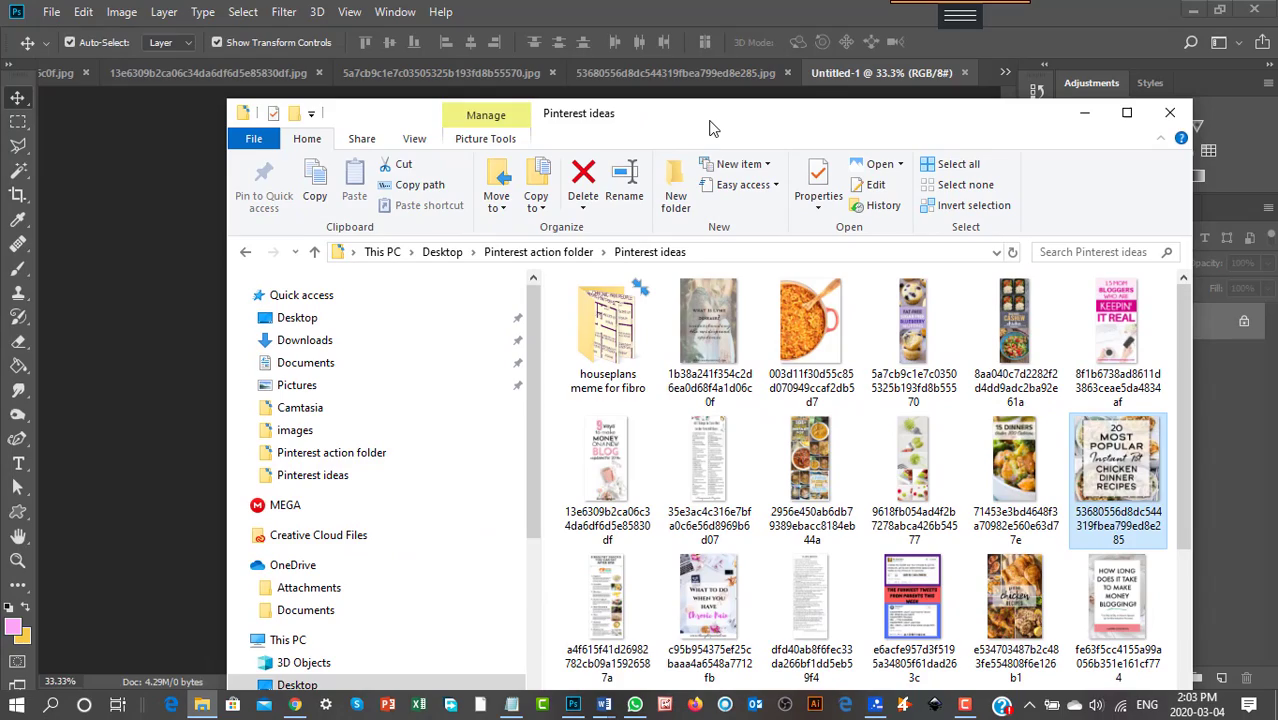
left_click_drag(710, 128, 719, 47)
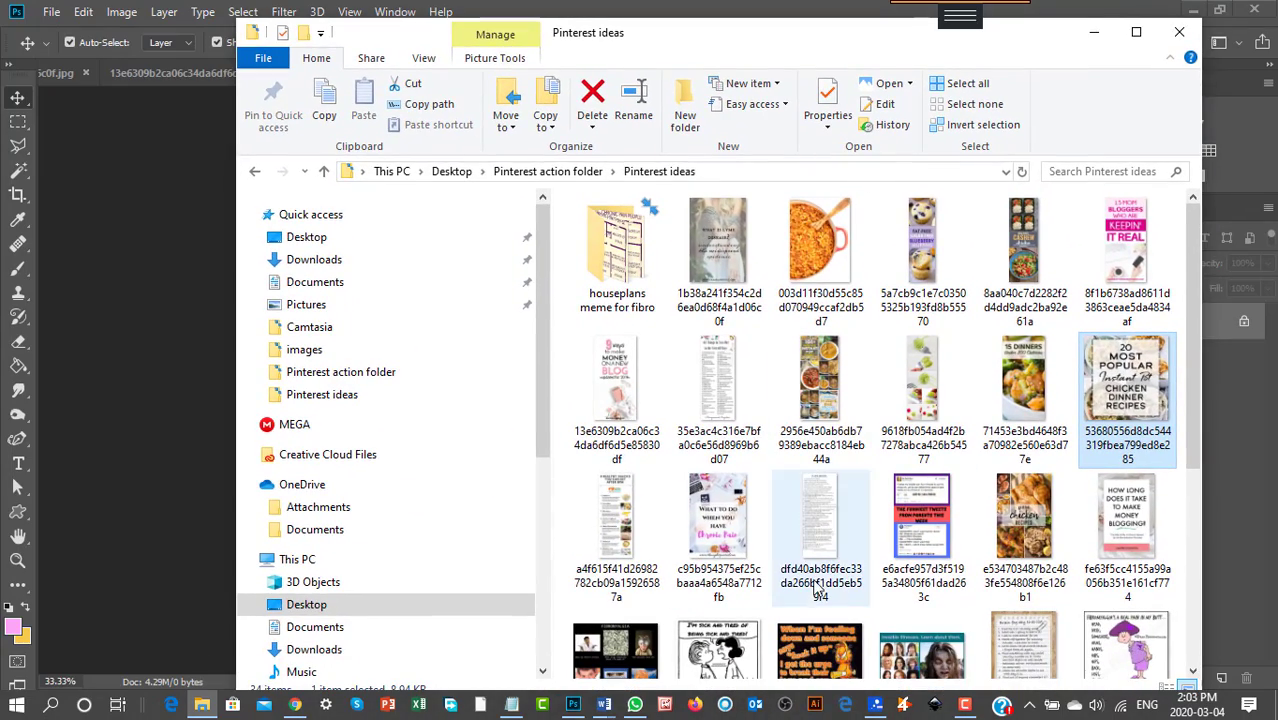
double_click(652, 42)
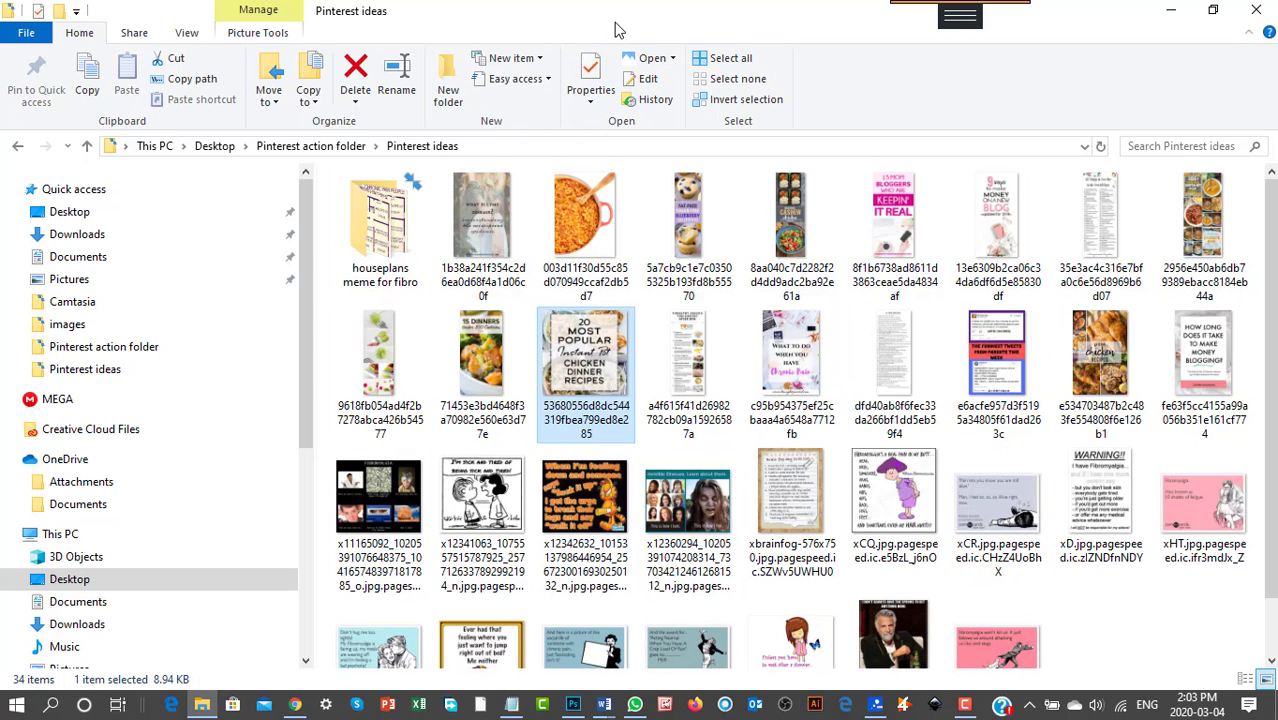
key("alt+Tab")
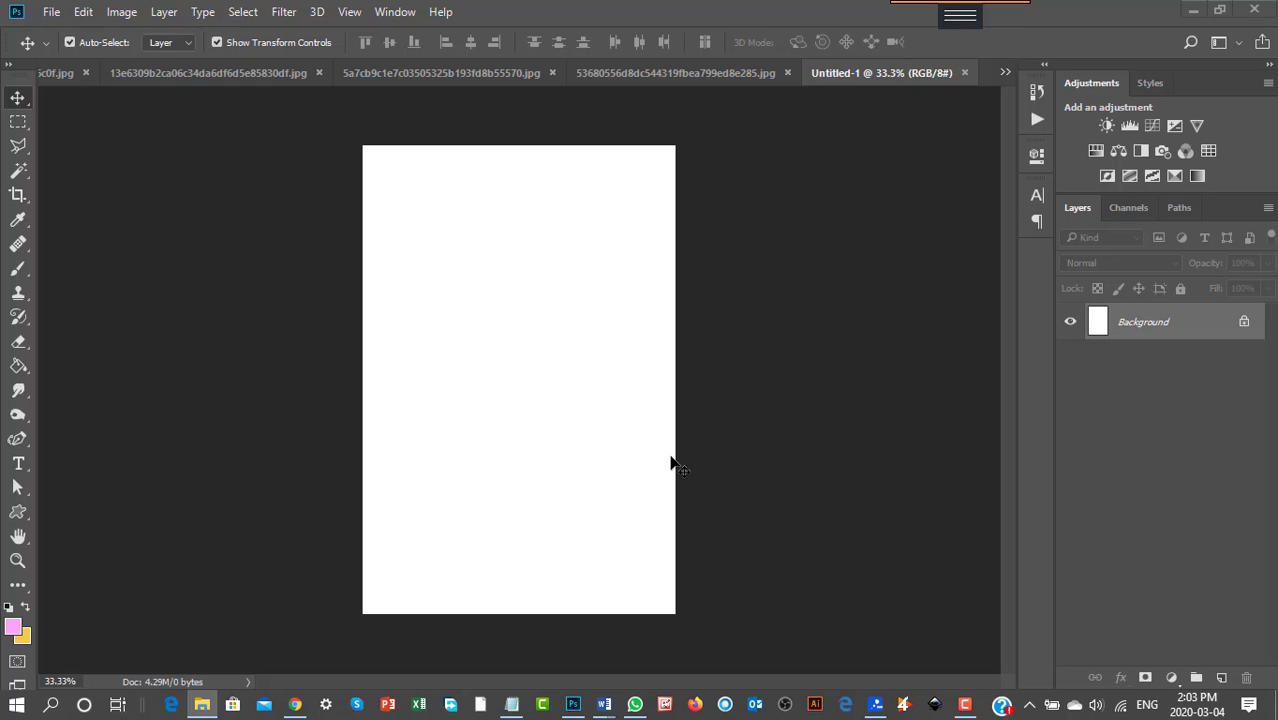
Examine the chicken dinner recipes pin at a 300% view.
left_click(698, 71)
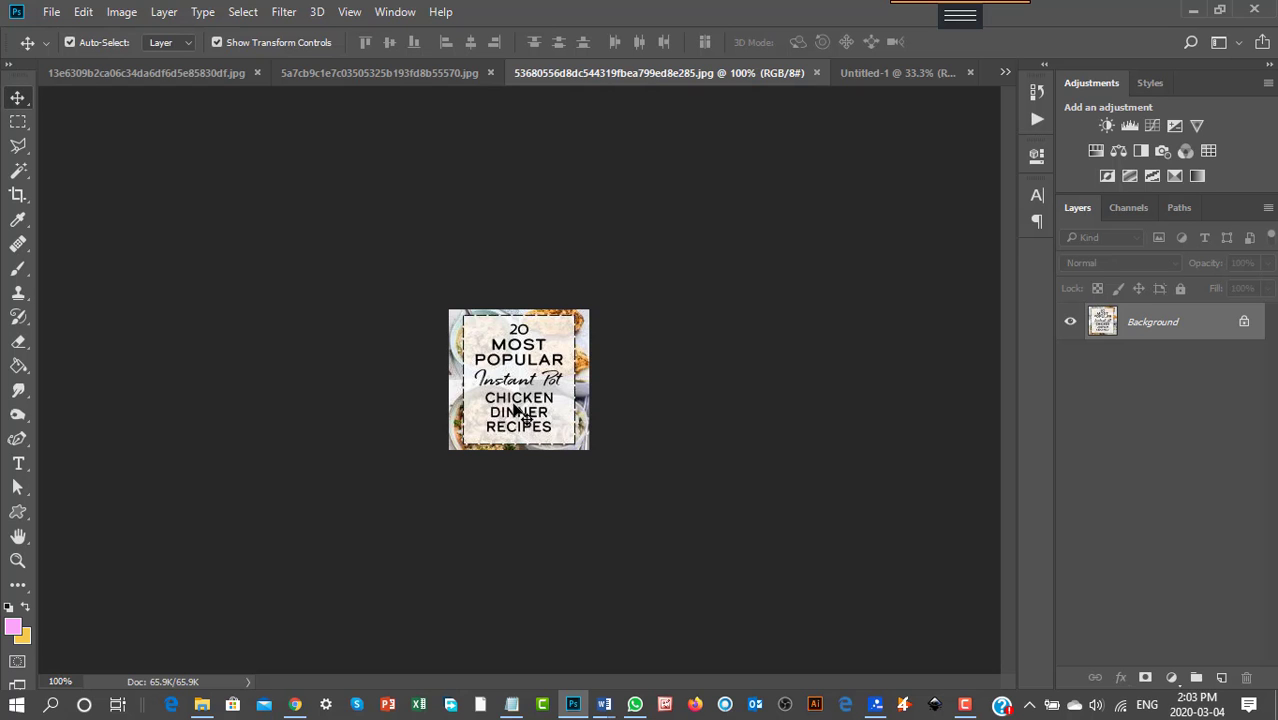
left_click(349, 12)
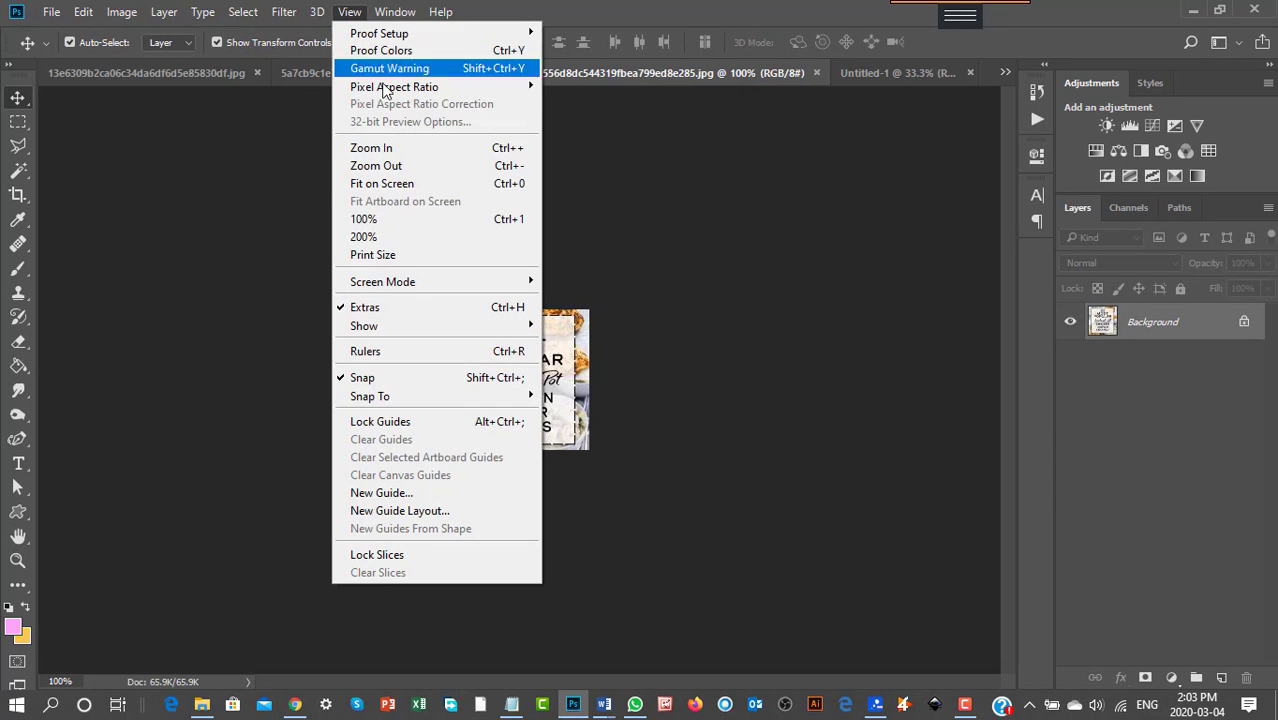
left_click(400, 183)
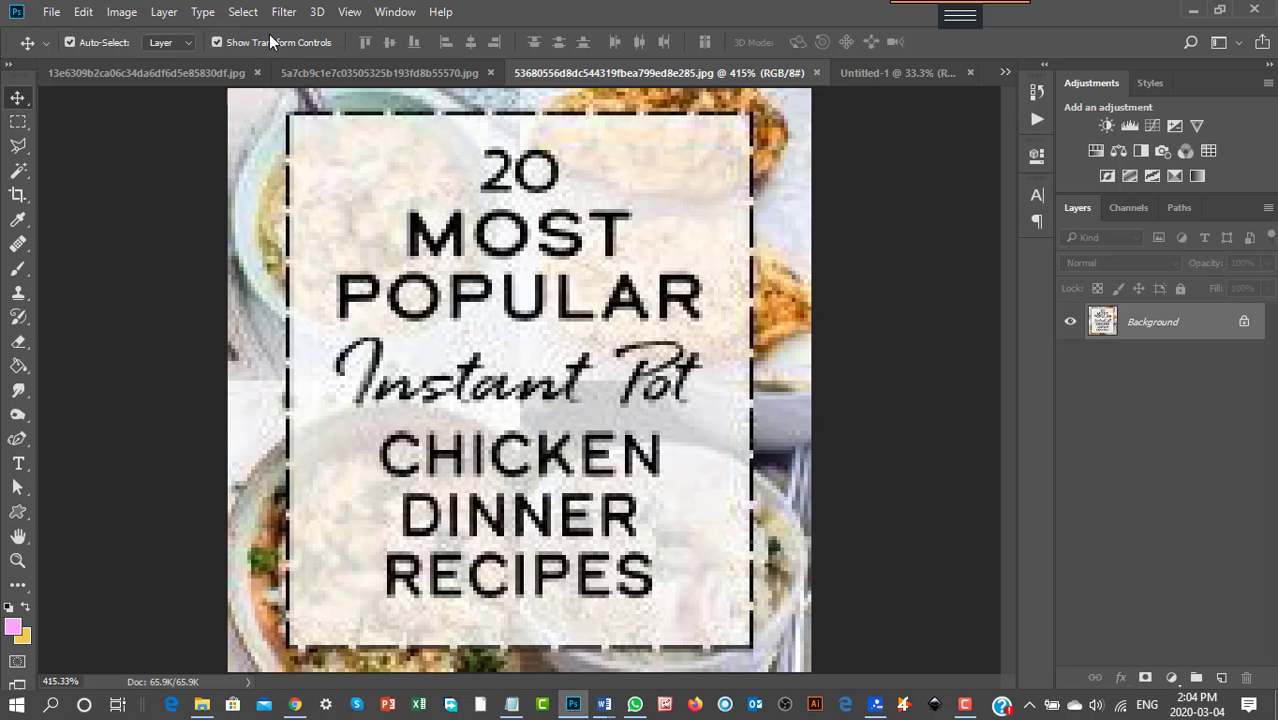
left_click(348, 12)
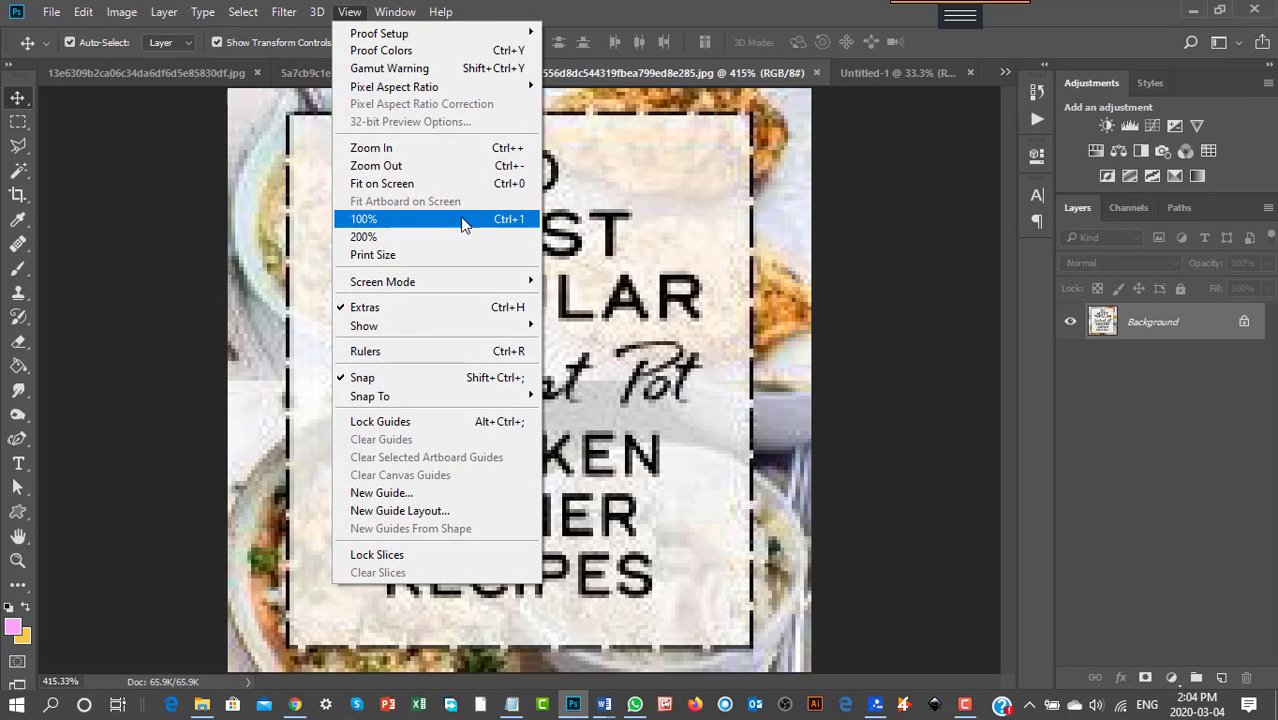
left_click(387, 166)
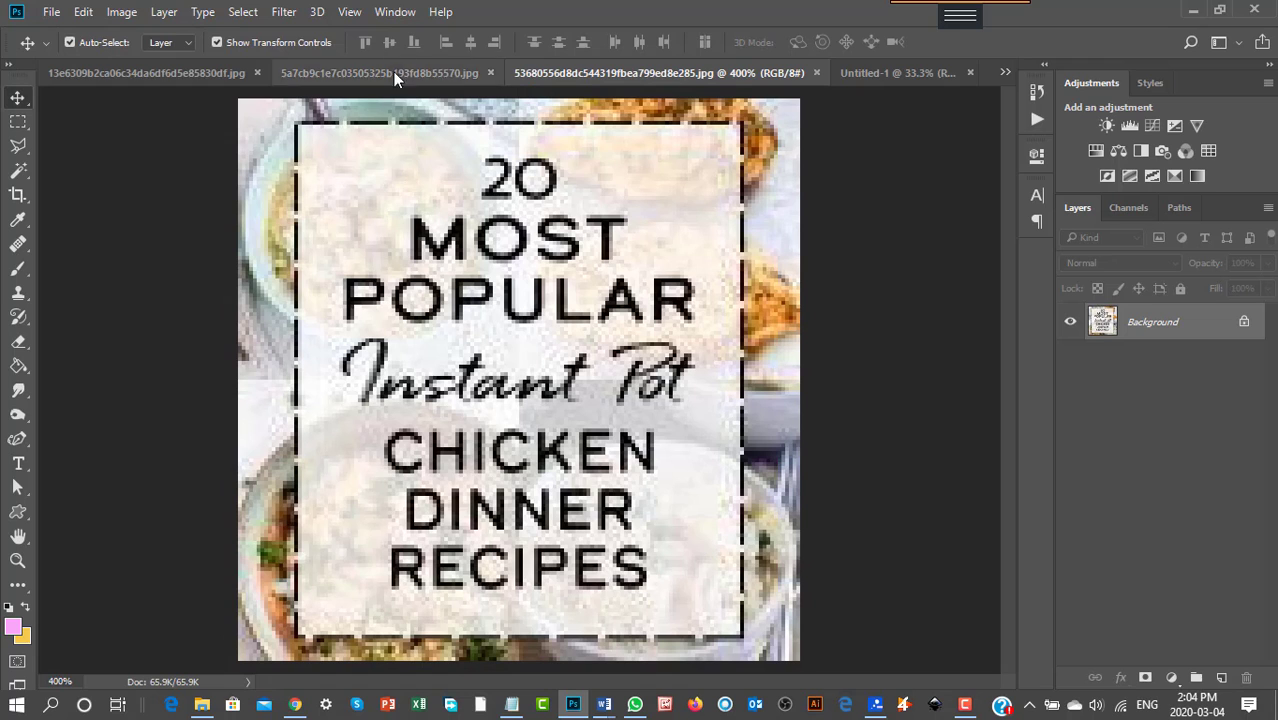
left_click(349, 12)
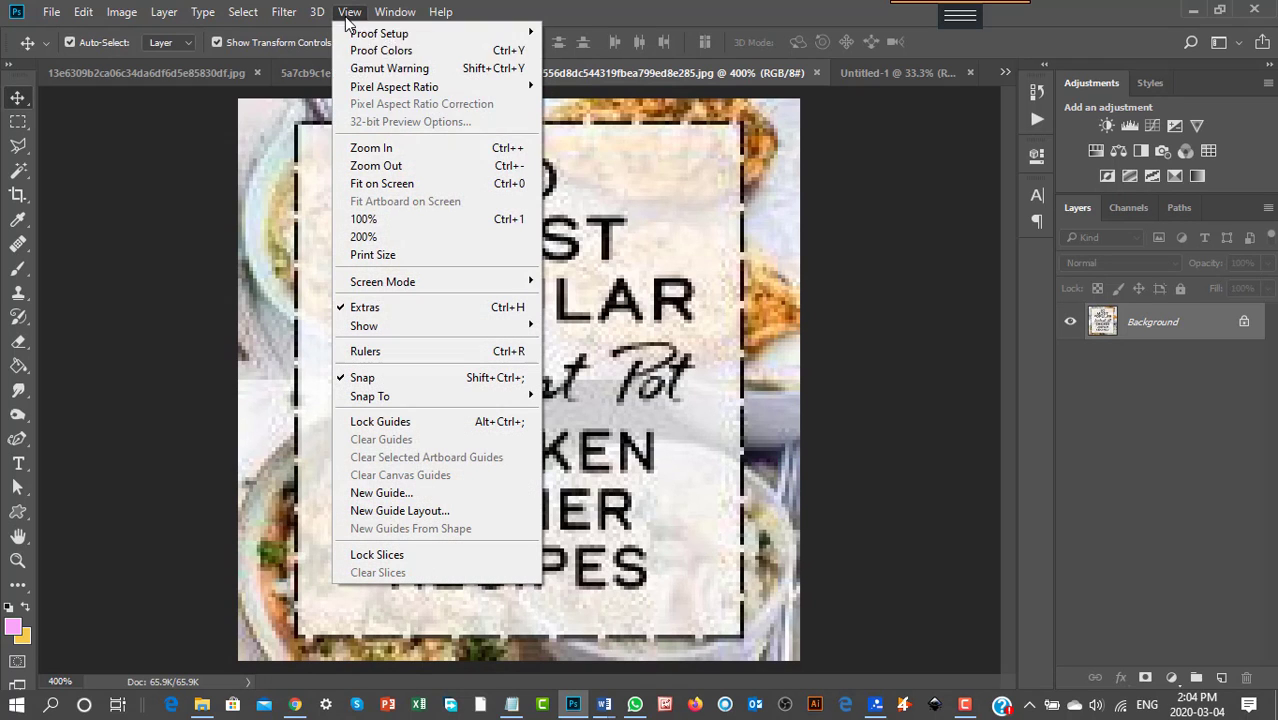
left_click(399, 167)
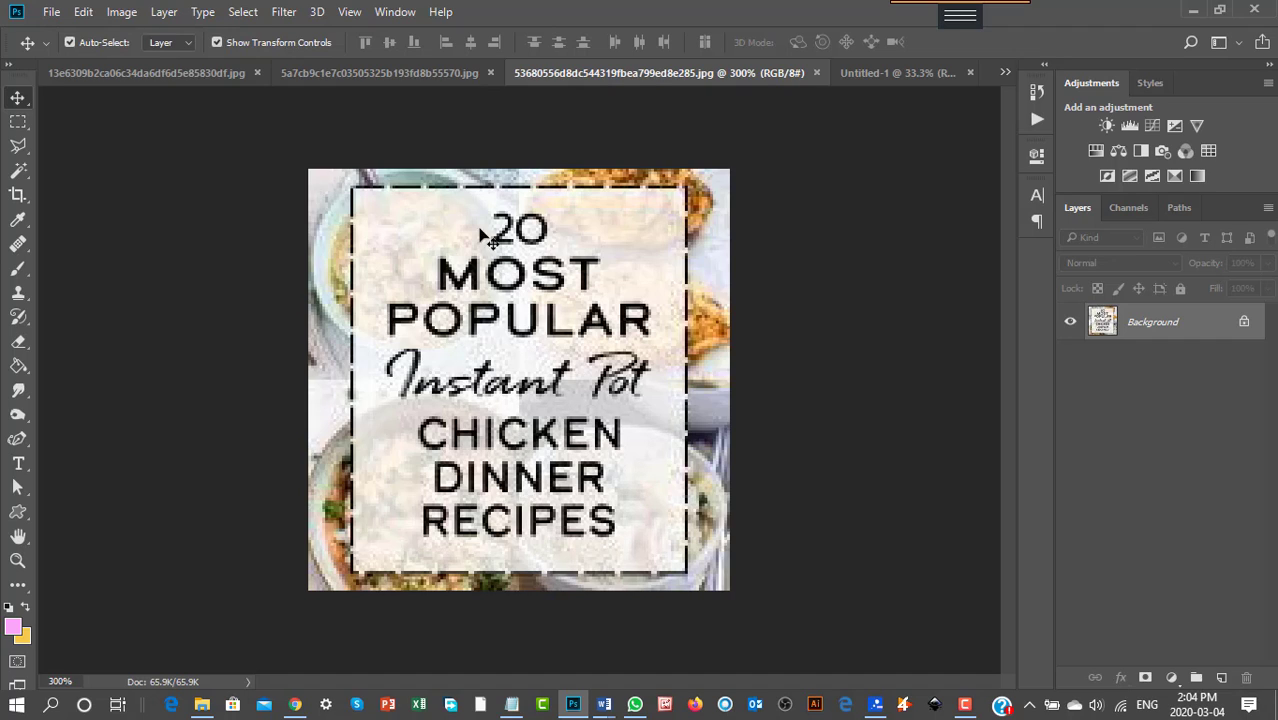
Compare the blueberry muffins pin with the chicken dinner recipes pin.
left_click(405, 78)
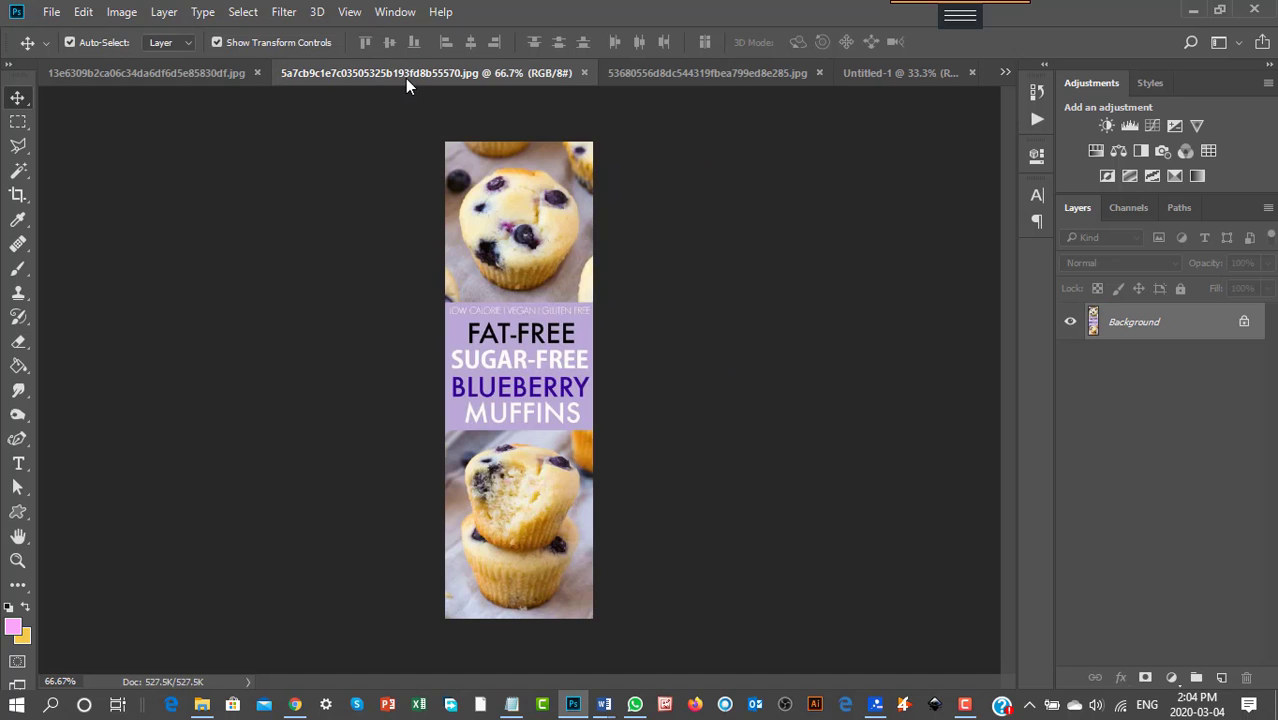
left_click(663, 80)
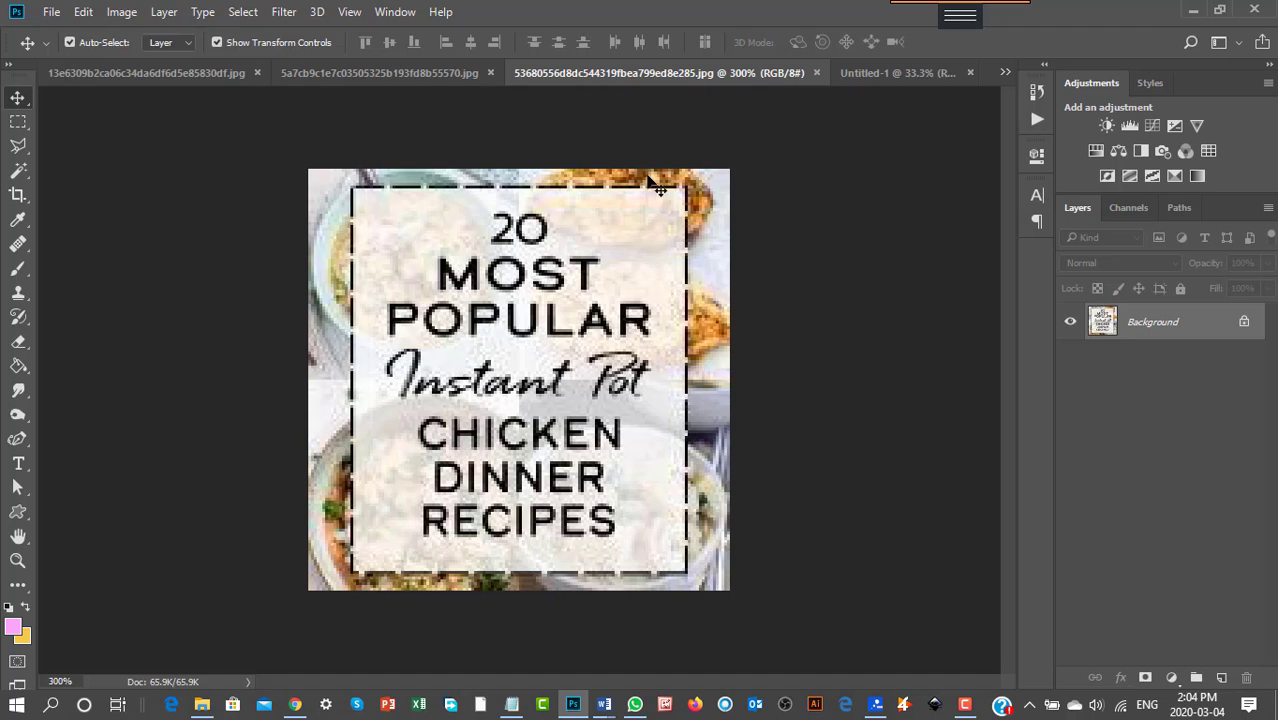
left_click(387, 80)
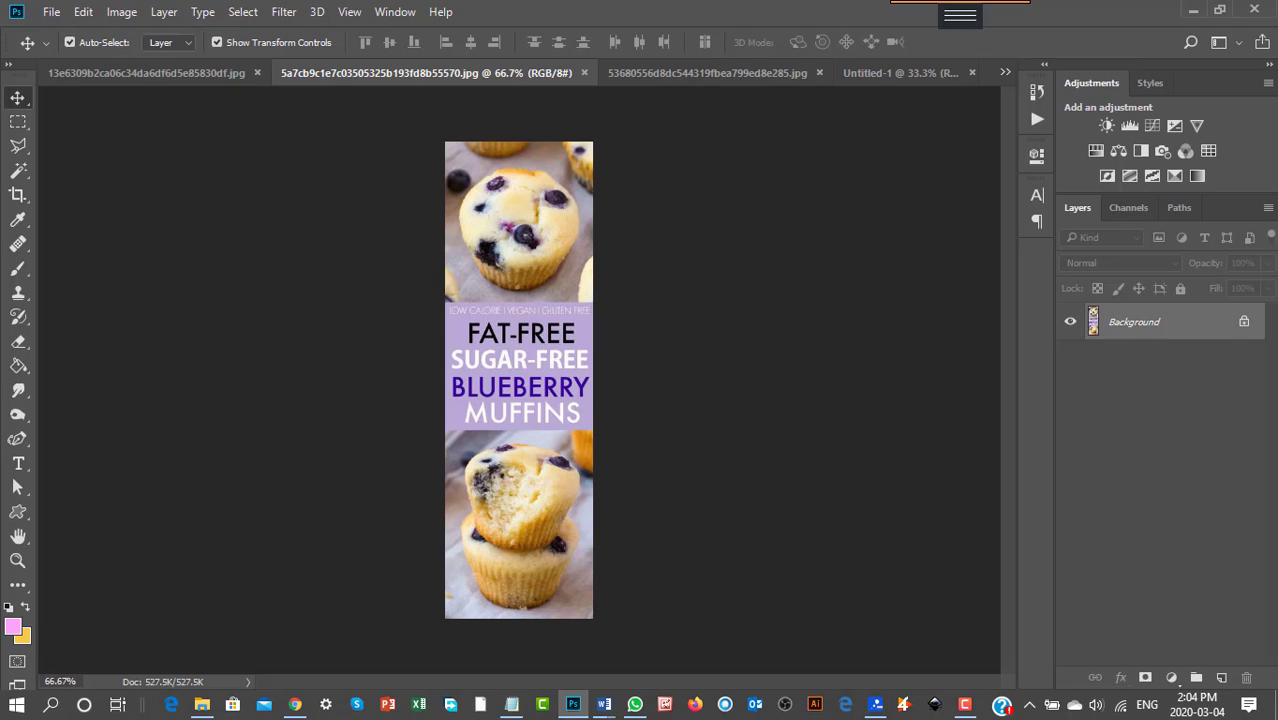
Switch to Chrome and open the Pinterest account's profile page to examine its banner of pins.
left_click(293, 705)
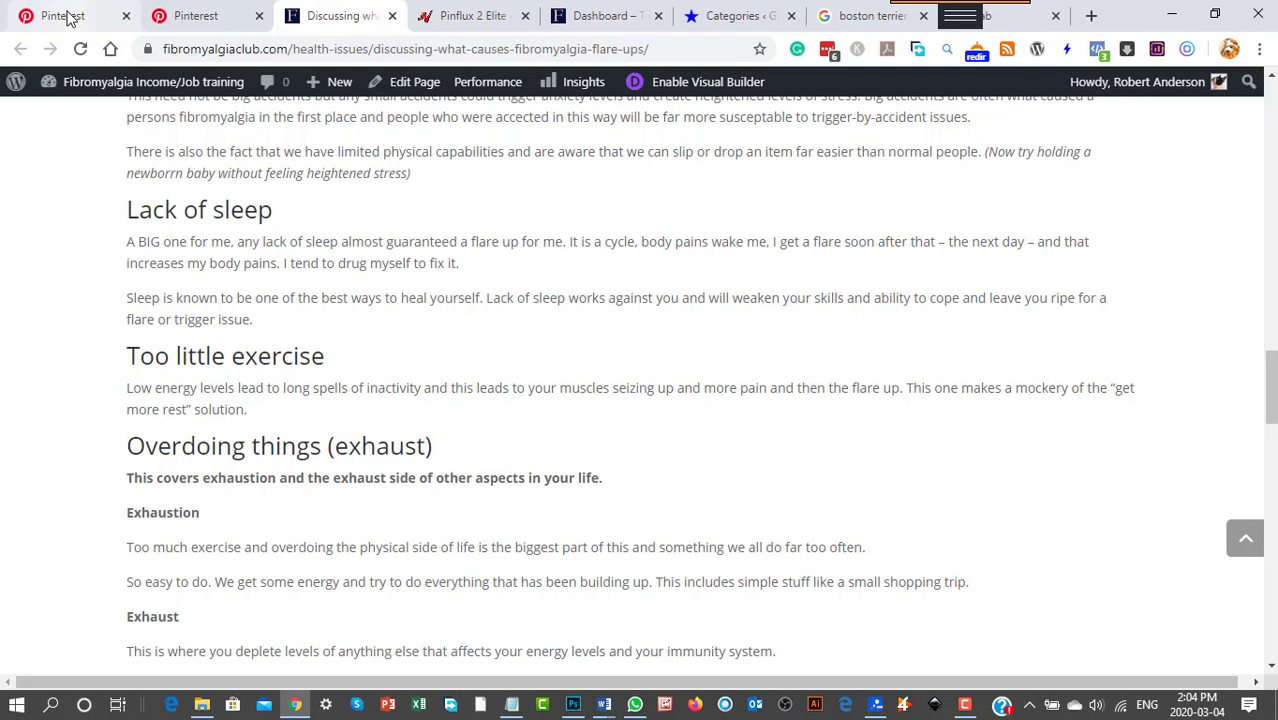
left_click(30, 15)
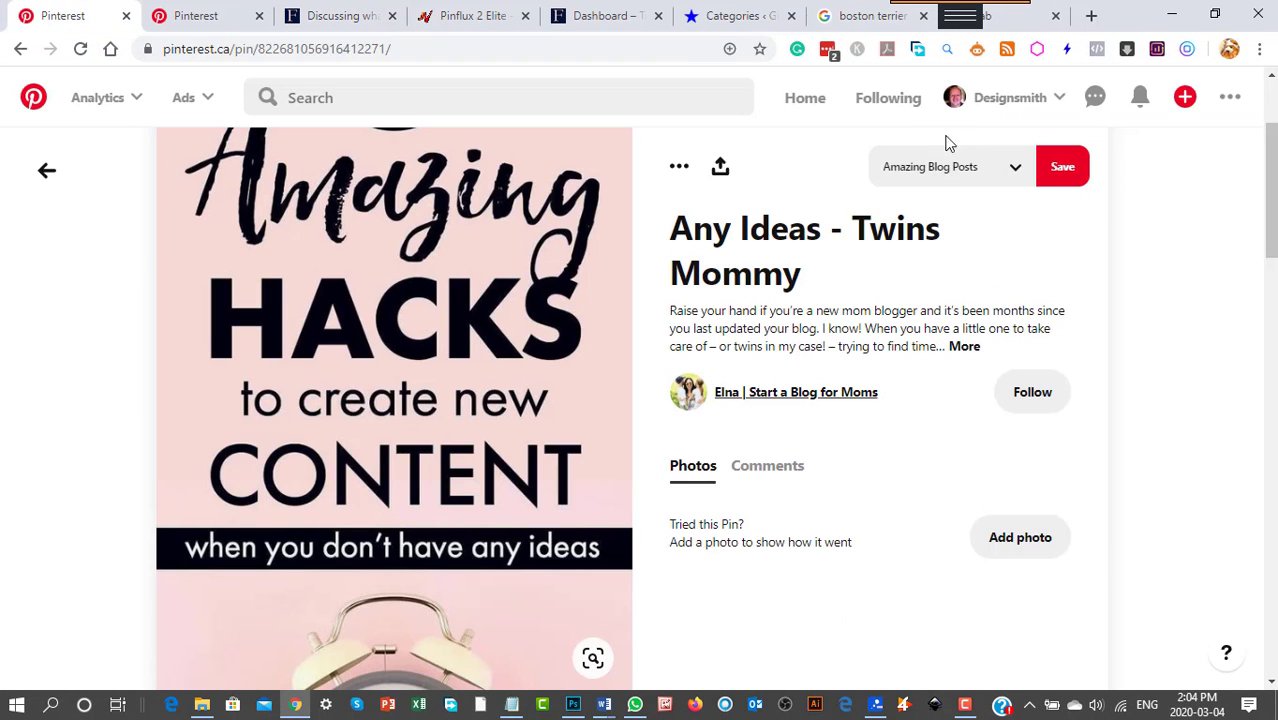
left_click(1008, 108)
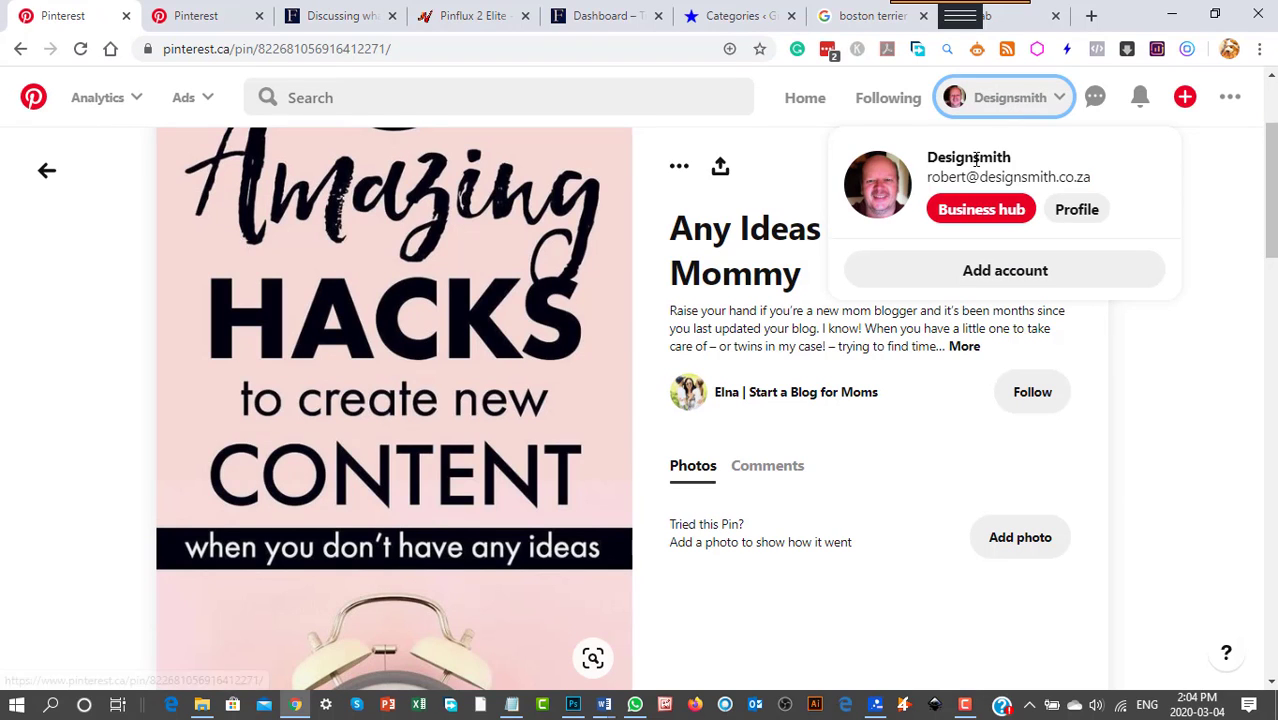
left_click(880, 188)
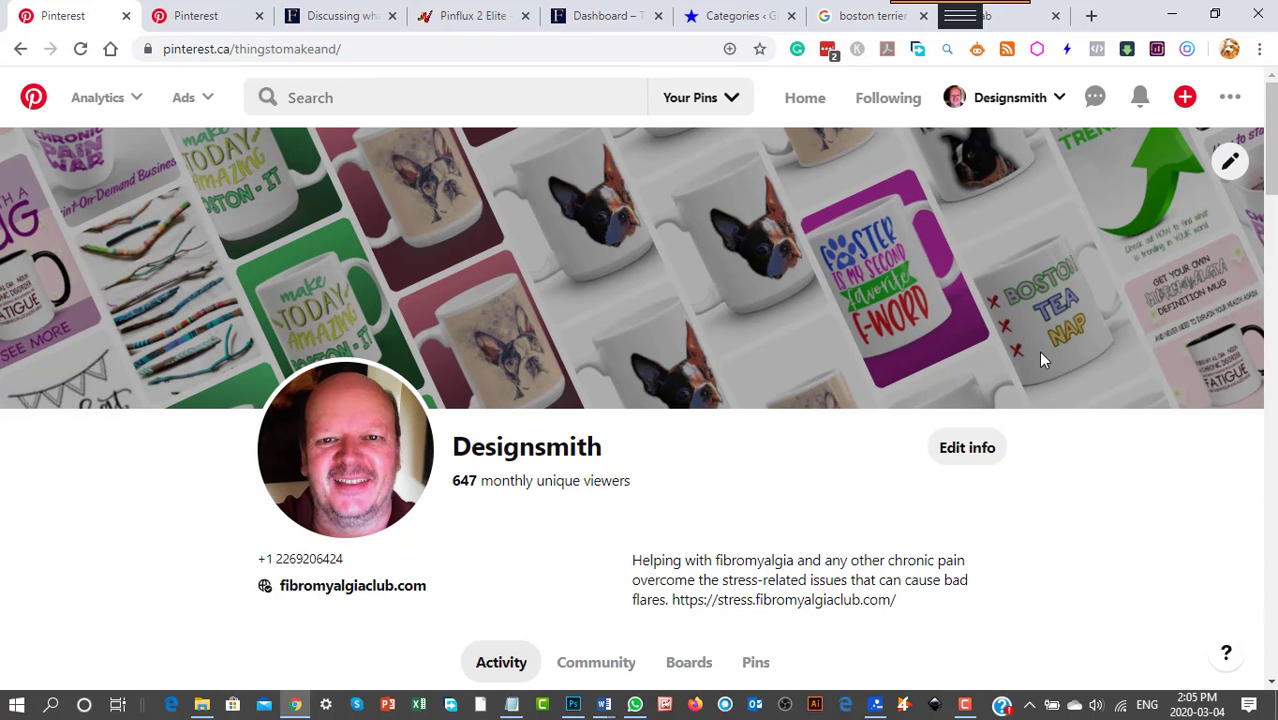
scroll(1036, 349, "down", 1)
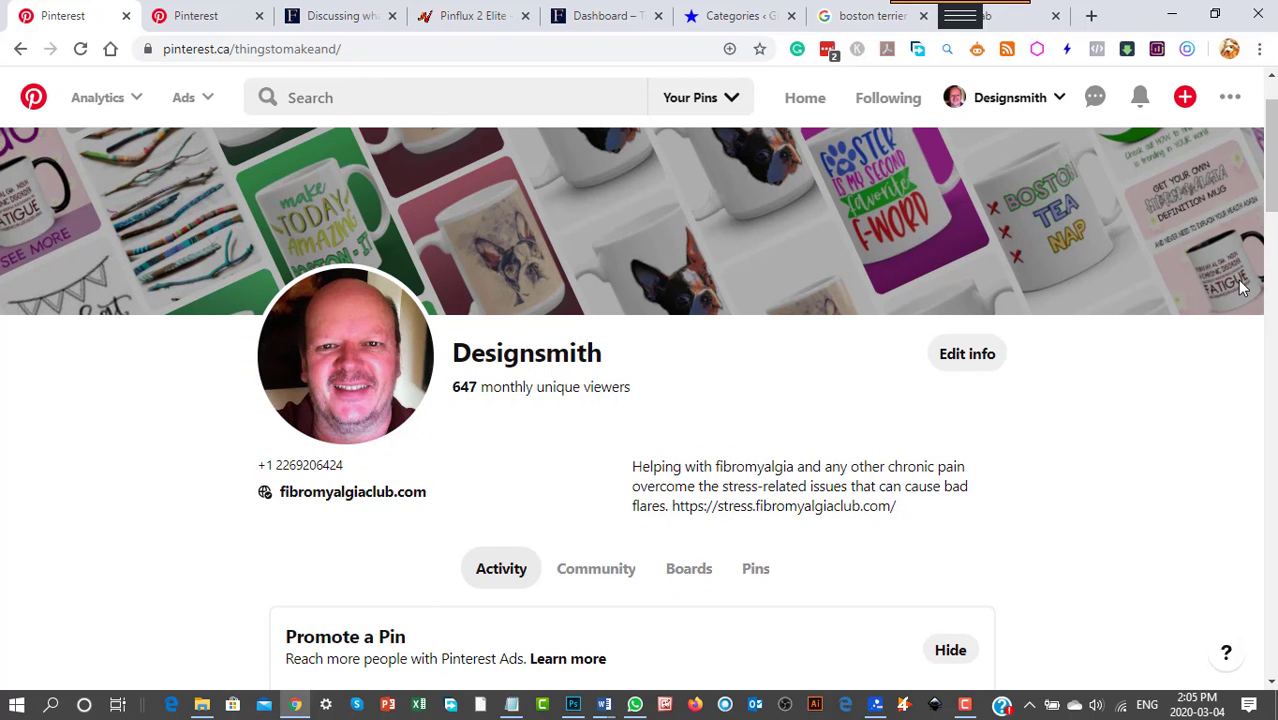
Back in Photoshop, detach the Fibro definiton mug and chicken dinner recipes images and move them out of the main workspace.
key("alt+Tab")
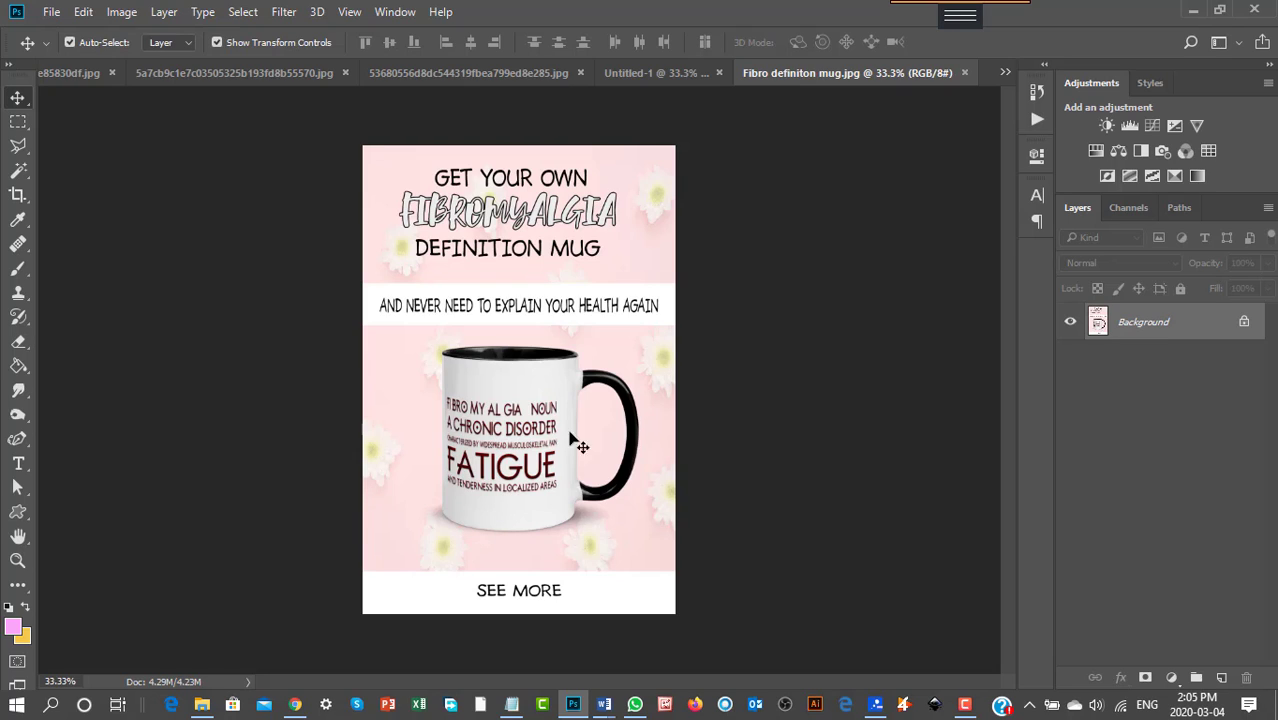
left_click(669, 75)
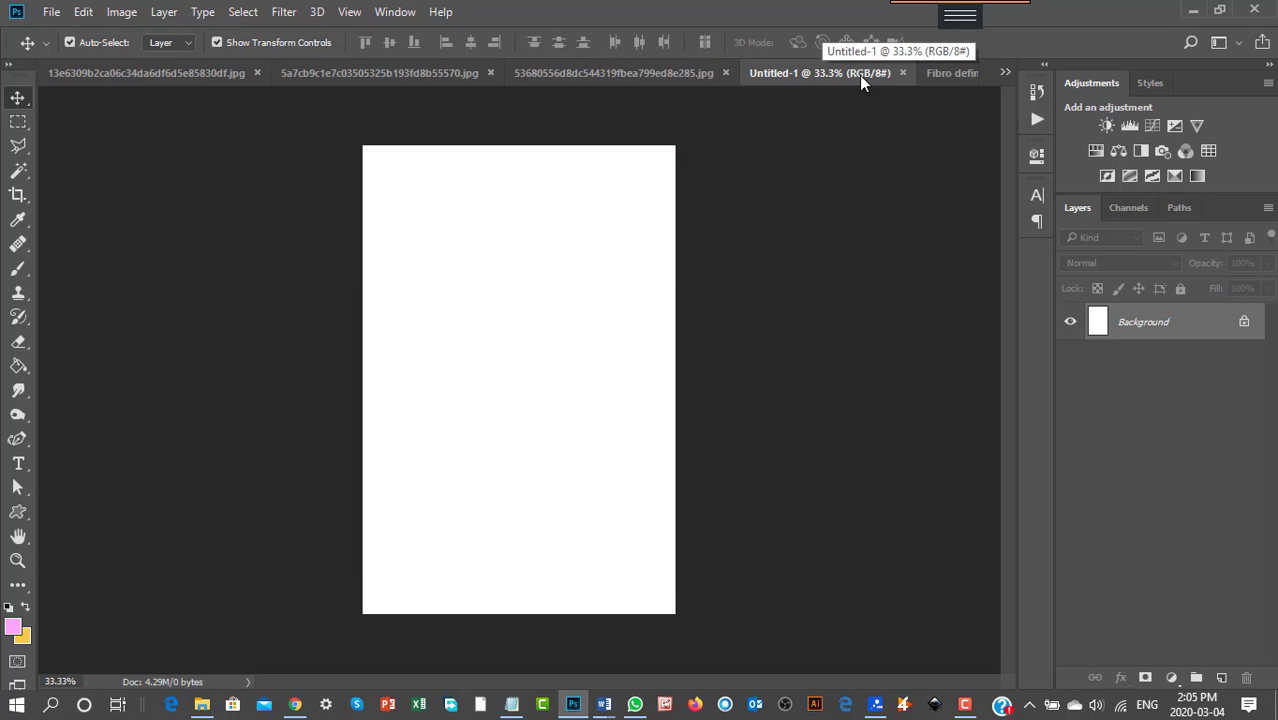
left_click_drag(952, 74, 0, 123)
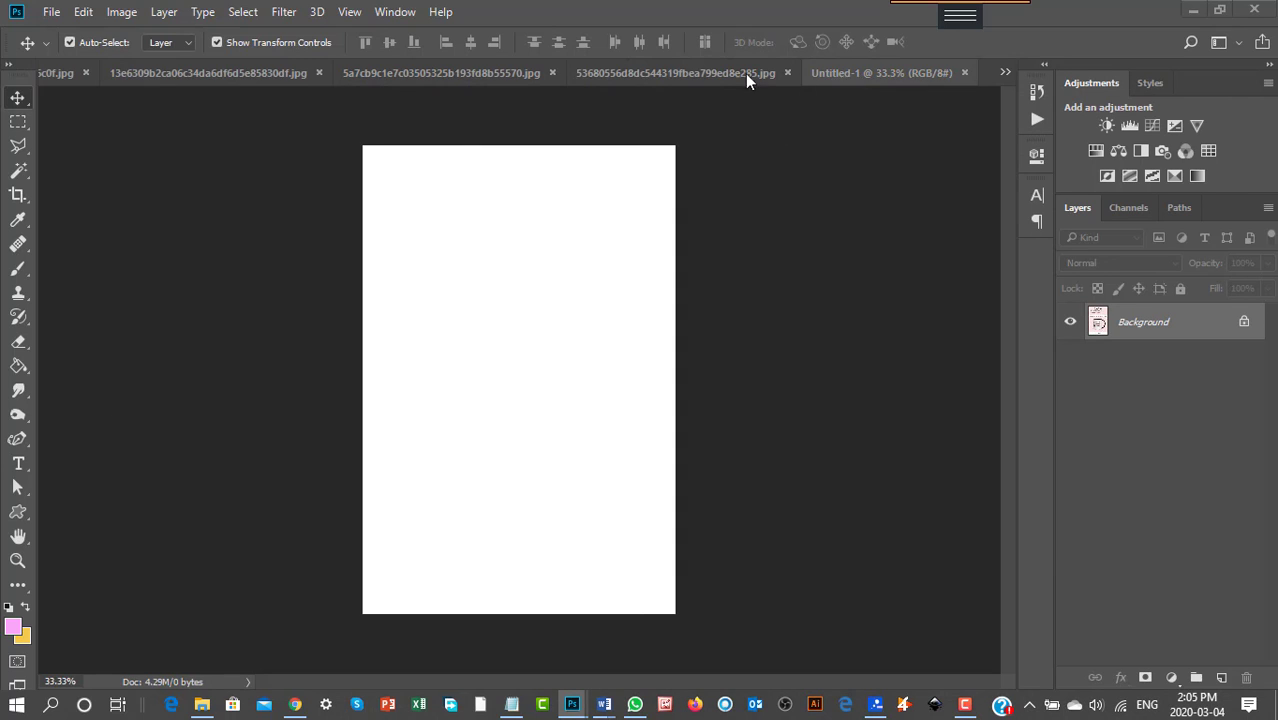
left_click(707, 74)
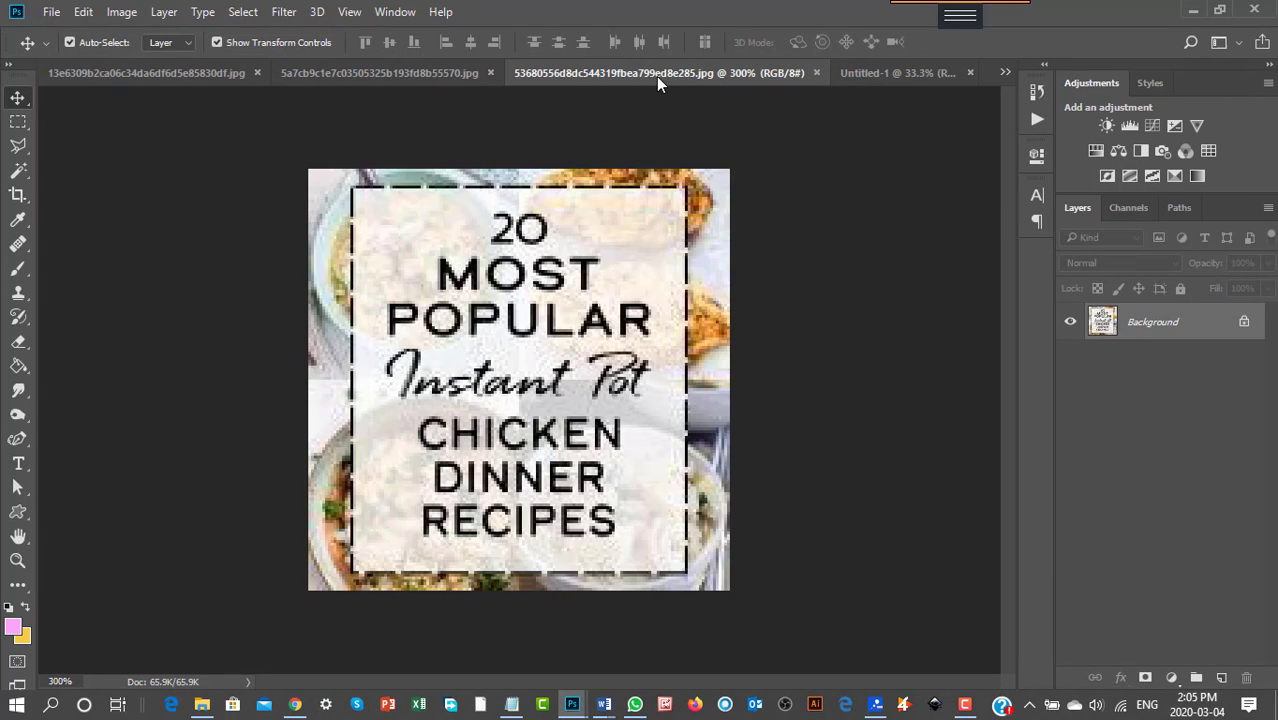
left_click_drag(656, 76, 0, 80)
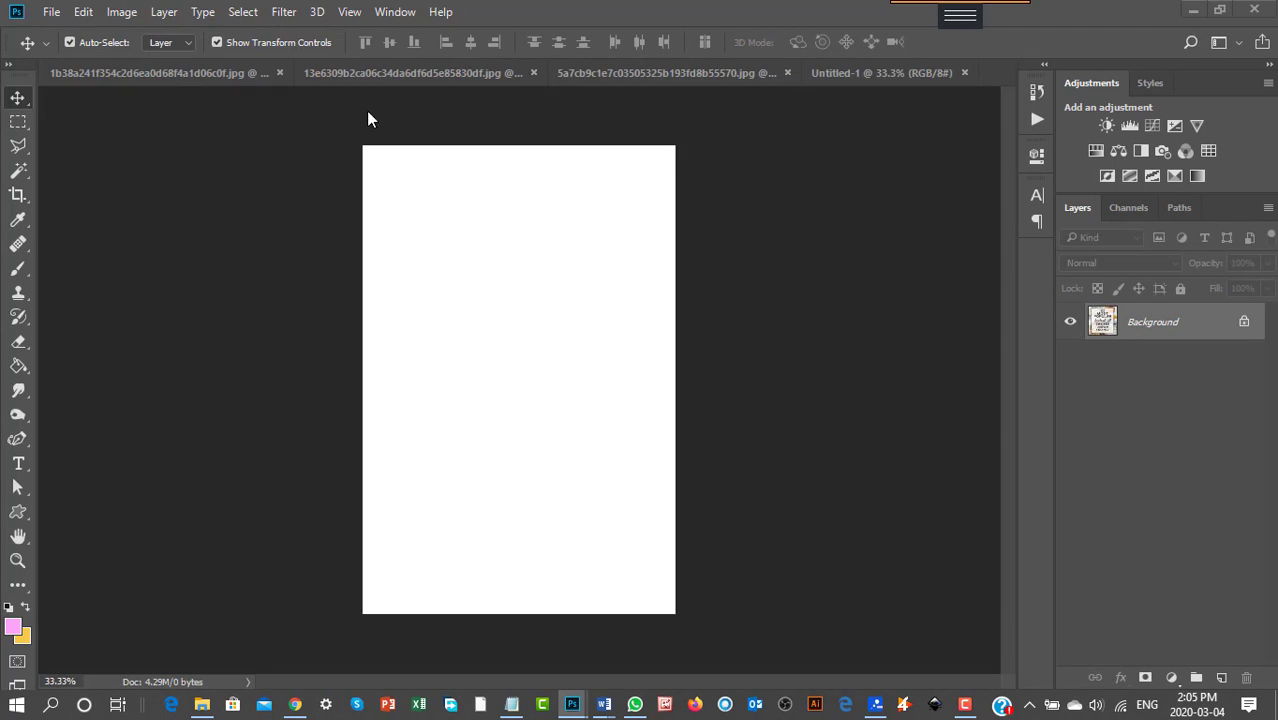
Compare the blueberry muffins pin with the floating Fibro definiton mug image, and clear both from the main workspace.
left_click(633, 77)
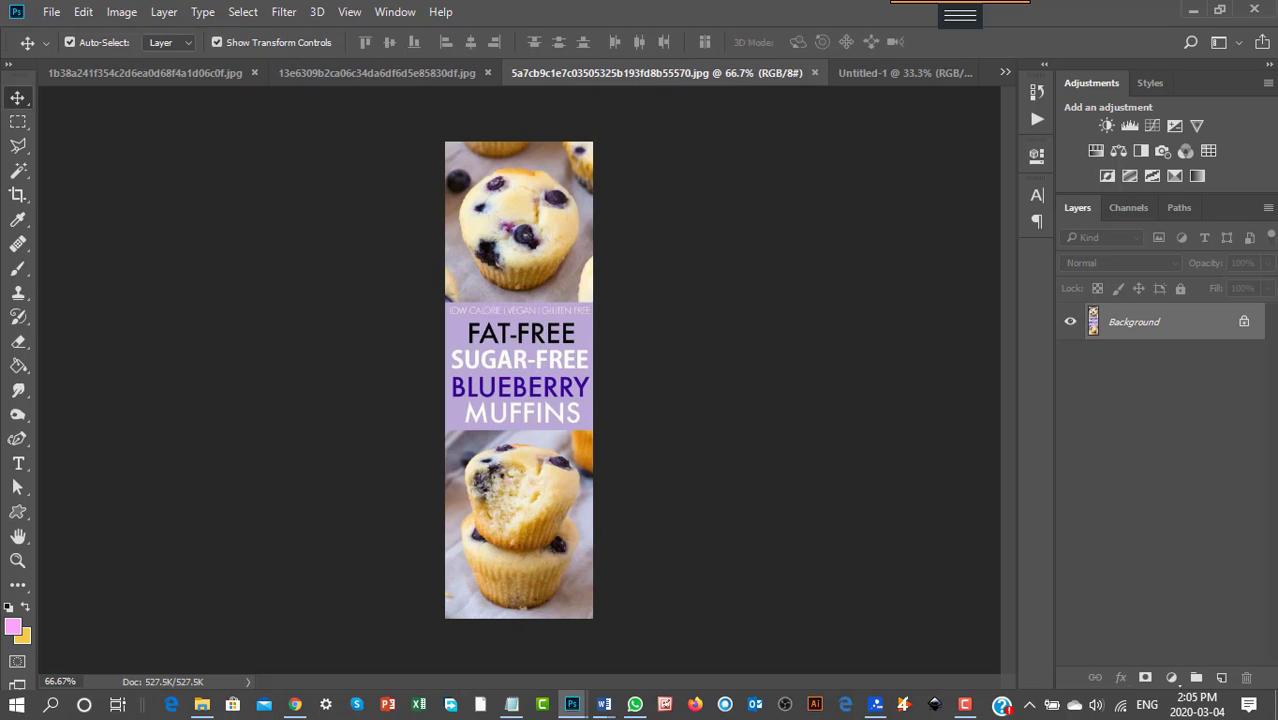
left_click_drag(0, 250, 818, 149)
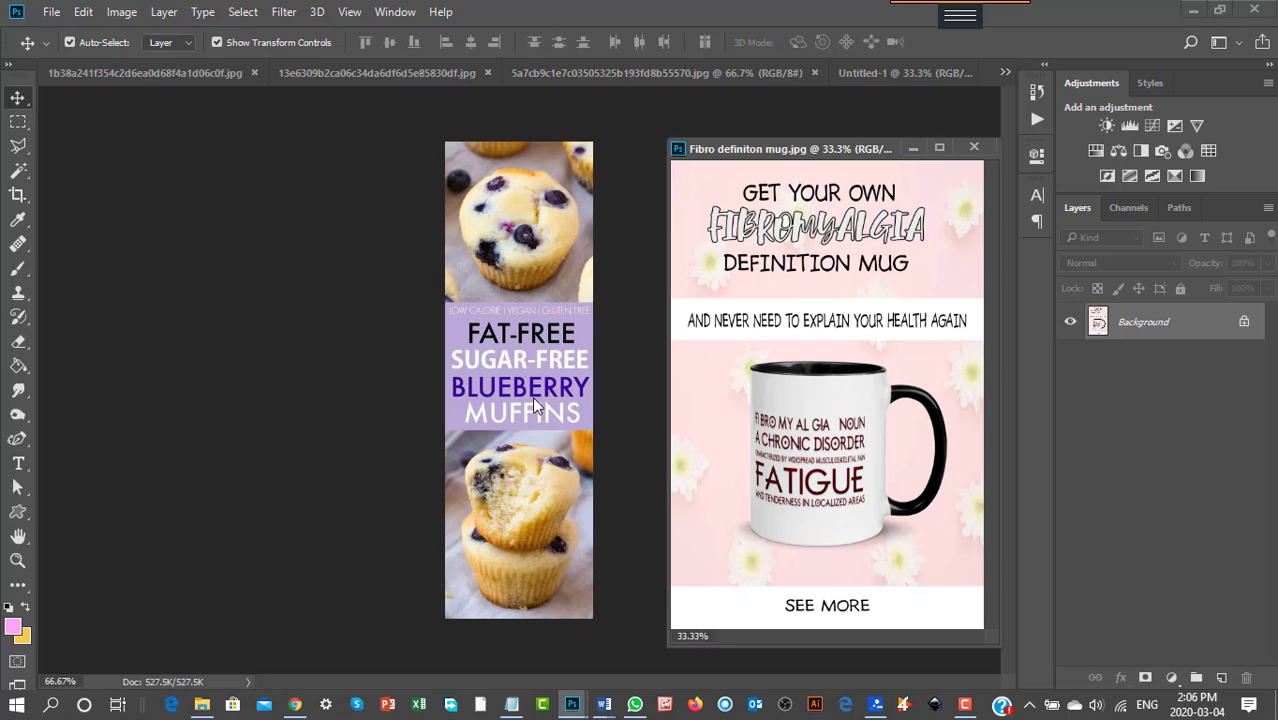
left_click_drag(830, 150, 0, 151)
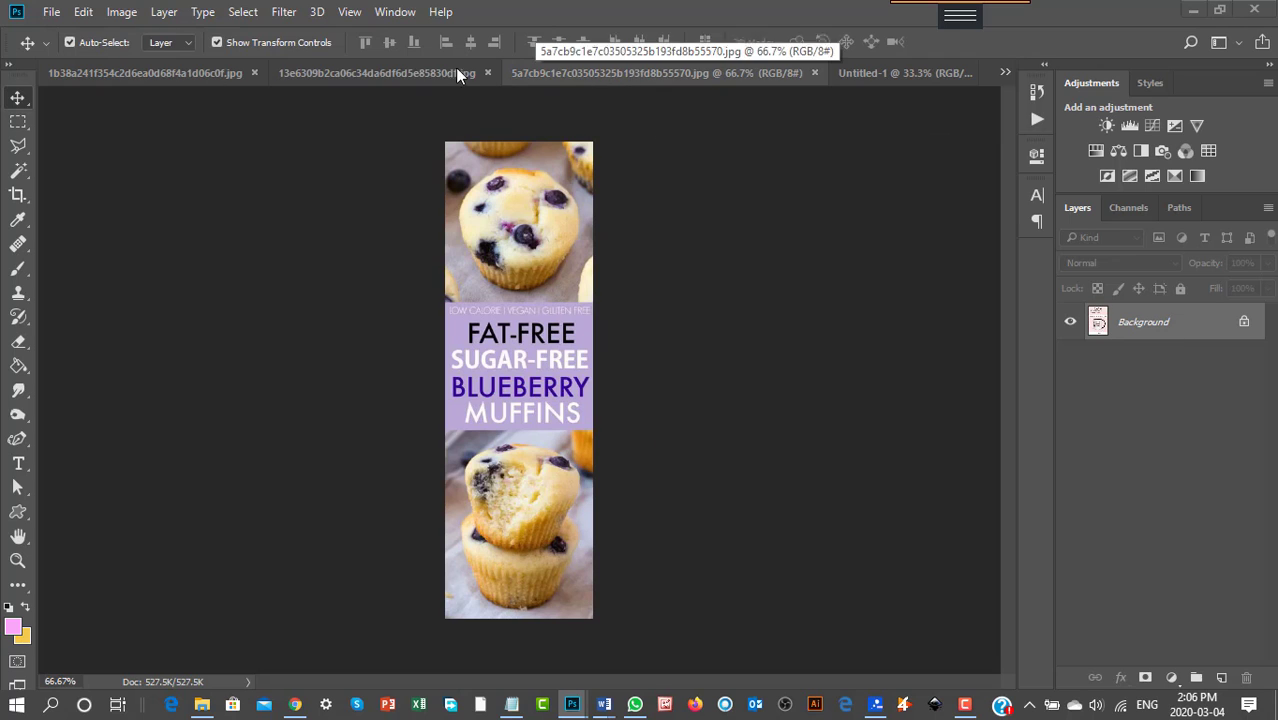
left_click(626, 74)
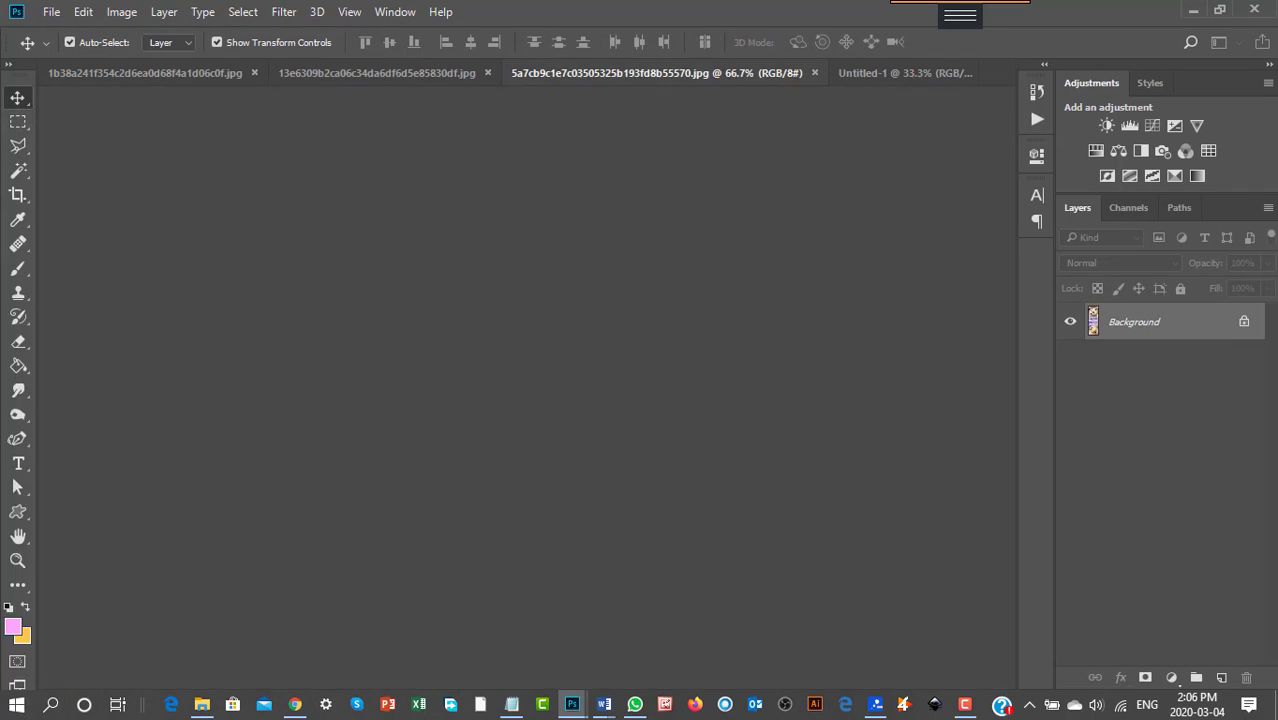
key("ctrl+w")
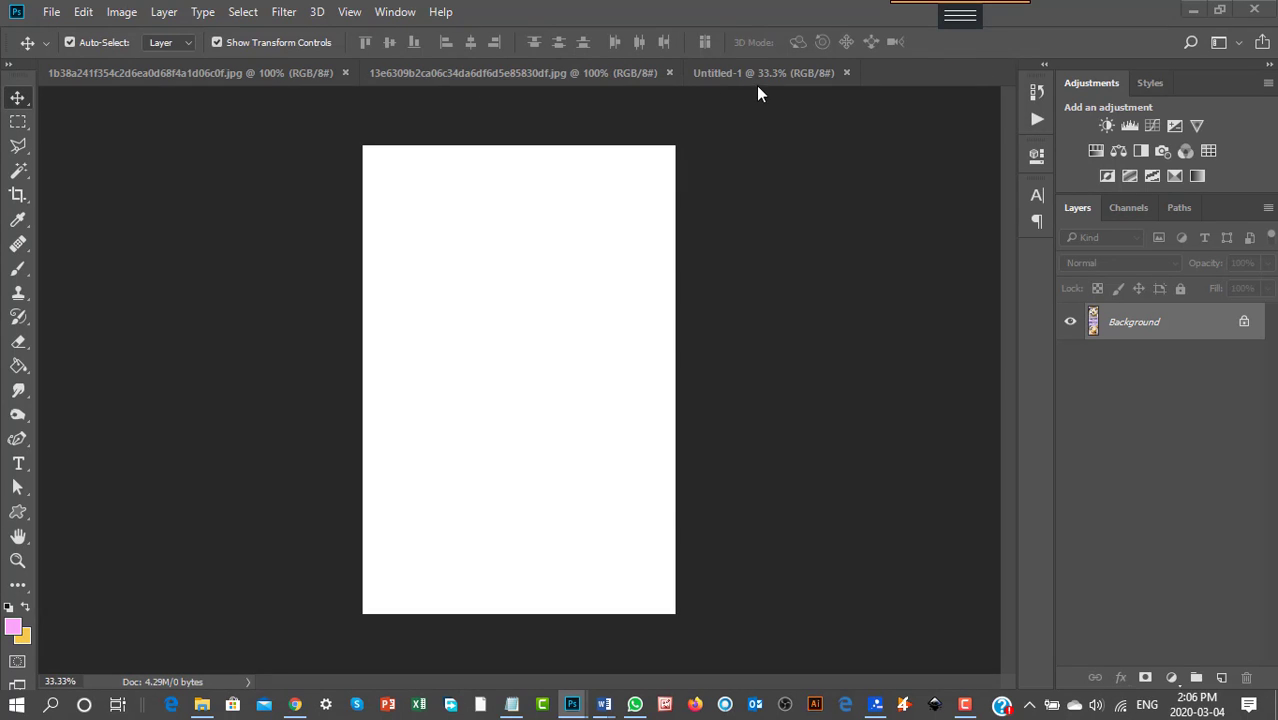
Examine the layouts of the "9 ways to make money on a new blog" pin and the "What is Lyme disease?" pin.
left_click(545, 76)
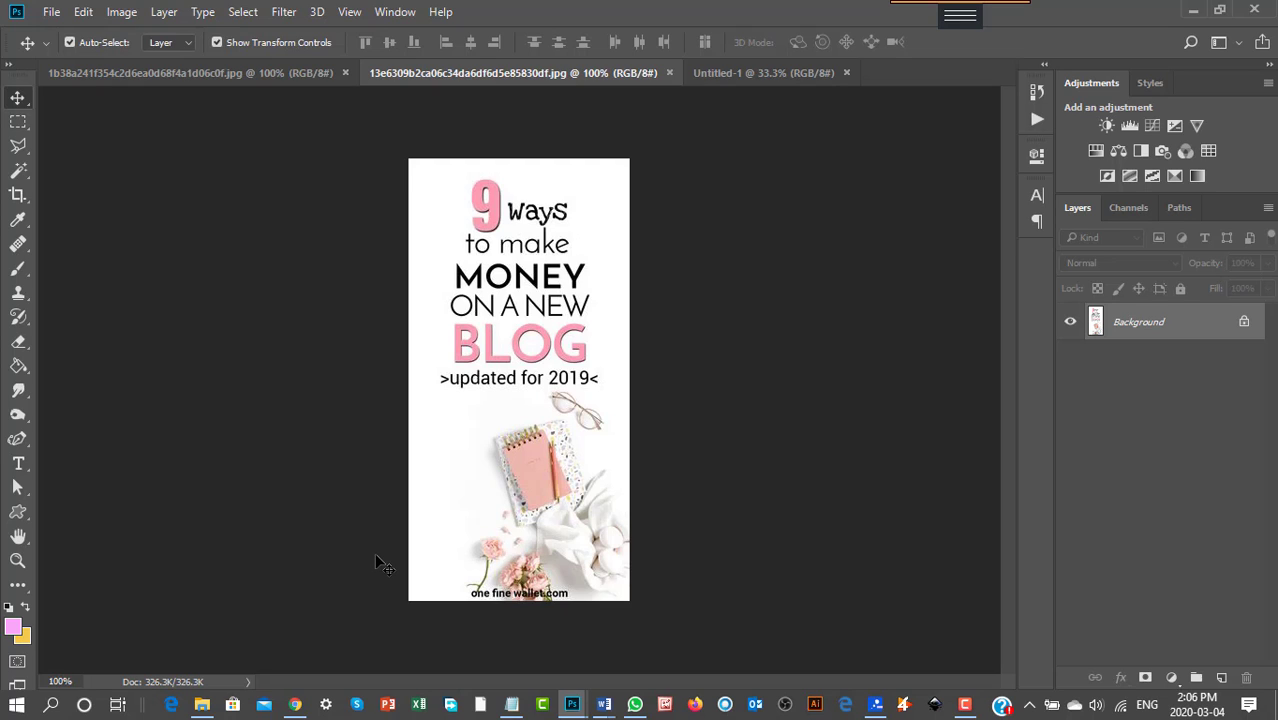
left_click(272, 73)
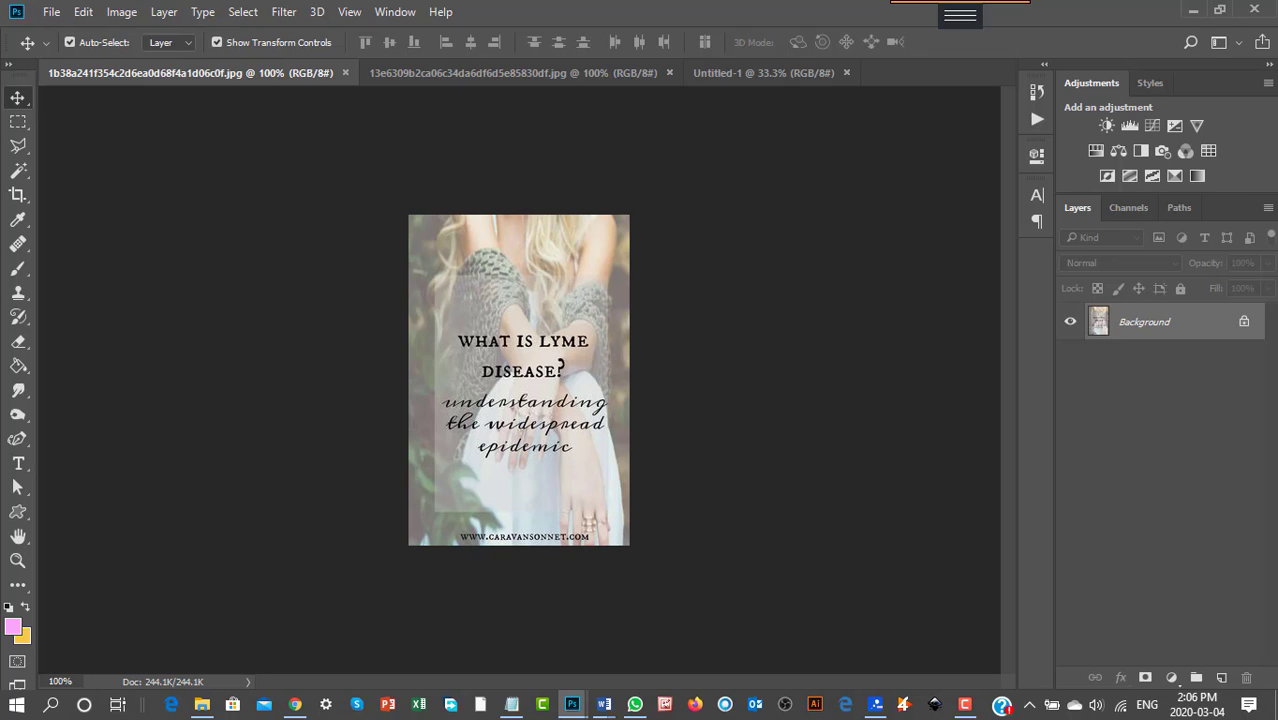
Switch to the fibro sleeping images folder in File Explorer and display its files as extra large icons.
key("alt+Tab")
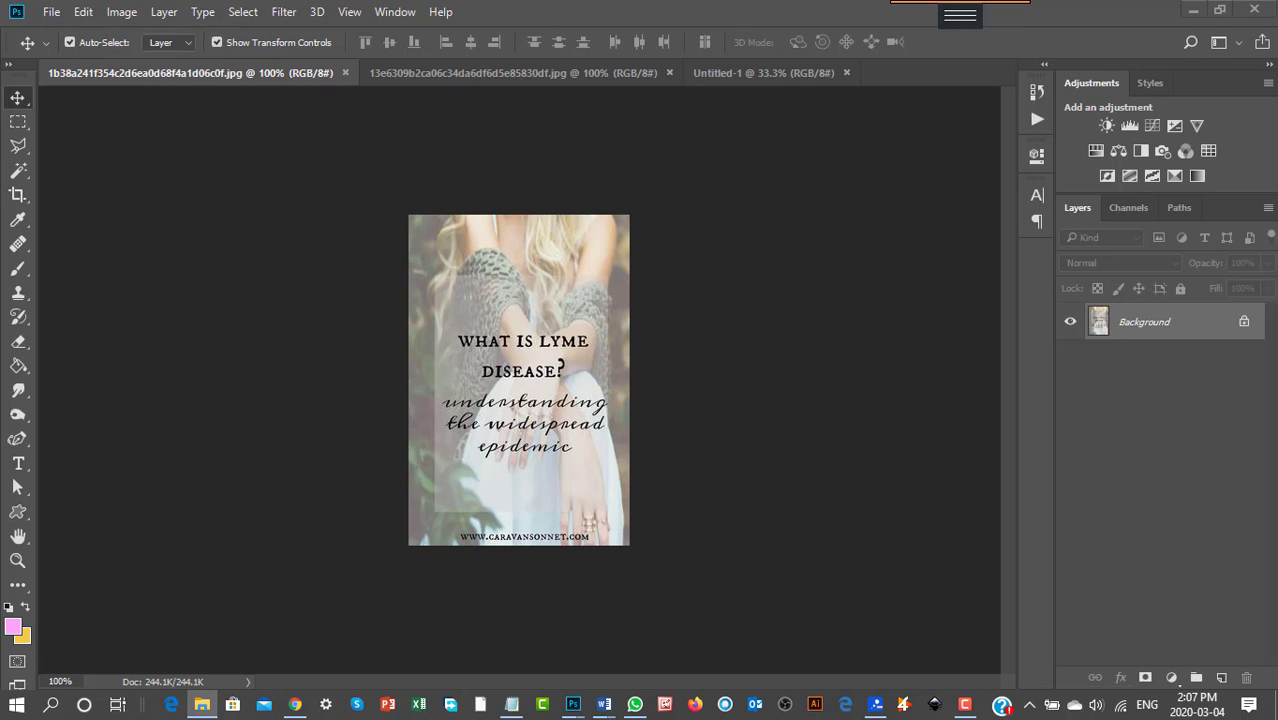
left_click(201, 704)
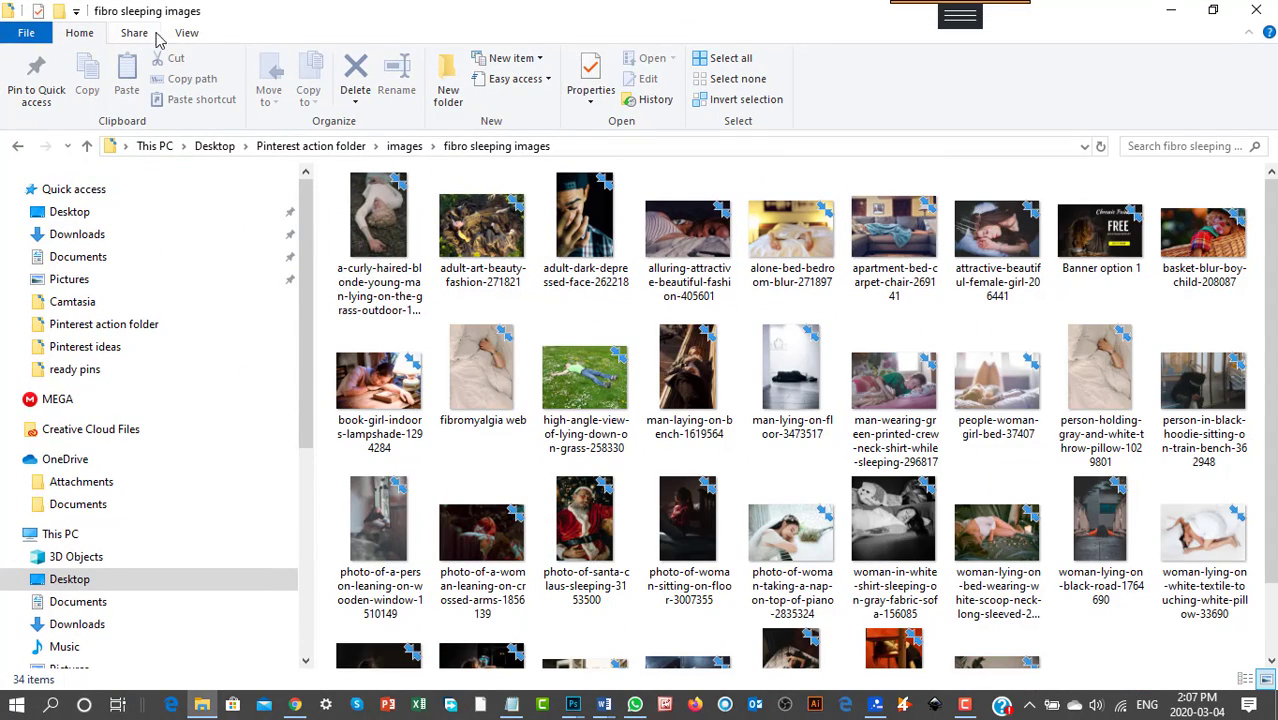
left_click(187, 33)
left_click(207, 59)
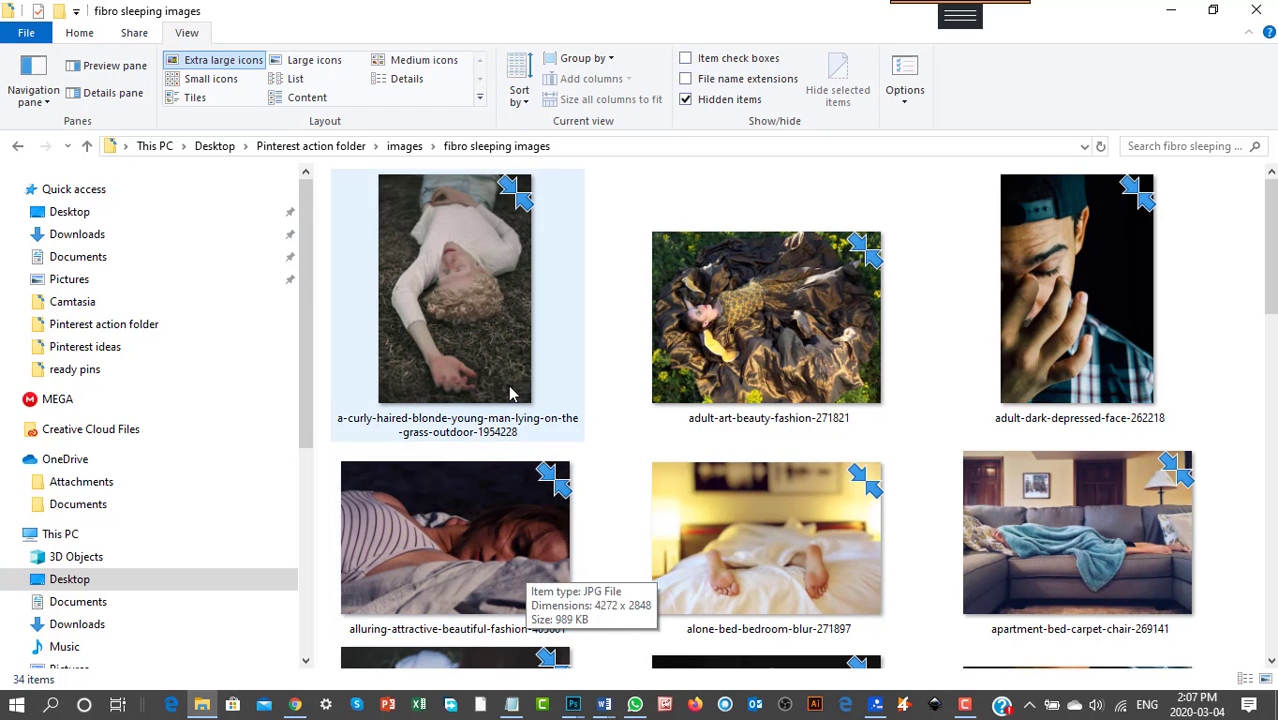
Browse the fibro sleeping images folder for a photo that suits the pin.
scroll(508, 392, "down", 2)
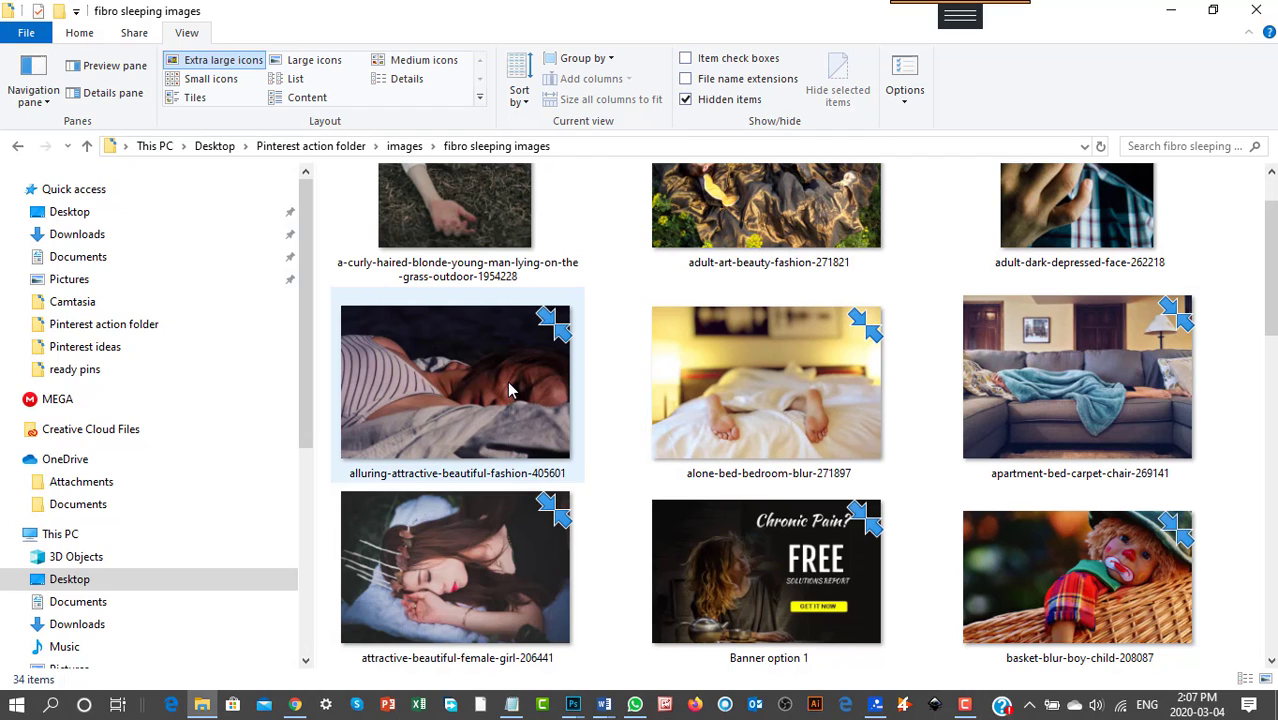
scroll(508, 392, "down", 2)
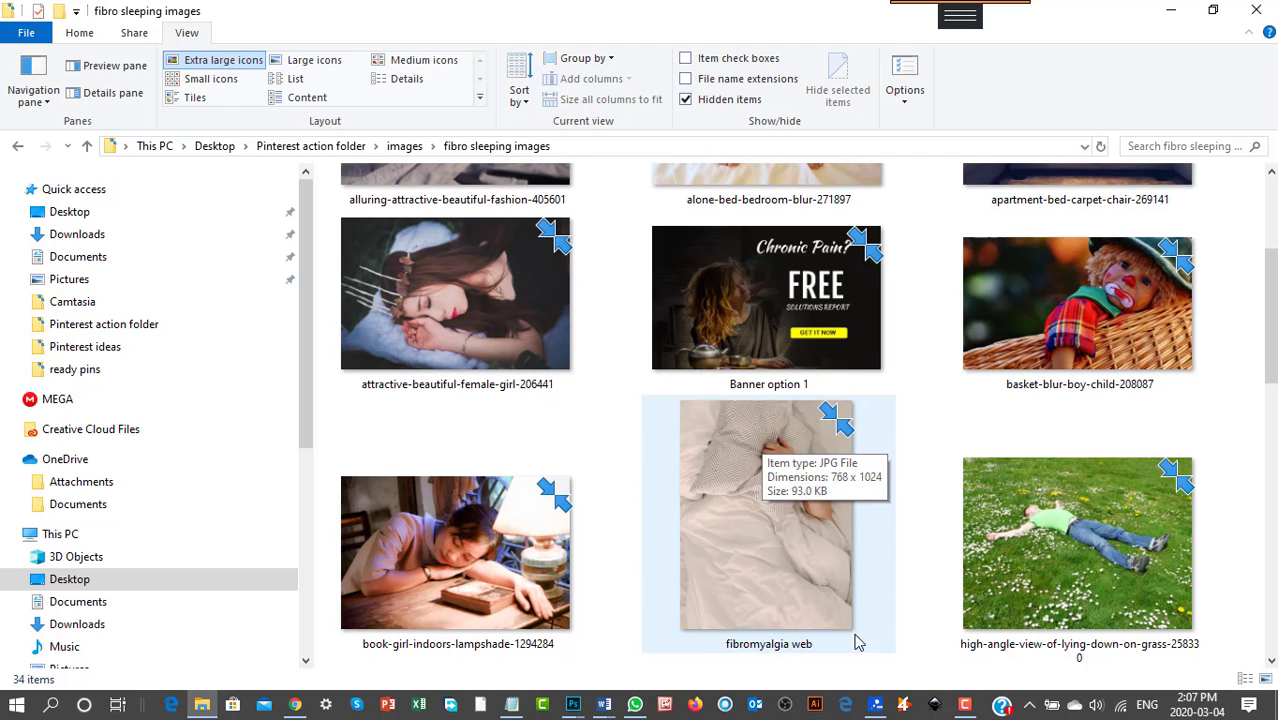
scroll(930, 518, "down", 5)
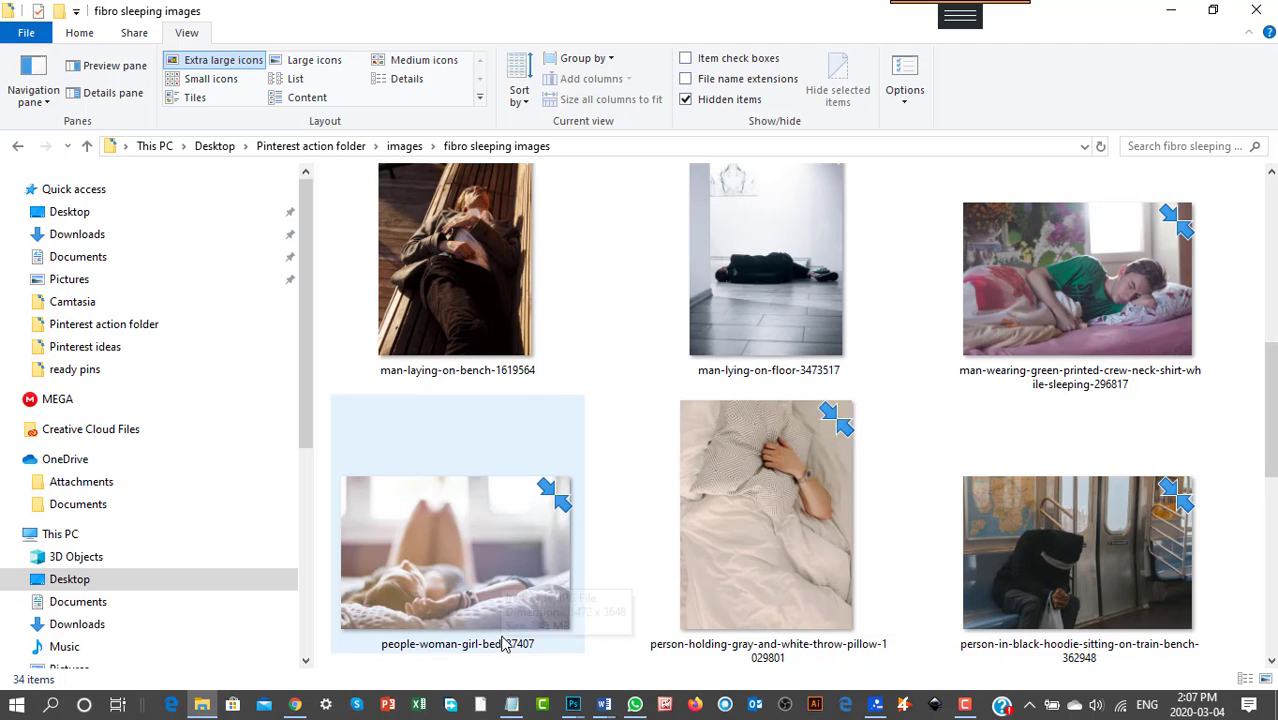
scroll(510, 600, "down", 2)
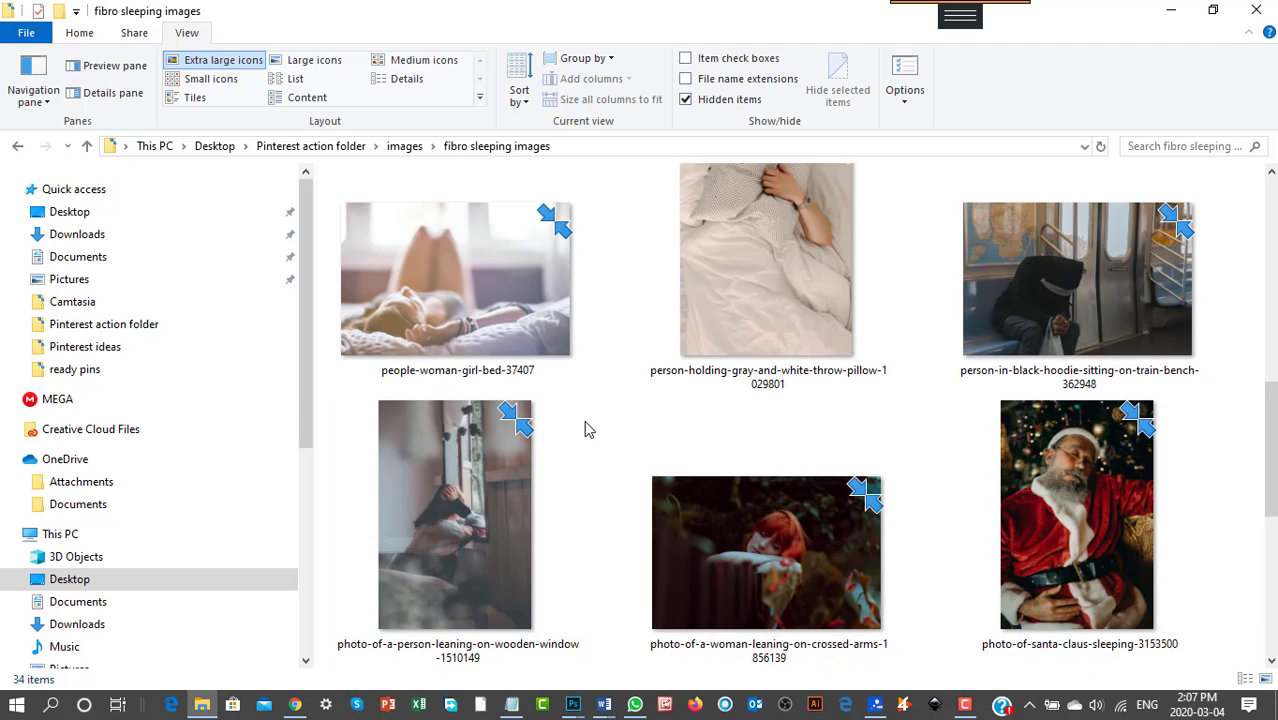
scroll(926, 478, "down", 2)
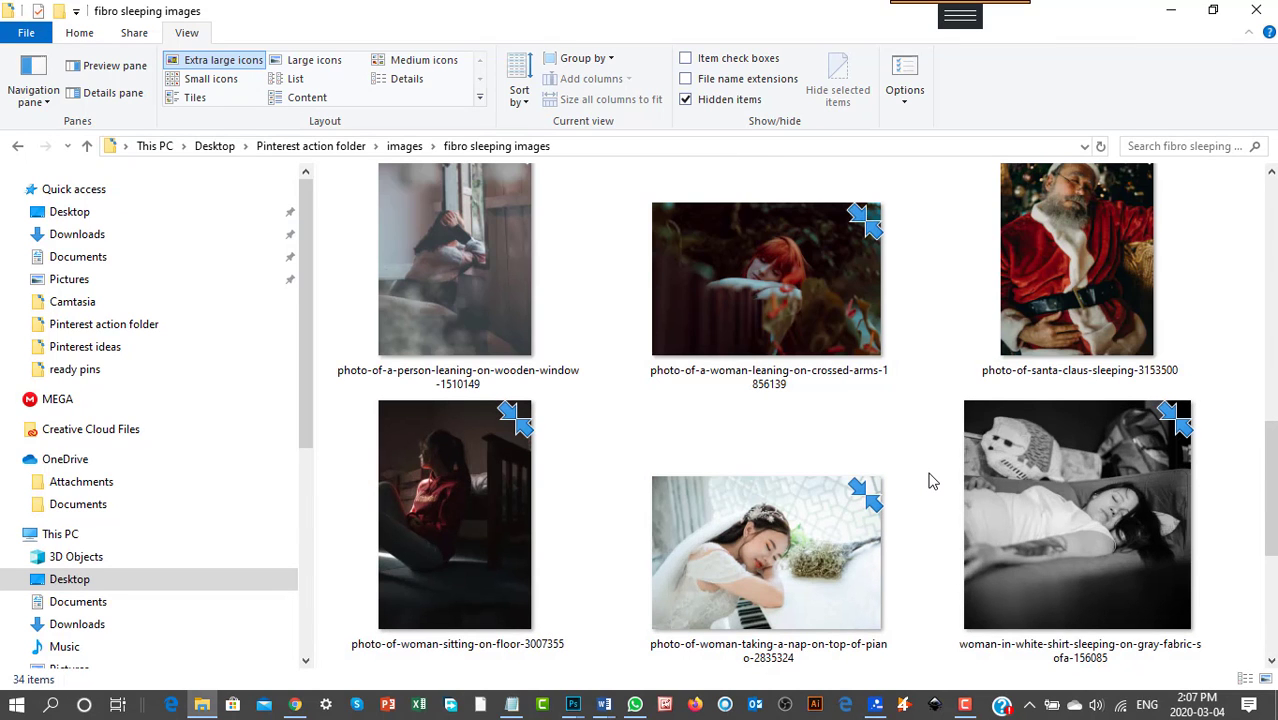
scroll(928, 481, "down", 2)
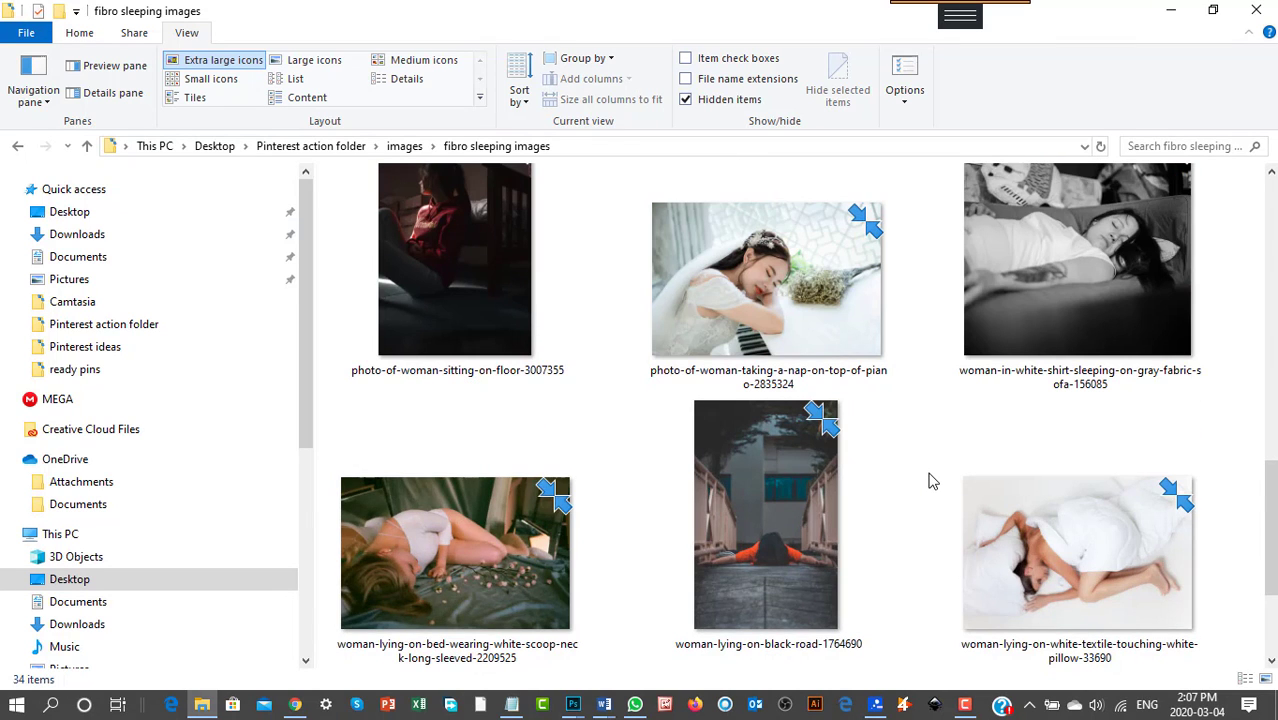
scroll(928, 481, "down", 2)
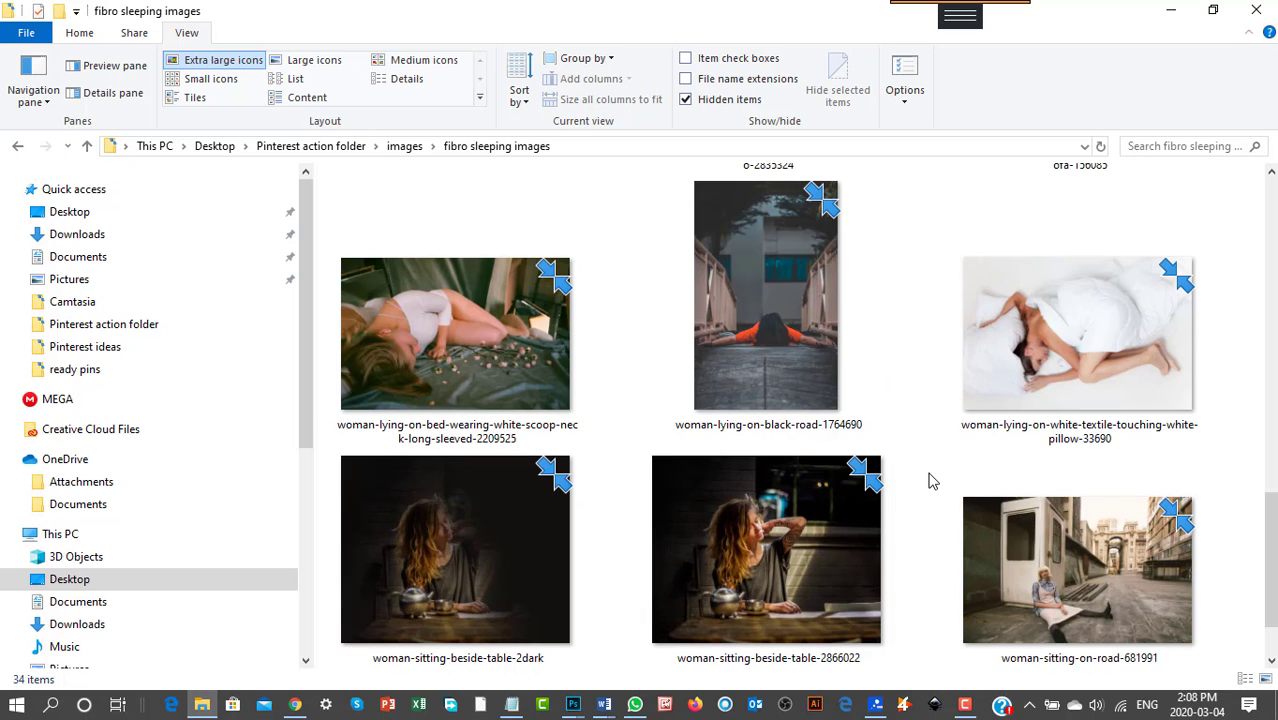
scroll(645, 571, "down", 2)
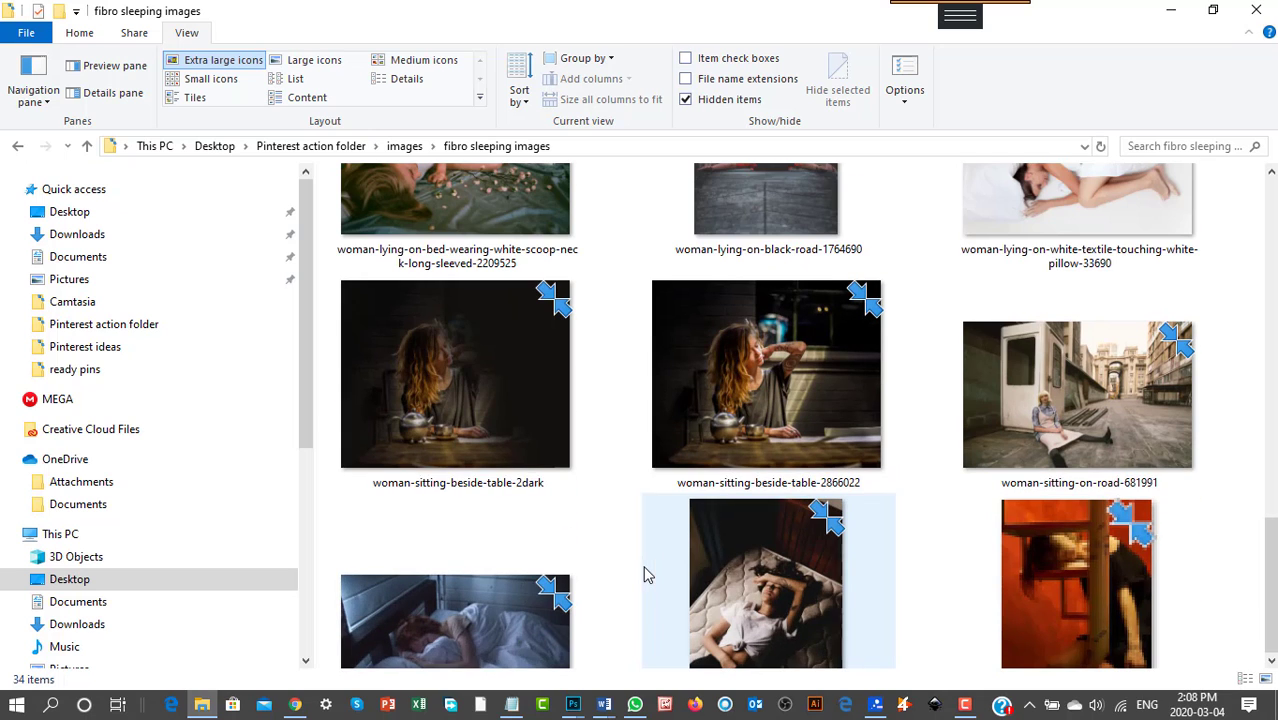
Open the woman-sitting-beside-table-2dark image full size and compare it with the preceding white-pillow photo.
double_click(473, 384)
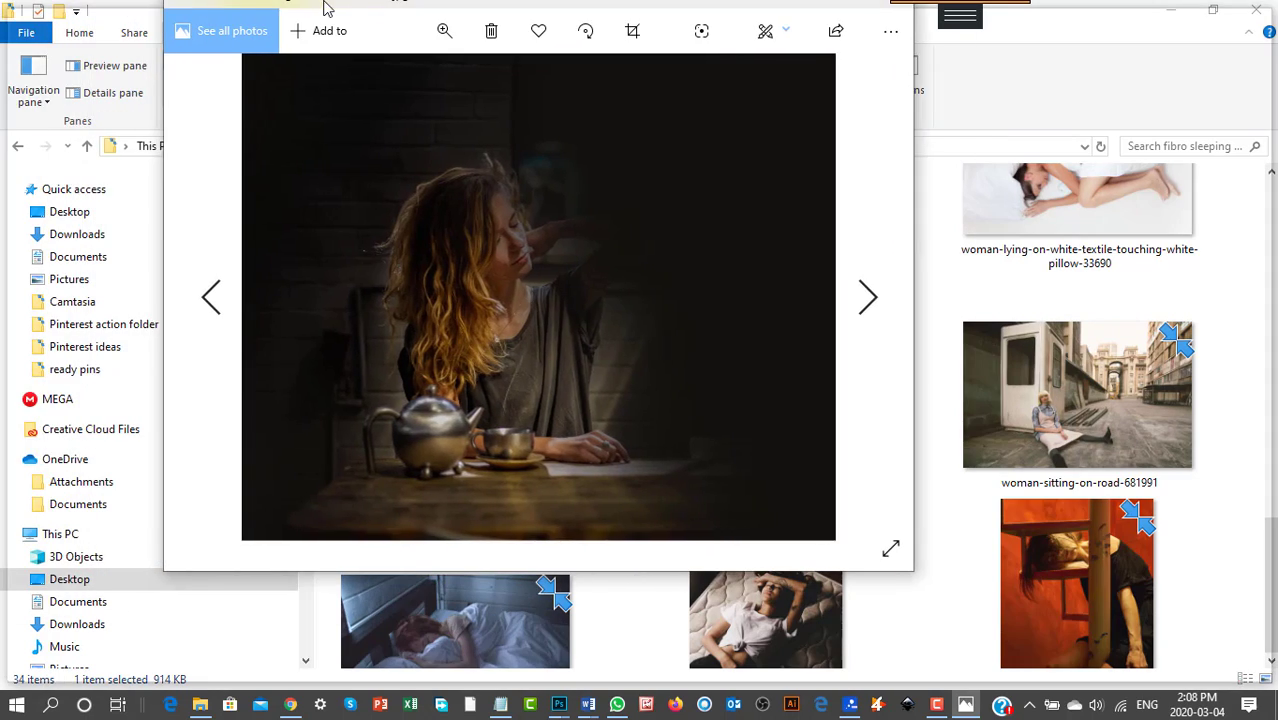
key("Left")
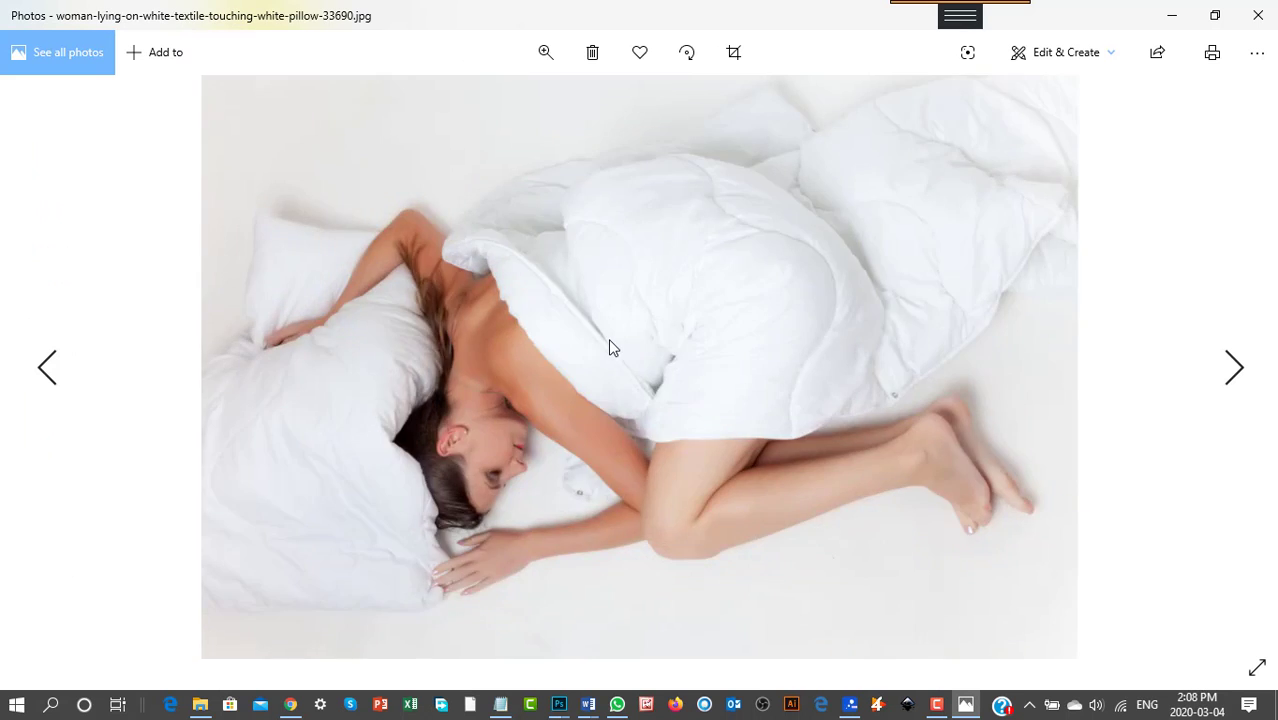
key("Right")
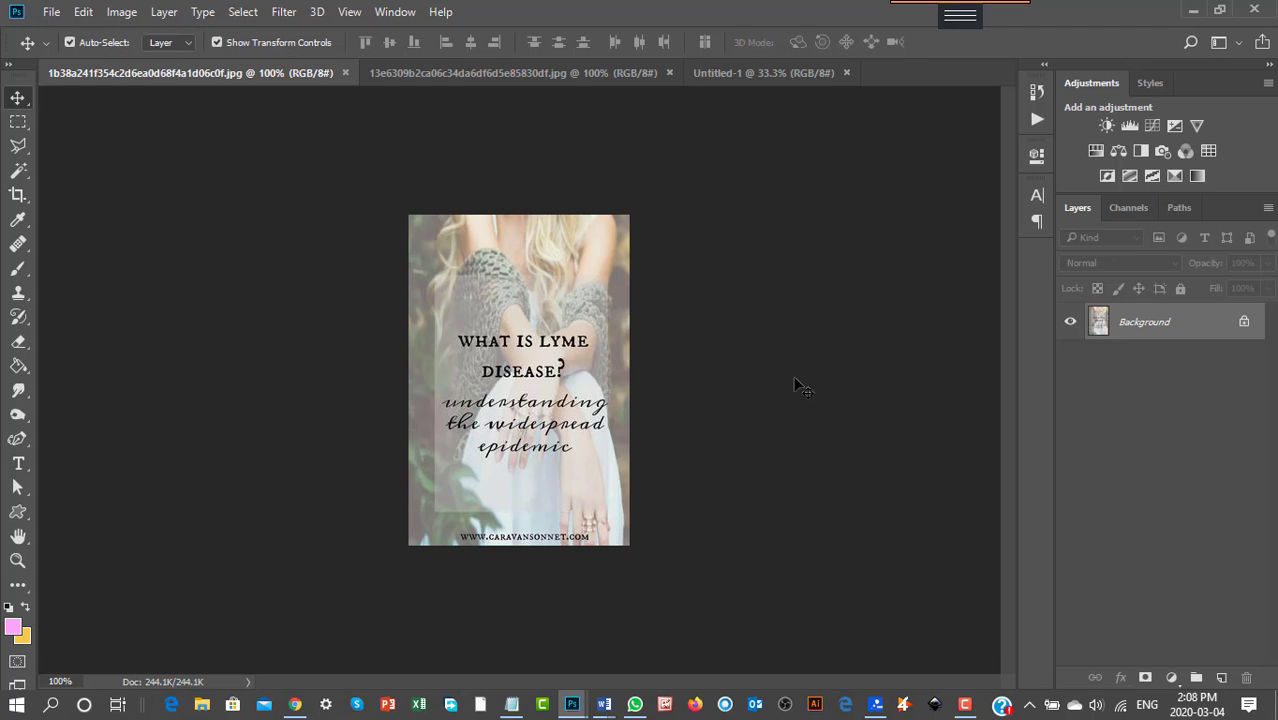
Switch to Photoshop and place high-angle-view-of-lying-down-on-grass-258330 from the images folder into the blank Untitled-1 document.
left_click(735, 69)
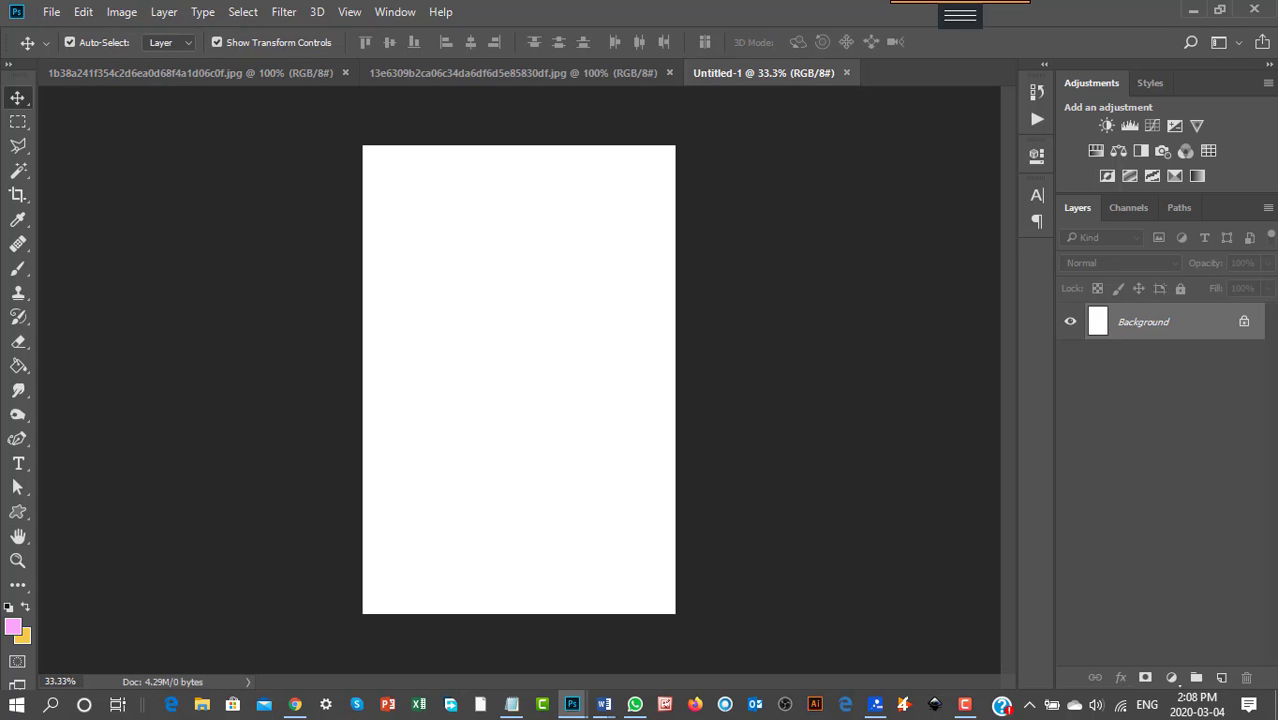
key("super+e")
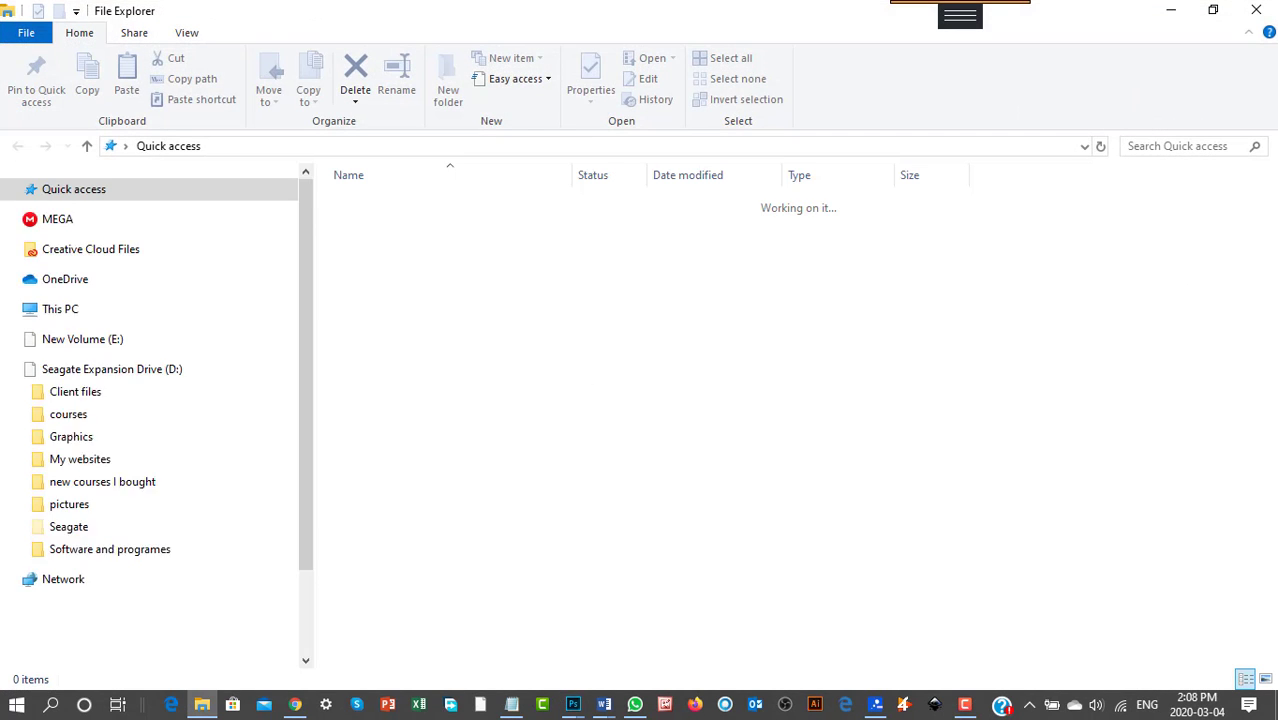
left_click_drag(500, 6, 490, 28)
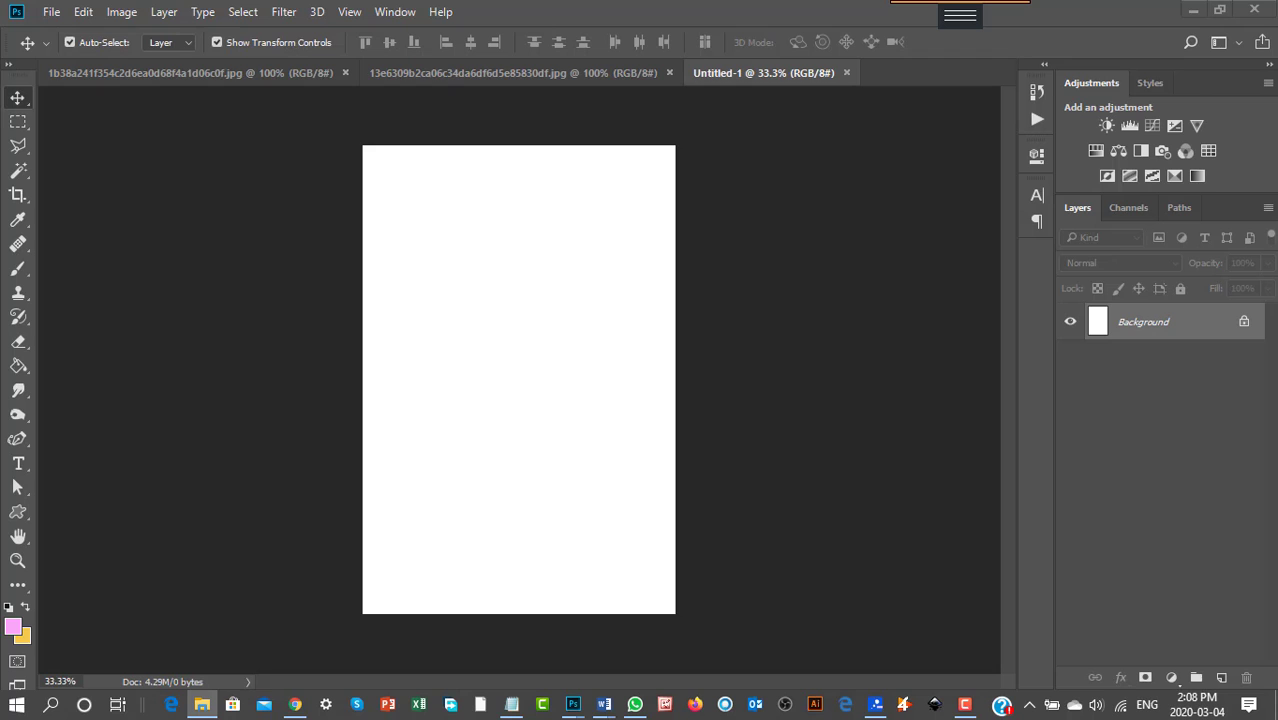
left_click_drag(573, 704, 455, 449)
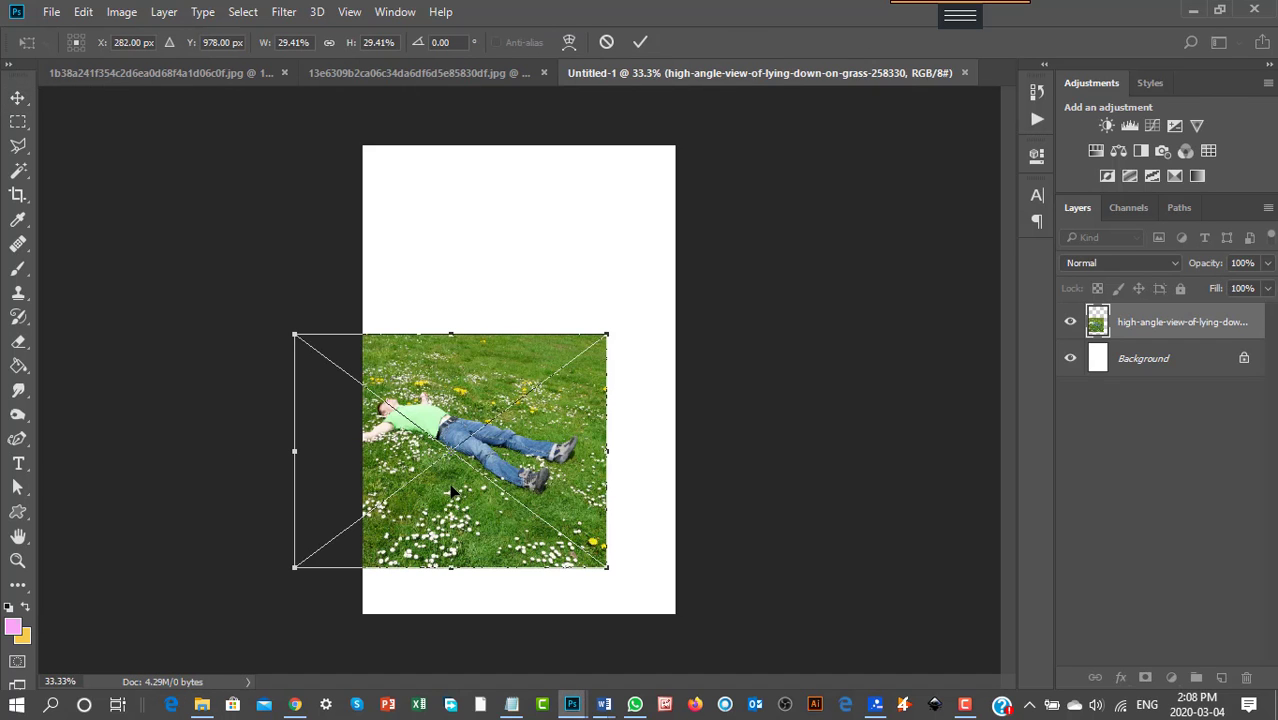
Enlarge the placed grass photo to about 62.7% by 62.5% so it covers the whole canvas, and apply the transformation.
left_click_drag(607, 334, 852, 143)
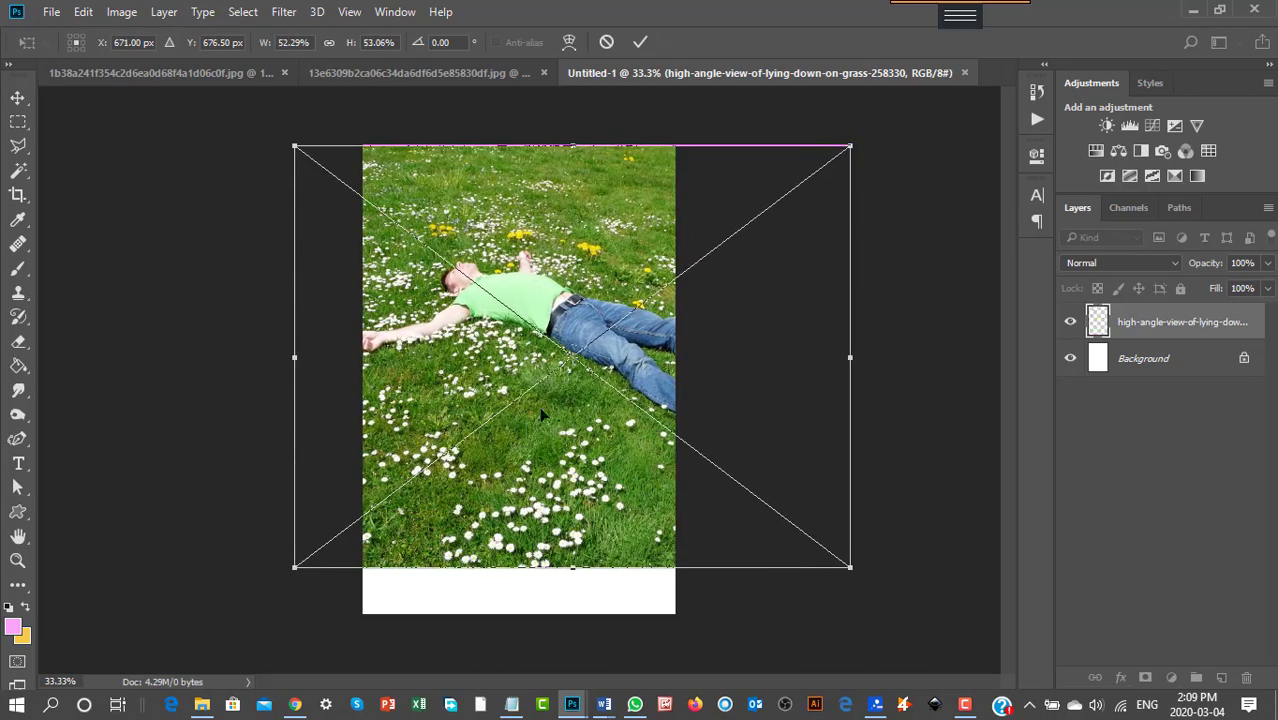
left_click_drag(294, 567, 174, 643)
mouse_move(520, 540)
left_mouse_down()
mouse_move(550, 540)
mouse_move(539, 540)
left_mouse_up()
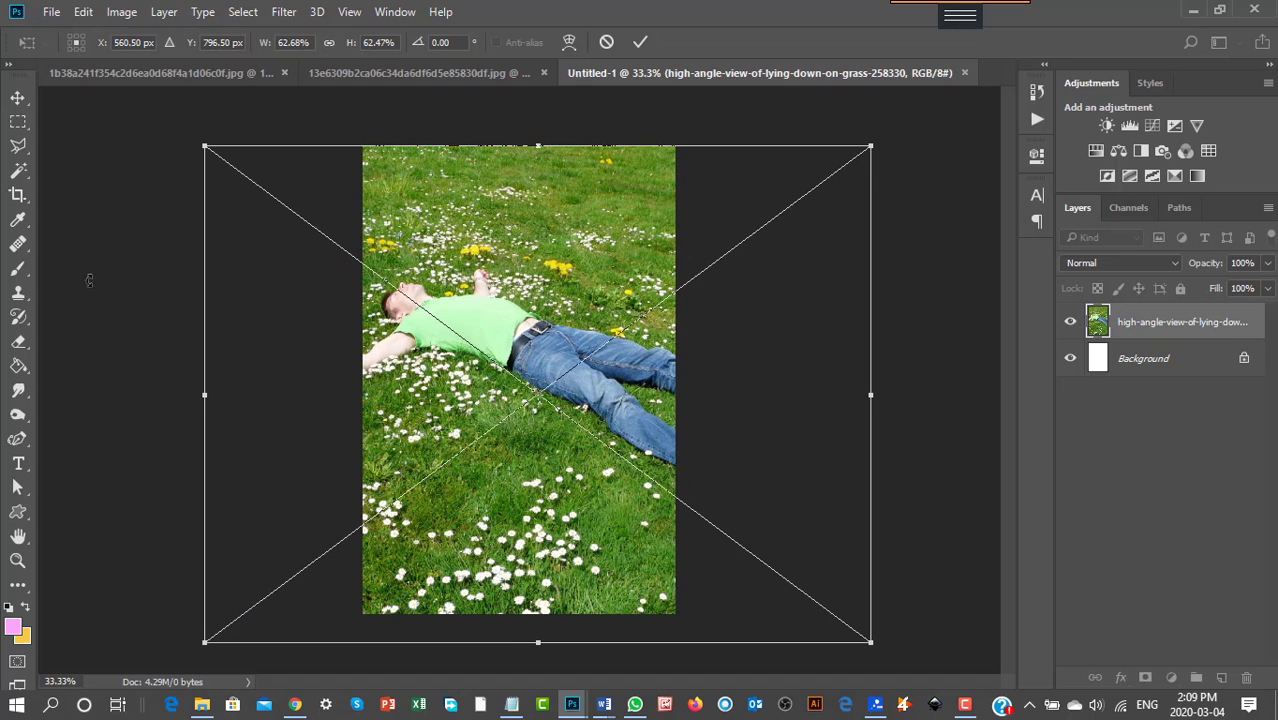
left_click(18, 97)
left_click(547, 280)
Unlock the white Background layer and add a new blank layer directly above it.
left_click(1244, 358)
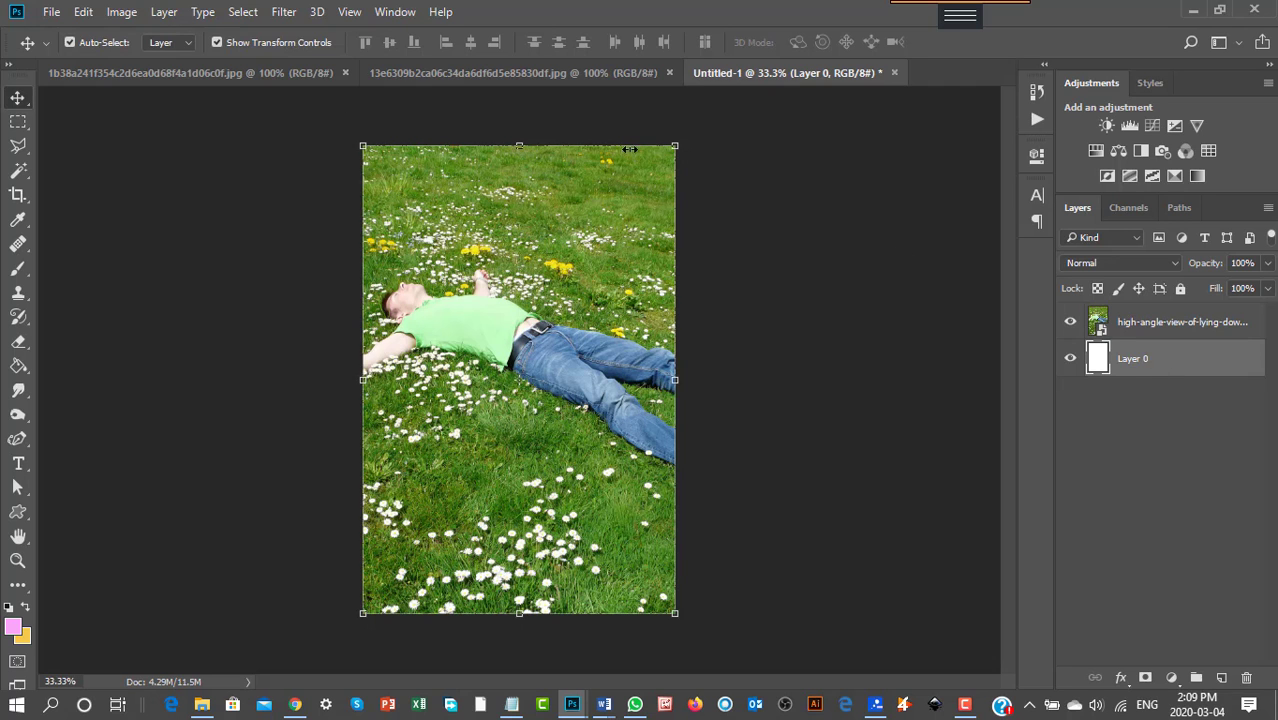
left_click(164, 12)
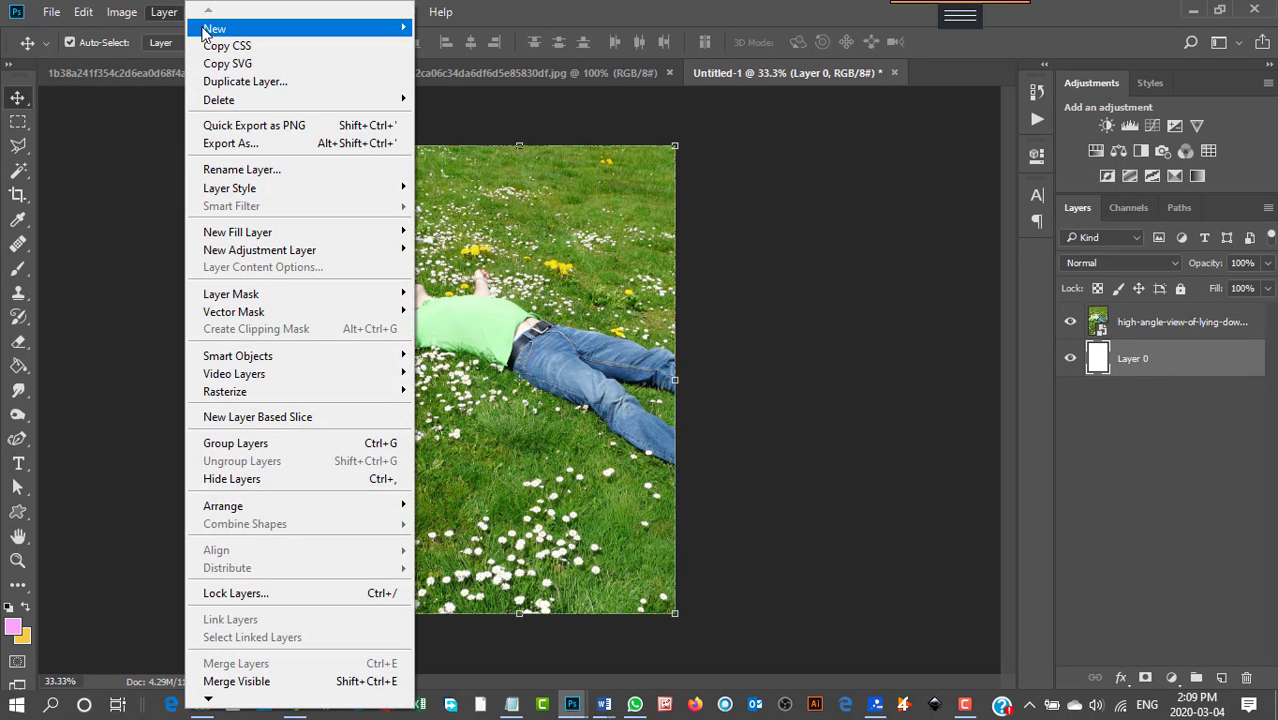
mouse_move(199, 14)
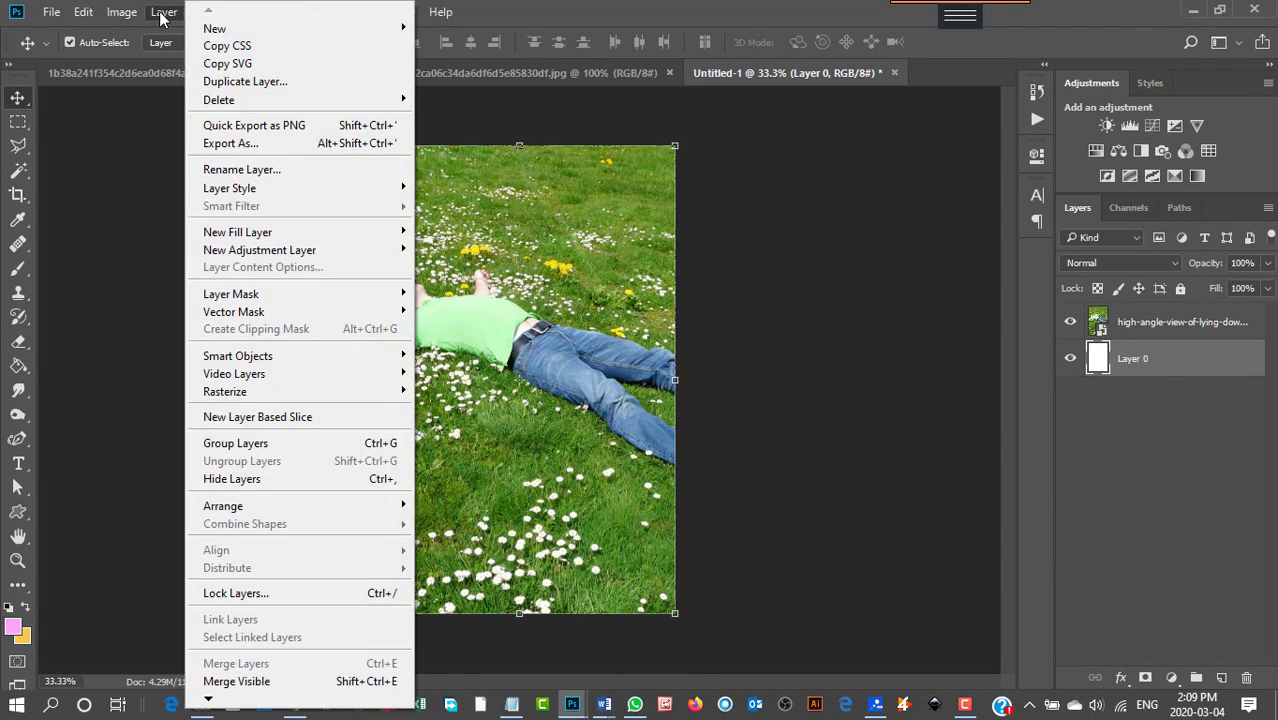
mouse_move(340, 30)
left_click(446, 30)
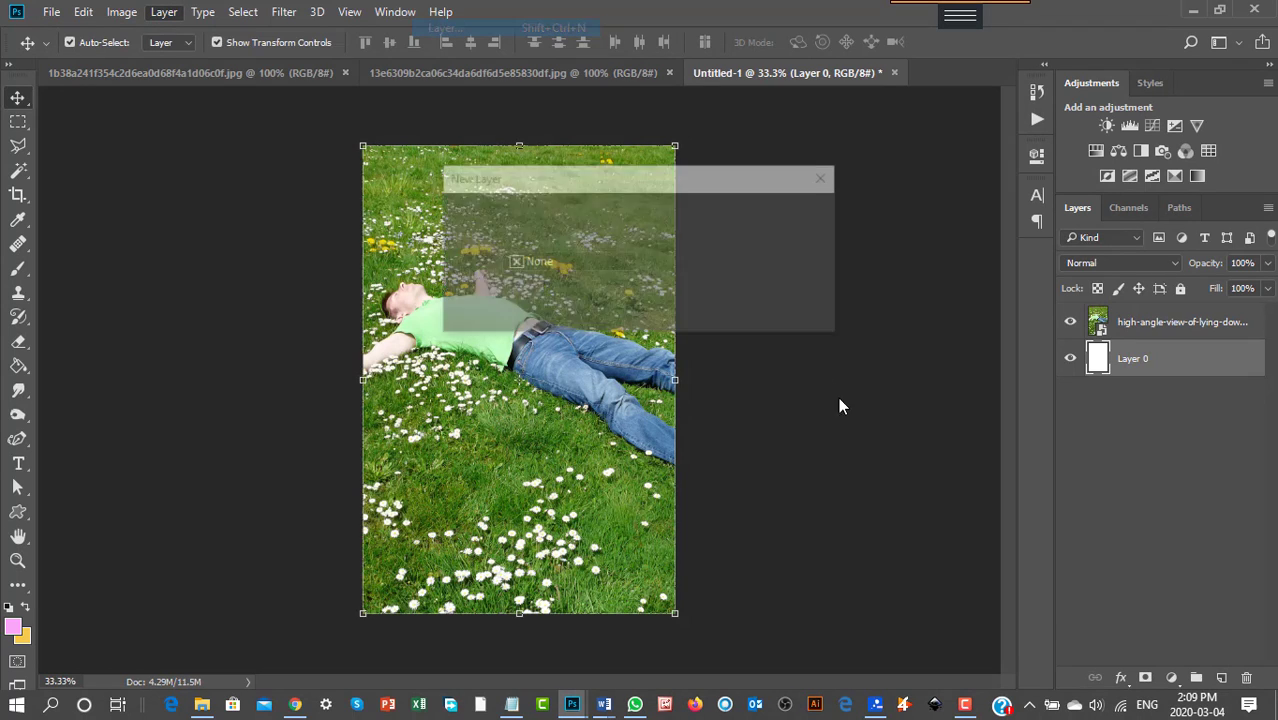
left_click(801, 215)
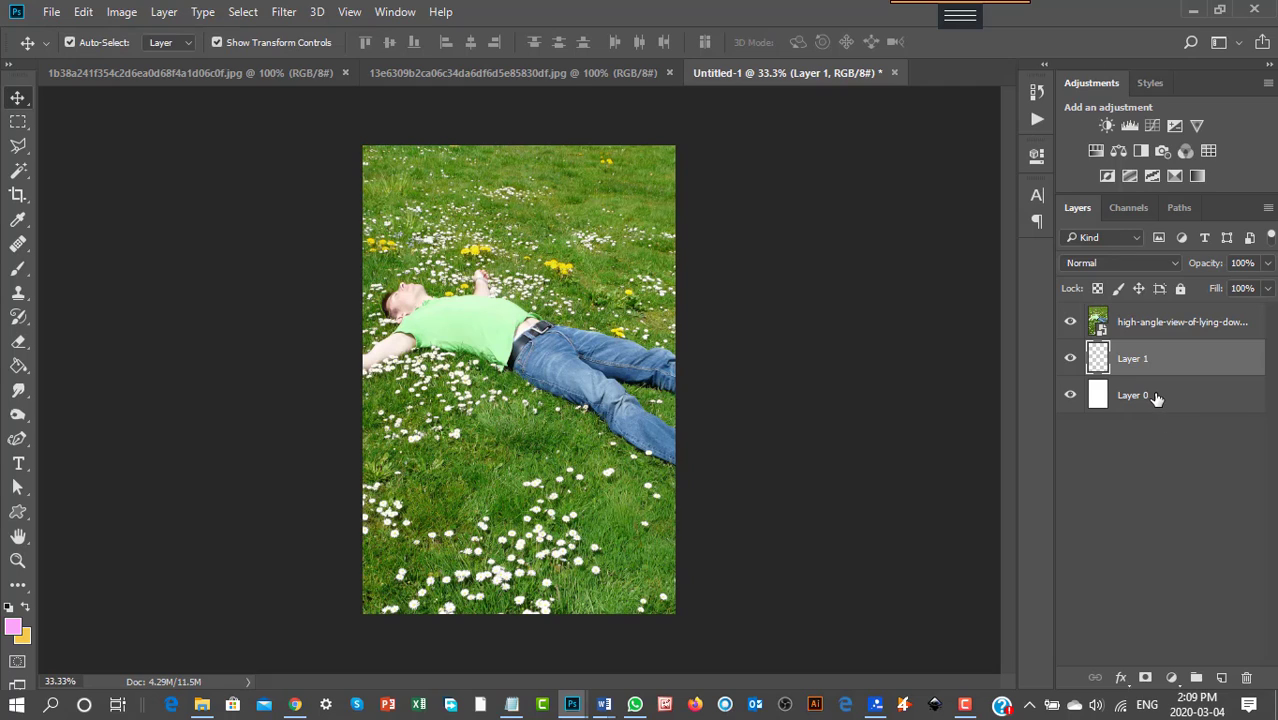
Move the grass photo to the bottom of the layer stack and shrink the white layer to about 78% wide by 71% high.
left_click_drag(1162, 322, 1171, 418)
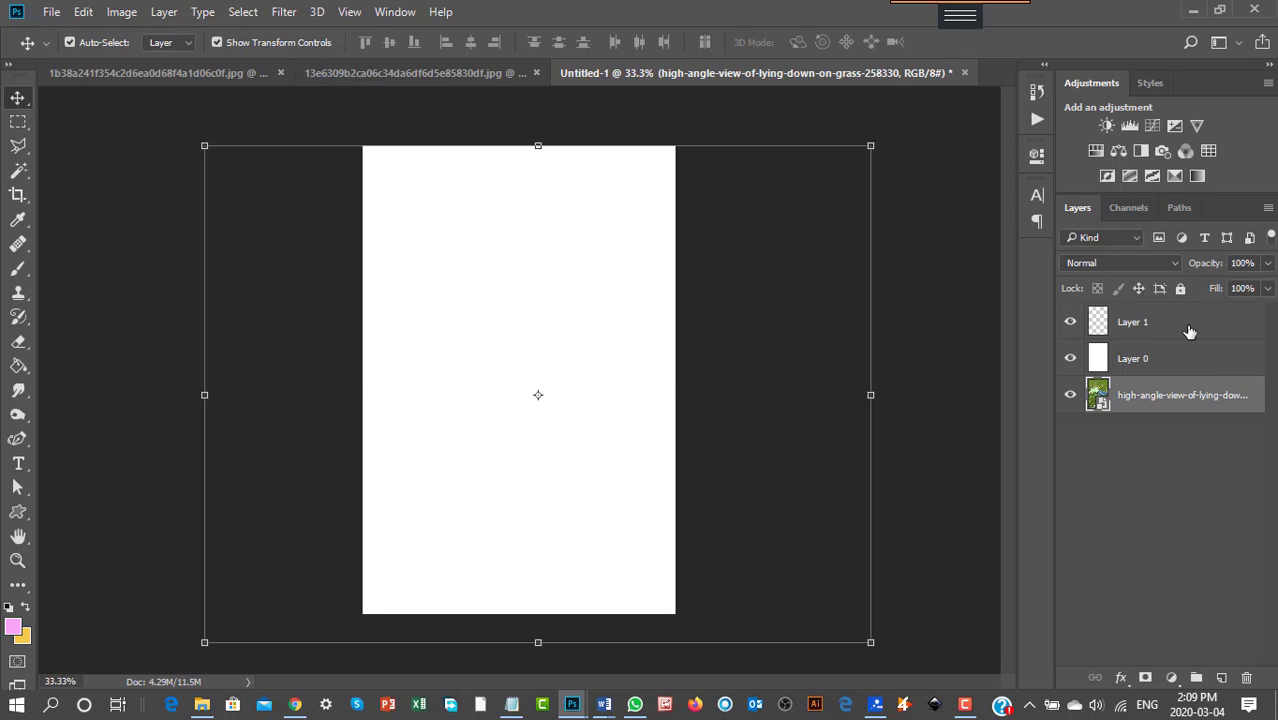
left_click(1155, 366)
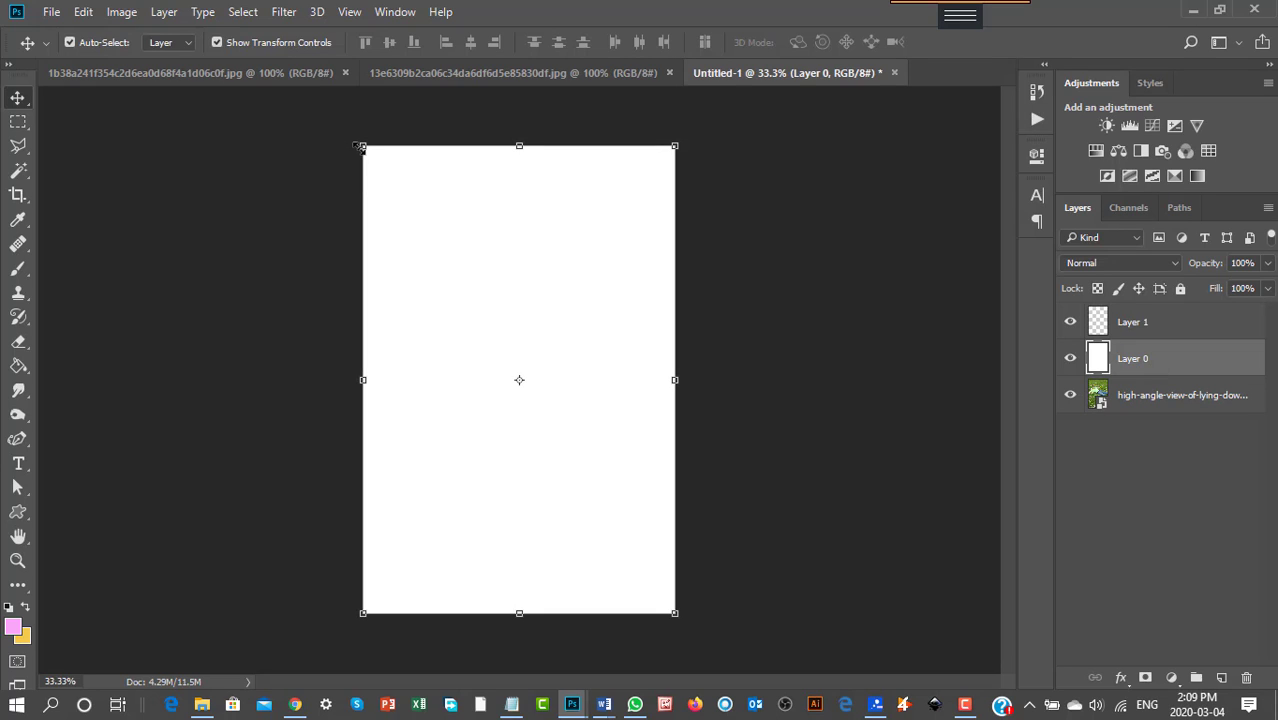
left_click_drag(360, 147, 409, 259)
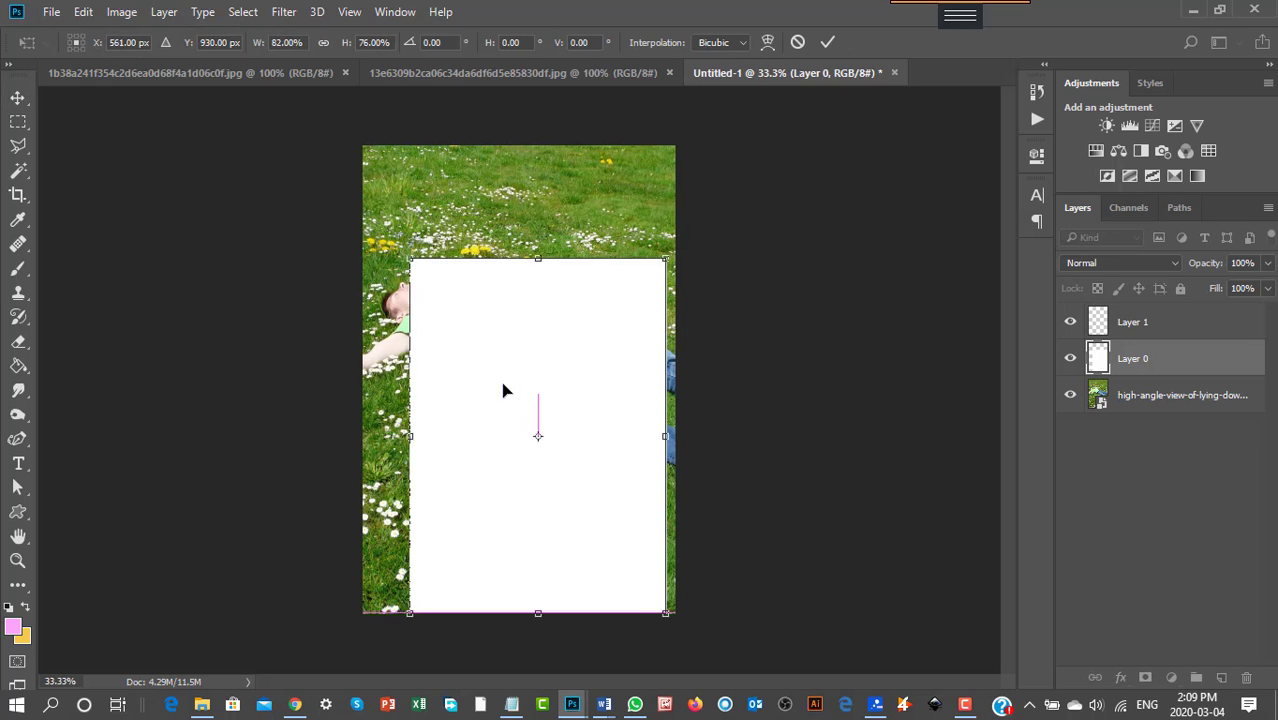
left_click_drag(503, 384, 496, 369)
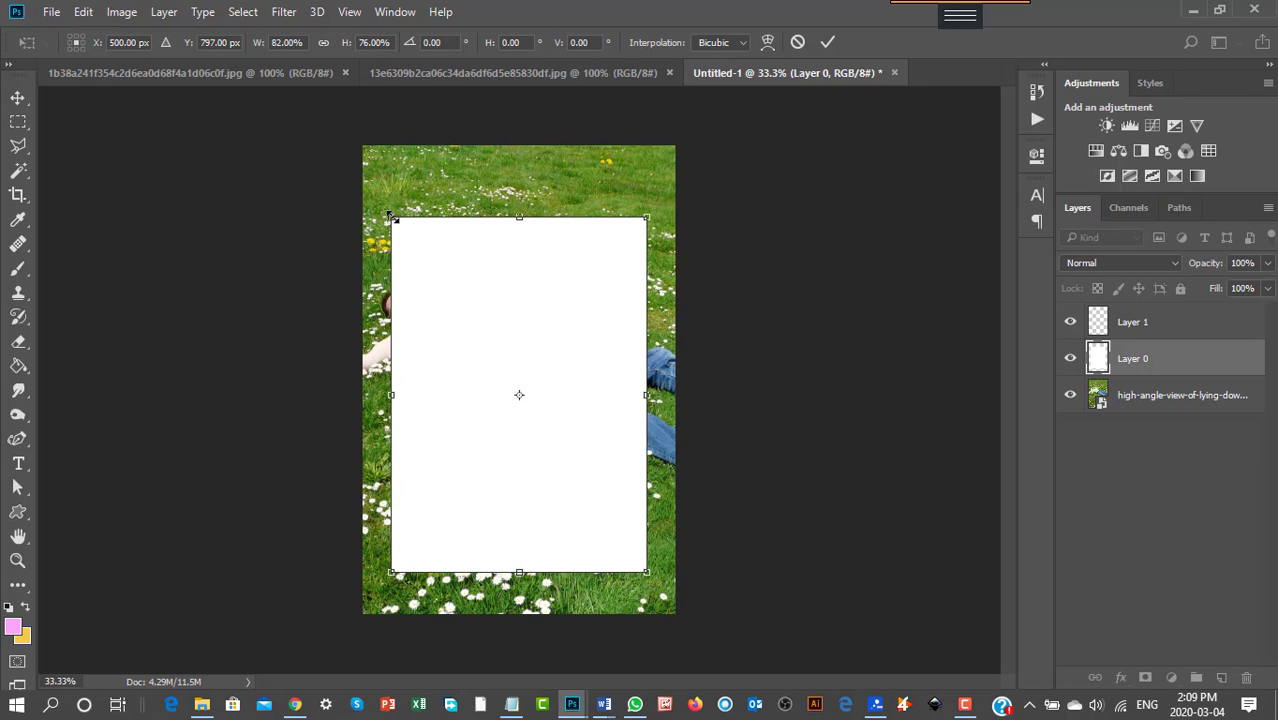
left_click_drag(388, 214, 403, 238)
mouse_move(437, 428)
left_mouse_down()
mouse_move(434, 402)
mouse_move(436, 462)
mouse_move(428, 391)
mouse_move(488, 405)
mouse_move(420, 537)
mouse_move(420, 418)
left_mouse_up()
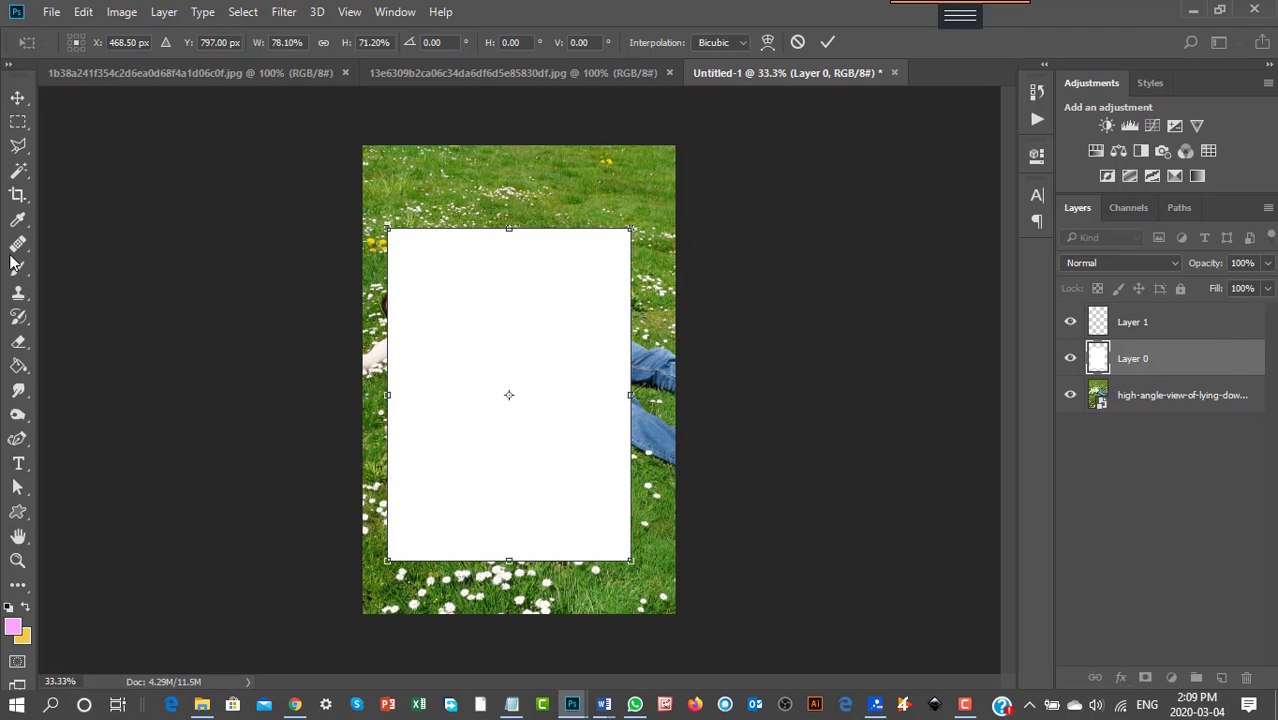
left_click(17, 97)
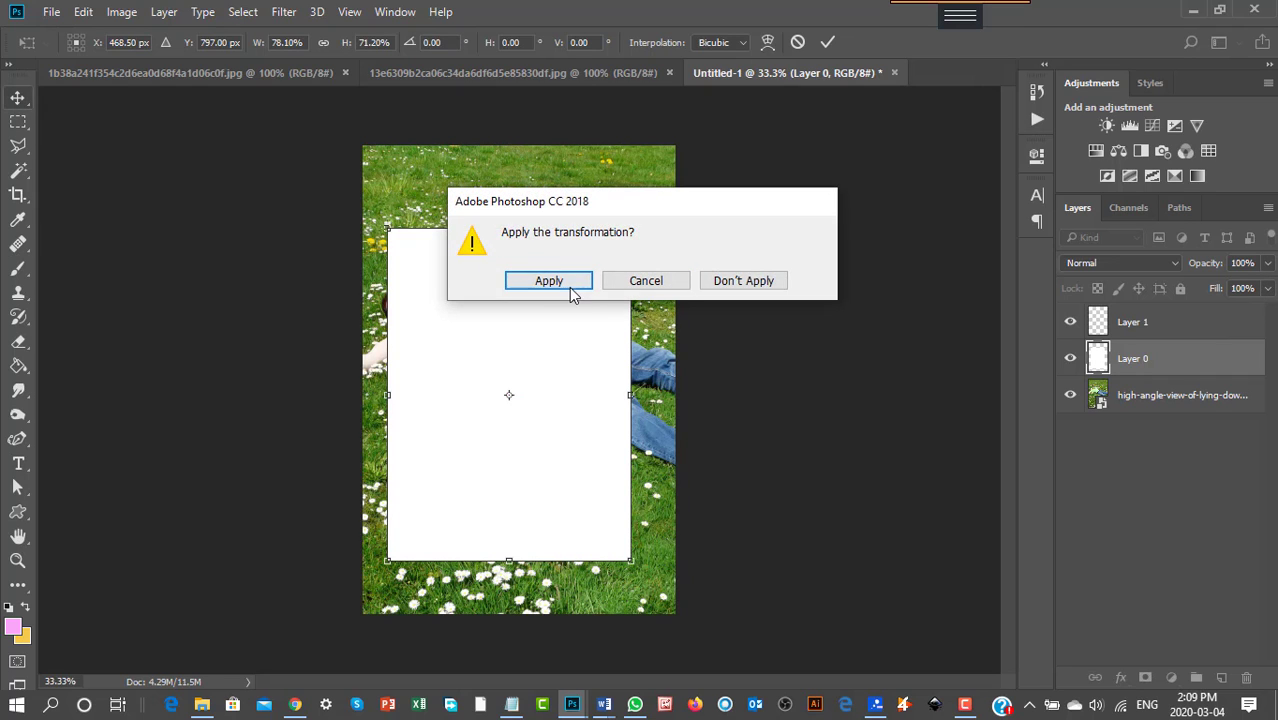
left_click(569, 287)
Set the white layer's opacity to 57% and enlarge it to about 105% wide by 127% high, leaving a photo border.
left_click(1268, 264)
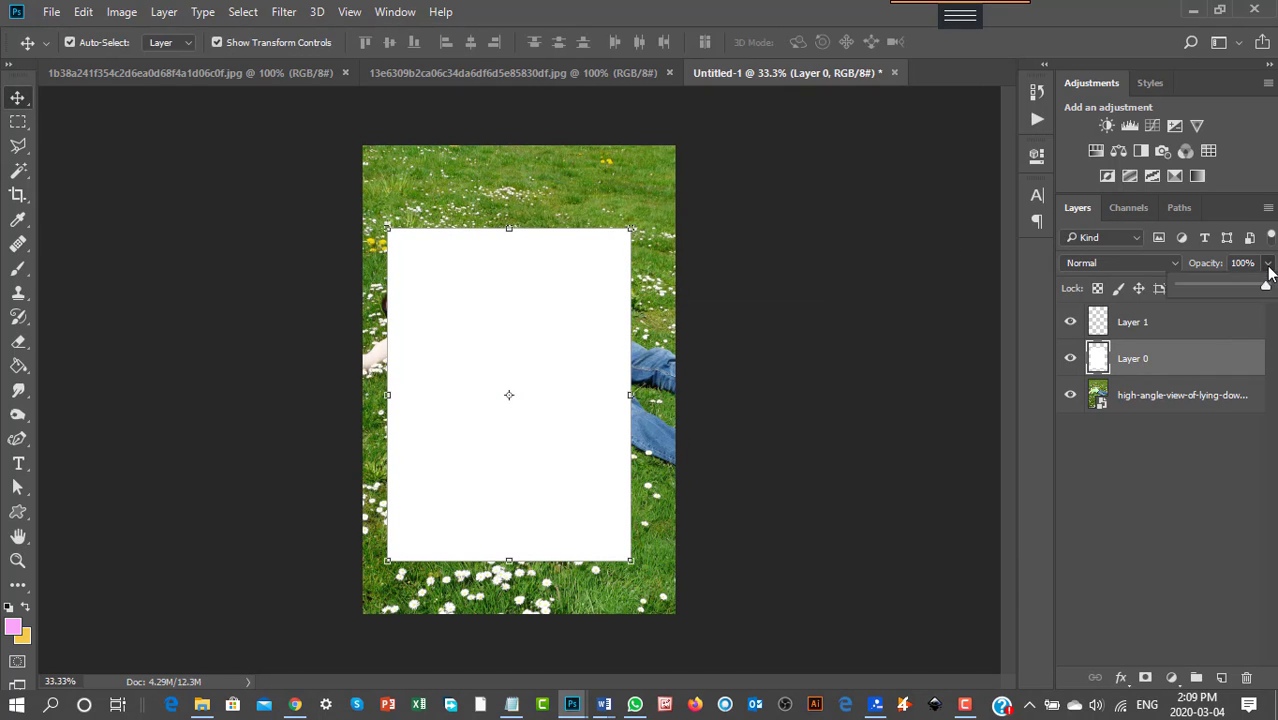
left_click_drag(1268, 290, 1212, 304)
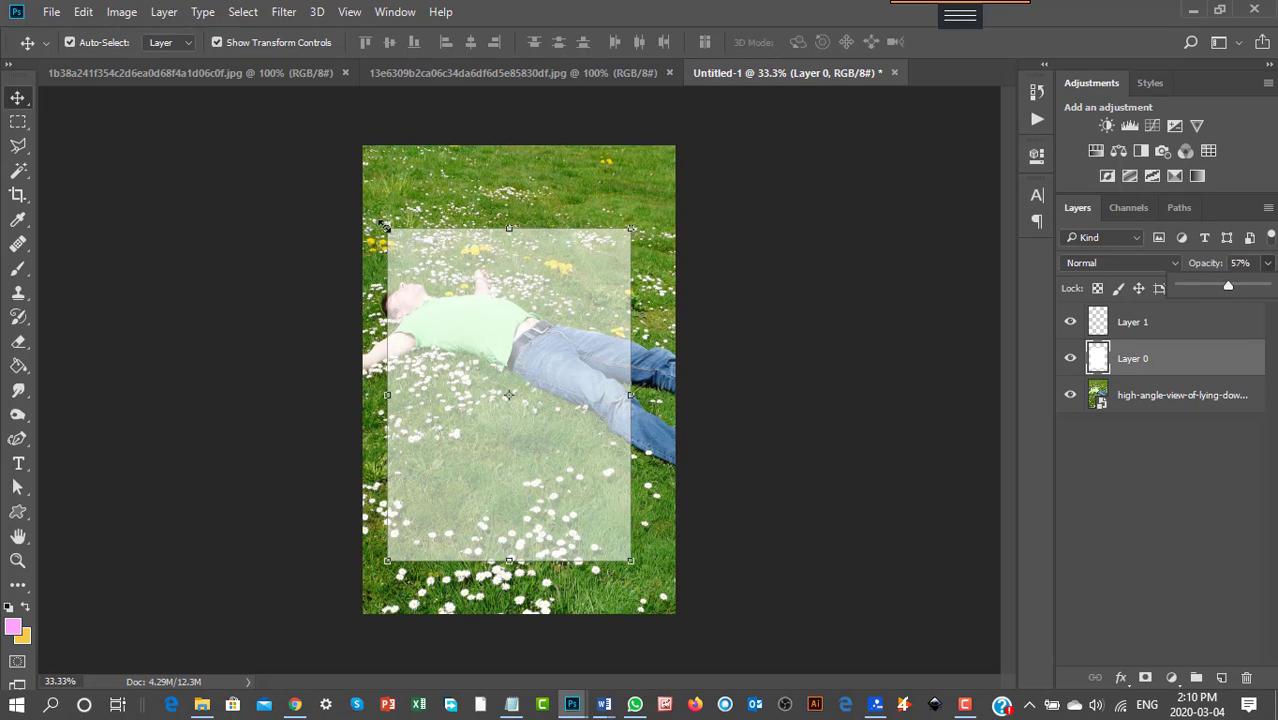
left_click_drag(387, 229, 385, 175)
left_click_drag(630, 563, 638, 600)
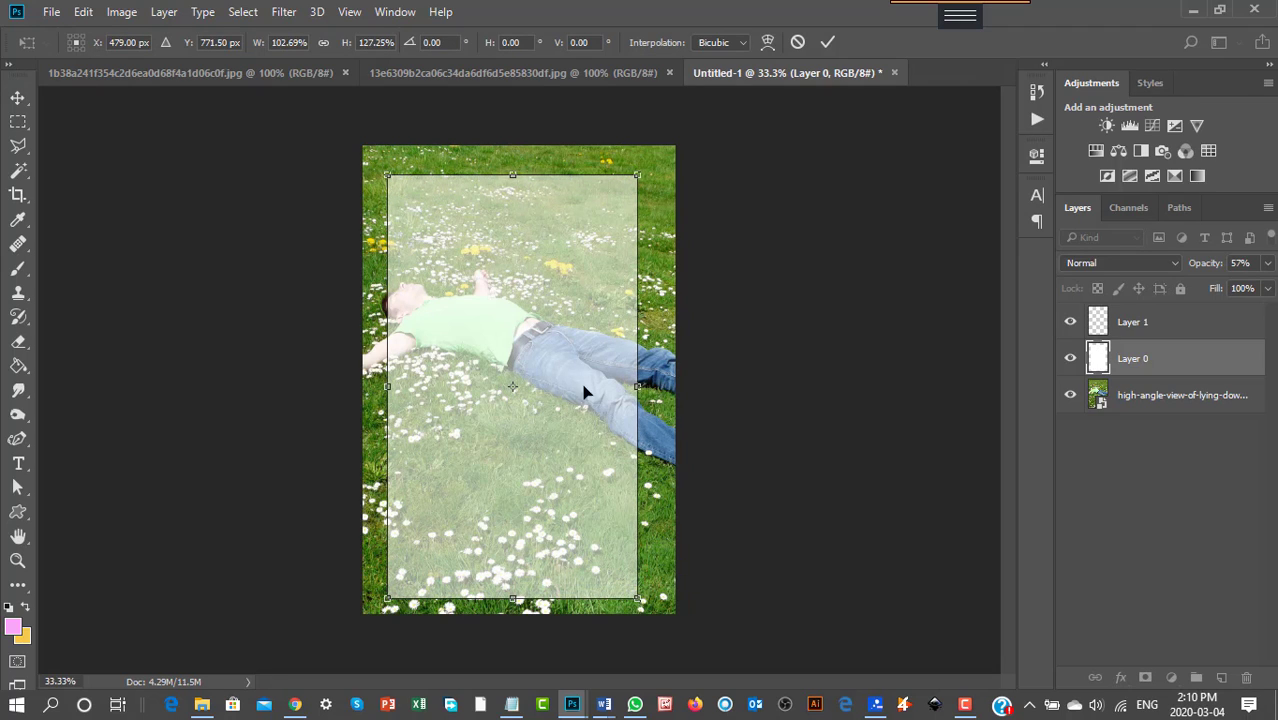
left_click_drag(387, 386, 381, 386)
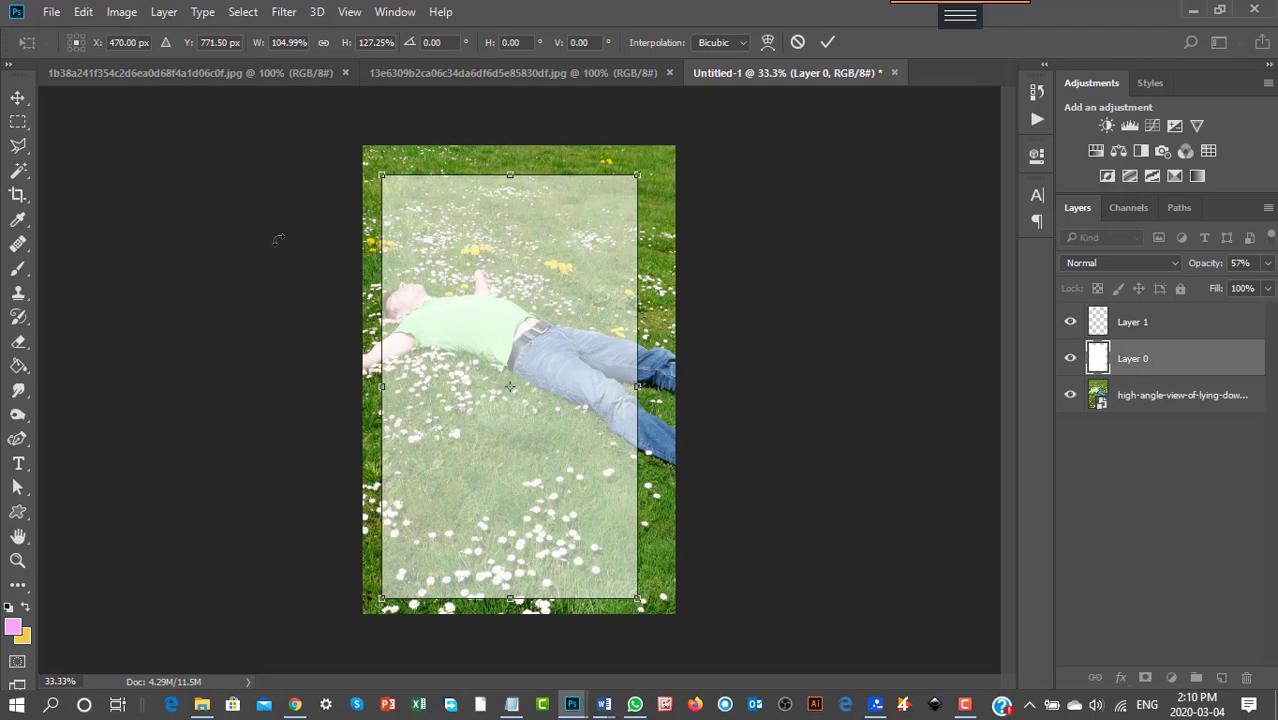
left_click(18, 98)
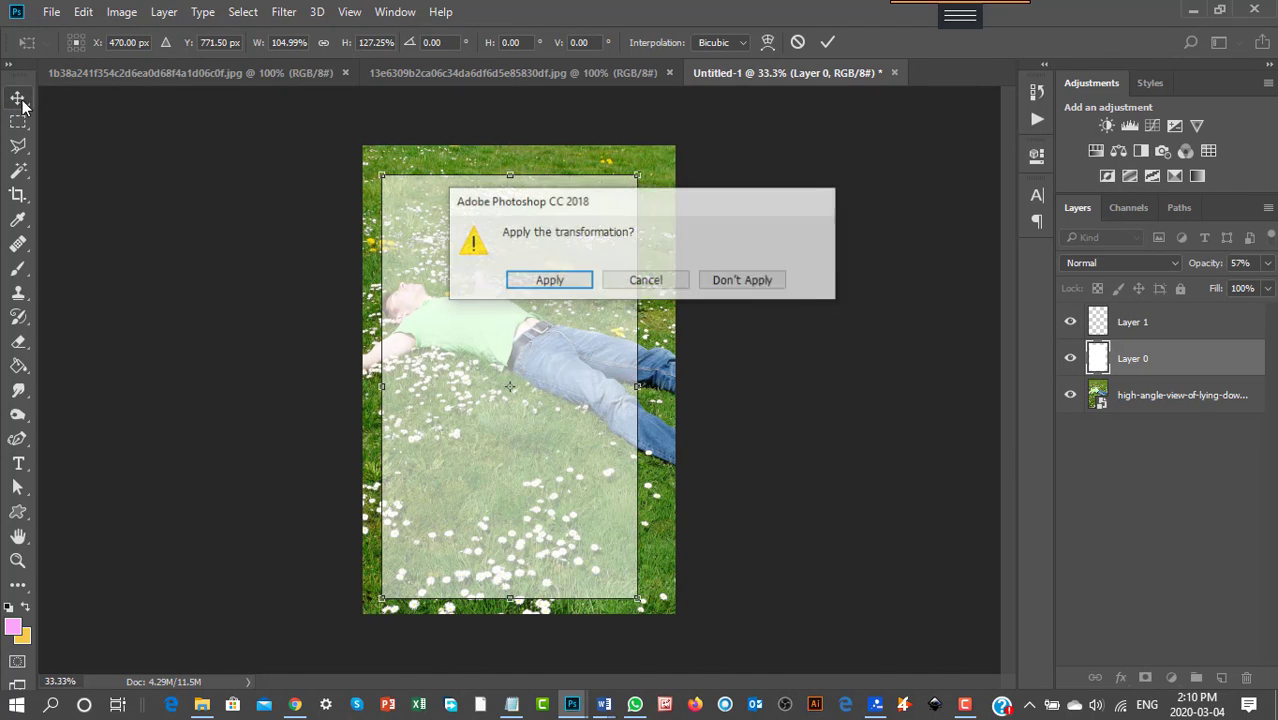
left_click(566, 280)
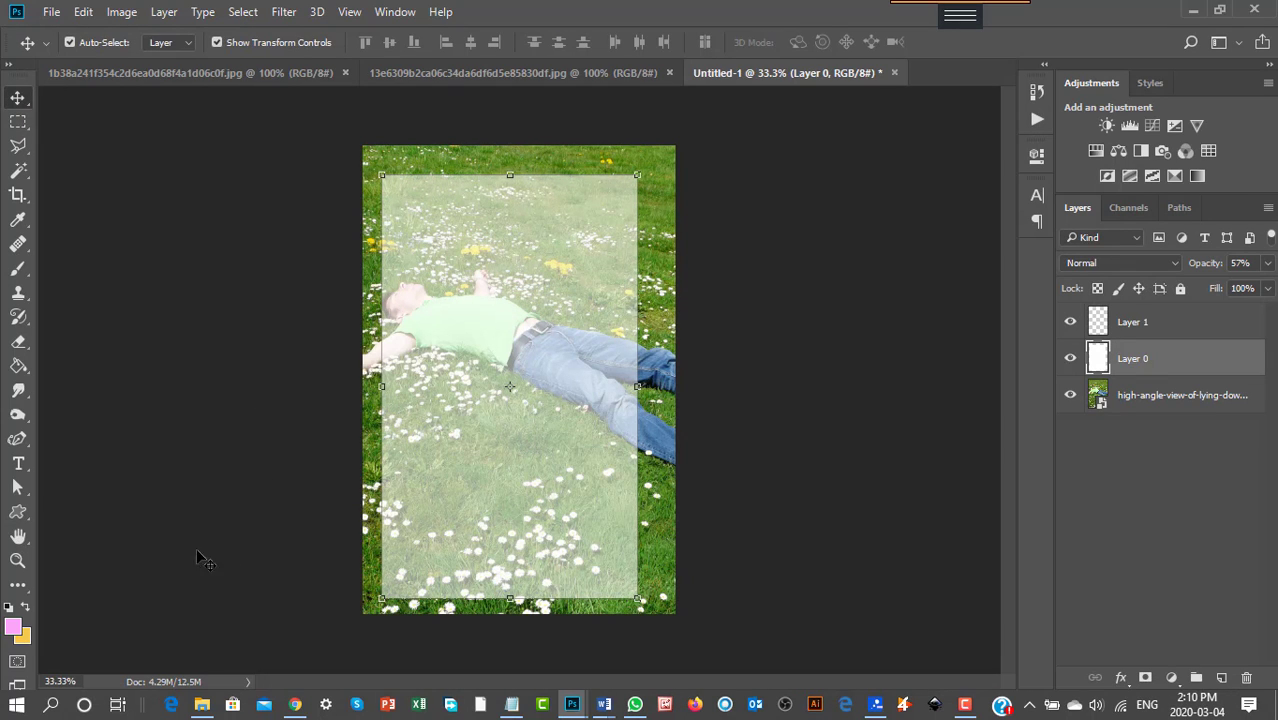
left_click(20, 466)
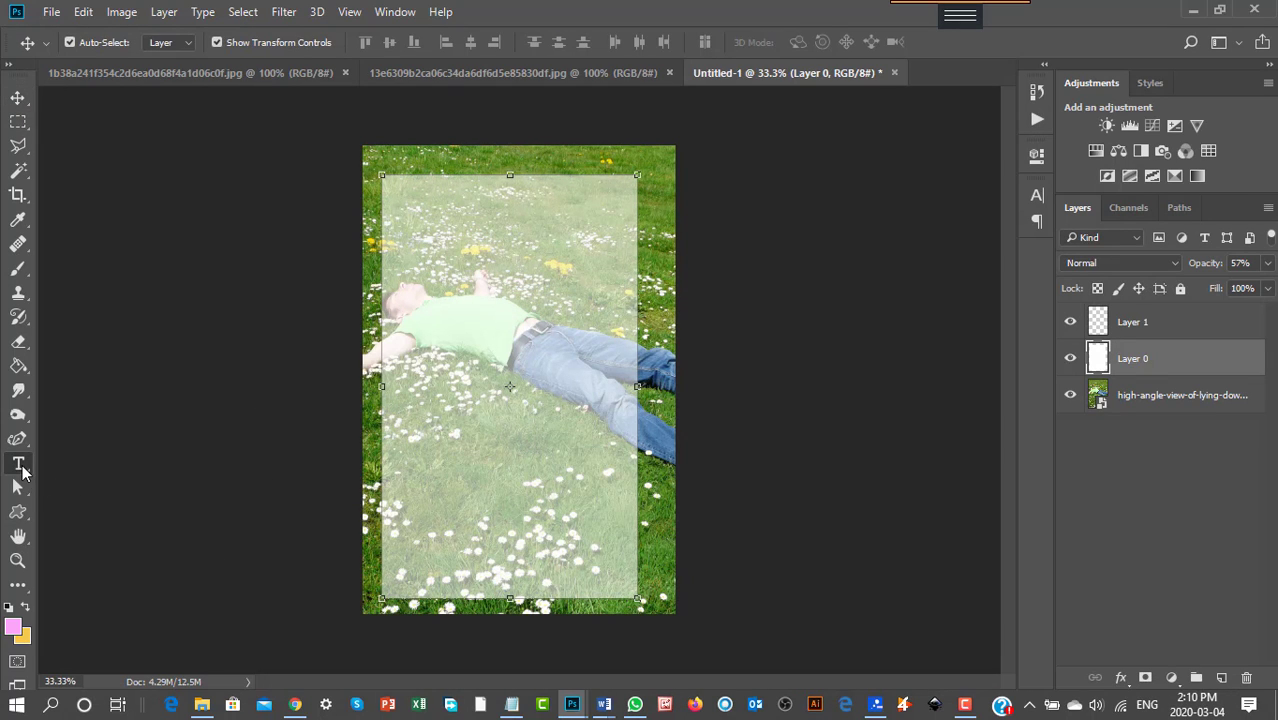
left_click(420, 460)
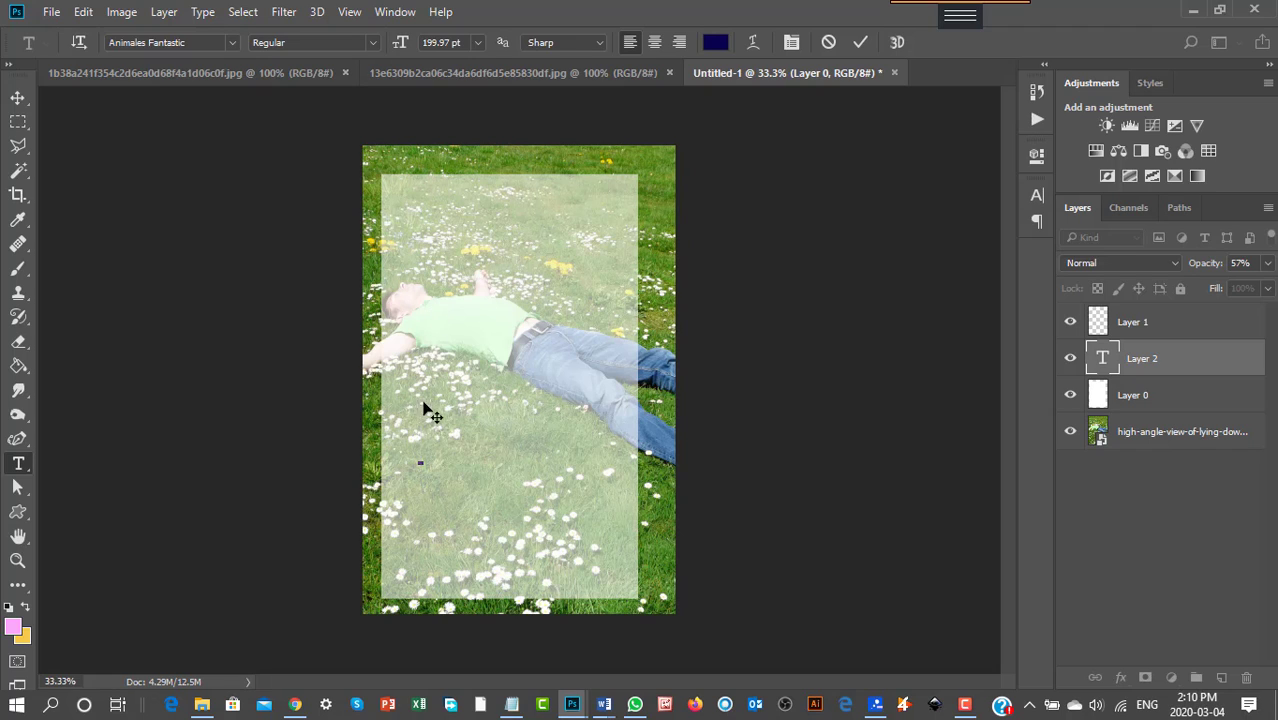
left_click(479, 42)
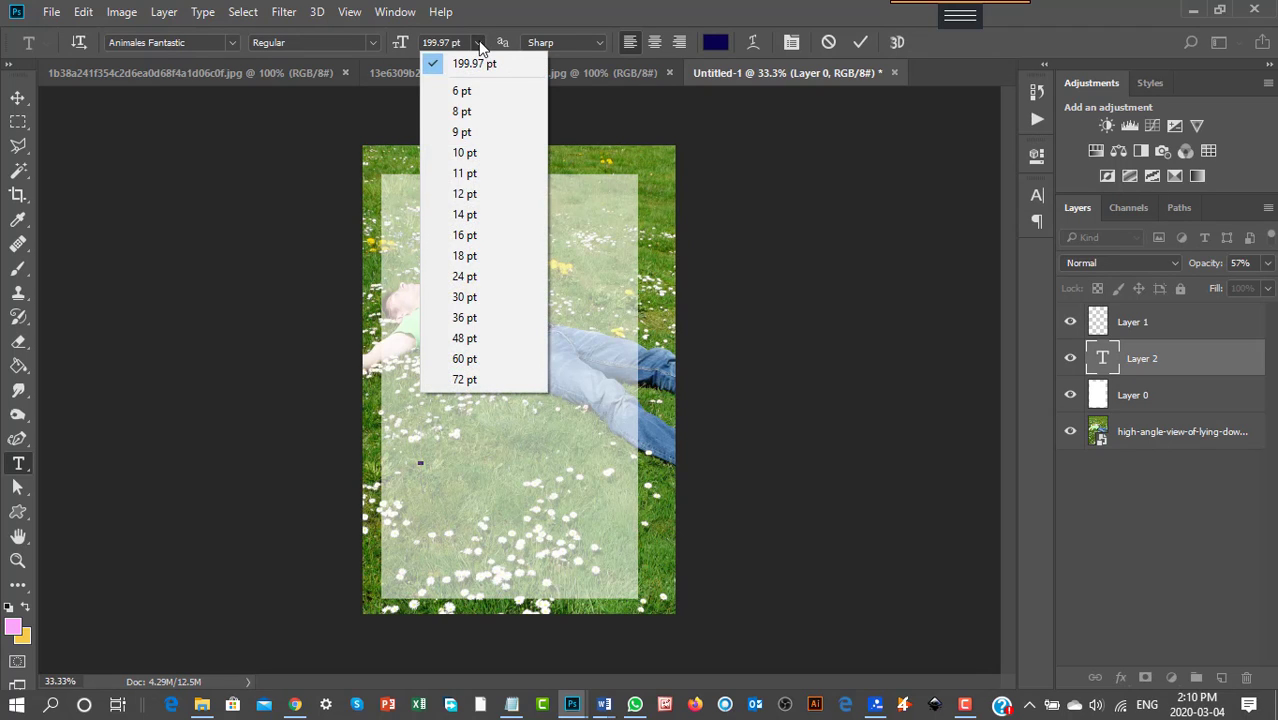
left_click(462, 379)
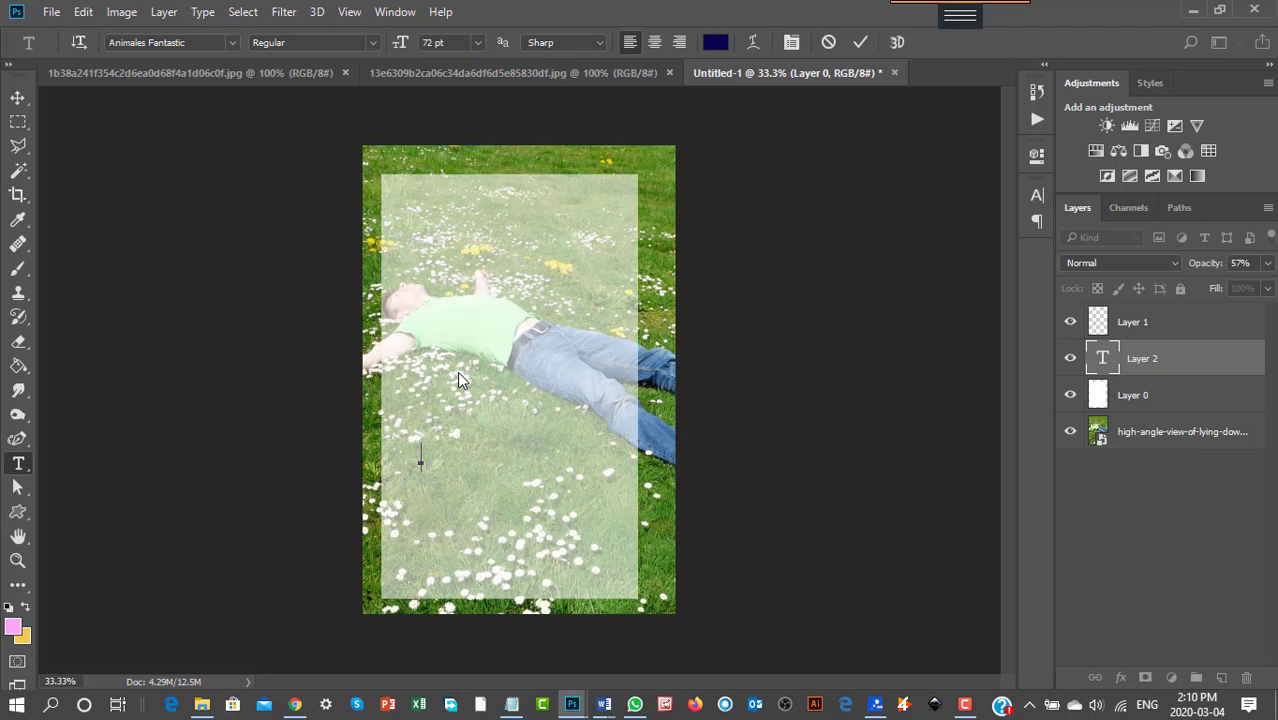
left_click(718, 43)
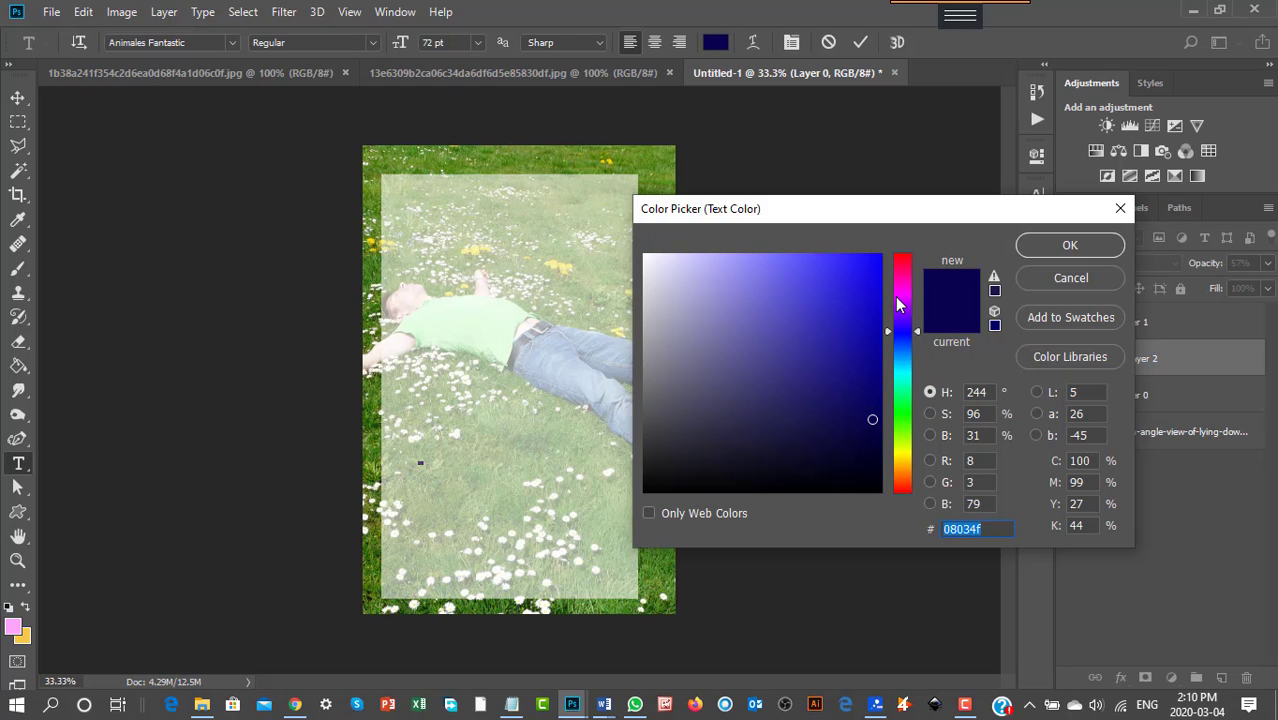
left_click(903, 288)
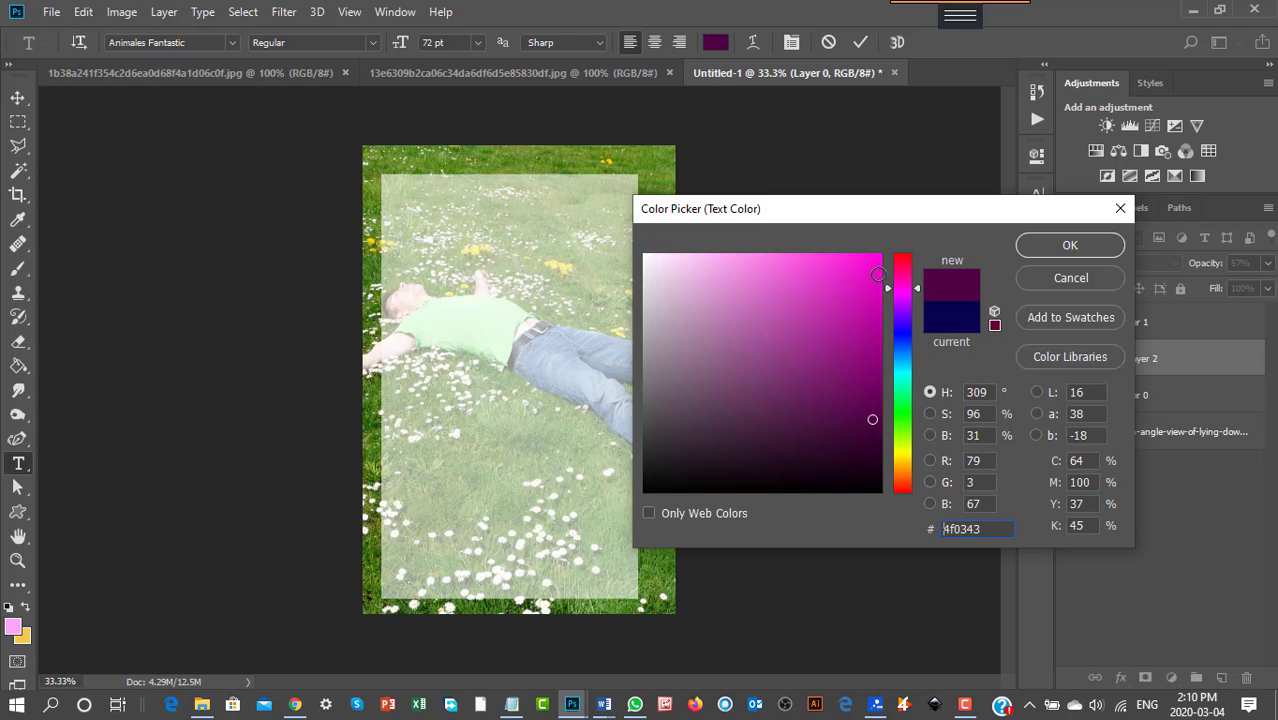
left_click(878, 274)
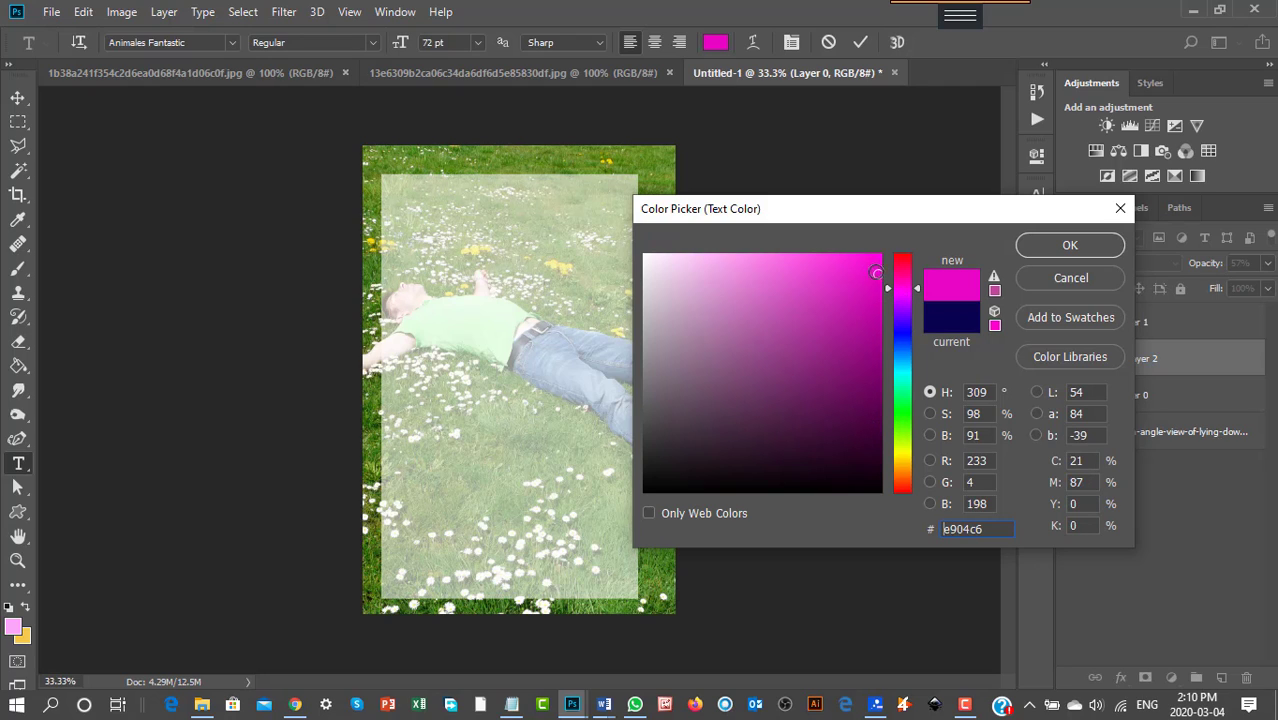
left_click(811, 258)
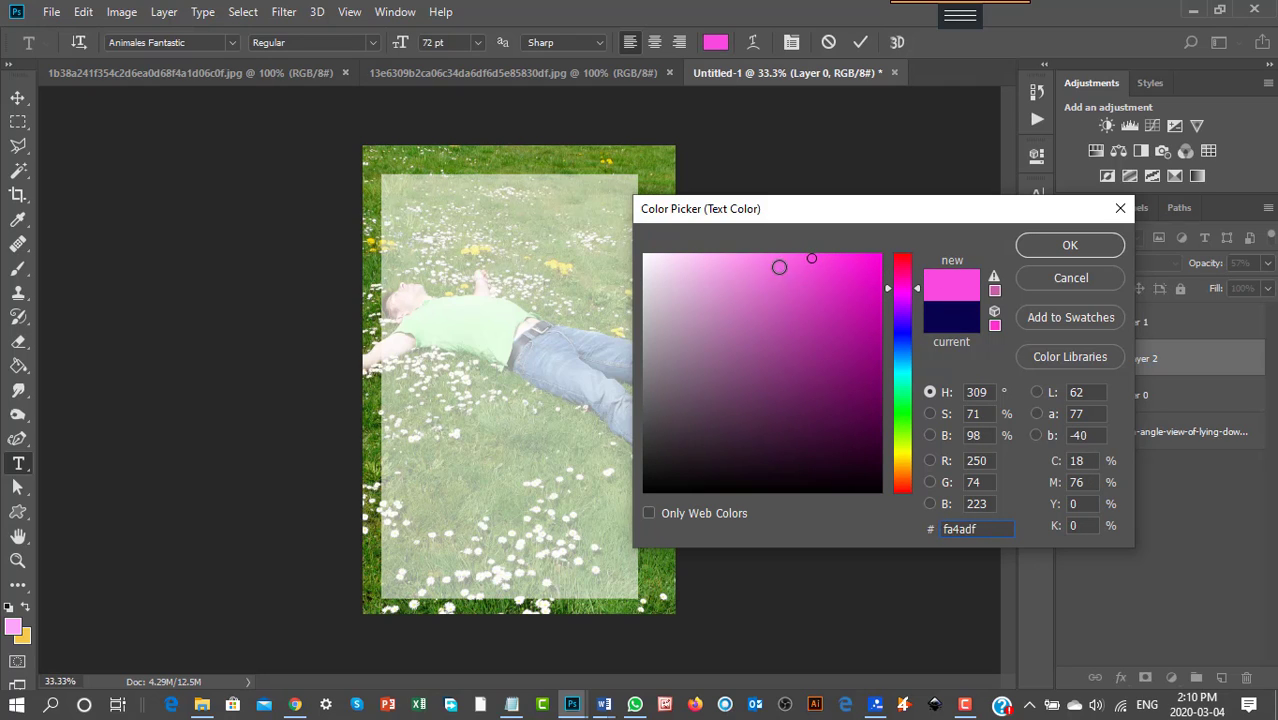
left_click(772, 256)
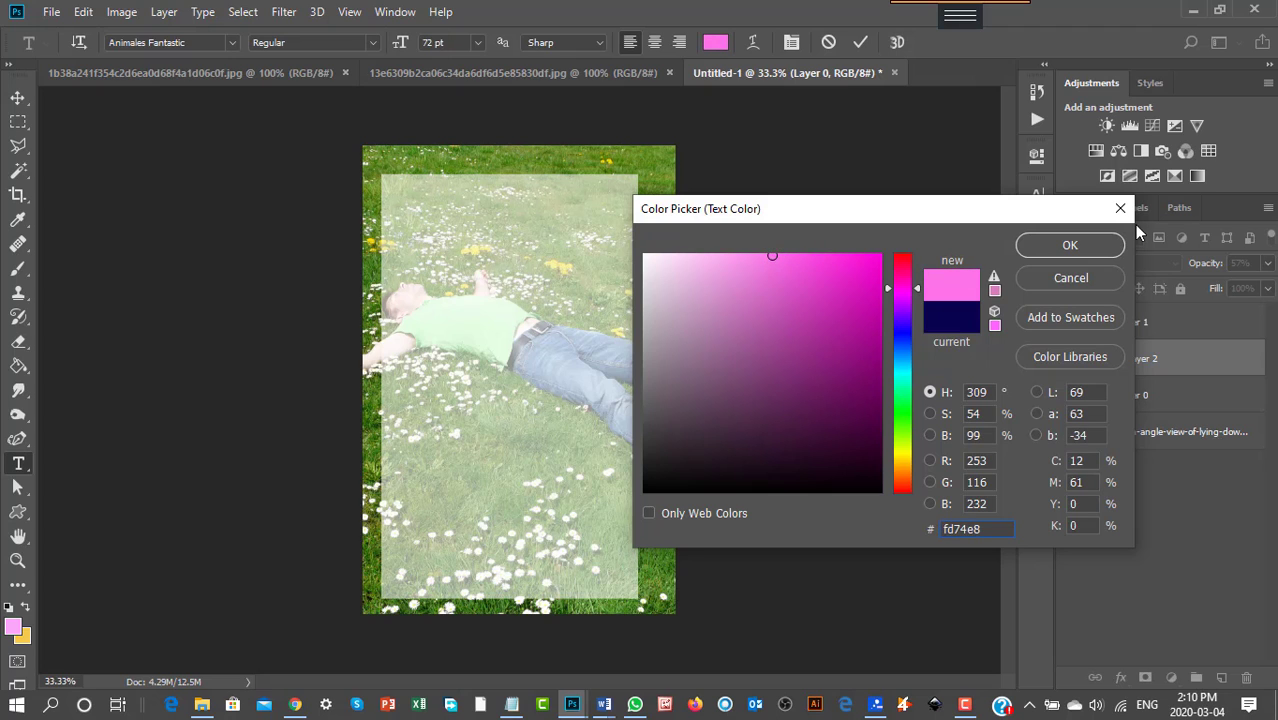
left_click(1066, 245)
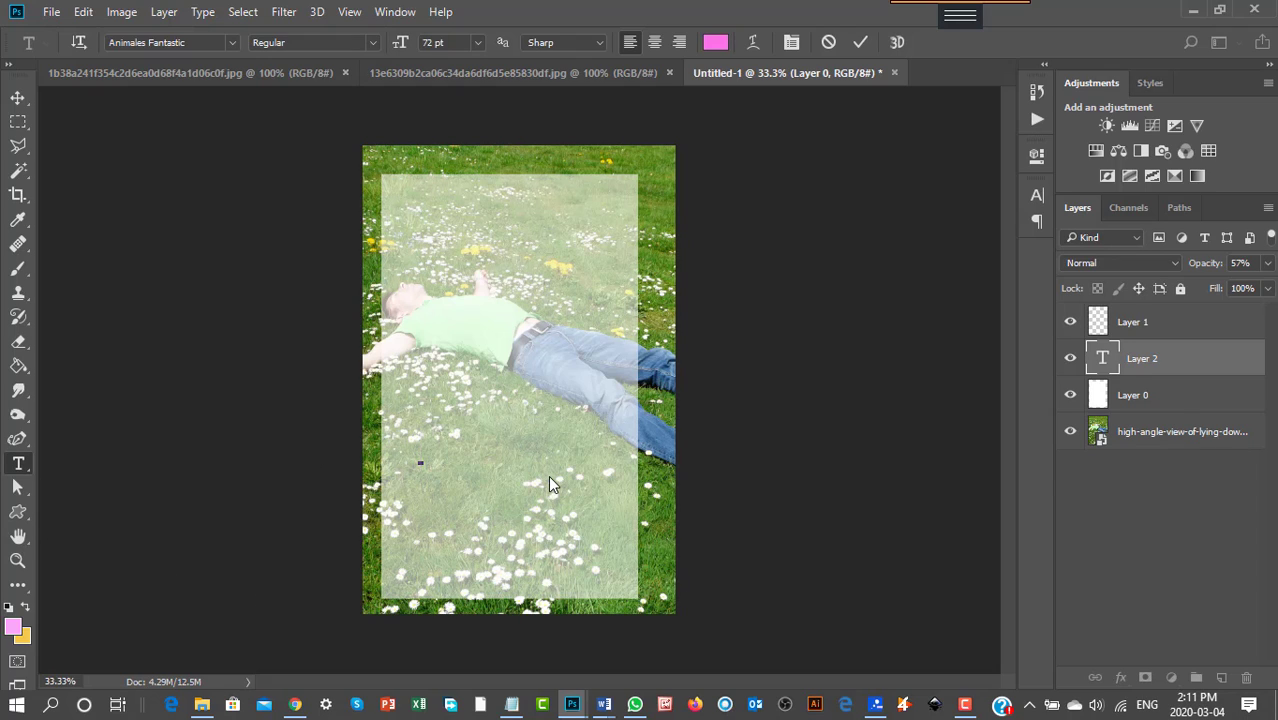
key("Escape")
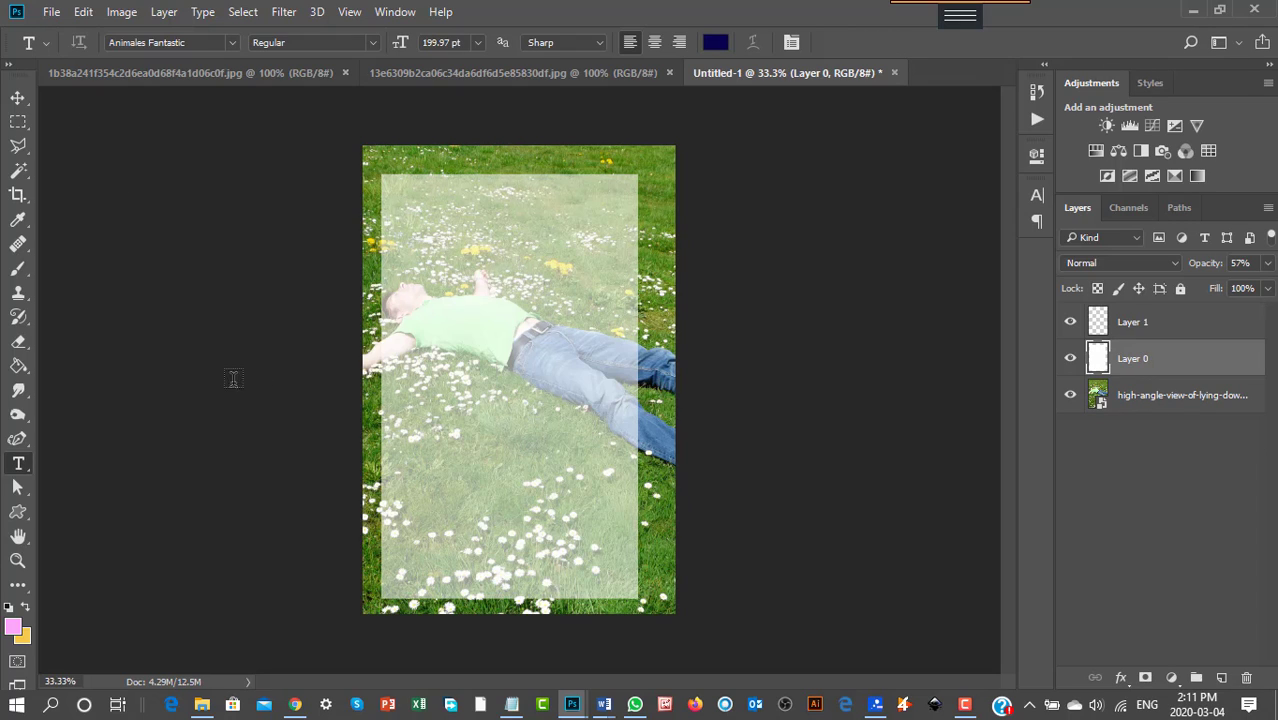
Add the text "Fibromyalgia" at 72 pt in pink fb70dc across the lower half of the white overlay.
left_click(401, 436)
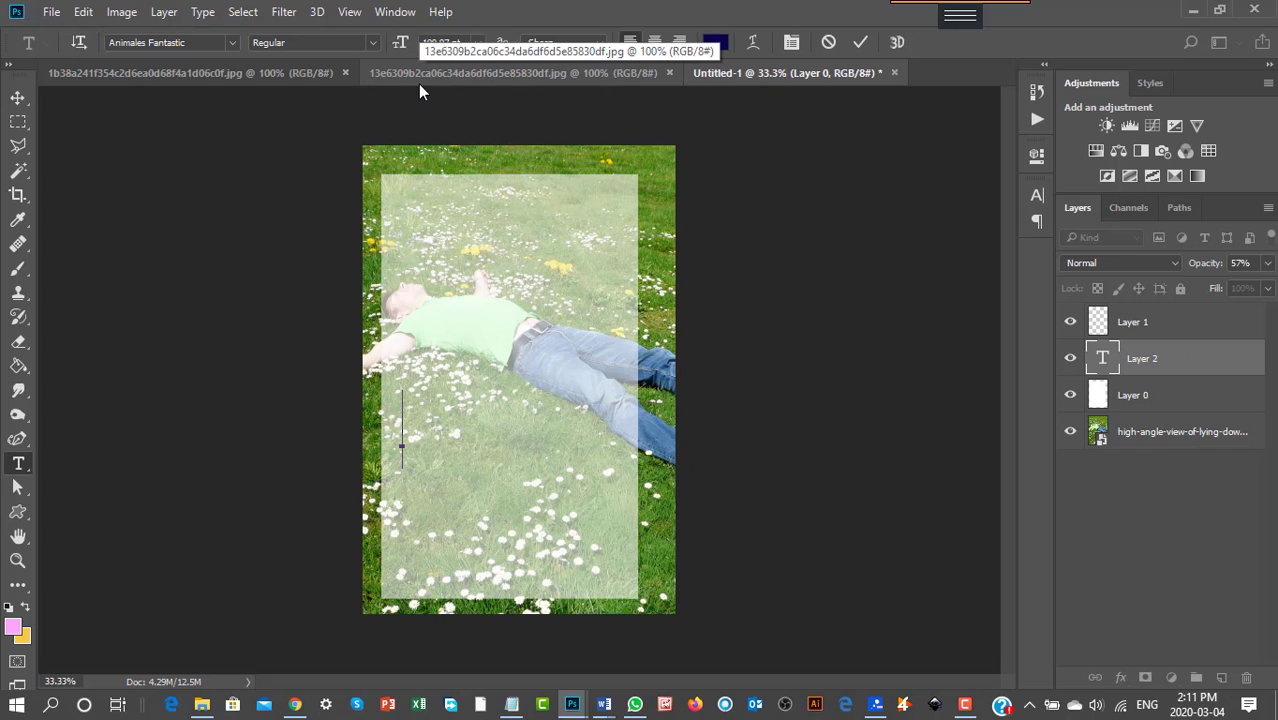
left_click(476, 44)
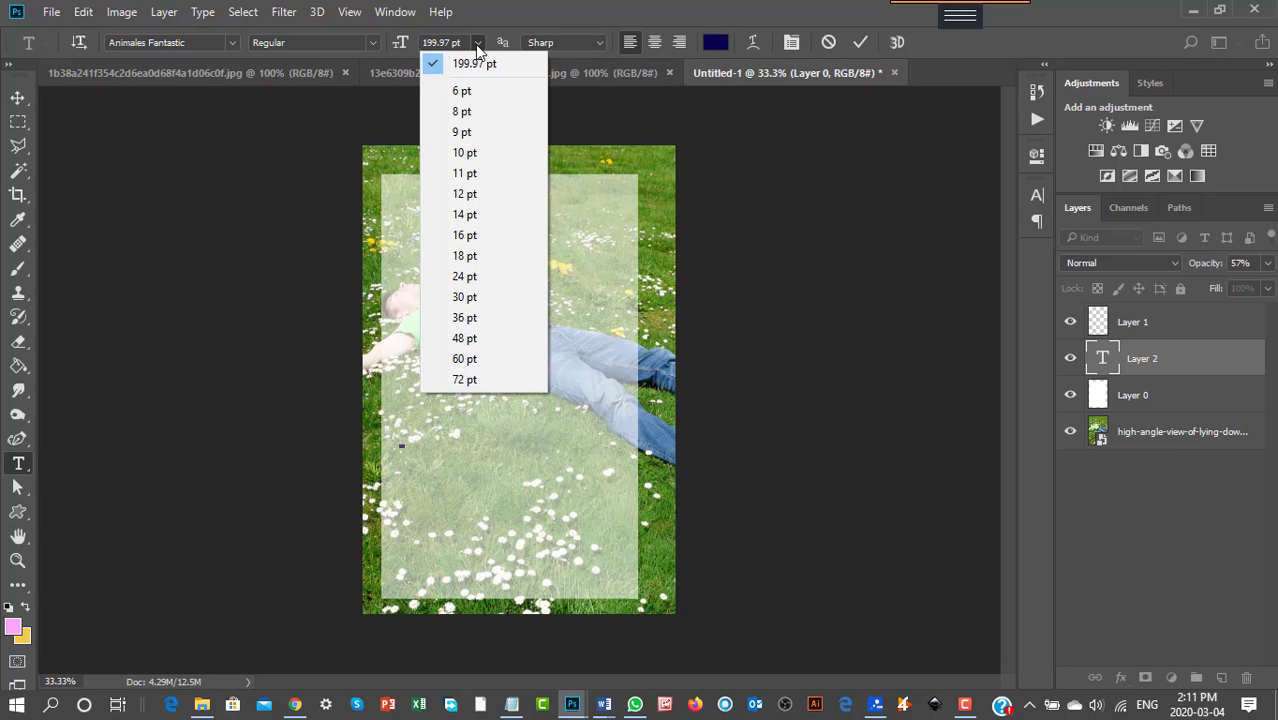
left_click(462, 379)
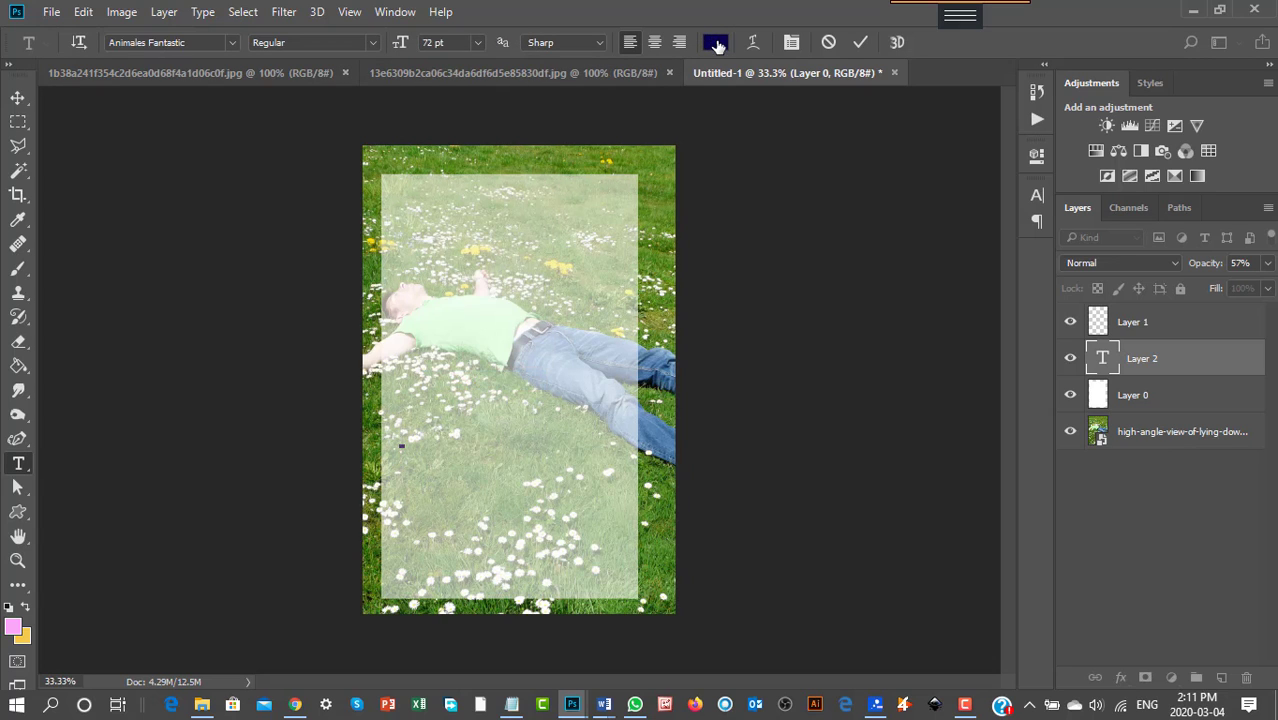
left_click(716, 43)
left_click(902, 287)
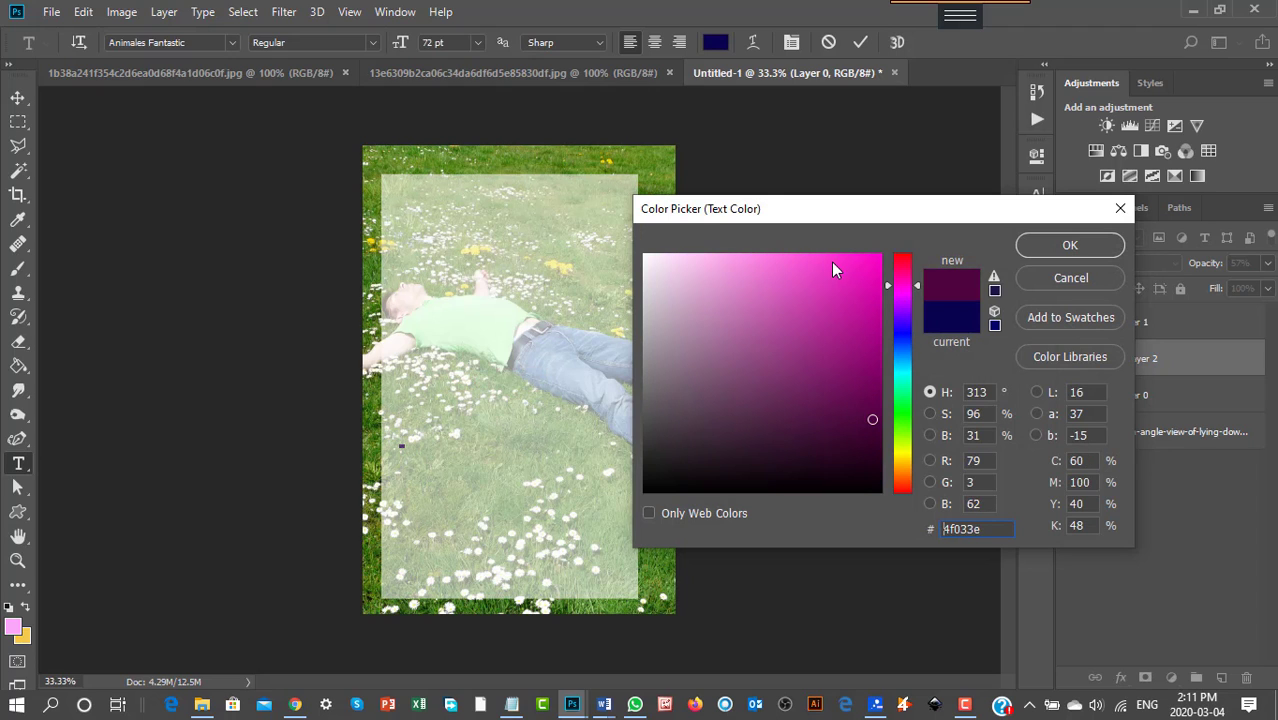
left_click(775, 258)
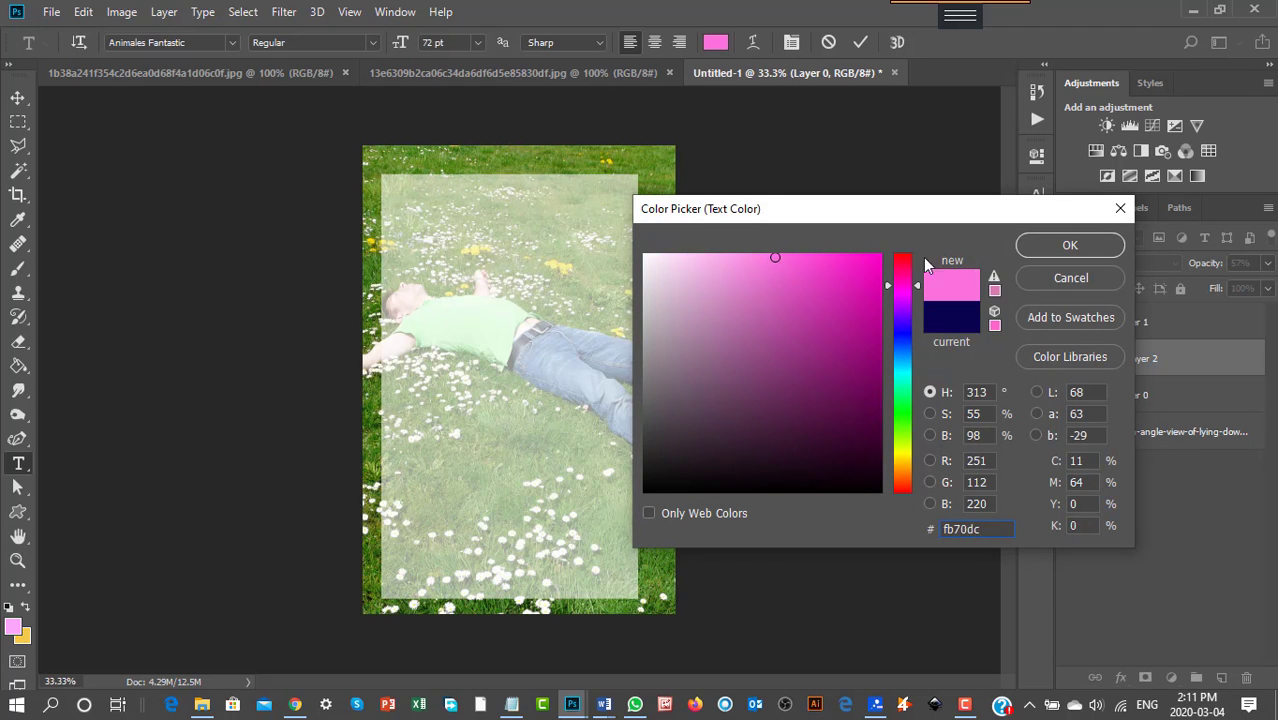
left_click(1068, 244)
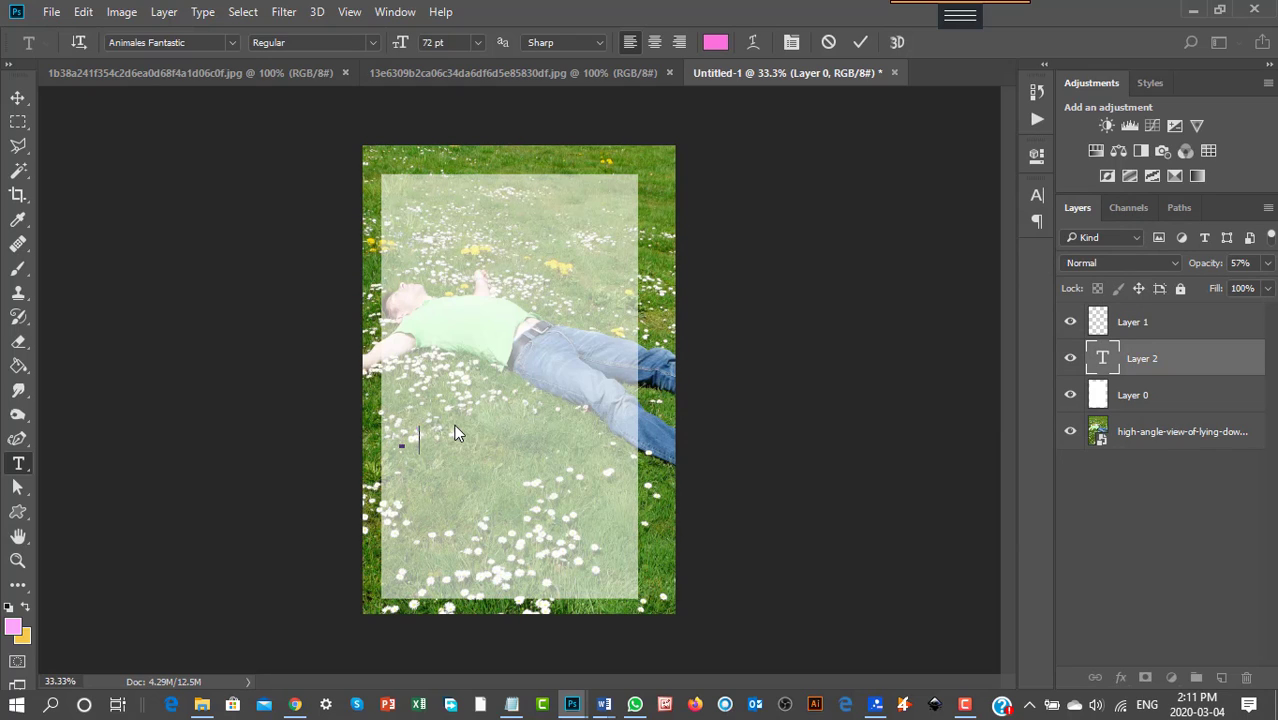
type("FIBROMYALGIA")
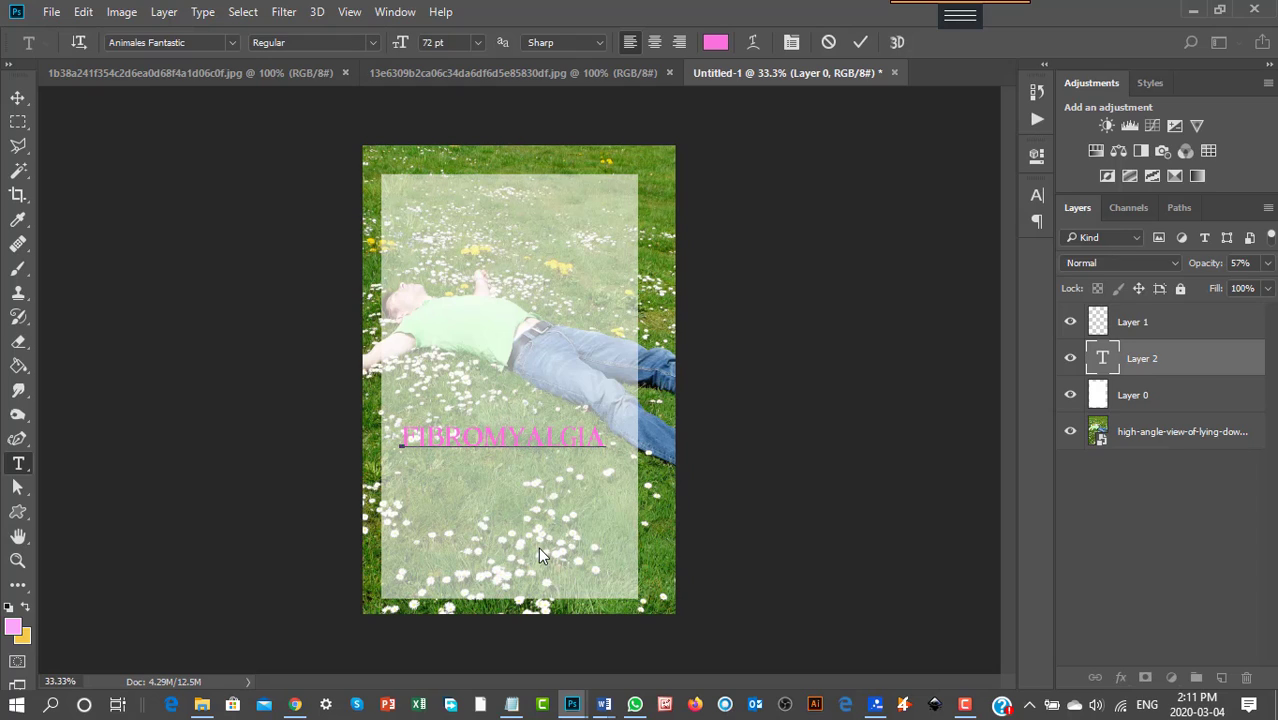
key("Return")
key("BackSpace")
left_click(17, 97)
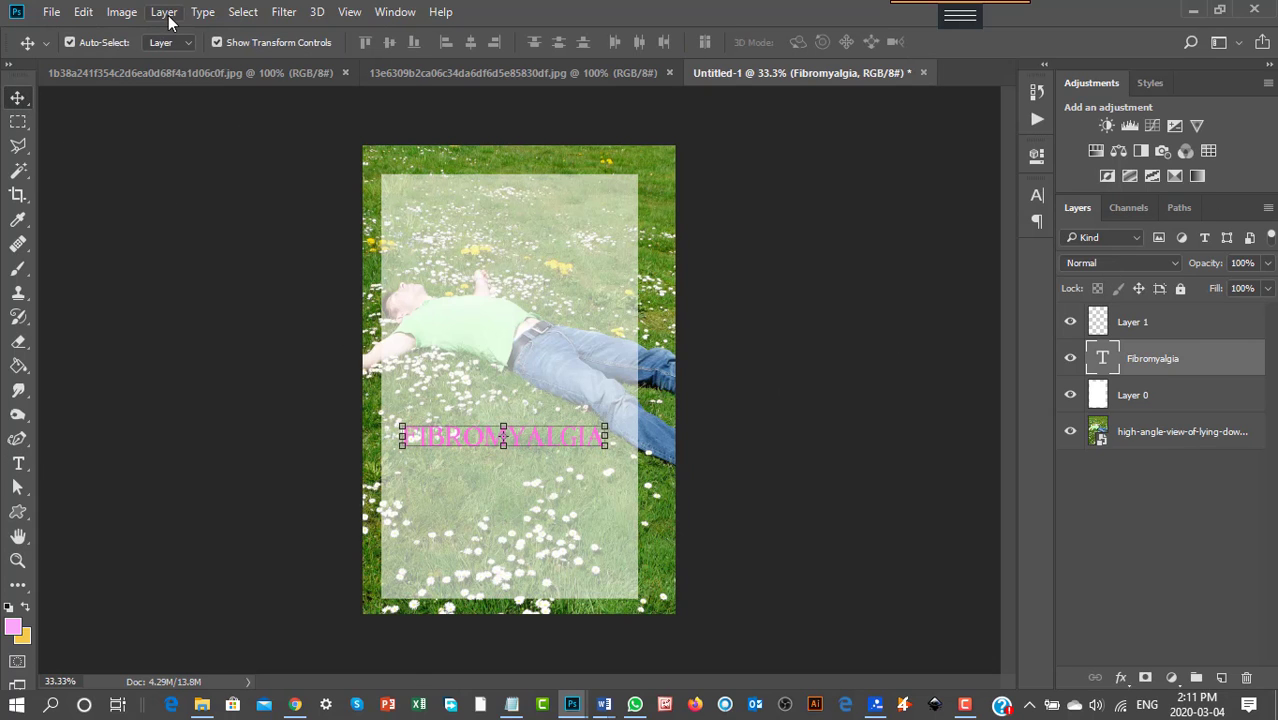
Duplicate the Fibromyalgia text layer and place the copy directly below the original line.
left_click(164, 12)
left_click(250, 123)
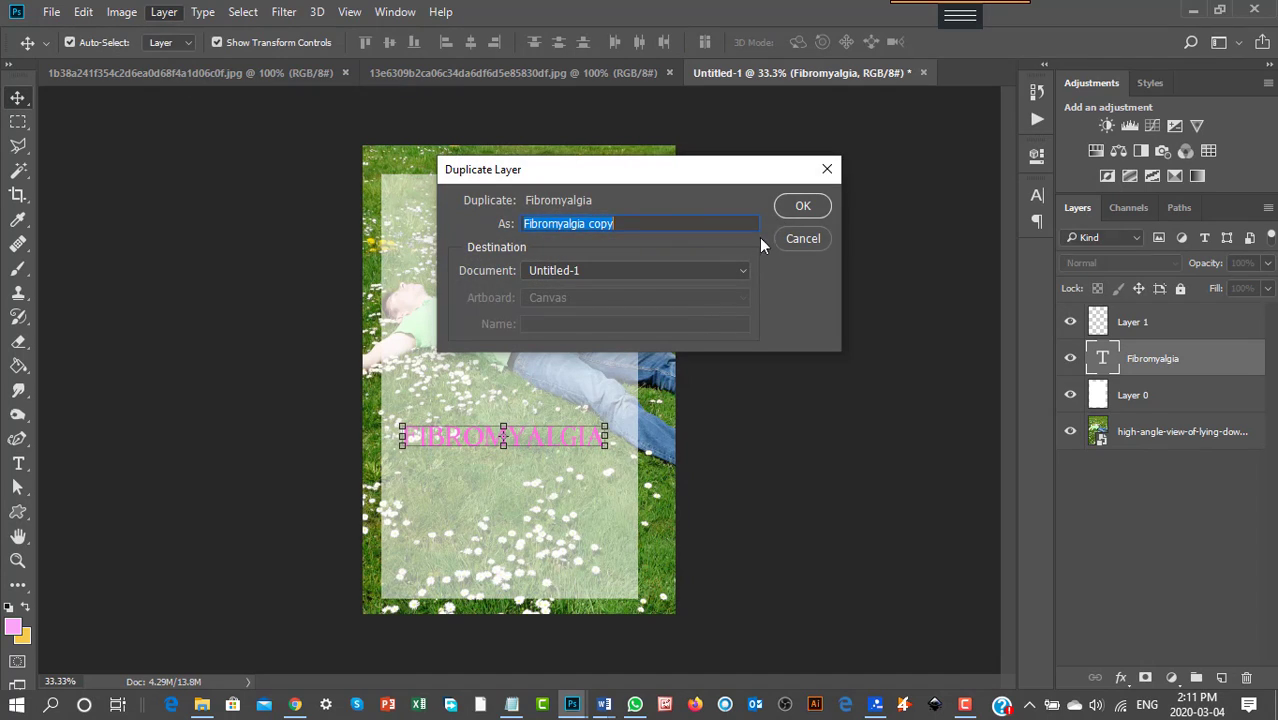
left_click(800, 206)
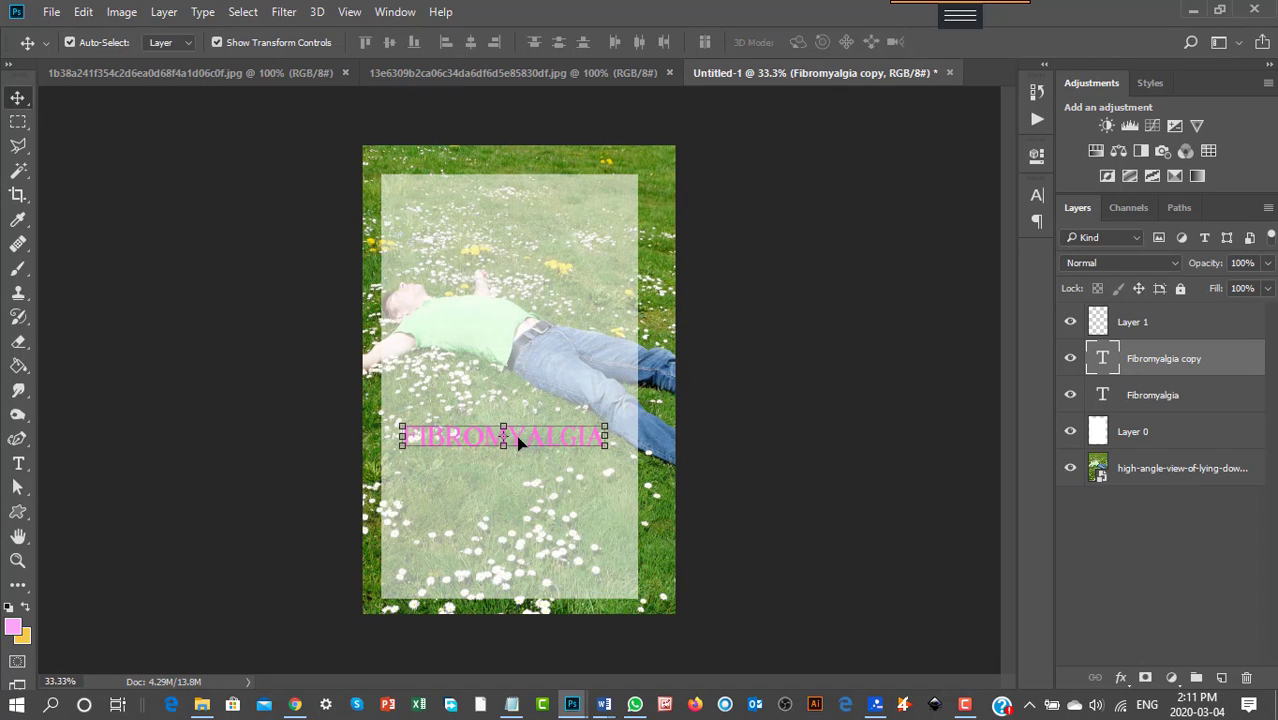
left_click_drag(516, 437, 520, 477)
Replace the duplicated line's text with "Wiping you Out?" and shift it slightly left to centre it under the first line.
left_click(18, 463)
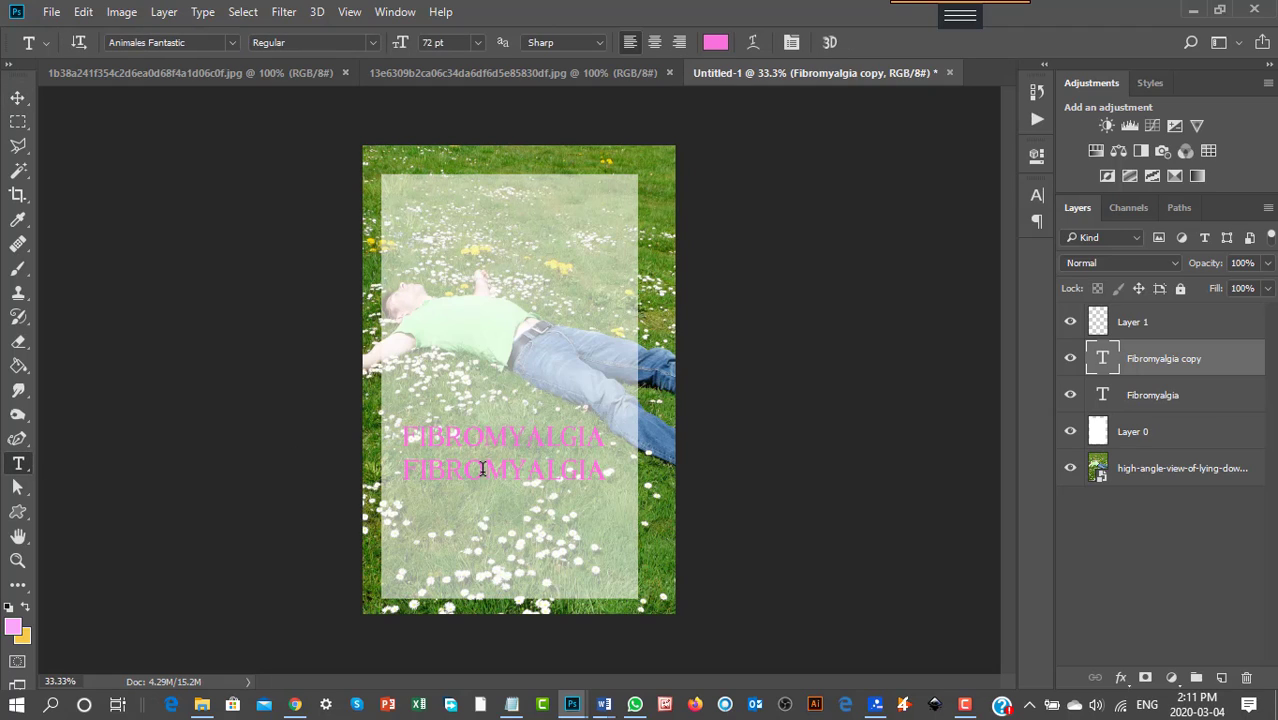
left_click(406, 468)
left_click_drag(406, 468, 697, 463)
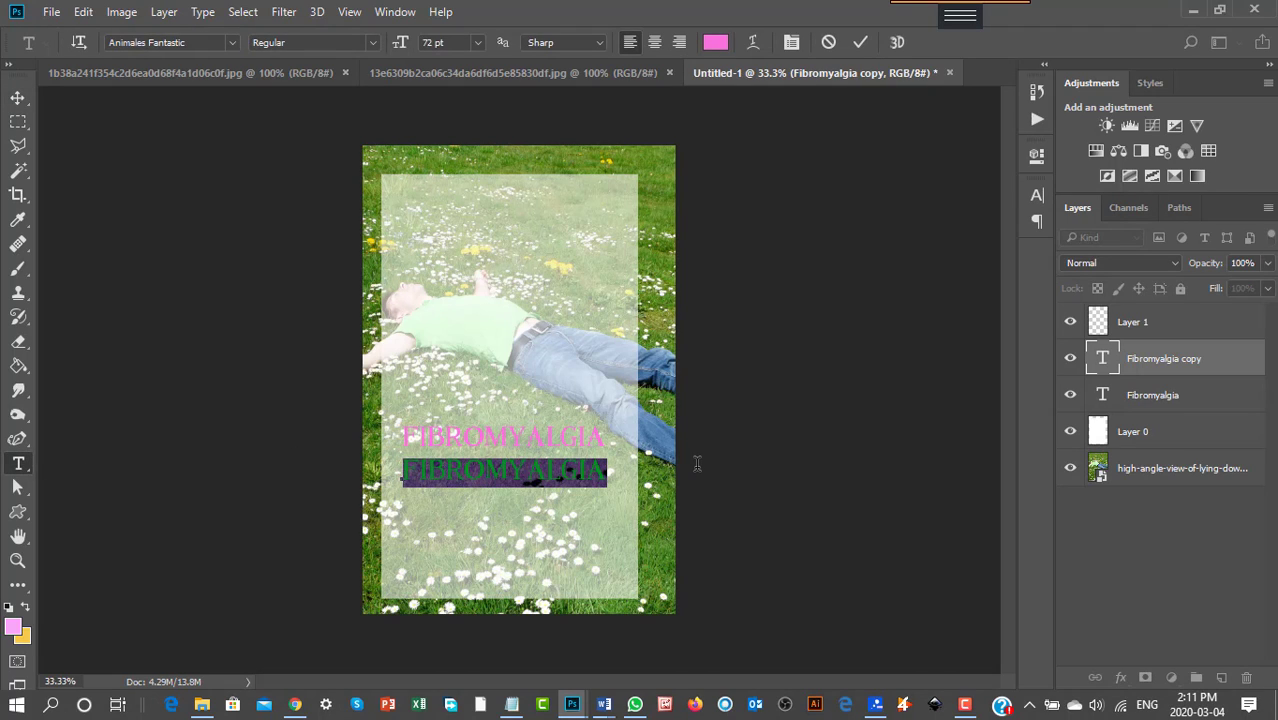
type("WI")
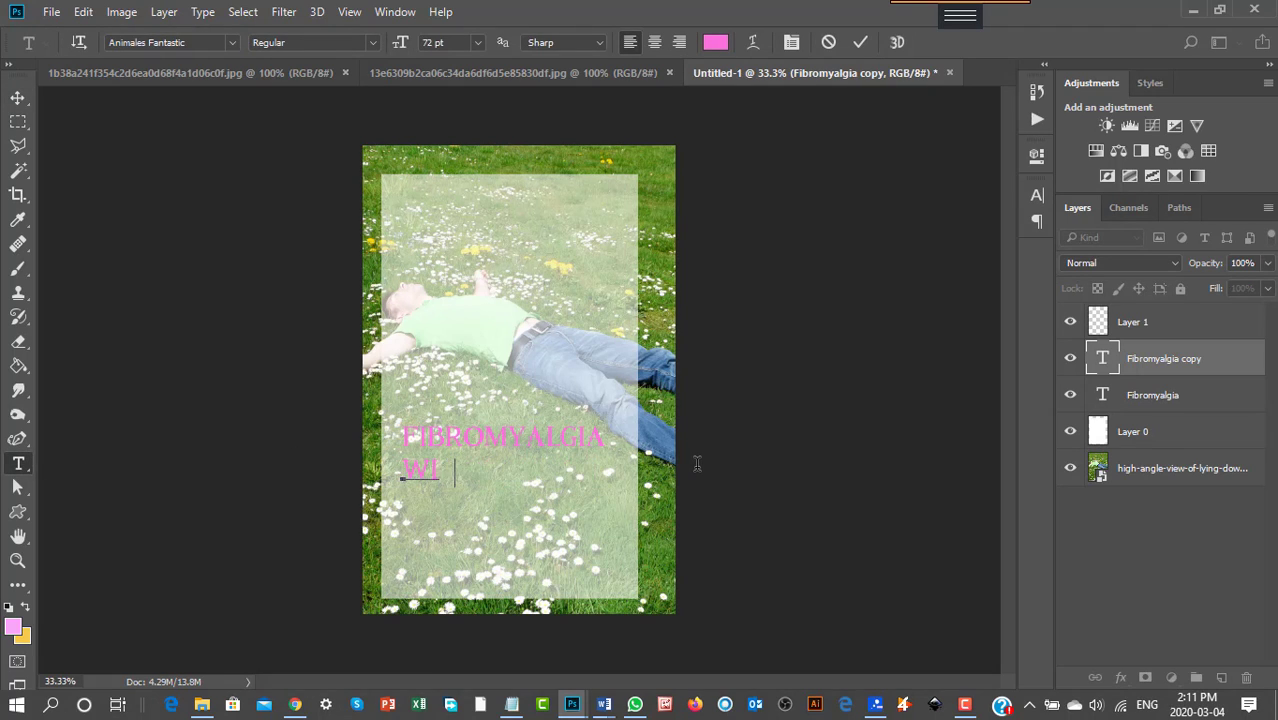
type("PING YOU OUT?")
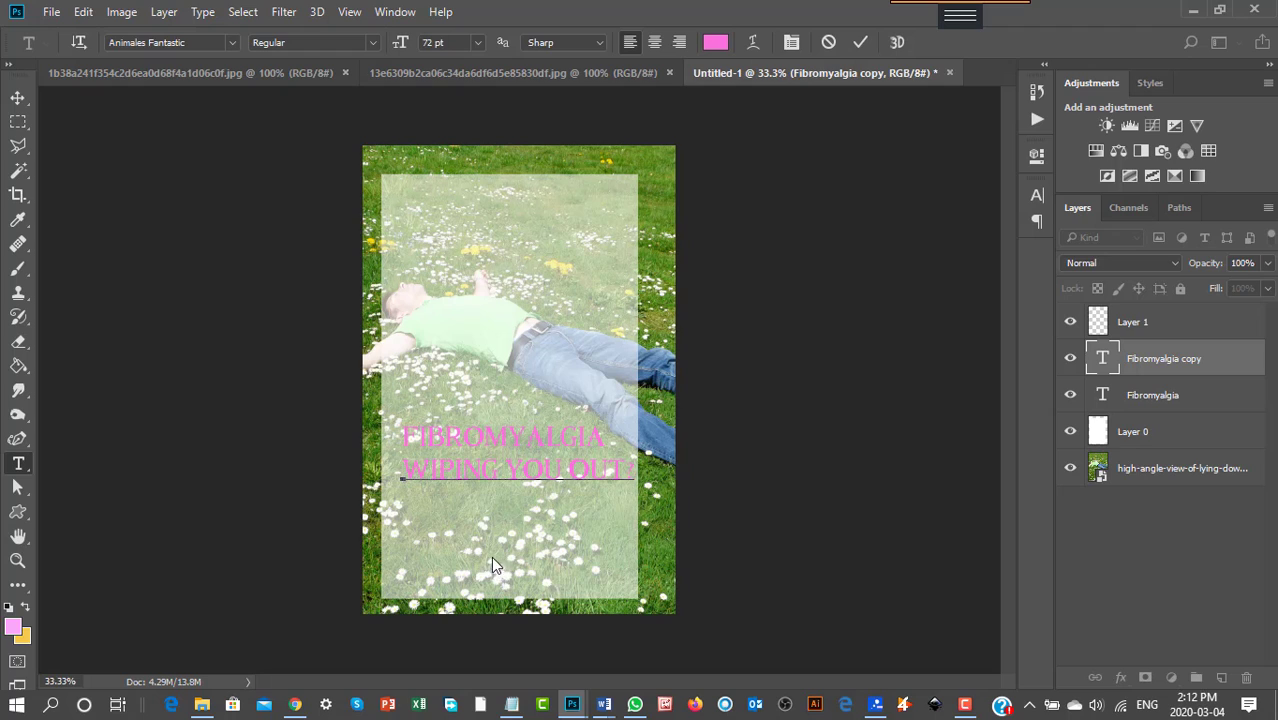
left_click(17, 97)
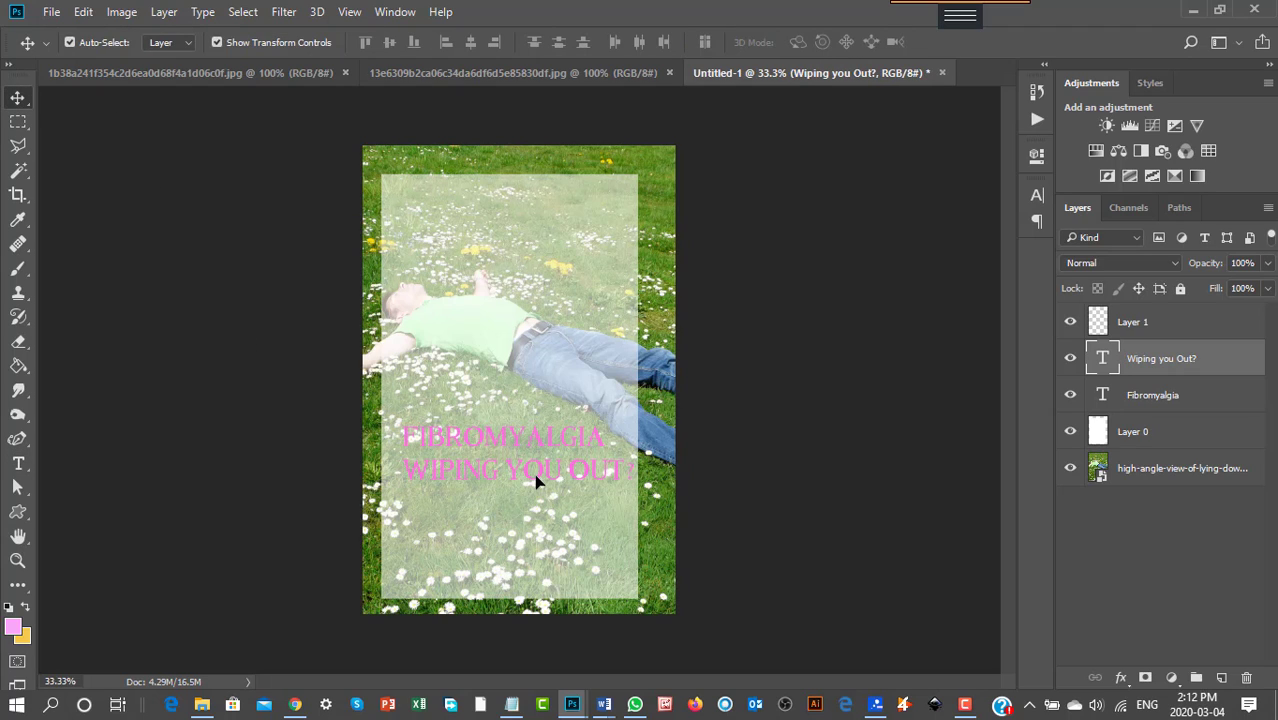
left_click_drag(540, 481, 532, 480)
Try to enlarge the white overlay to about 105.85% wide by 101.99% high.
left_click(552, 570)
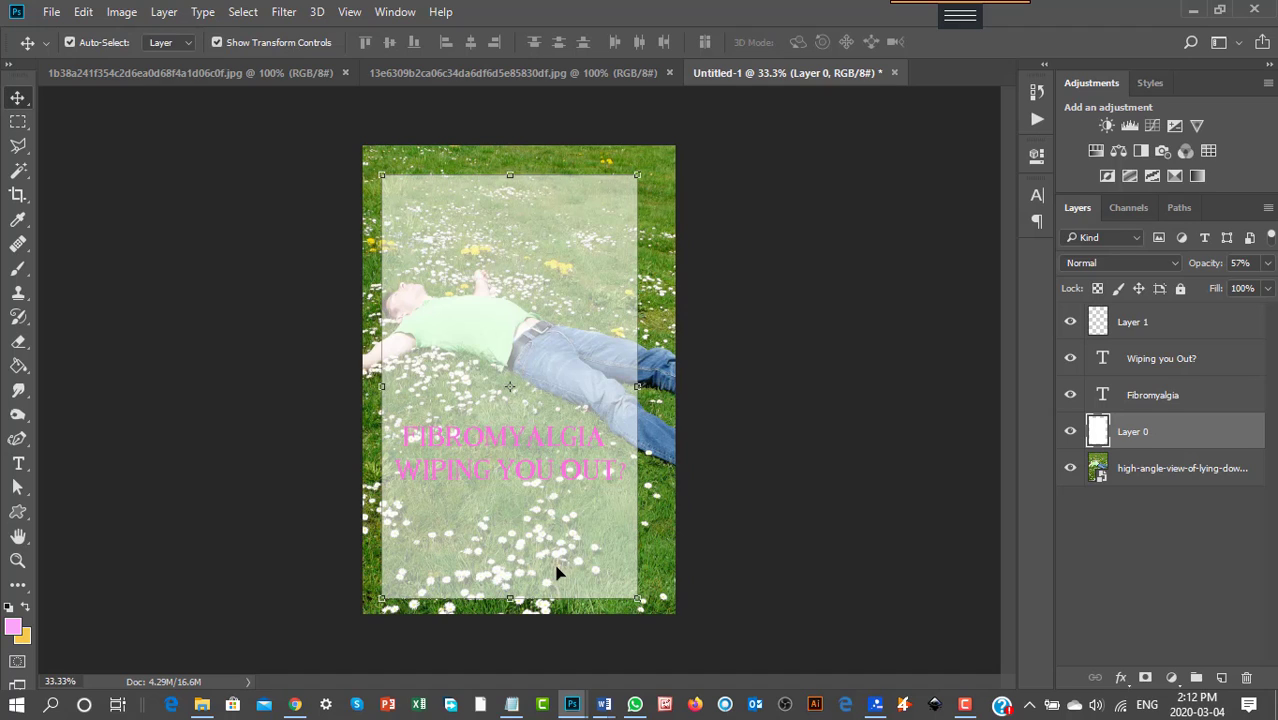
left_click_drag(637, 174, 652, 162)
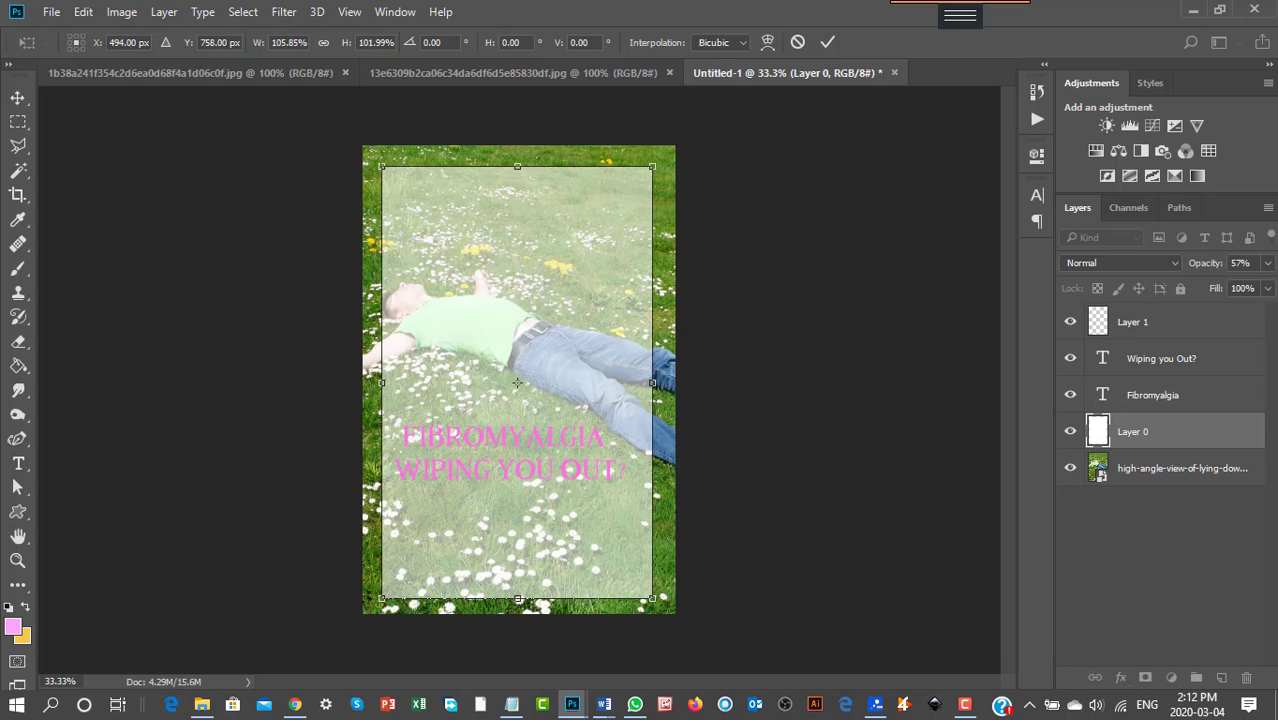
key("Return")
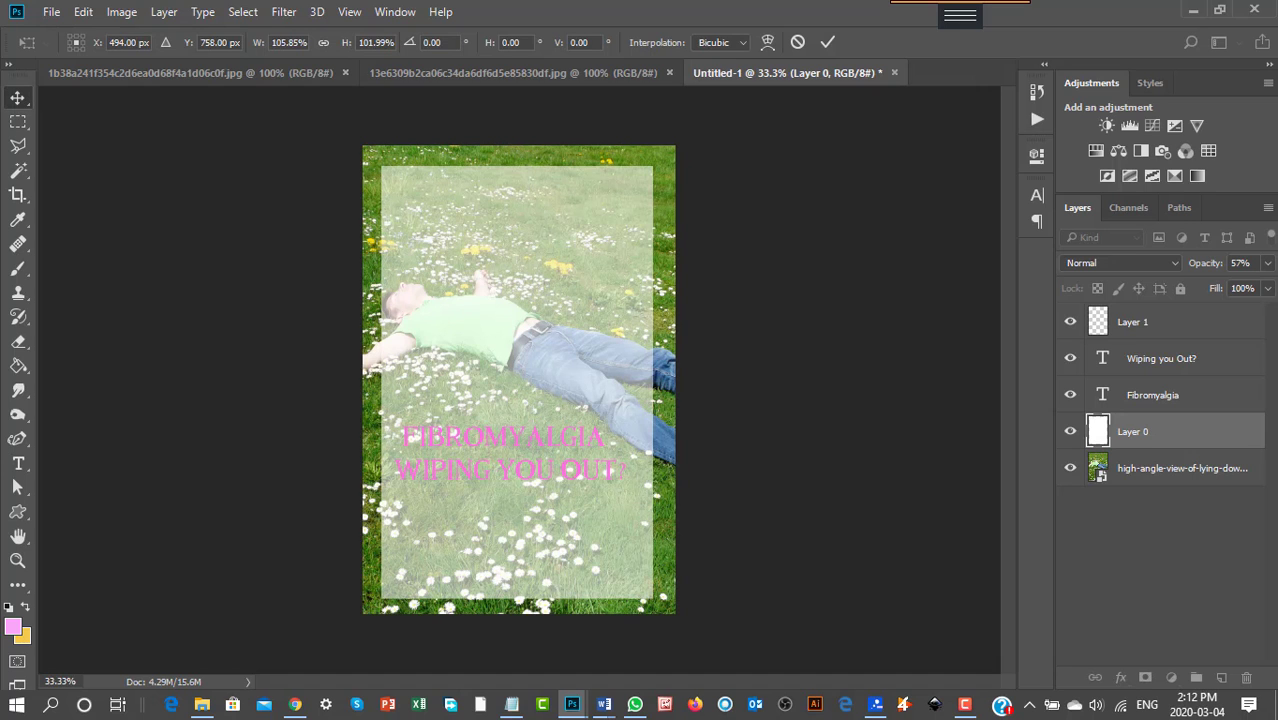
left_click_drag(0, 240, 0, 135)
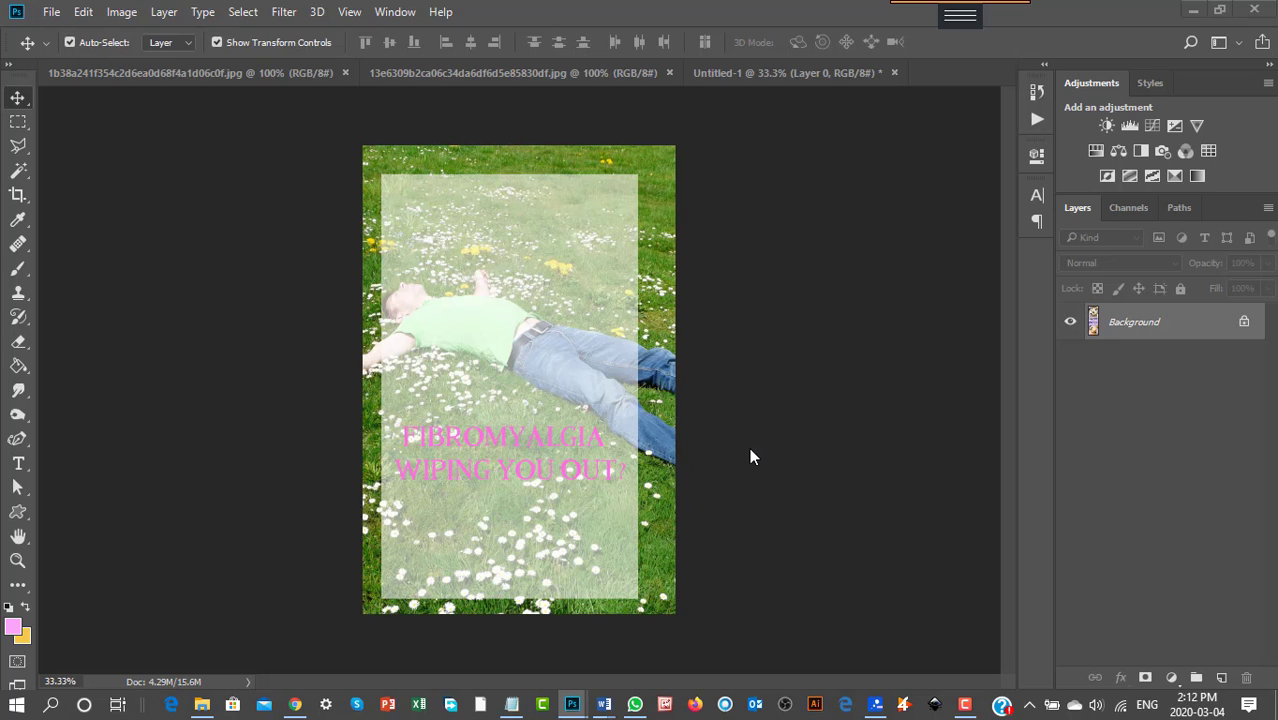
Move the white overlay slightly up and right so it sits centred on the canvas, and deselect it.
left_click(540, 400)
left_click_drag(540, 400, 545, 396)
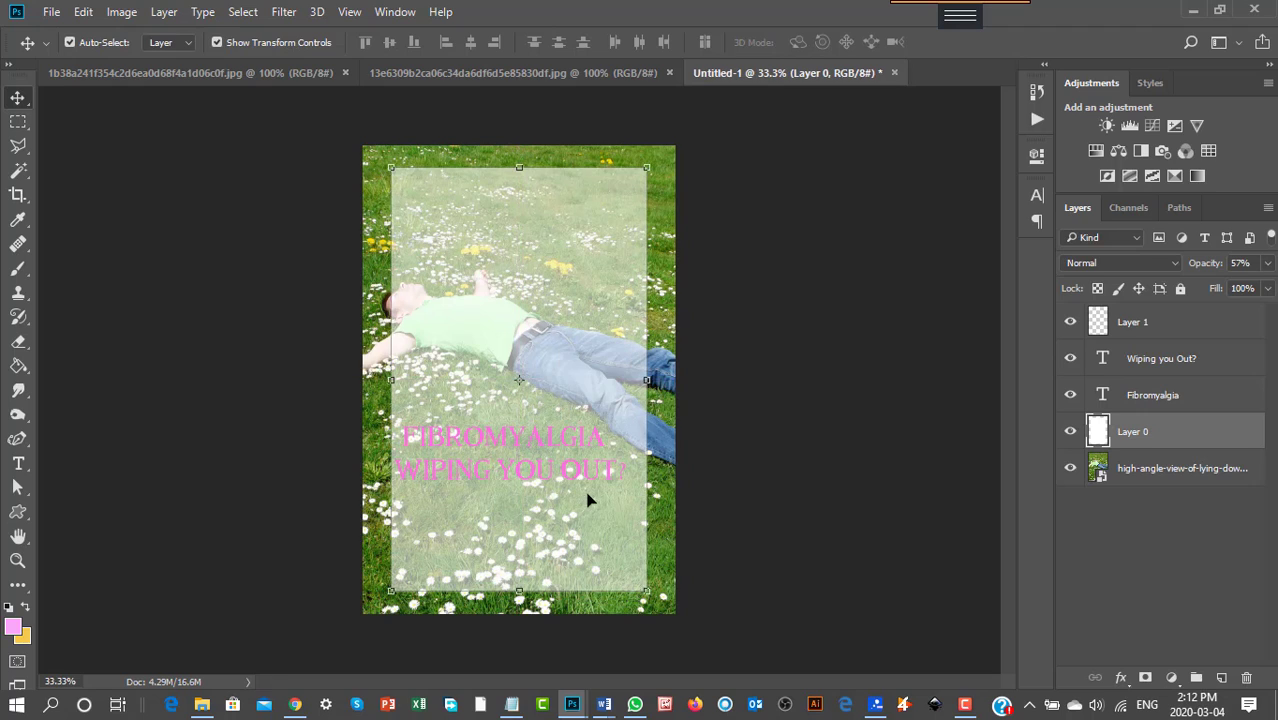
left_click(234, 488)
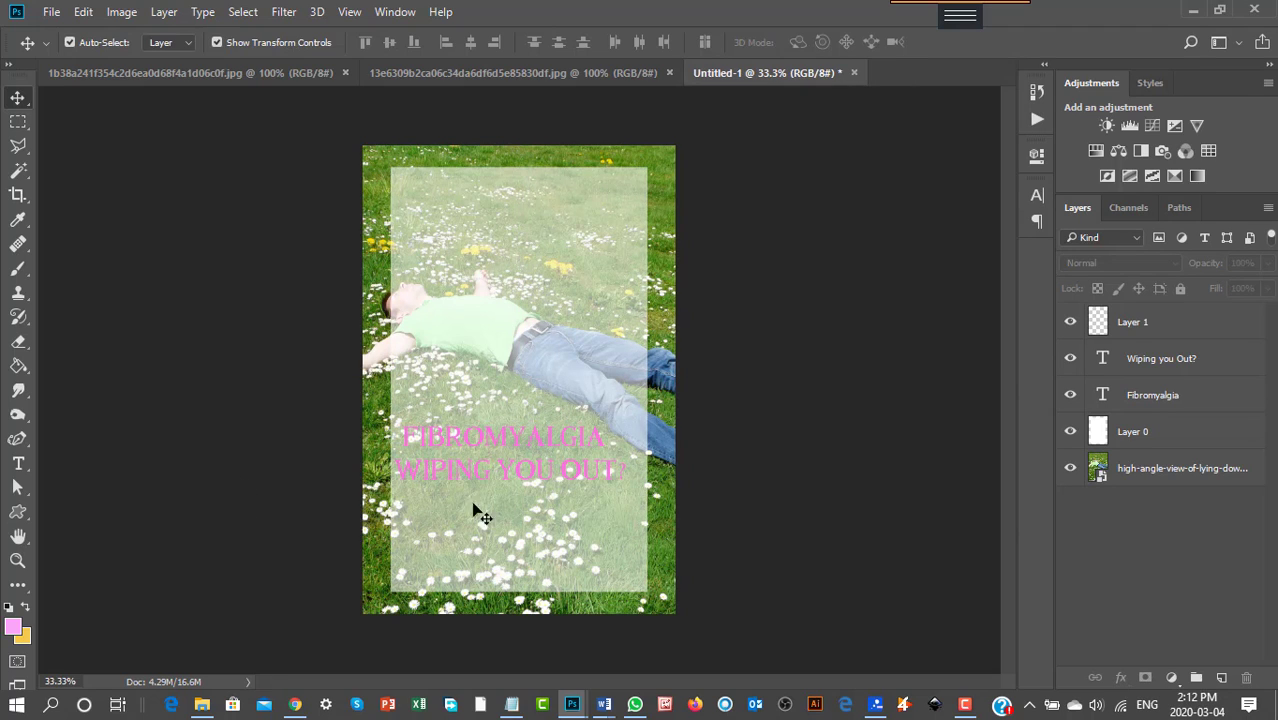
Replace the grass photo layer with the fibromyalgia web image, scaled to about 138.88% wide by 151.97% high to cover the canvas.
left_click(1152, 480)
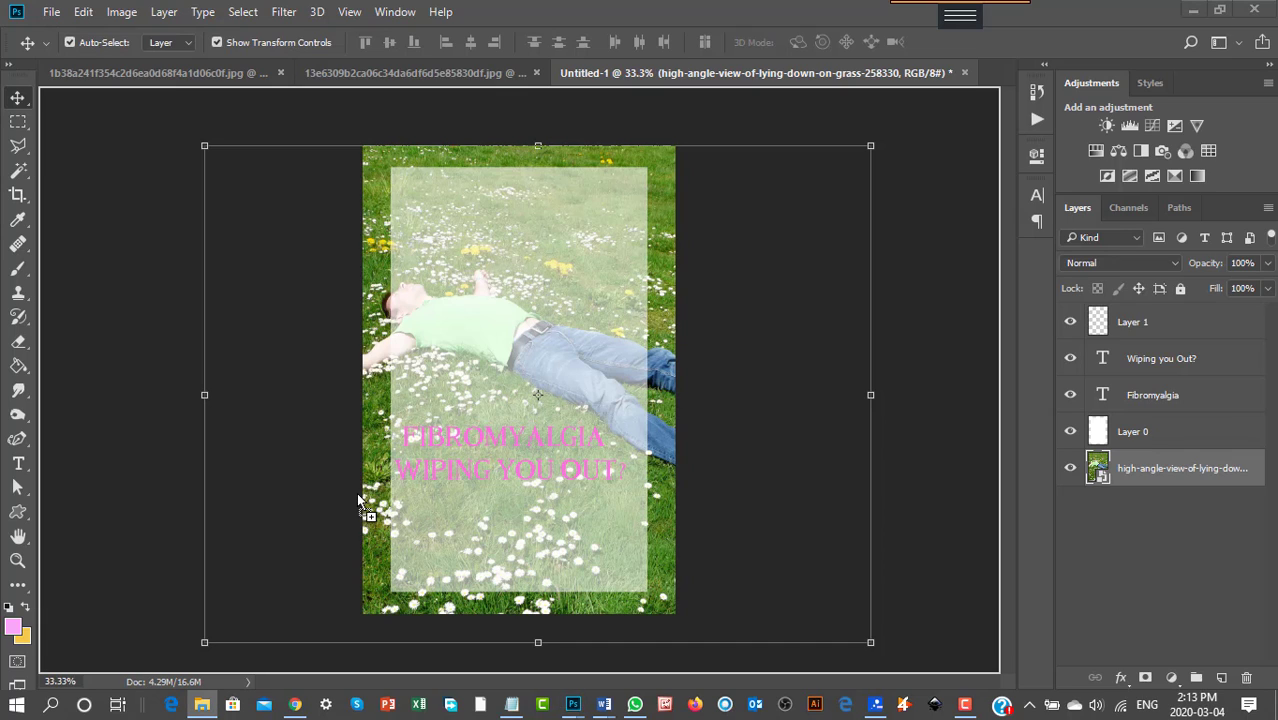
left_click_drag(362, 500, 359, 493)
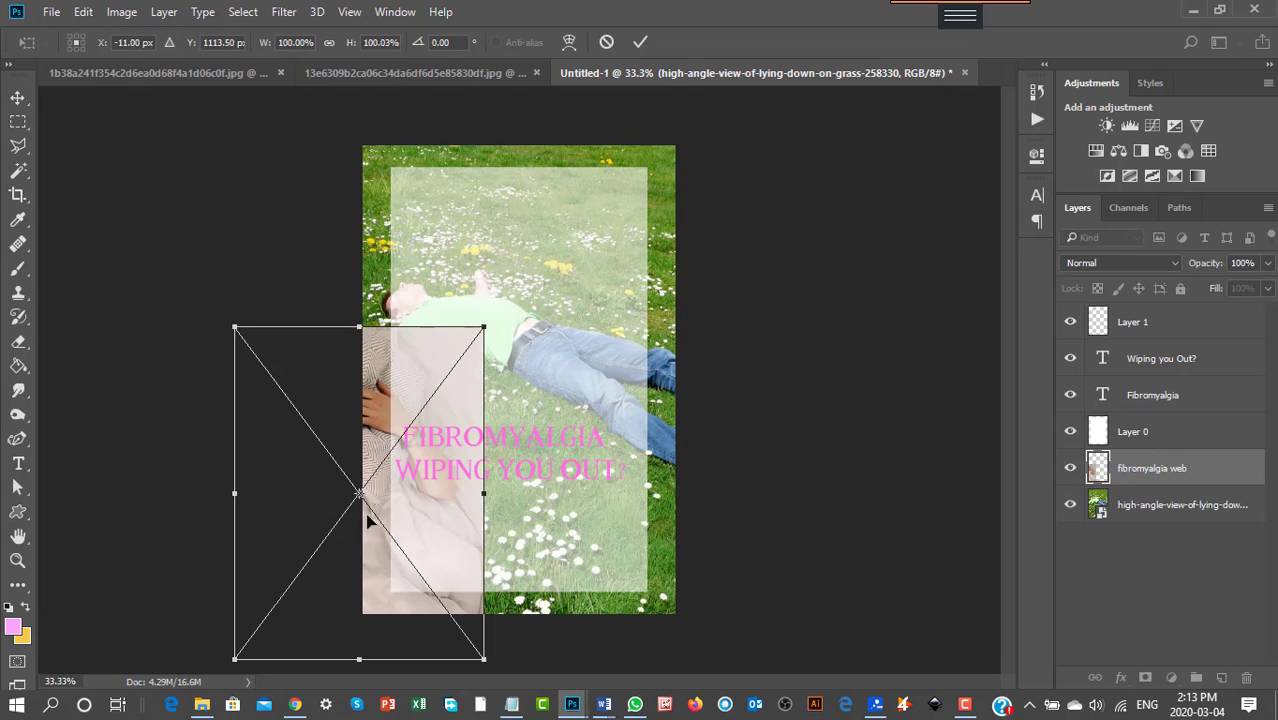
left_click_drag(372, 590, 500, 400)
left_click_drag(612, 468, 709, 638)
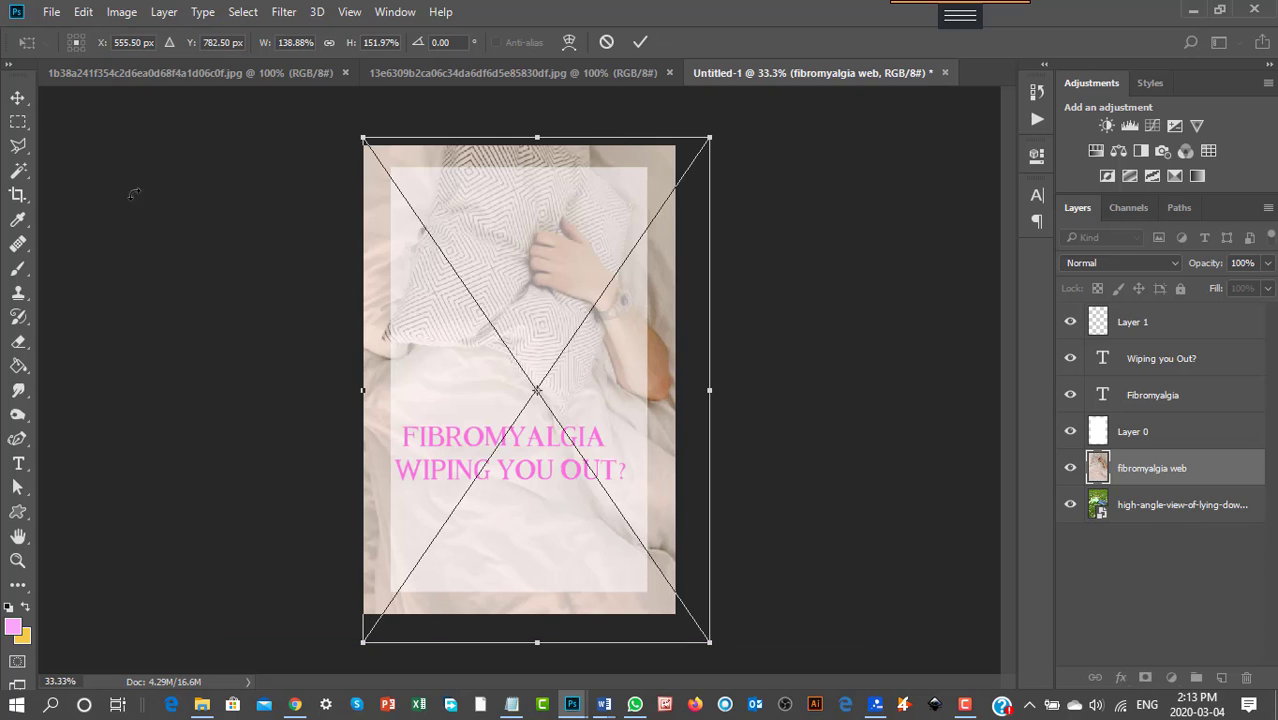
left_click(18, 97)
left_click(548, 281)
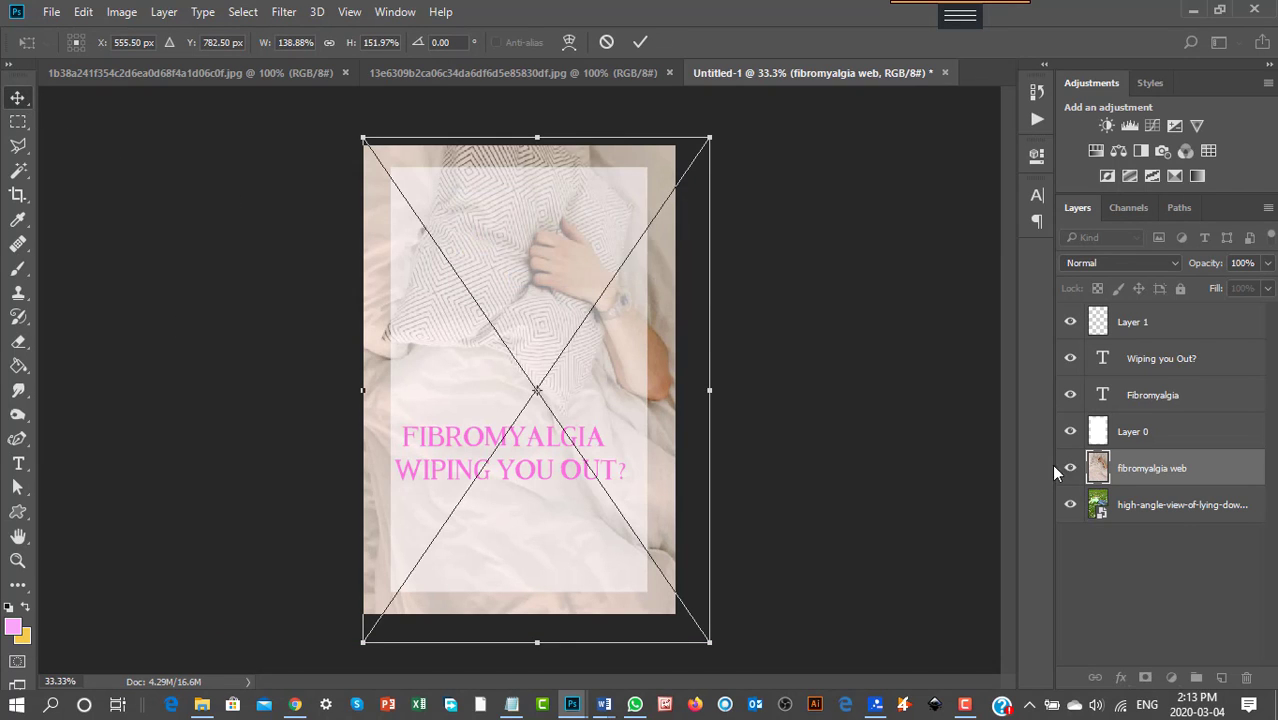
left_click(1178, 507)
key("Delete")
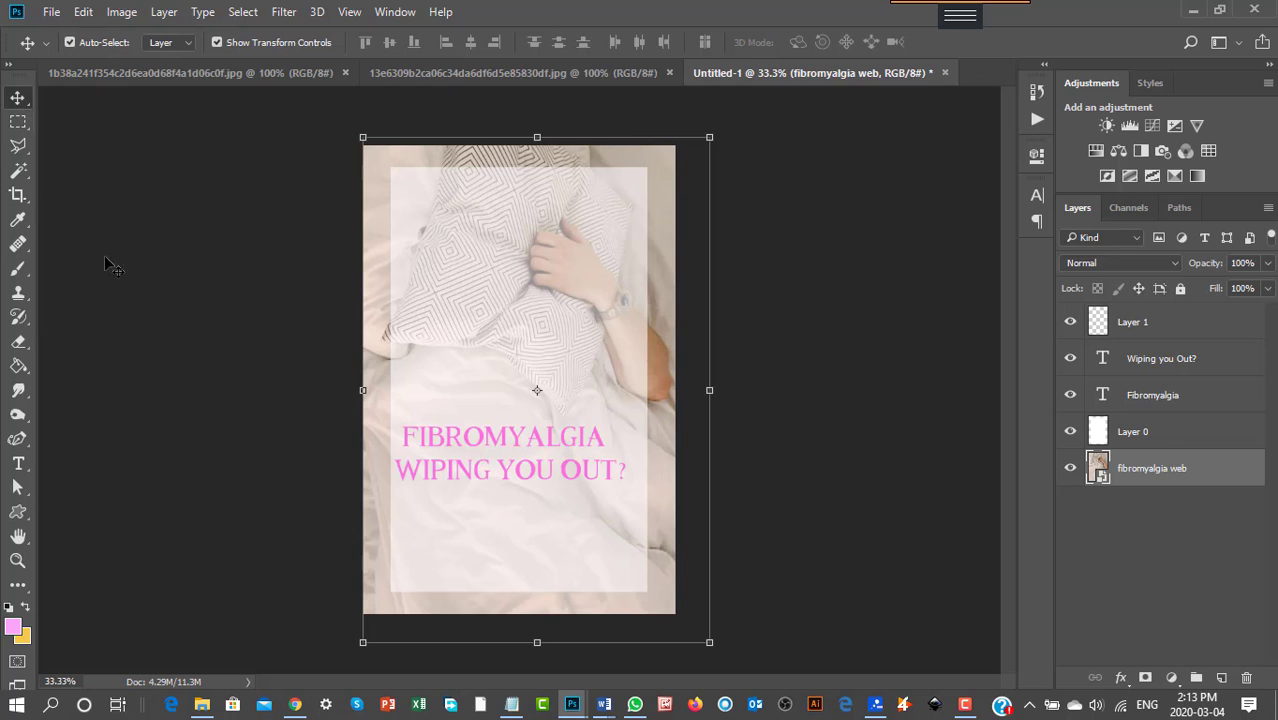
Duplicate the Fibromyalgia text layer and move the copy up to the upper edge of the white overlay, centred horizontally.
left_click(1160, 395)
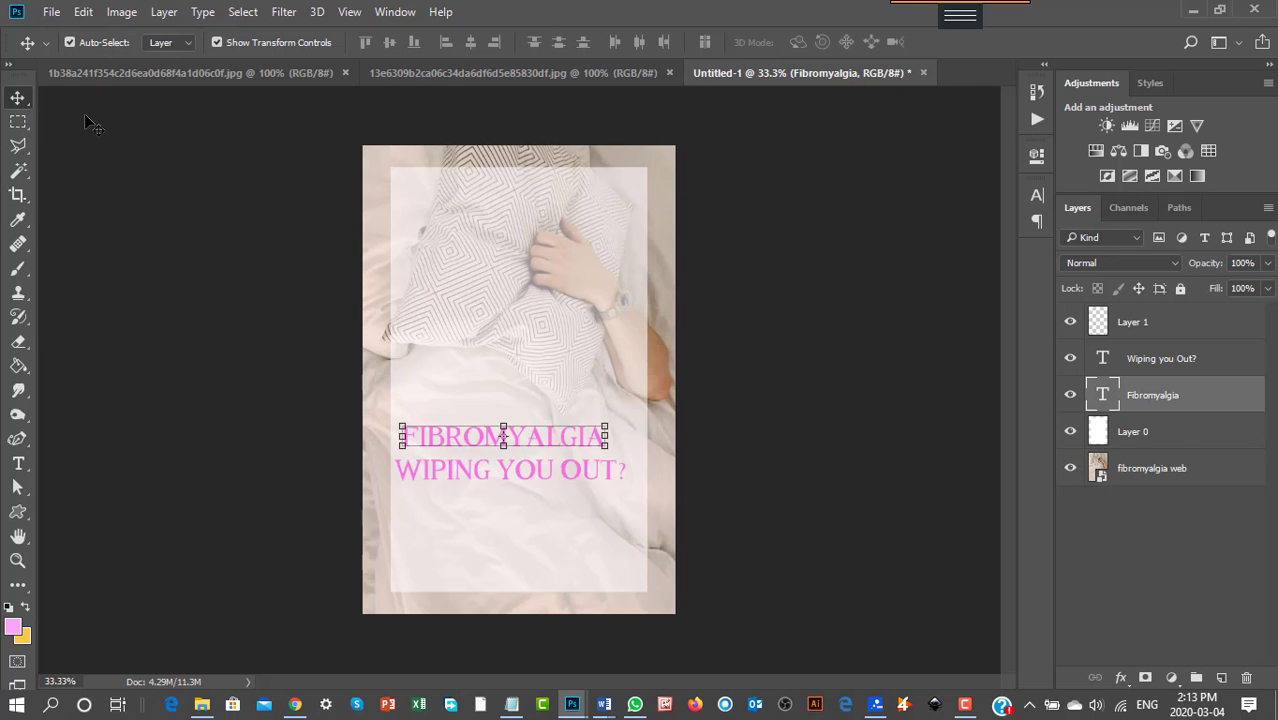
left_click(168, 13)
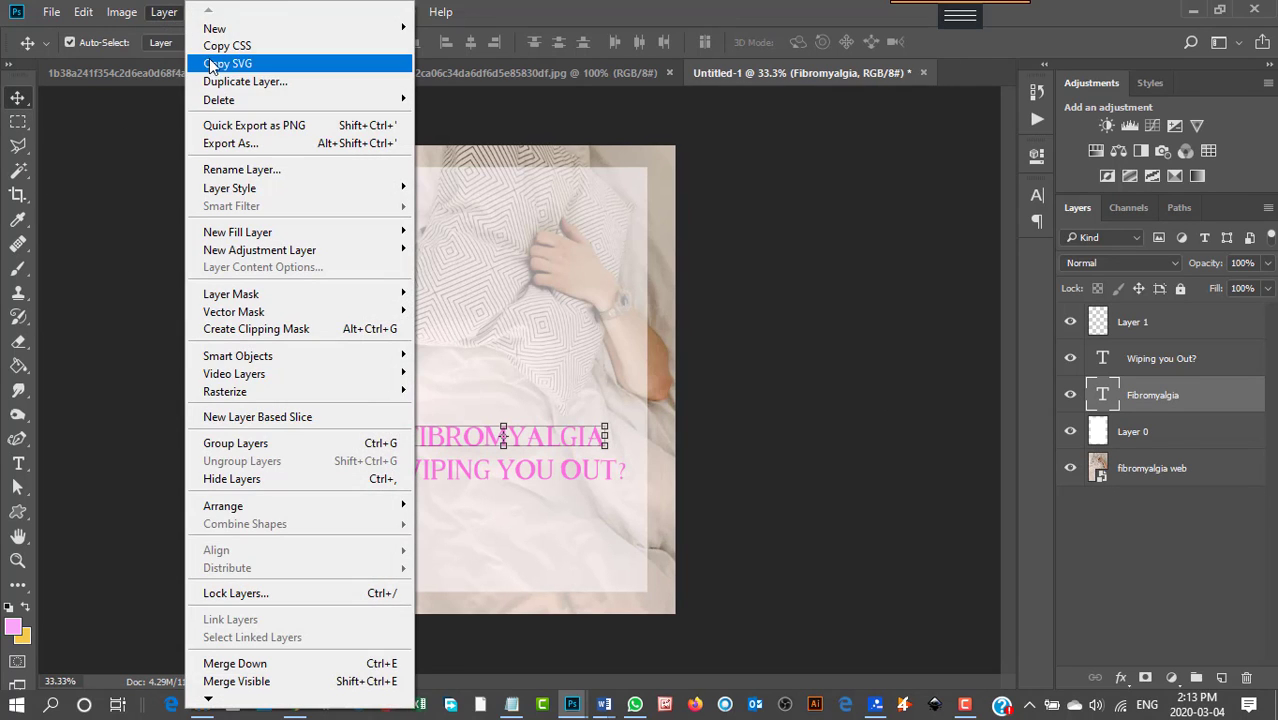
left_click(229, 82)
left_click(803, 206)
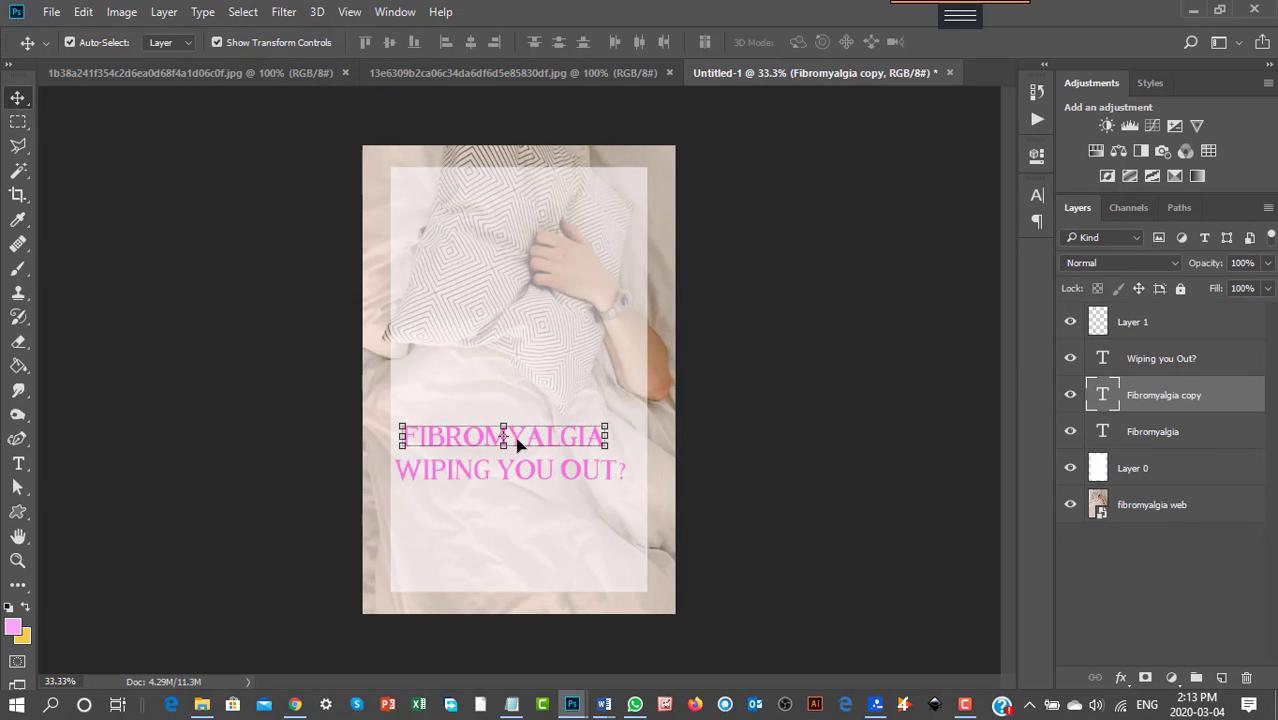
left_click_drag(526, 440, 524, 208)
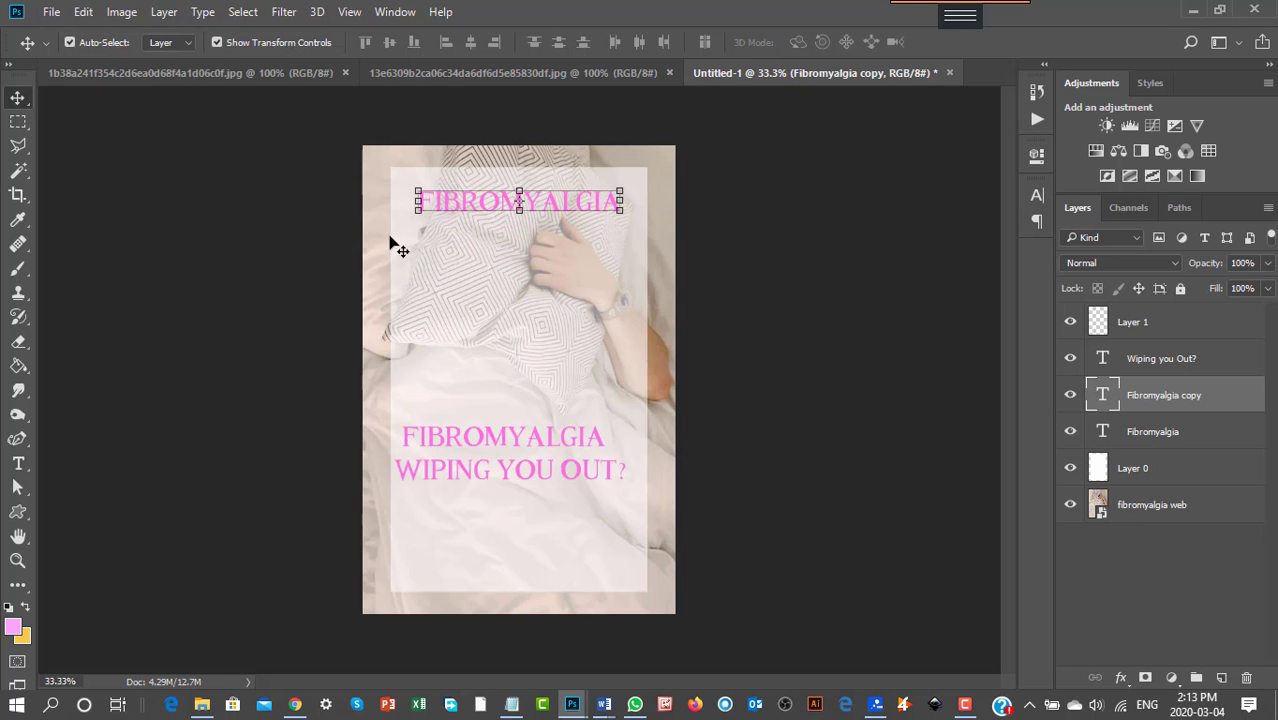
Duplicate the upper Fibromyalgia text layer in the same document.
left_click(164, 12)
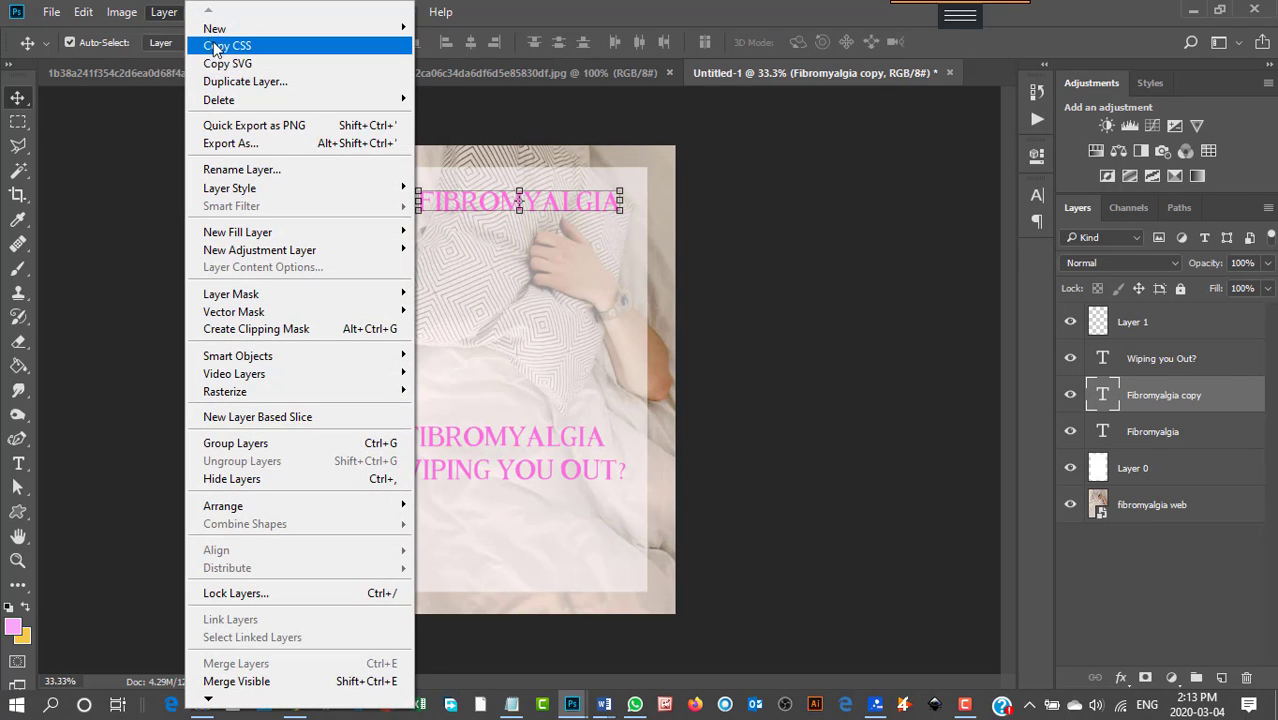
left_click(244, 82)
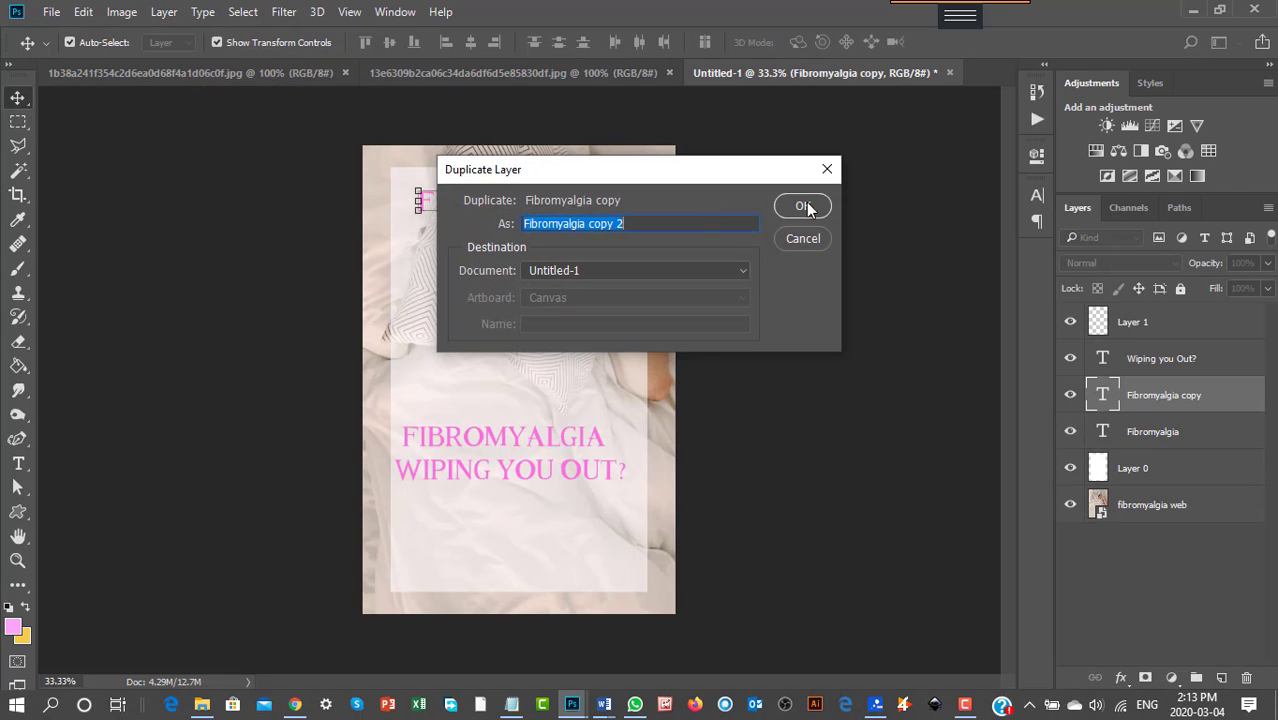
left_click(805, 208)
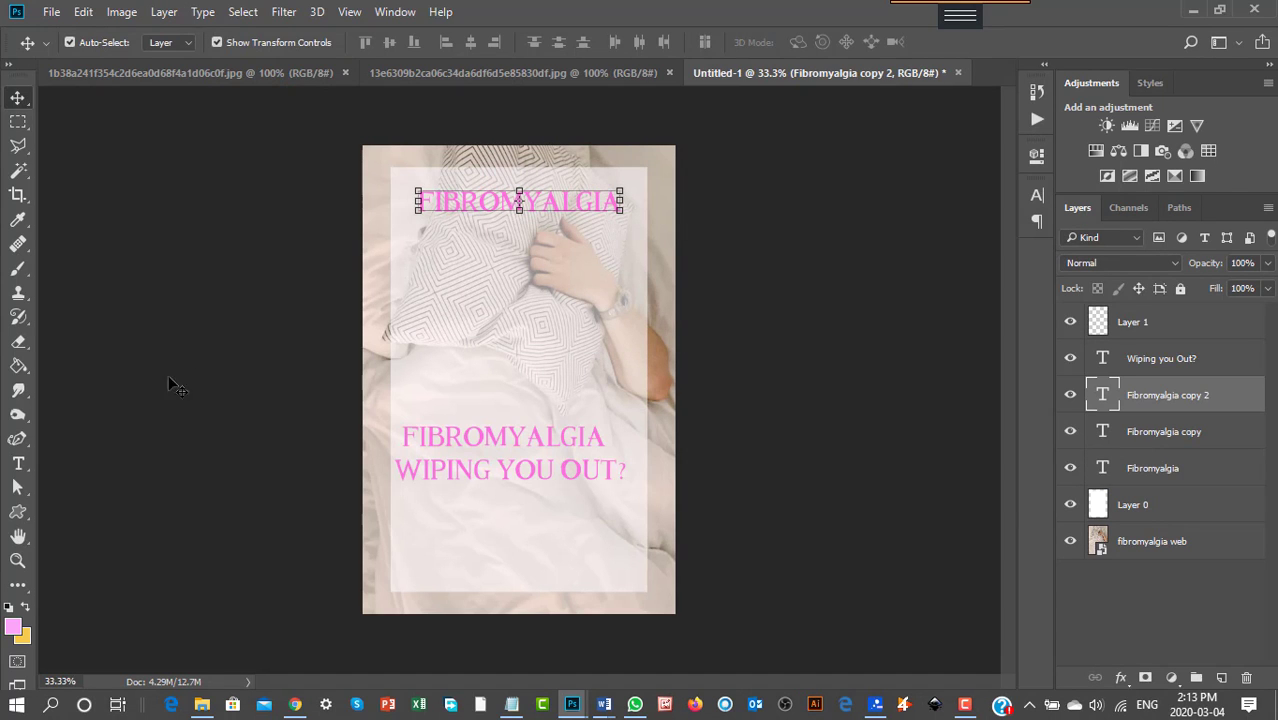
Recolour the text of the newest Fibromyalgia copy to the deeper pink fa37ce.
left_click(16, 468)
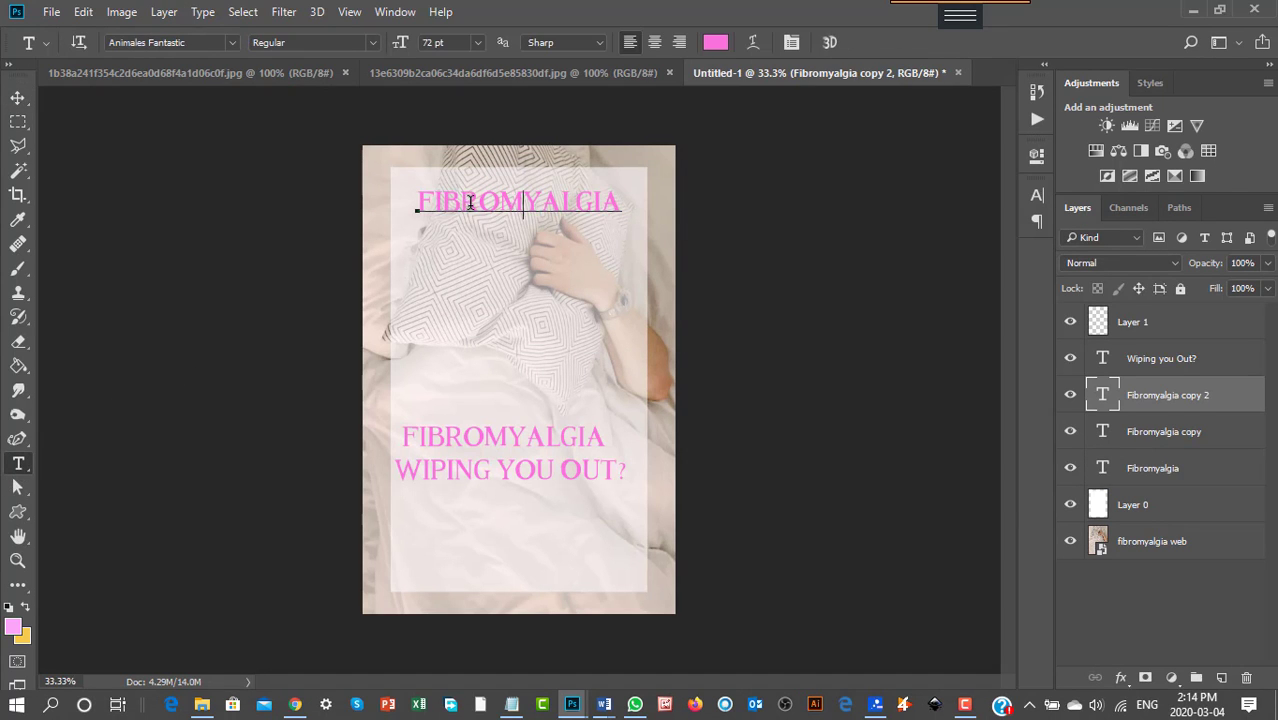
left_click(418, 200)
left_click_drag(418, 200, 710, 198)
left_click(715, 42)
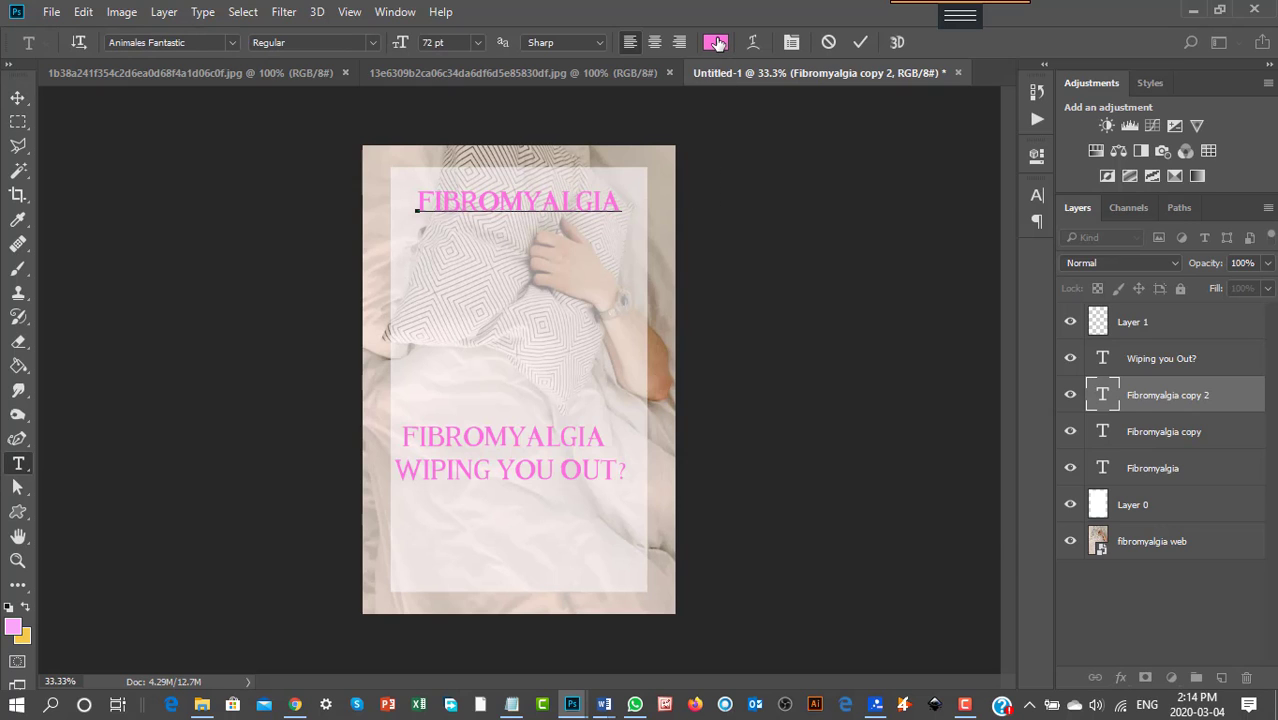
left_click(802, 258)
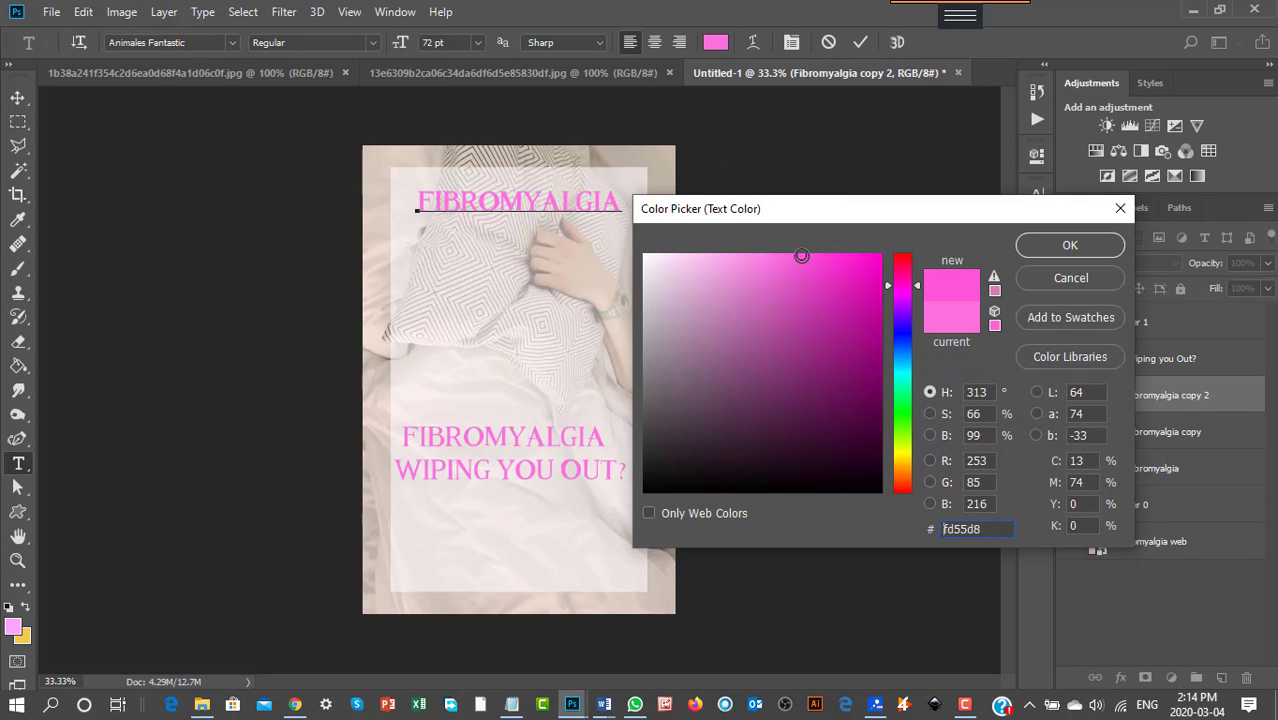
left_click(829, 258)
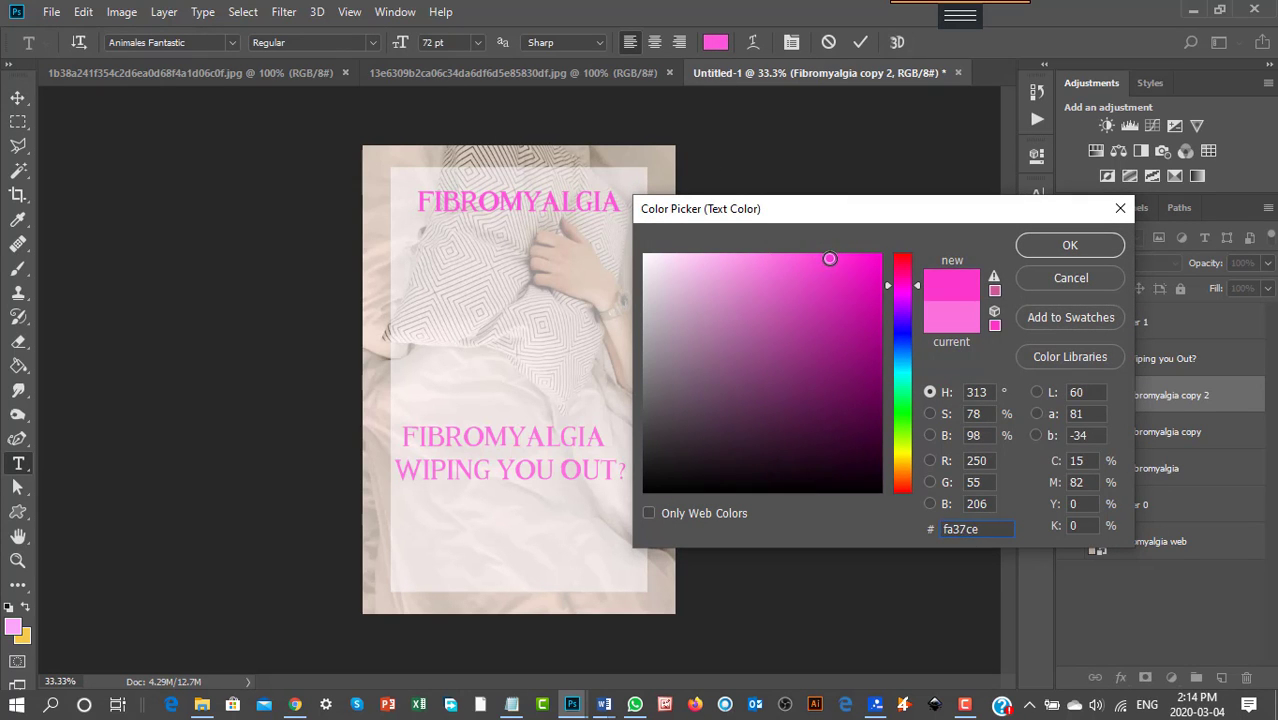
left_click(1068, 245)
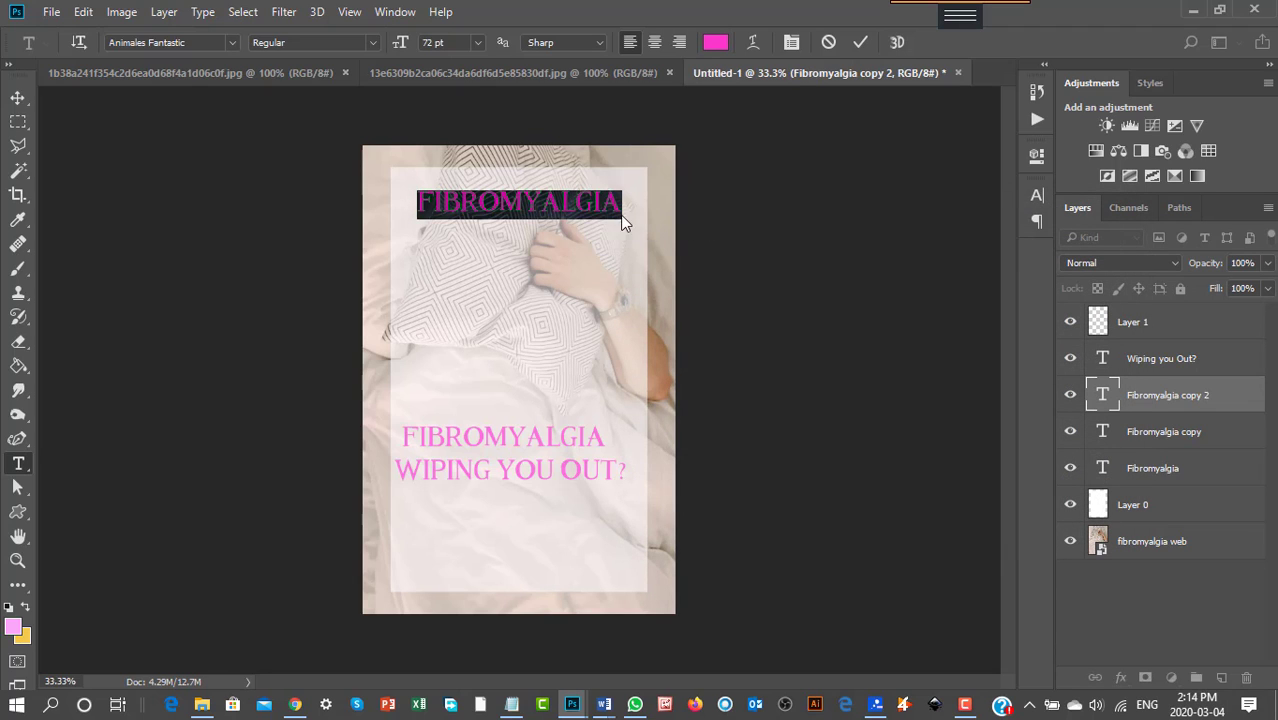
Move the deeper pink text to the canvas's lower edge and scale it to about 57.44% wide by 47.57% high.
left_click(17, 97)
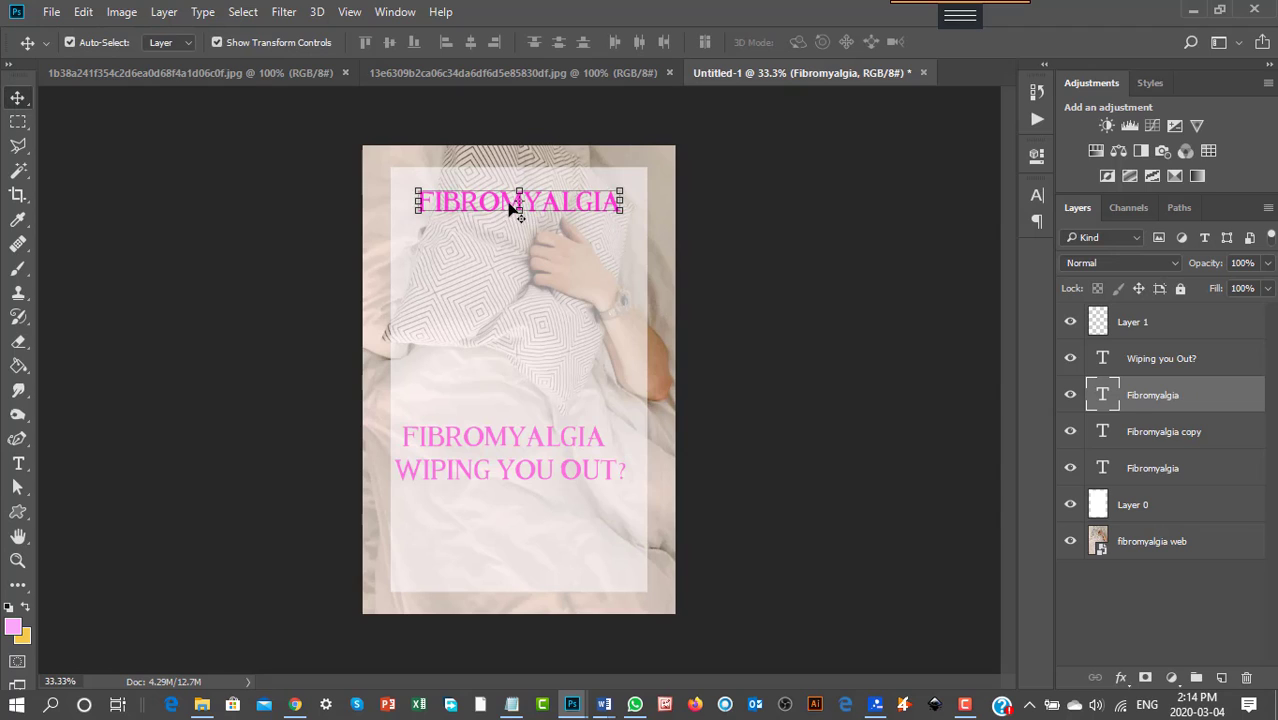
left_click_drag(513, 206, 506, 601)
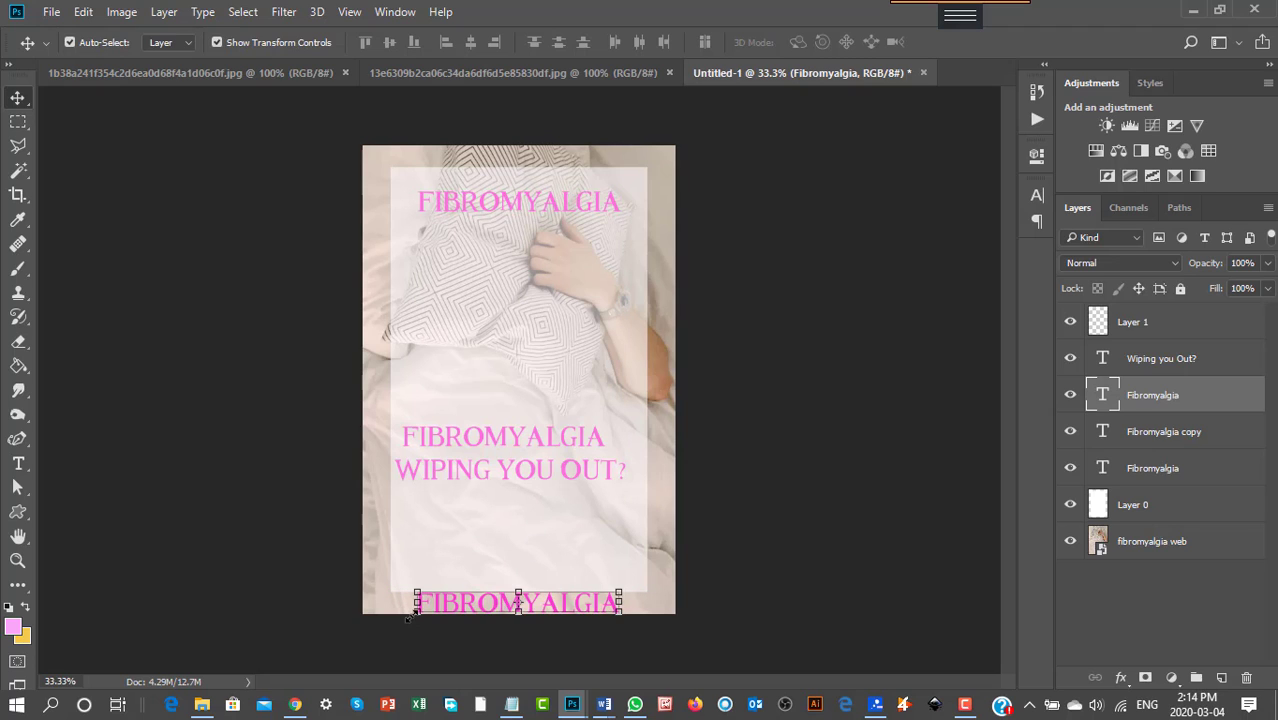
key("ctrl+t")
left_click_drag(417, 615, 504, 598)
left_click_drag(590, 610, 533, 607)
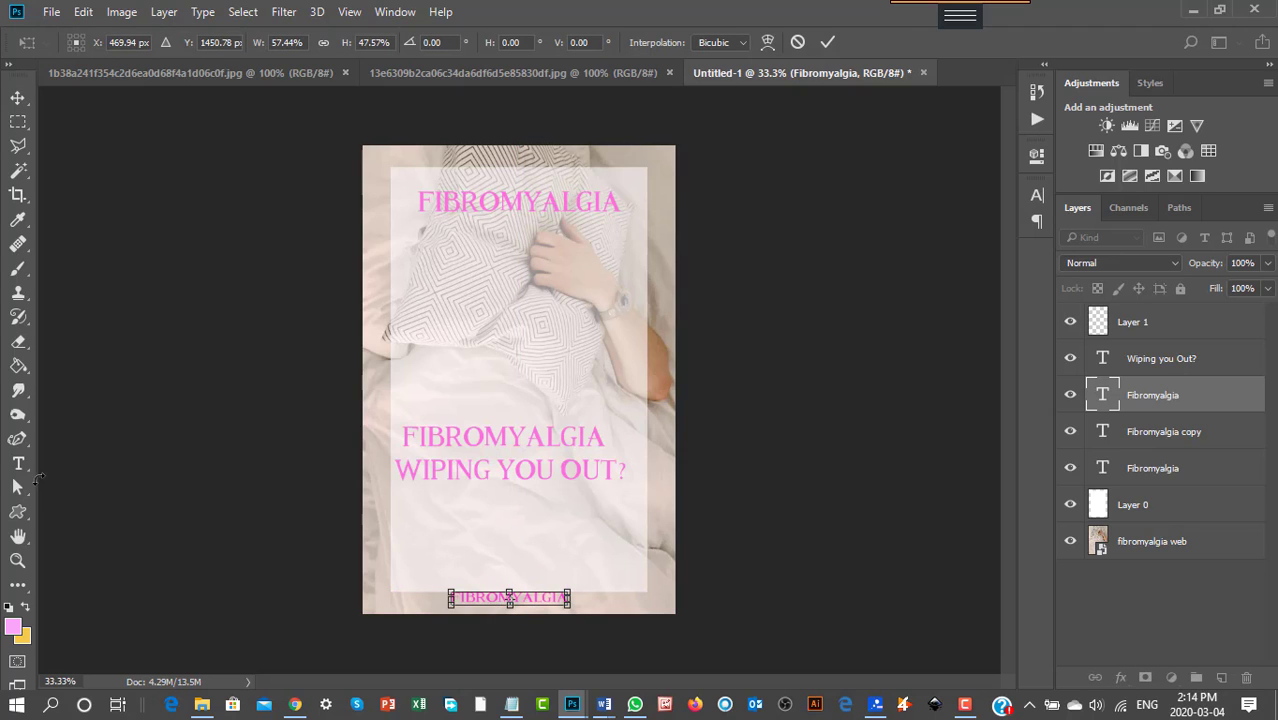
left_click(22, 464)
left_click(560, 282)
Extend the small lower text to read "Fibromyalgia Club" and centre it below the white overlay.
left_click(562, 602)
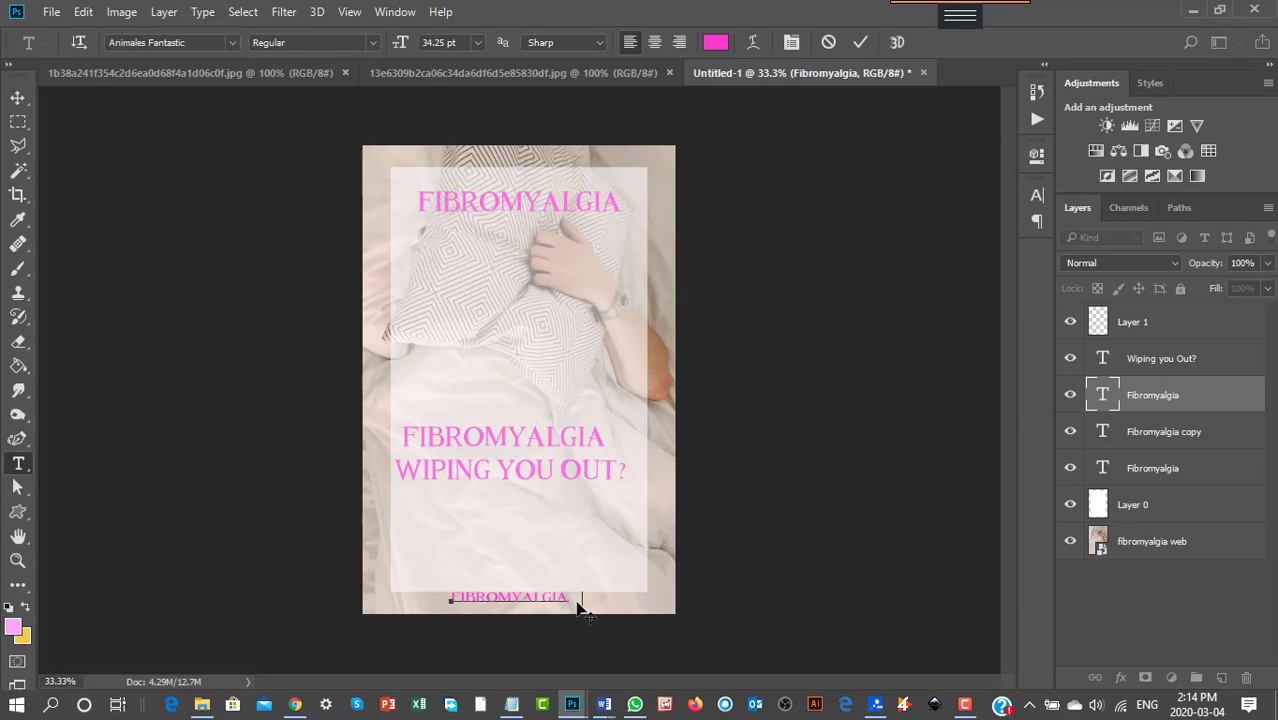
type("CLUB")
left_click(22, 97)
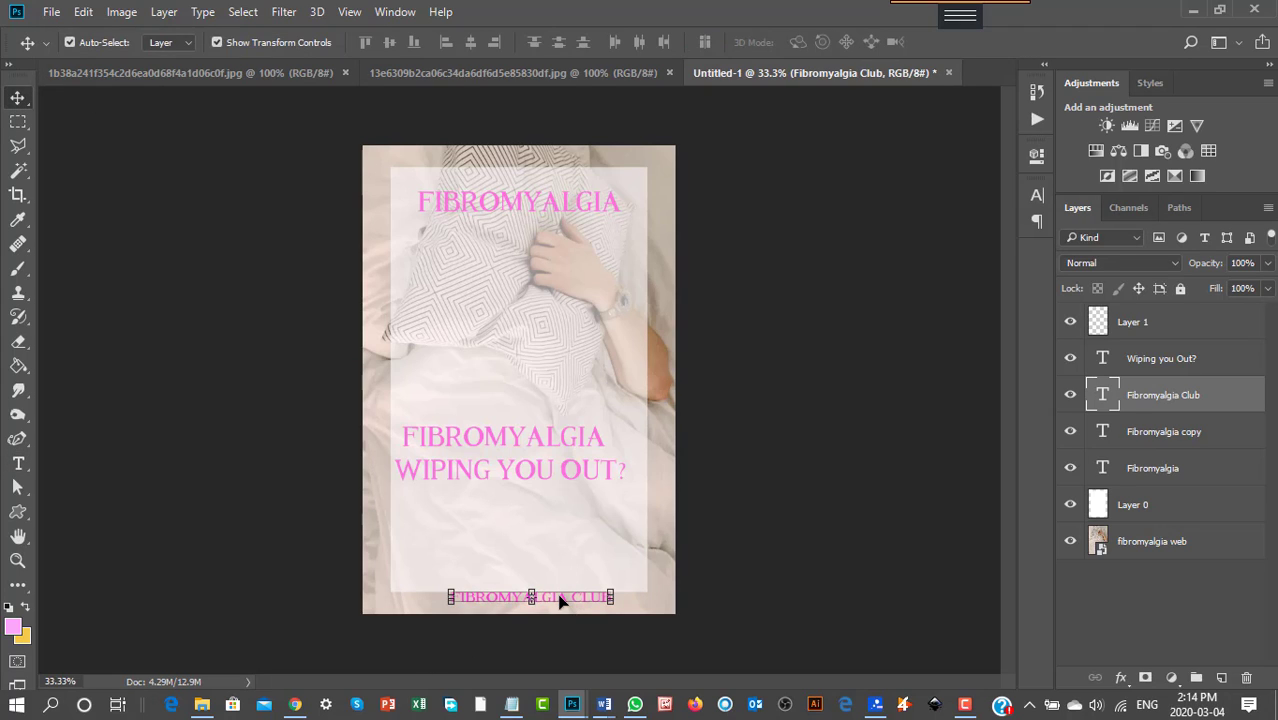
left_click_drag(560, 601, 550, 608)
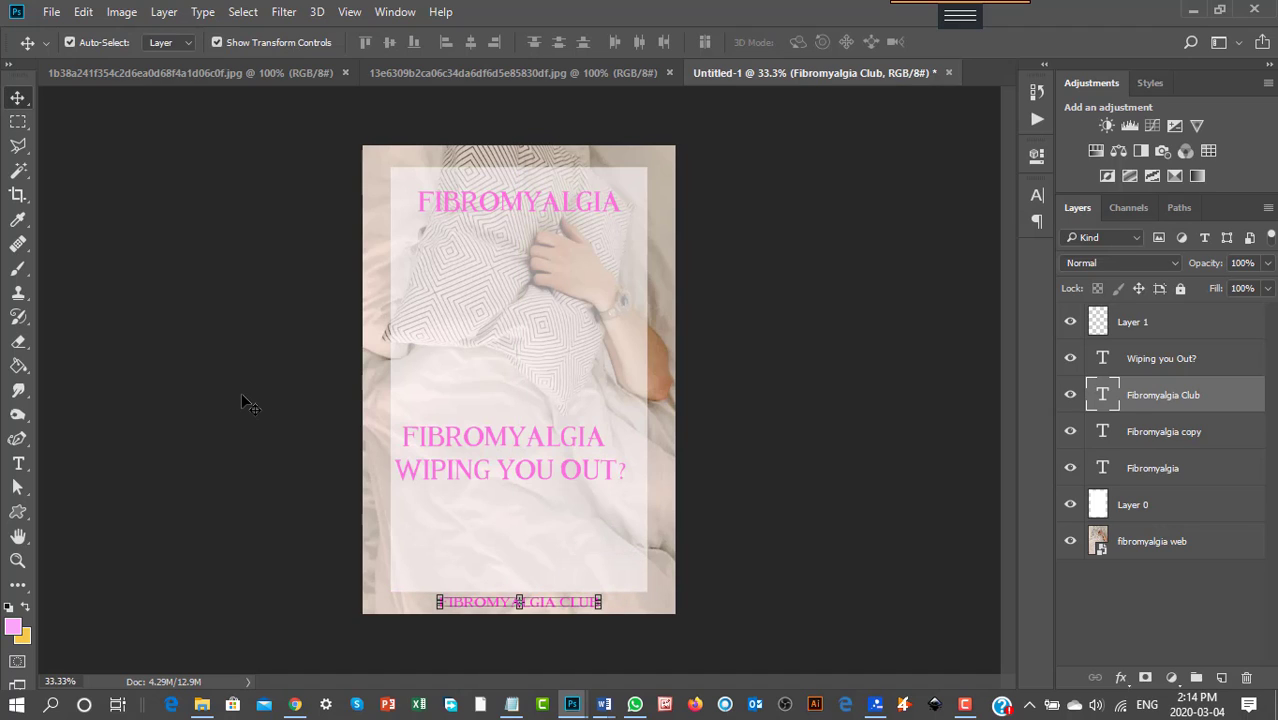
left_click(222, 664)
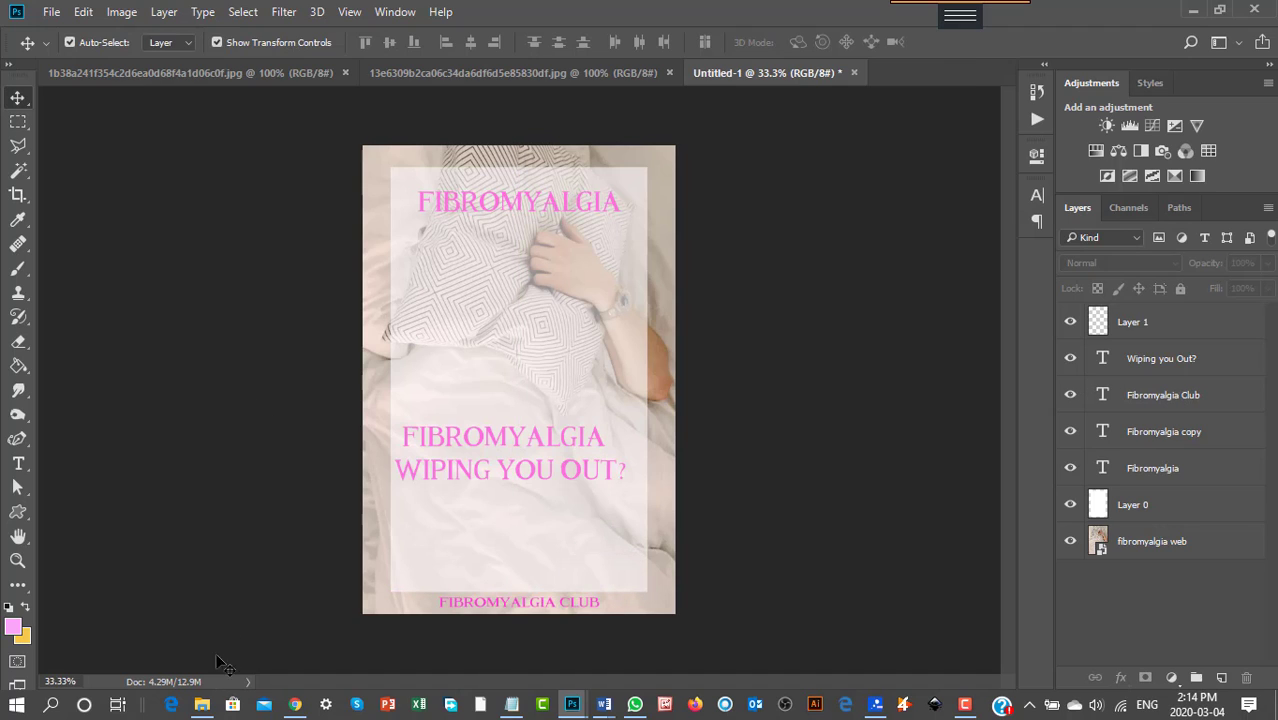
Narrow the Fibromyalgia Club text to about 83.09% of its width, re-centre it below the overlay, and deselect it.
left_click(448, 606)
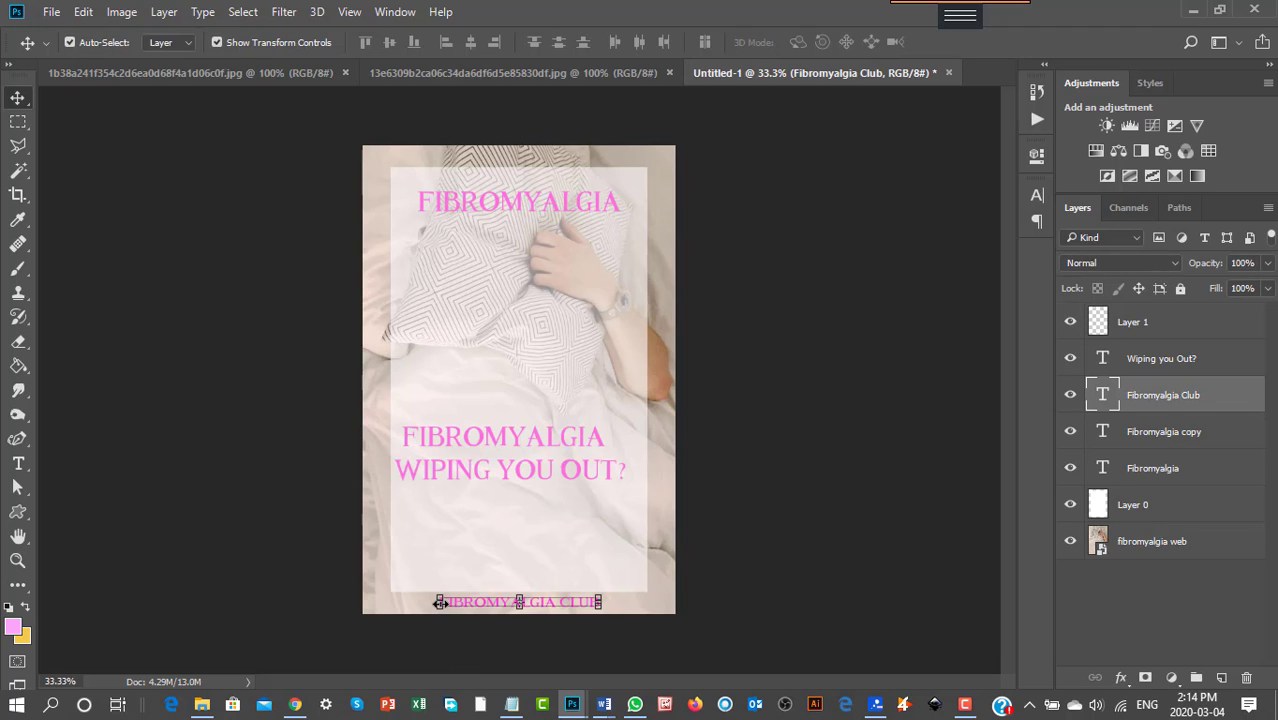
left_click_drag(439, 602, 466, 606)
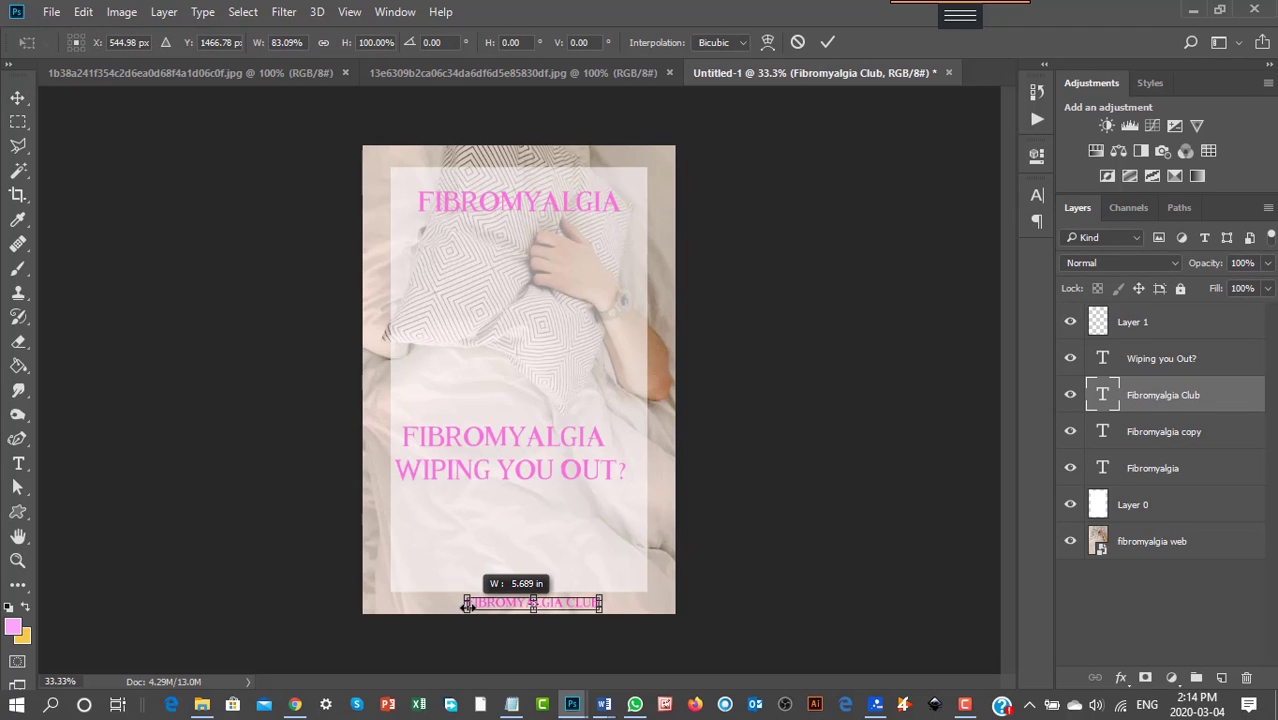
left_click(18, 98)
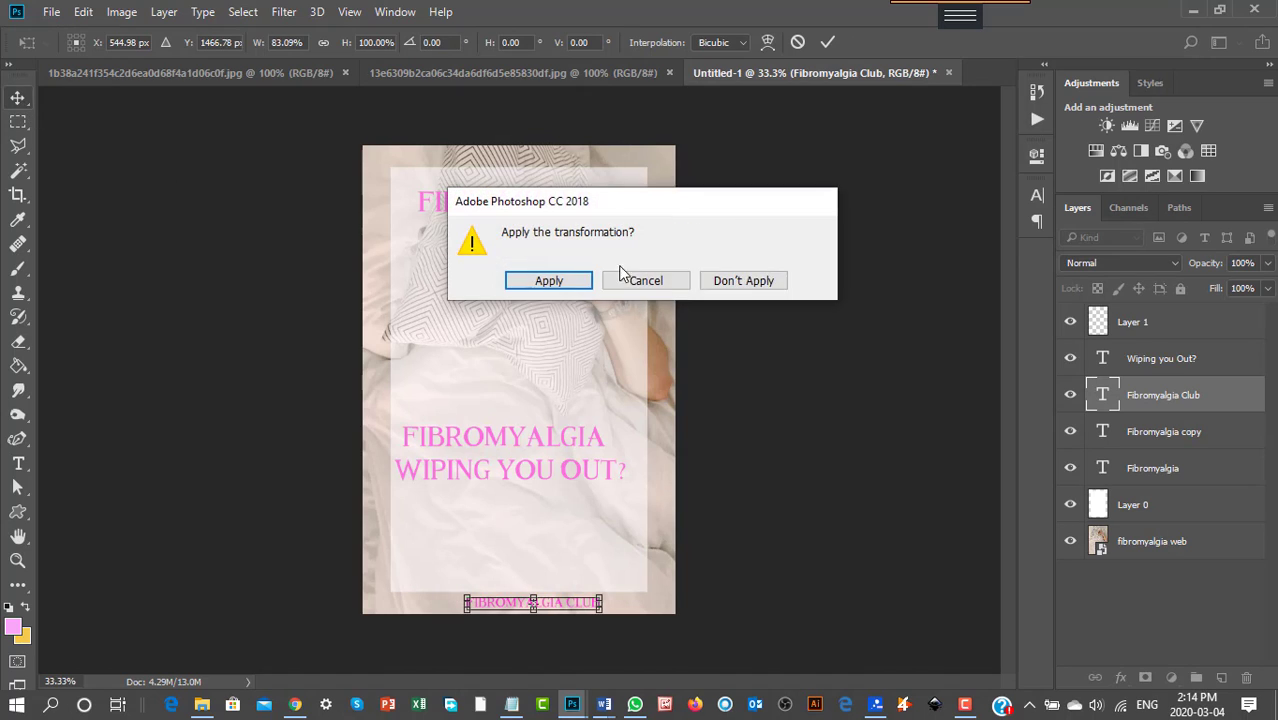
left_click(548, 281)
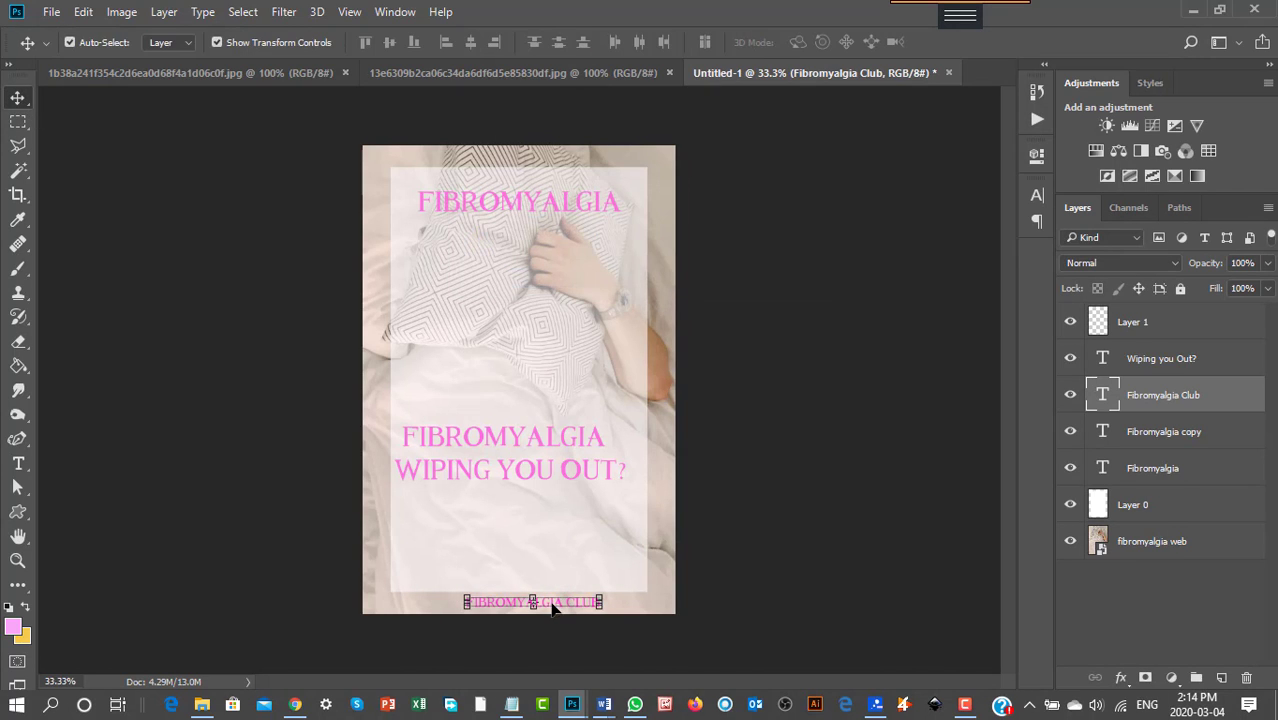
left_click_drag(551, 607, 539, 606)
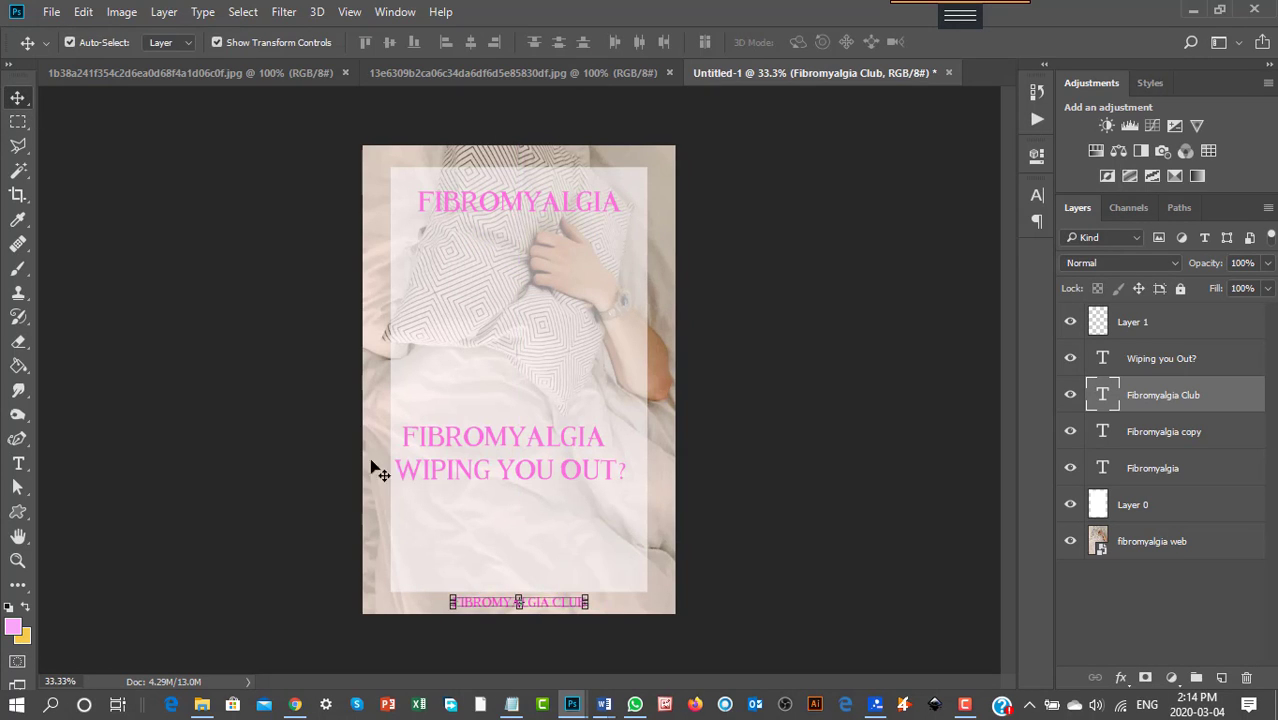
left_click(263, 305)
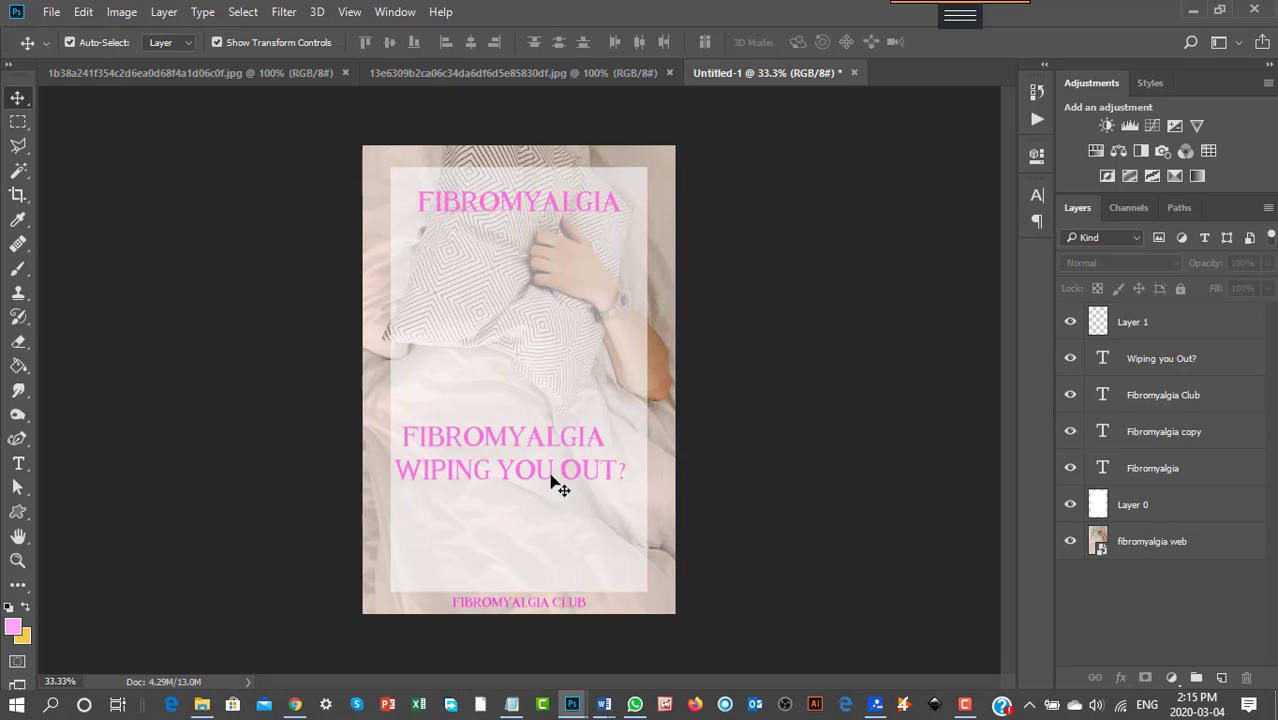
Start saving the design as a new file named "fibro pain pin one" in the Photoshop (*.PSD) format.
left_click(51, 12)
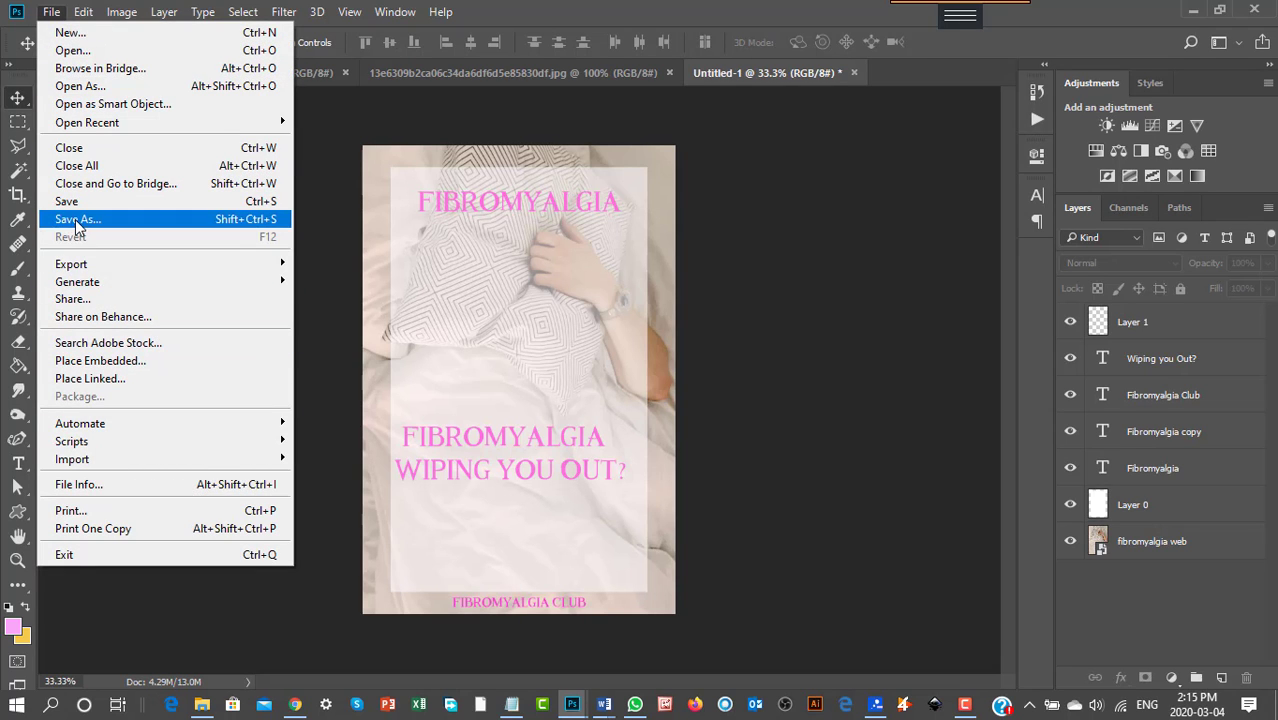
left_click(77, 222)
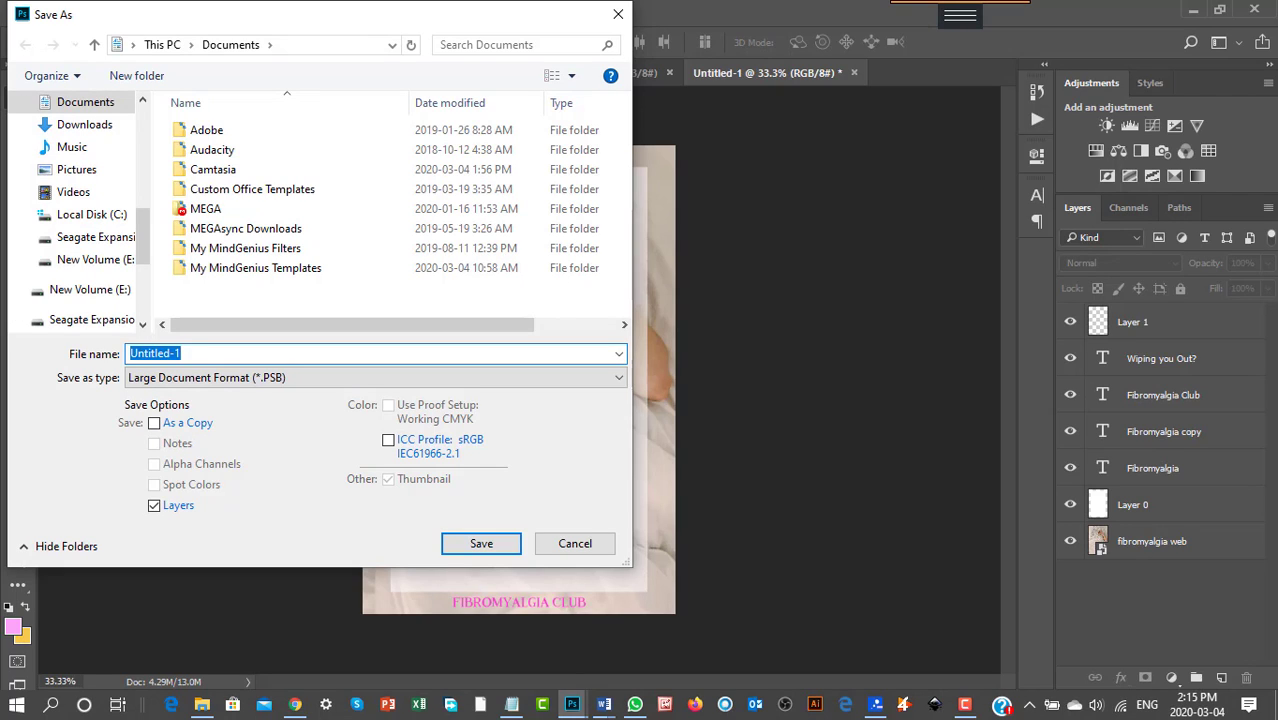
left_click(202, 704)
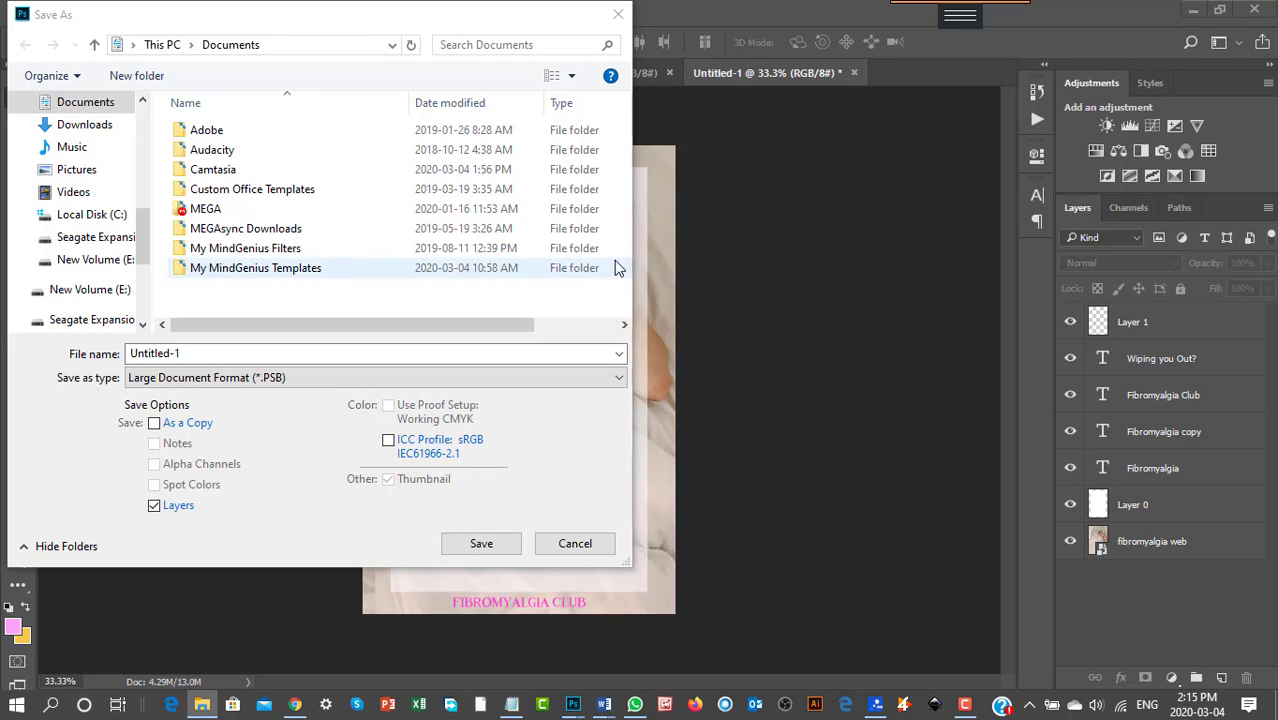
left_click(196, 355)
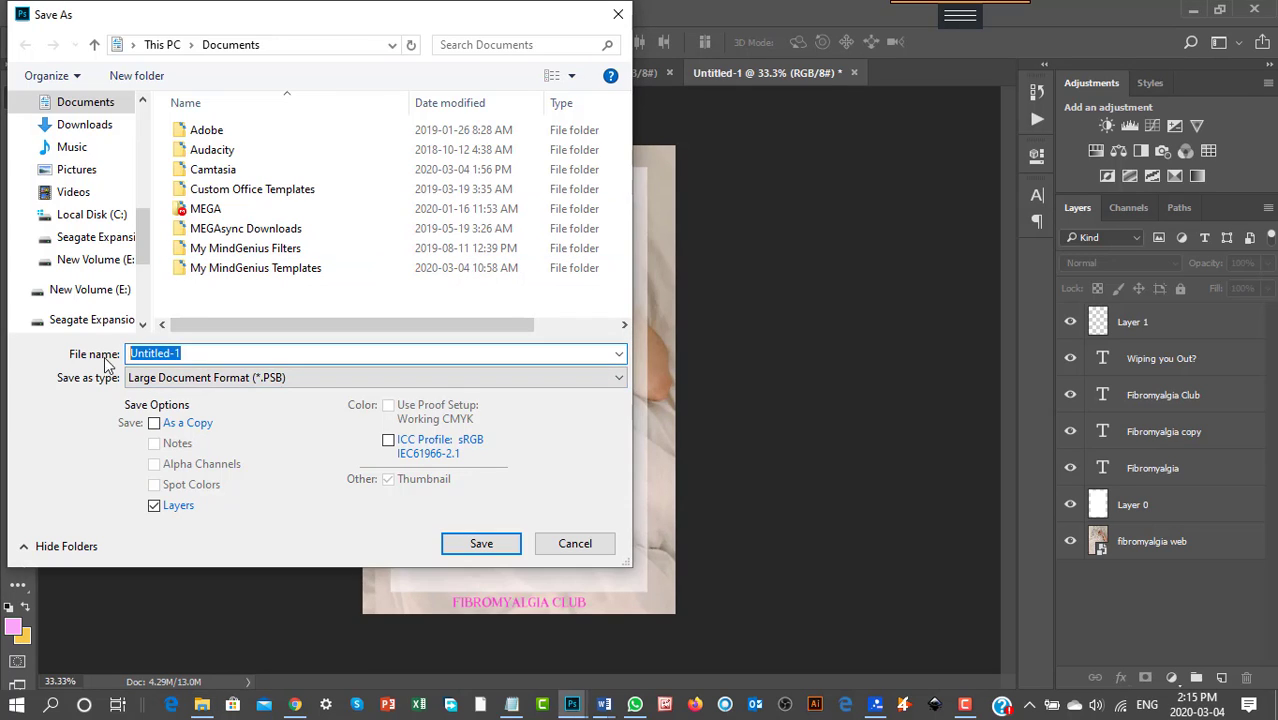
type("fibro pain pi one")
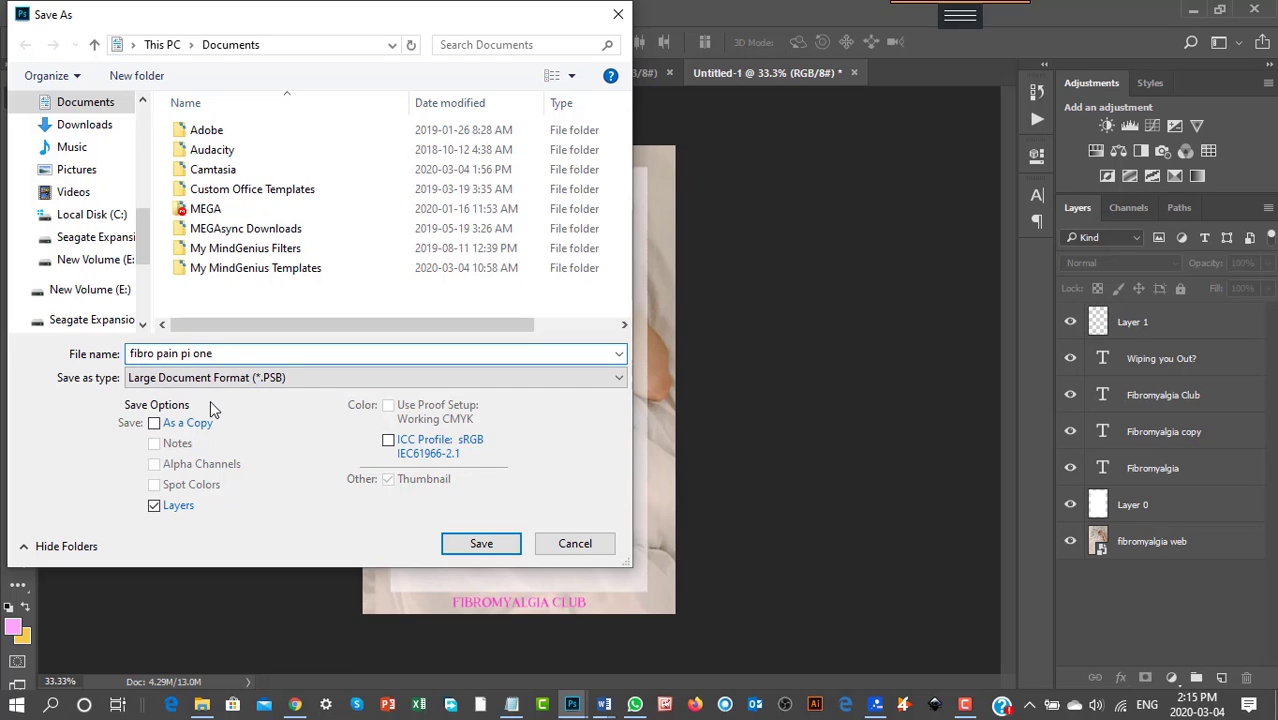
type("n")
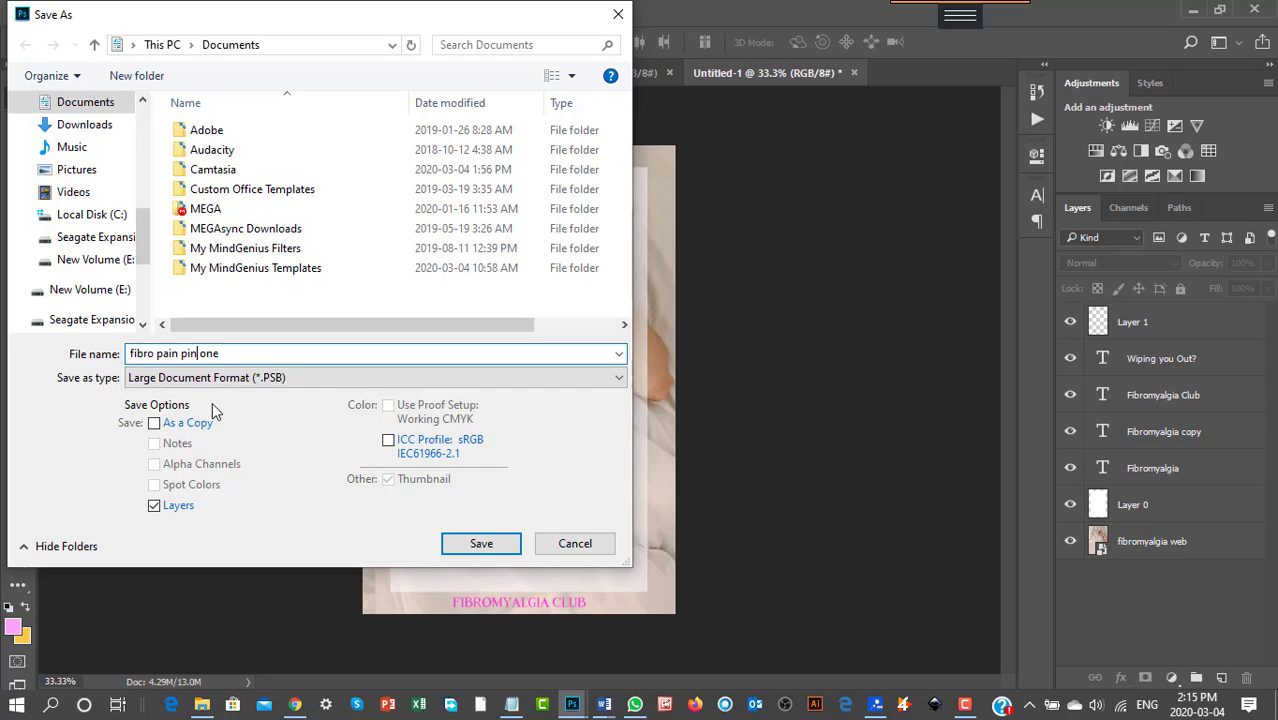
left_click(285, 380)
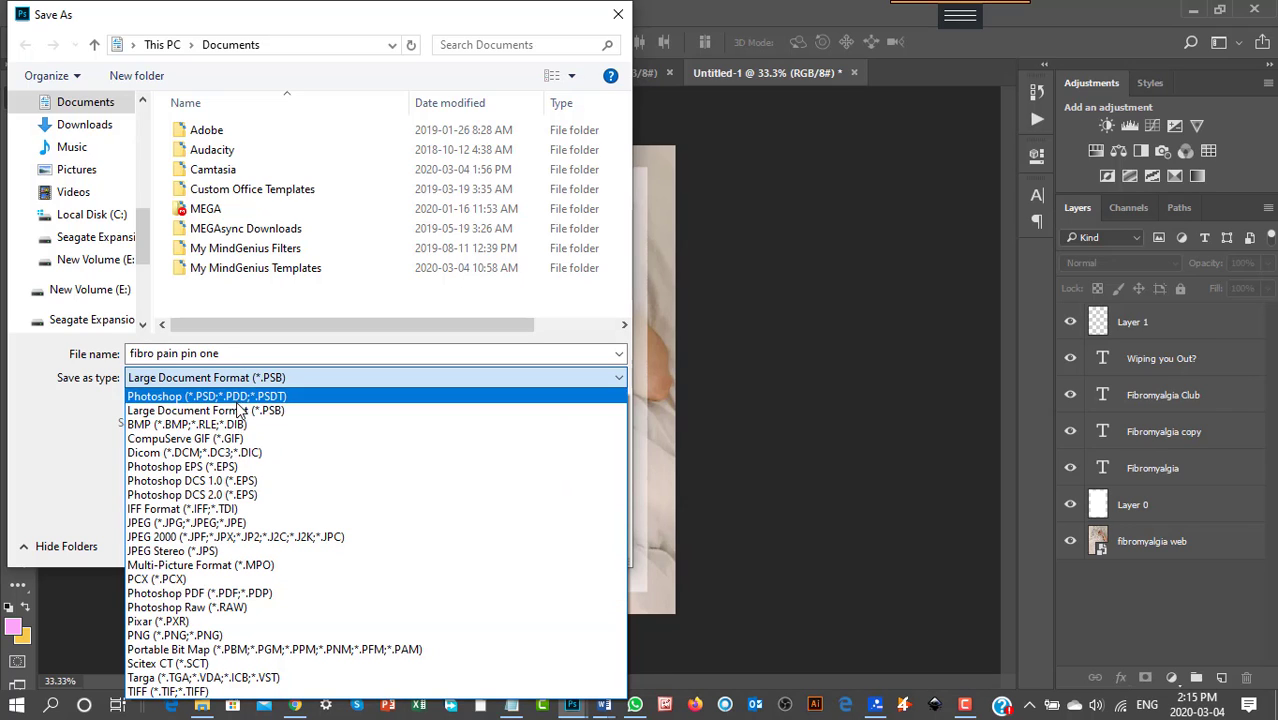
left_click(240, 398)
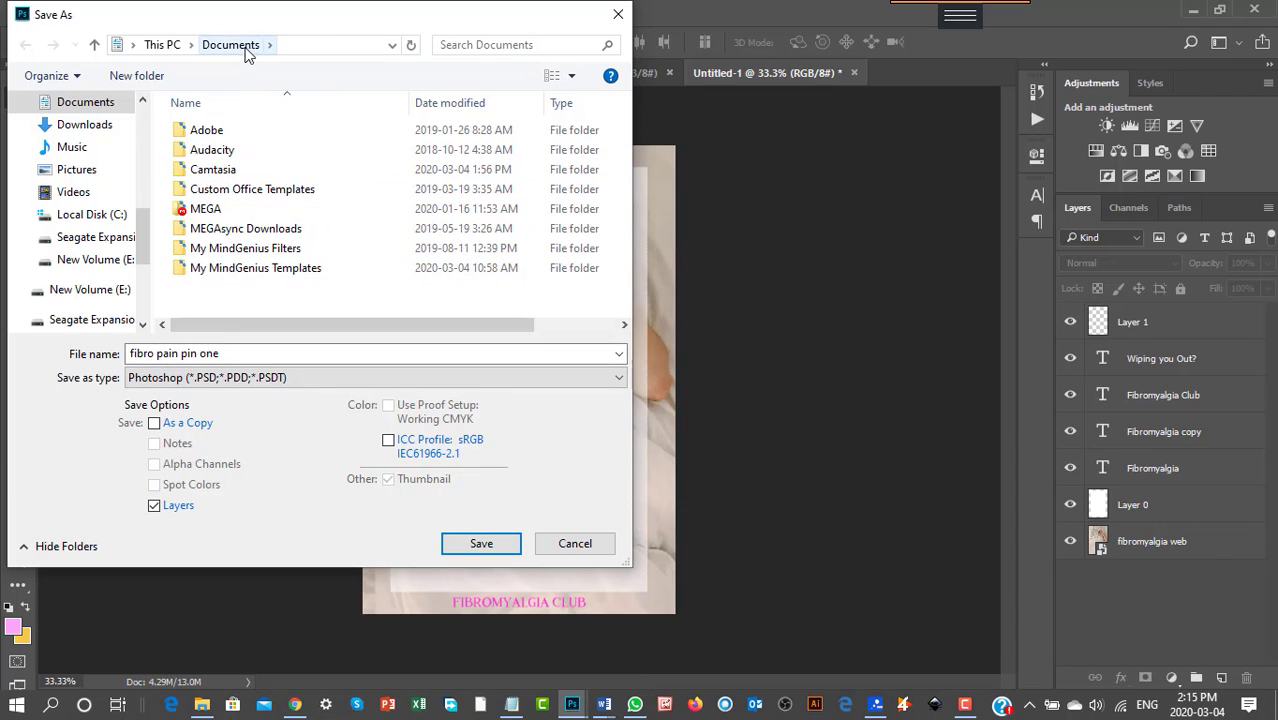
Save the file in the Fibromyalgia pain pins folder, inside Board pins in the desktop's Pinterest action folder, accepting the format options.
scroll(113, 172, "up", 5)
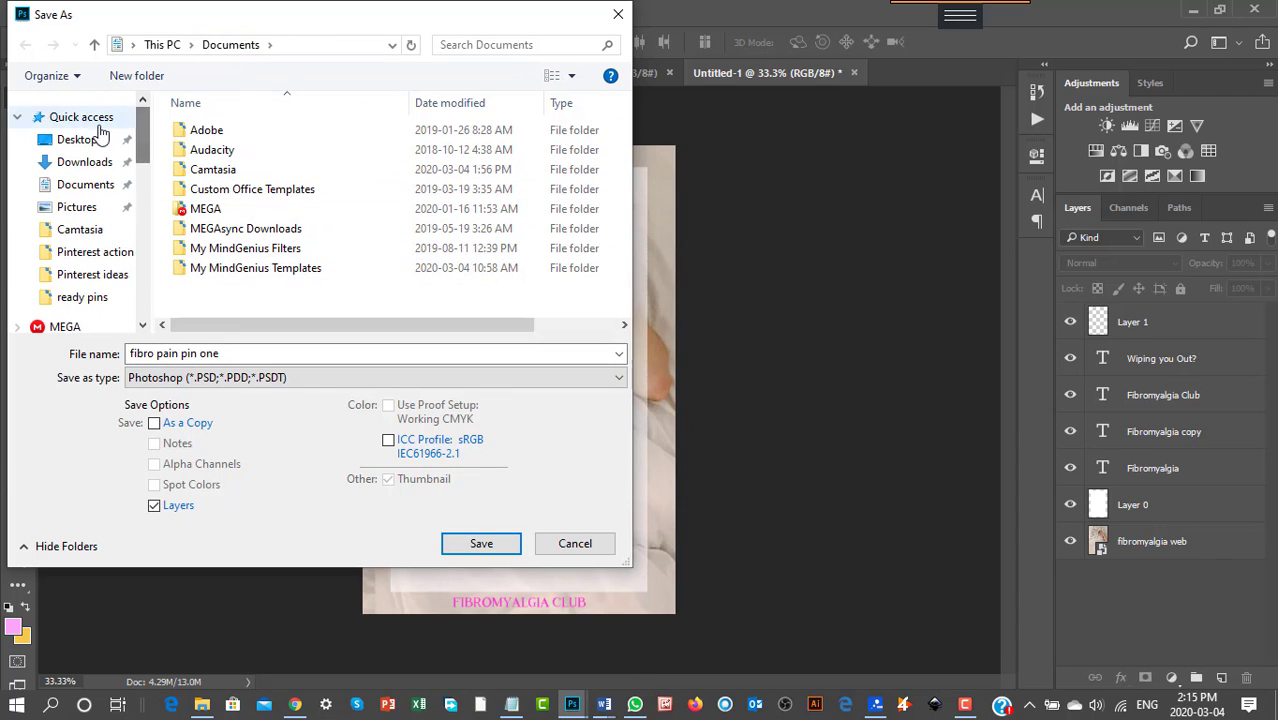
left_click(90, 141)
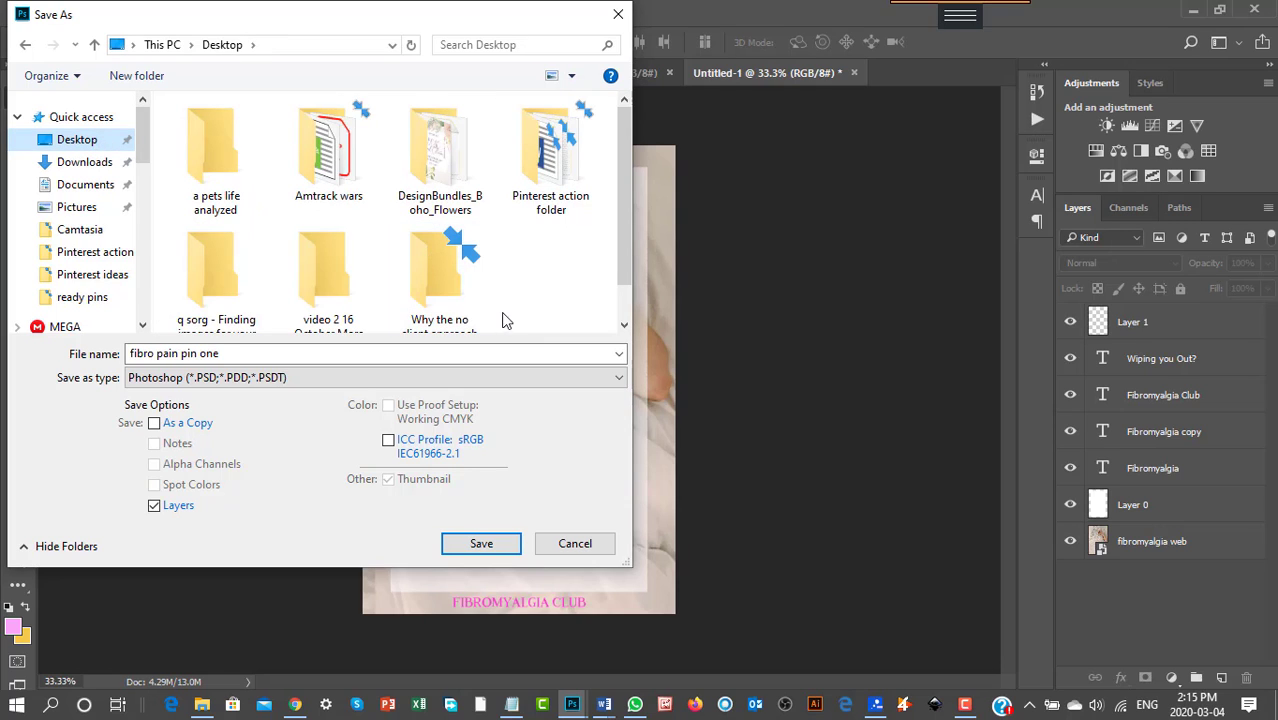
double_click(522, 166)
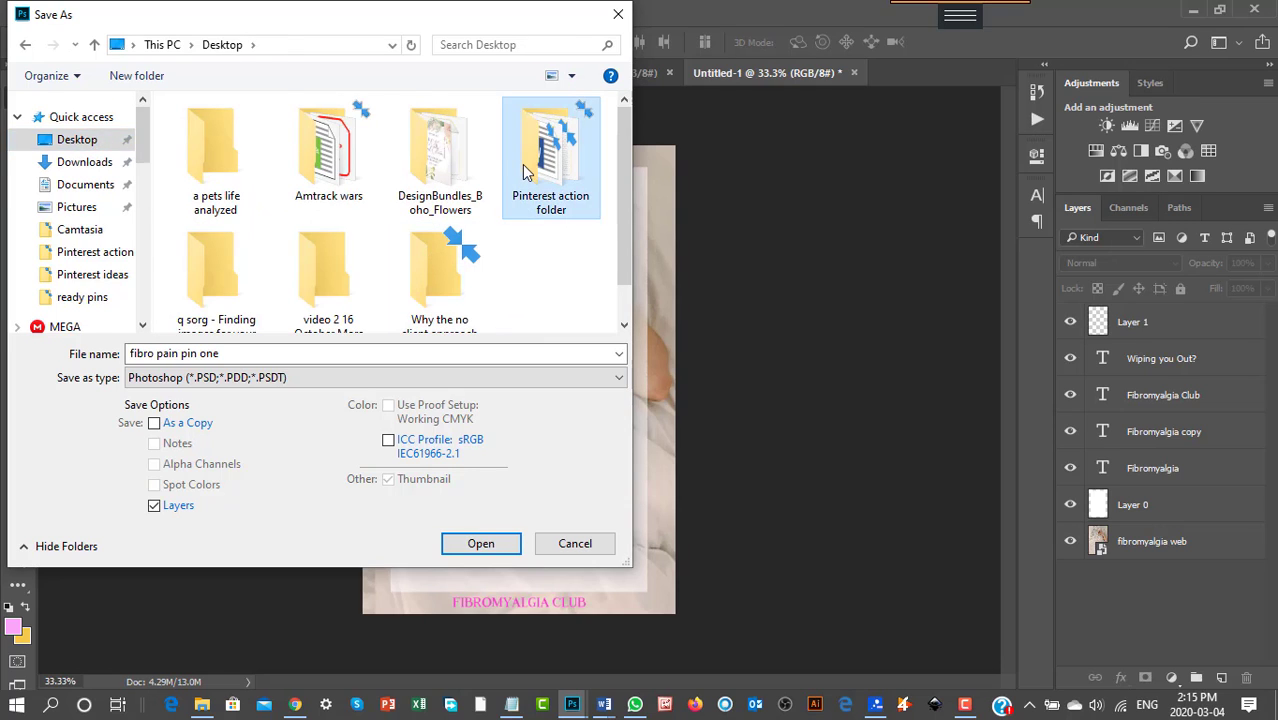
double_click(258, 131)
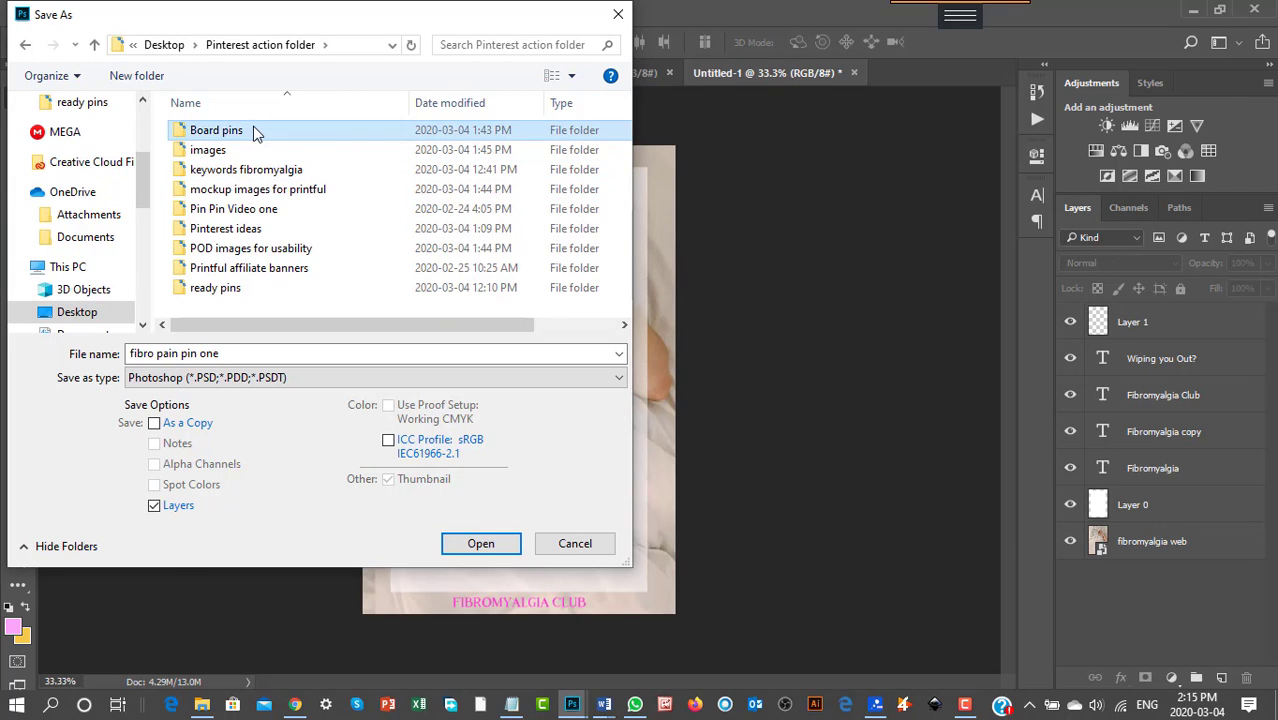
double_click(300, 151)
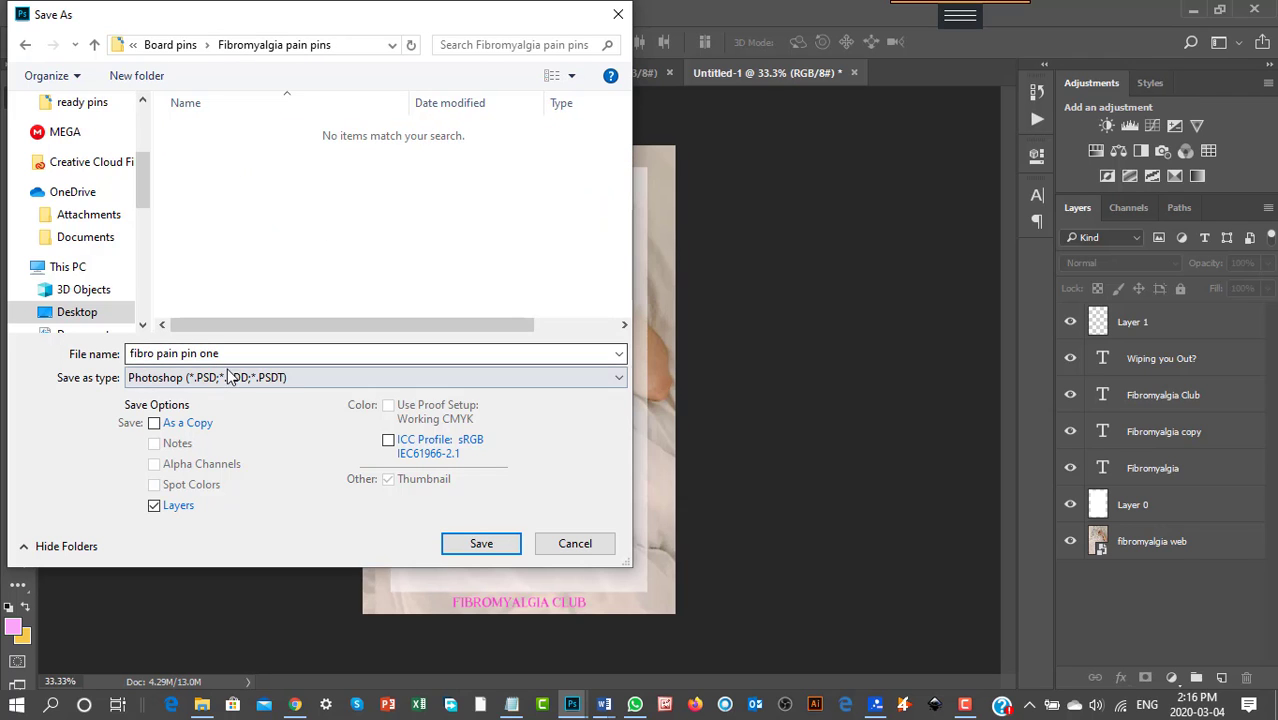
left_click(481, 546)
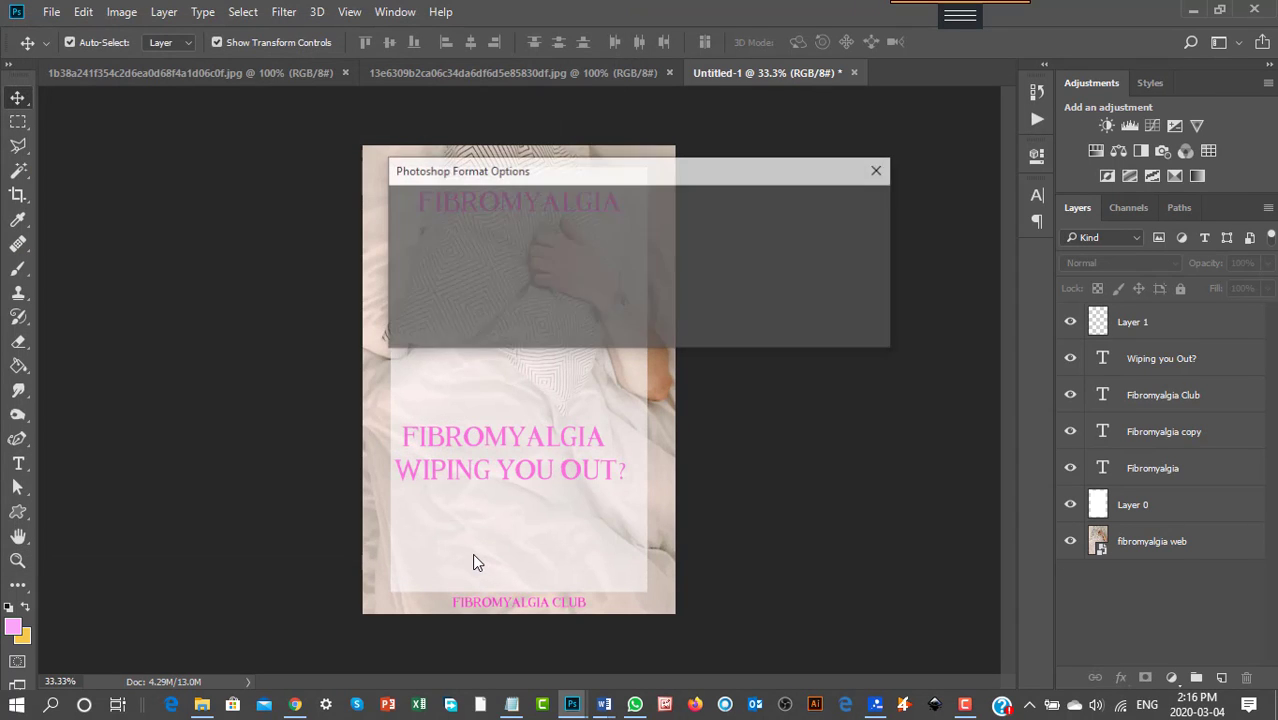
left_click(853, 208)
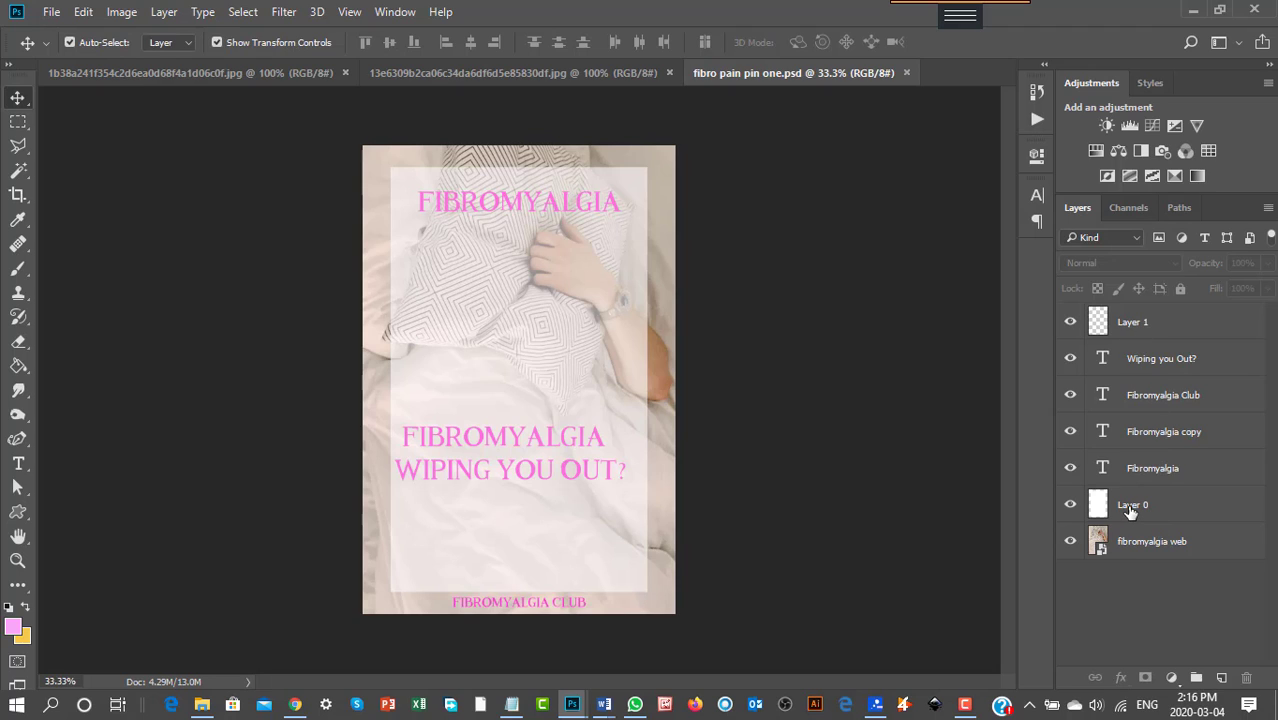
Change the font of the Fibromyalgia text above "Wiping you Out?" to Cristalistic Script.
left_click(1136, 470)
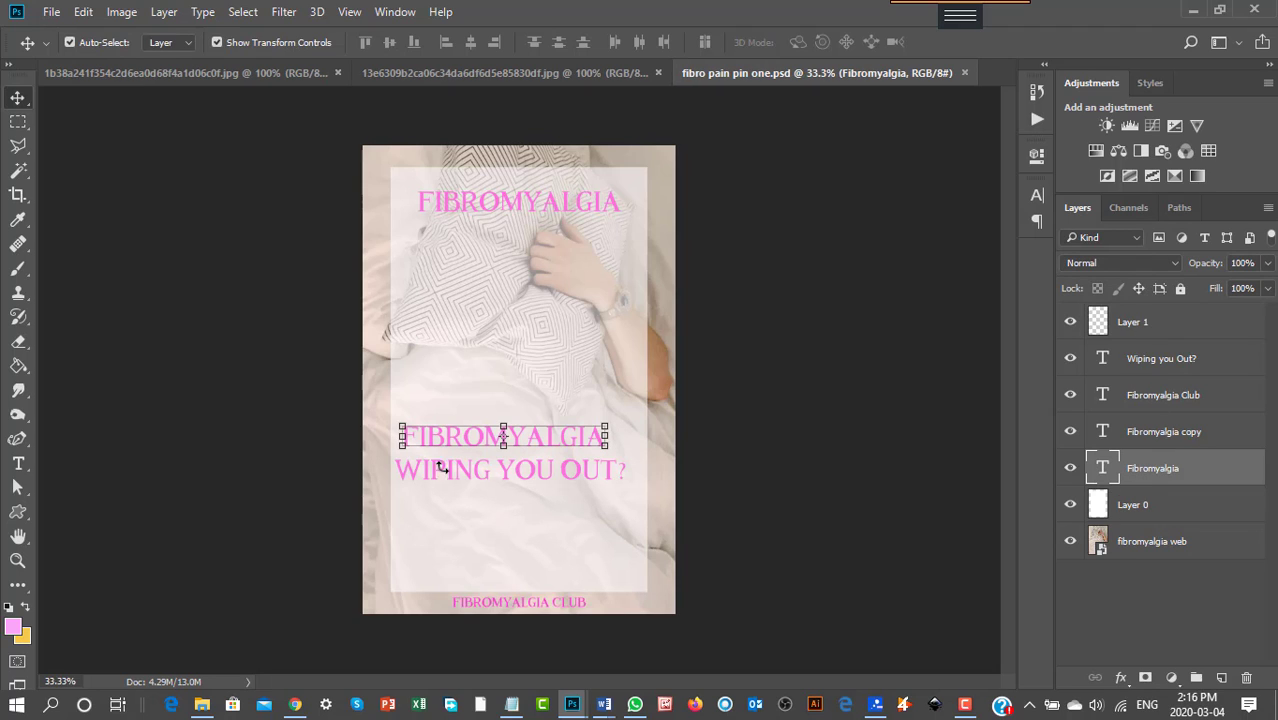
left_click(18, 463)
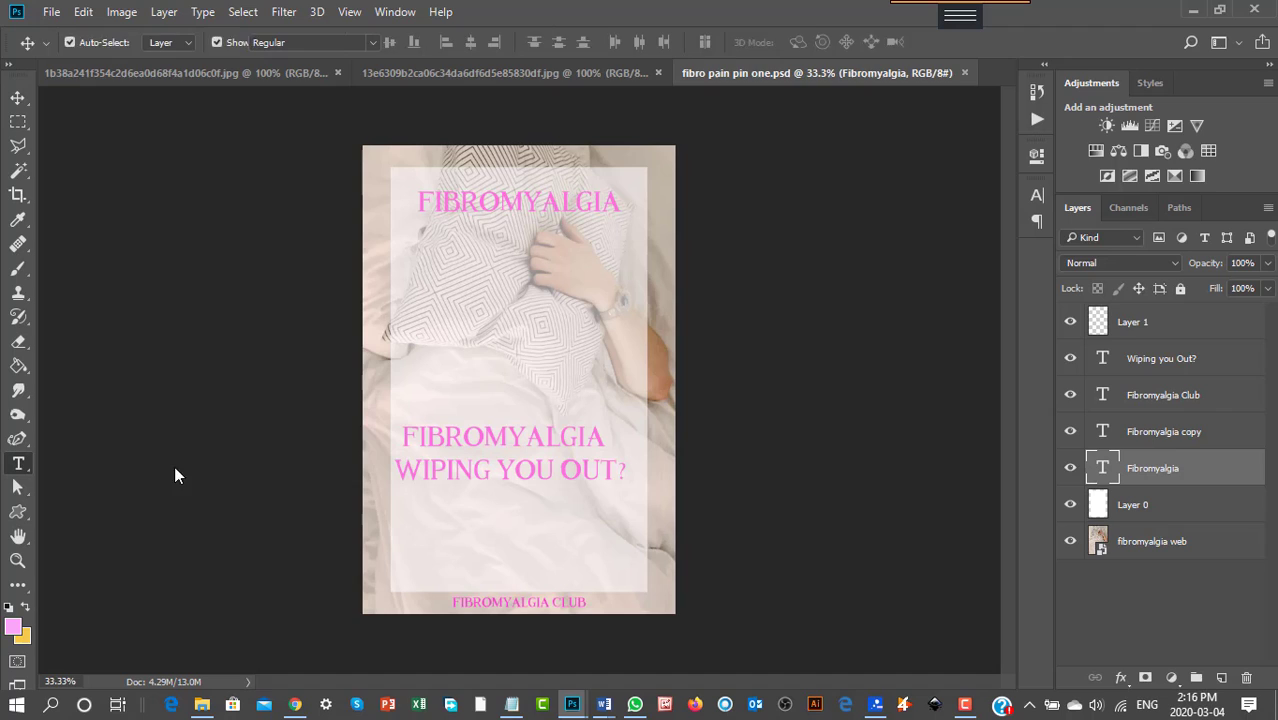
left_click(422, 436)
left_click_drag(403, 436, 666, 410)
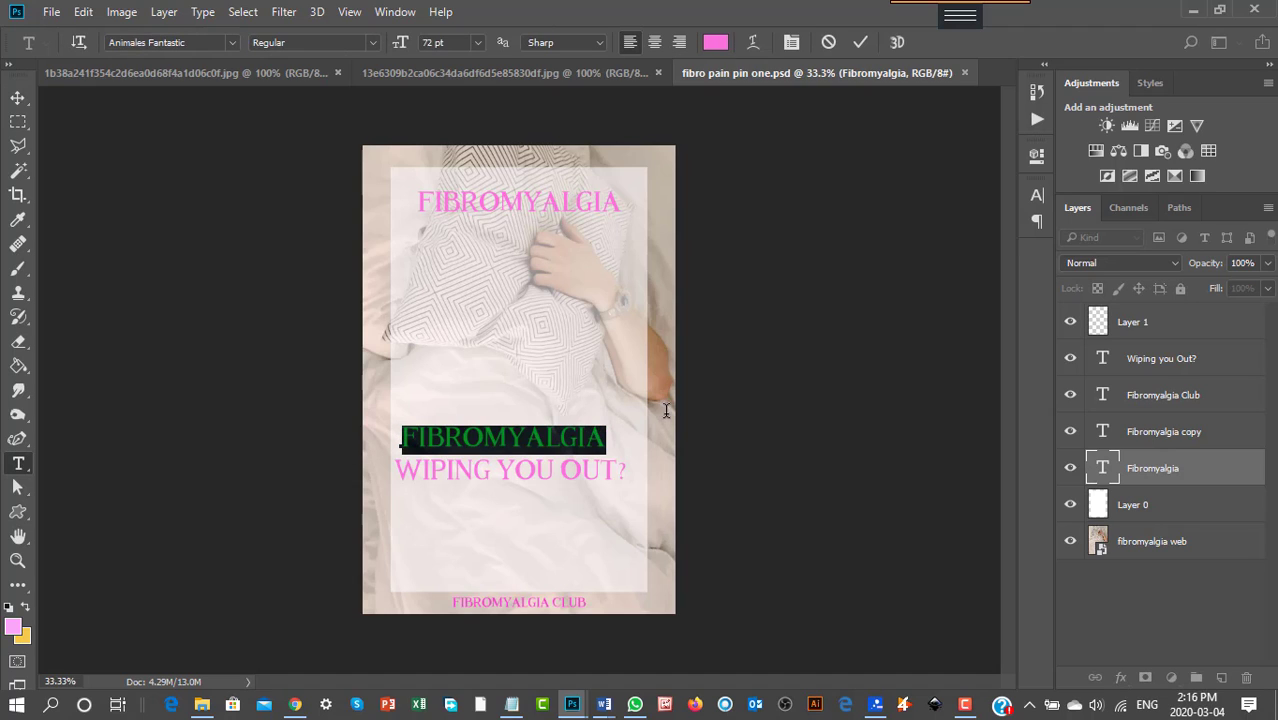
left_click(232, 42)
left_click(232, 42)
left_click(232, 42)
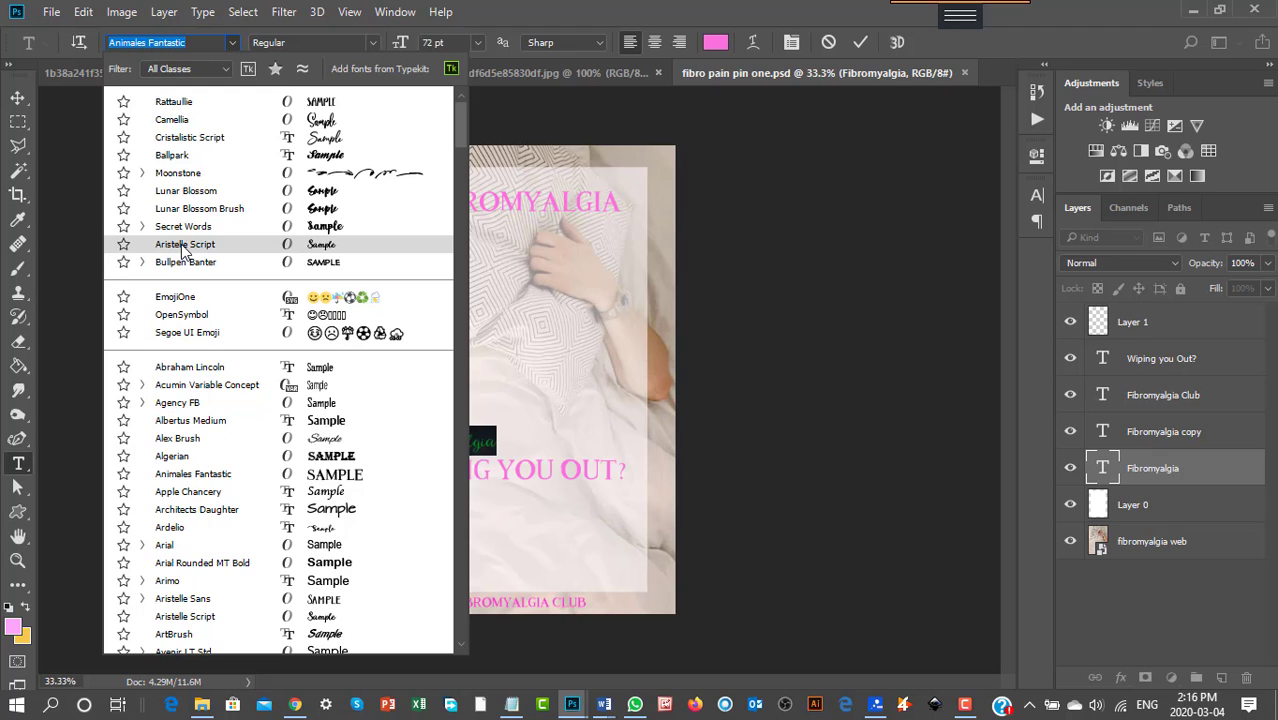
left_click(186, 138)
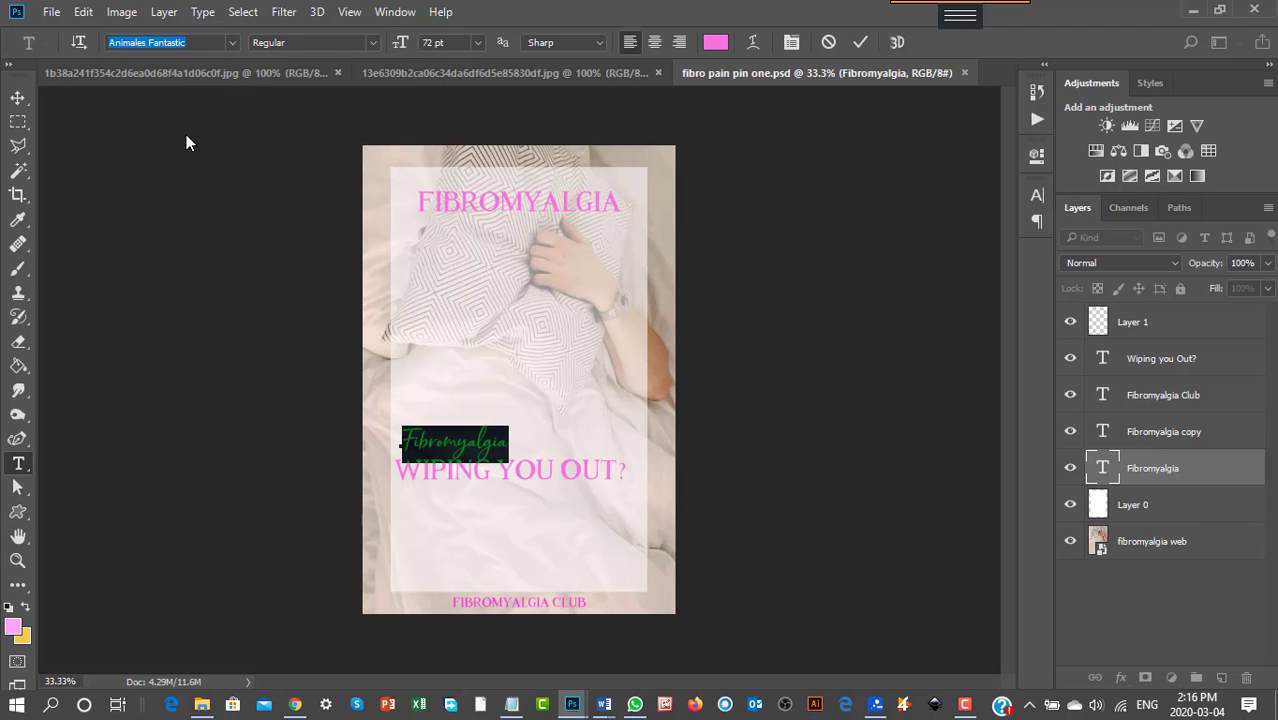
Scale the script Fibromyalgia text to about 204.81% wide by 216.51% high, move it slightly down, and apply the transformation.
left_click(18, 97)
left_click_drag(510, 423, 620, 380)
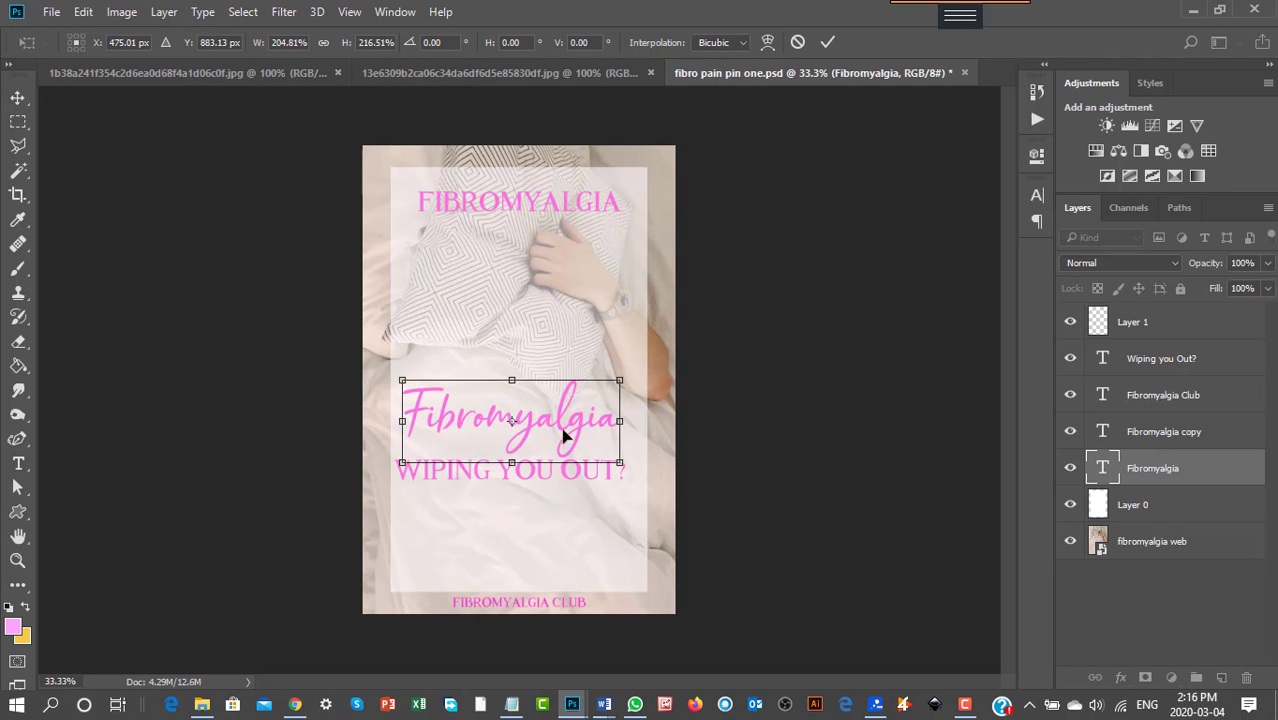
mouse_move(535, 436)
left_mouse_down()
mouse_move(538, 465)
mouse_move(522, 455)
mouse_move(530, 446)
left_mouse_up()
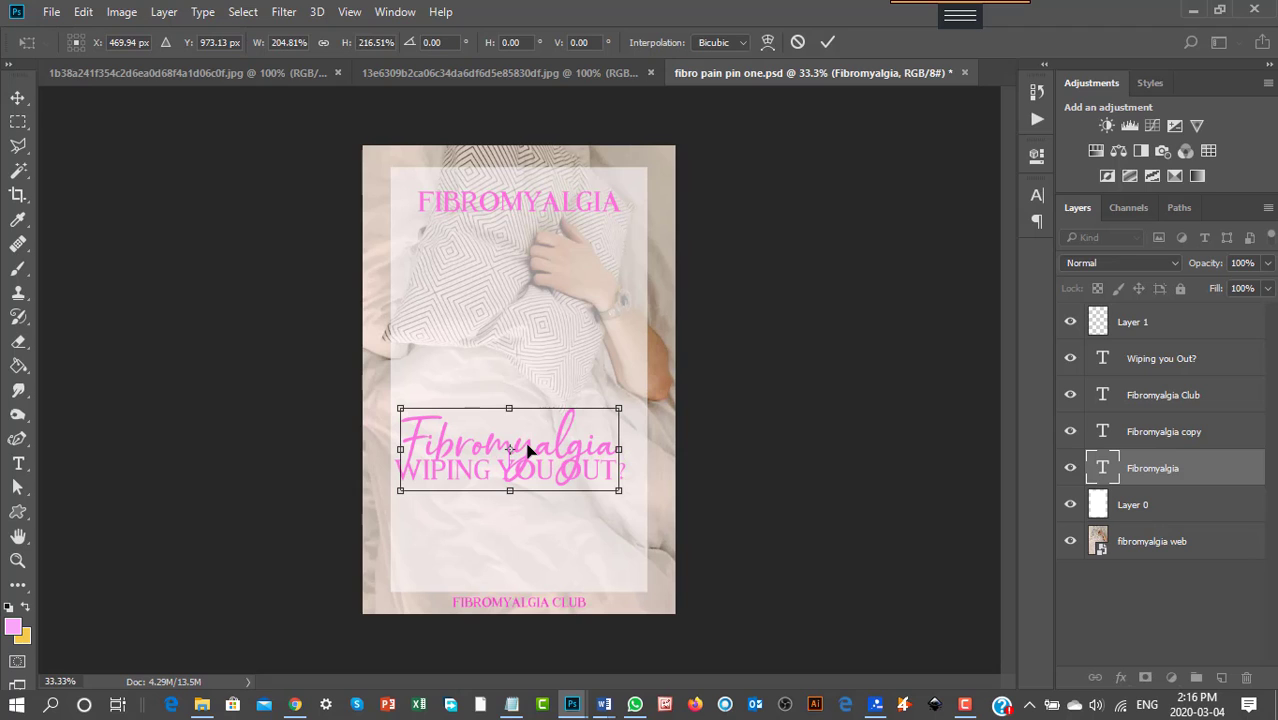
left_click(19, 99)
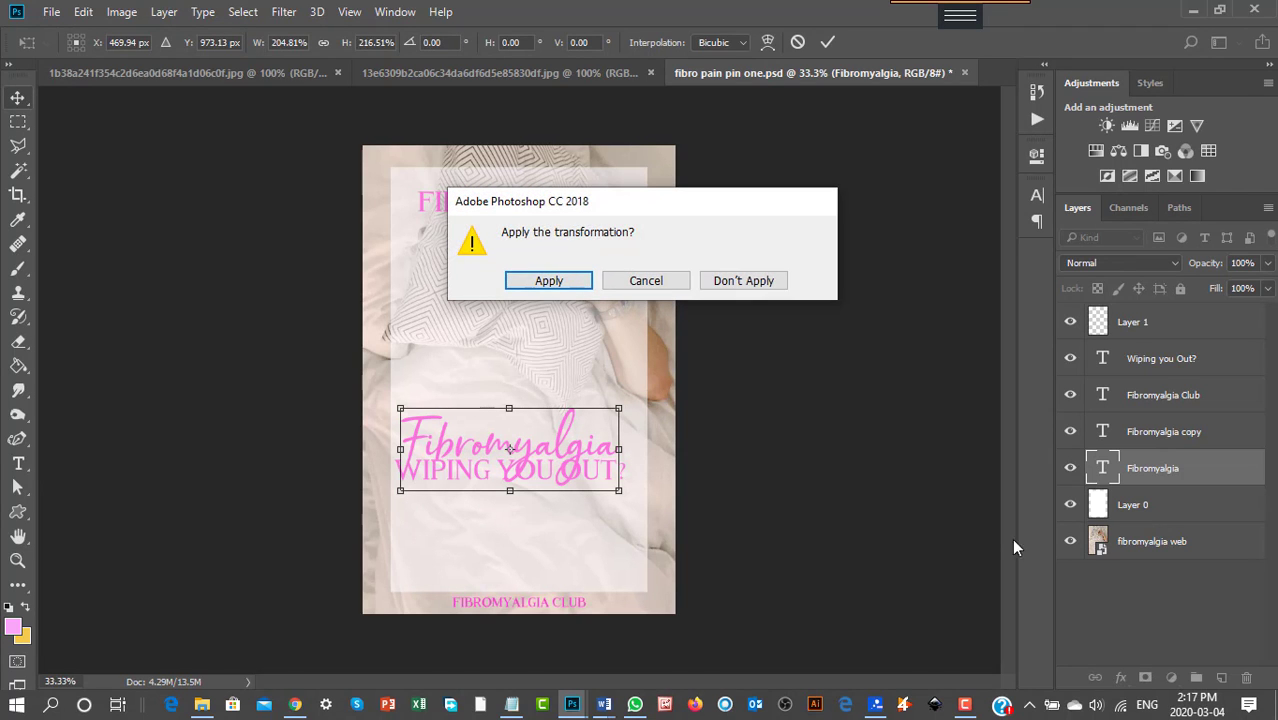
left_click(556, 285)
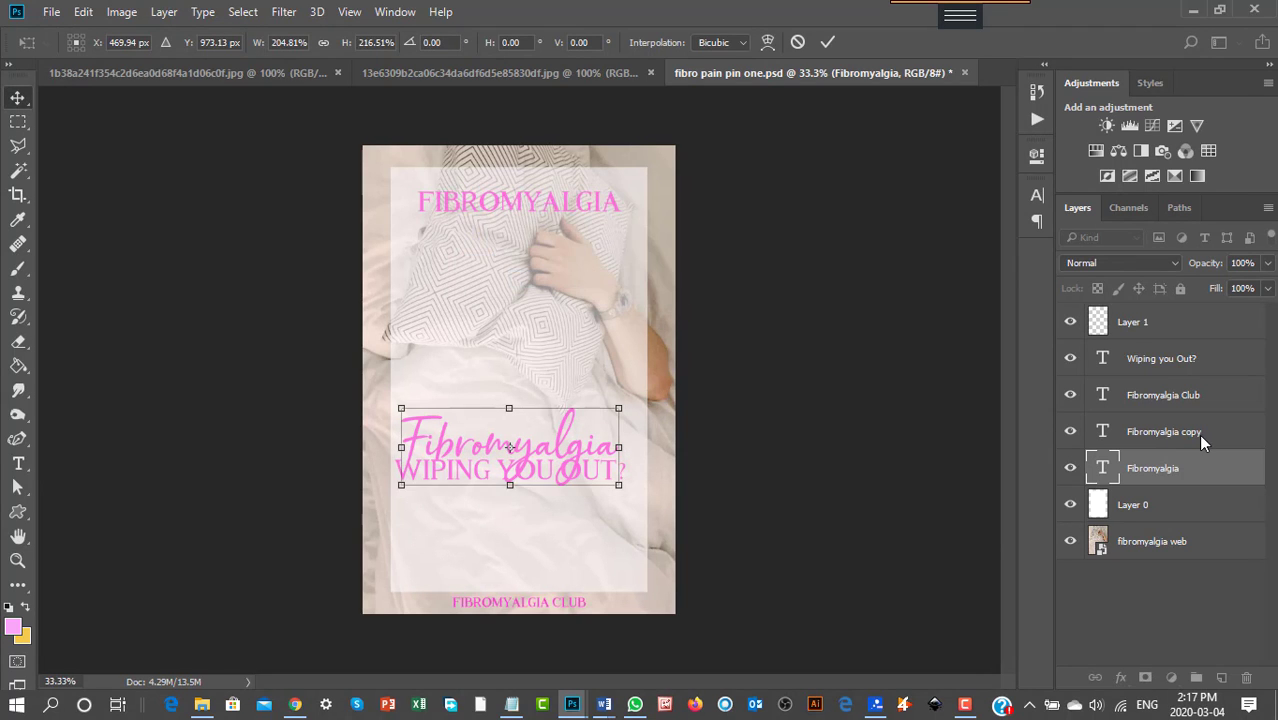
Move the "Wiping you Out?" text down so it sits clear of the script Fibromyalgia text.
left_click(1140, 360)
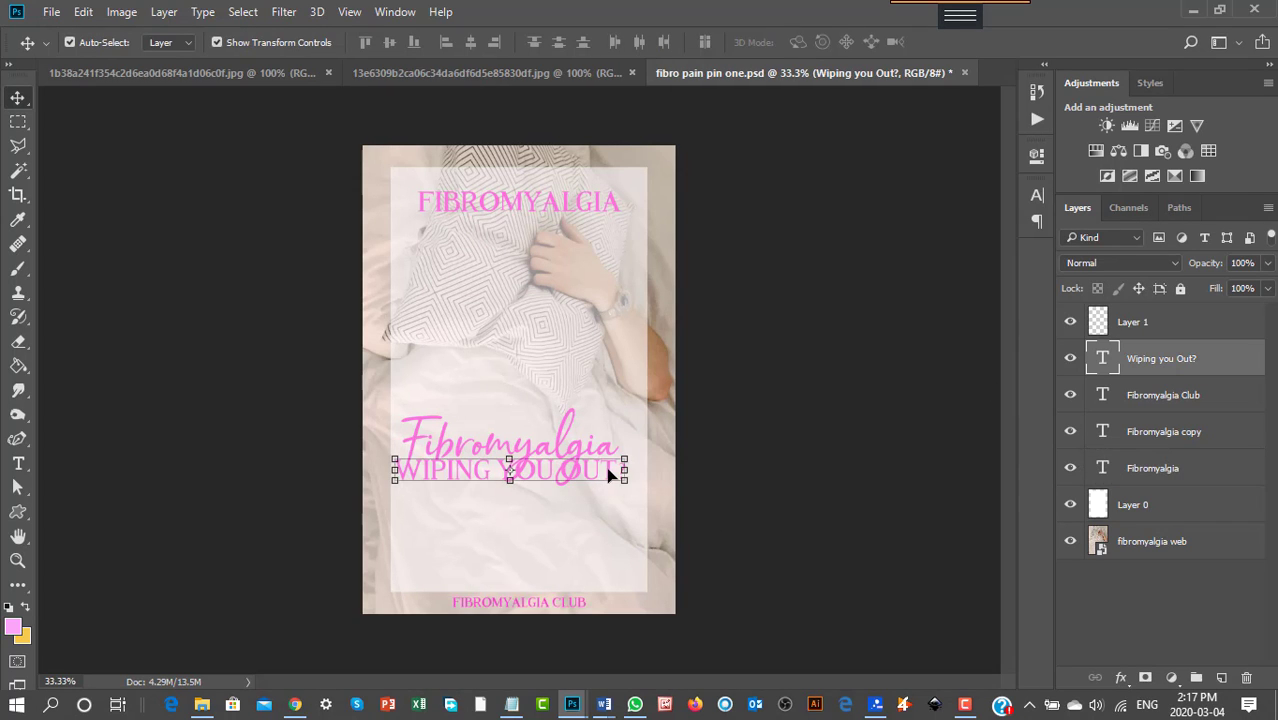
left_click_drag(609, 477, 605, 510)
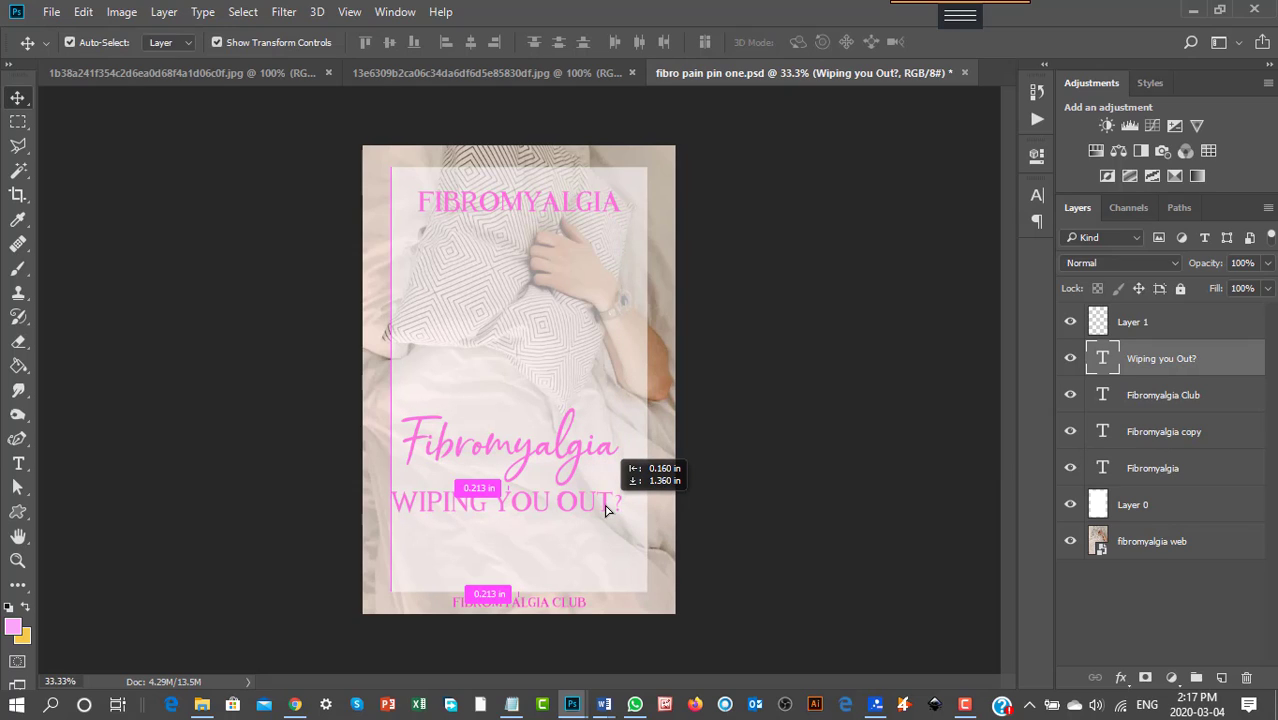
left_click_drag(605, 510, 606, 510)
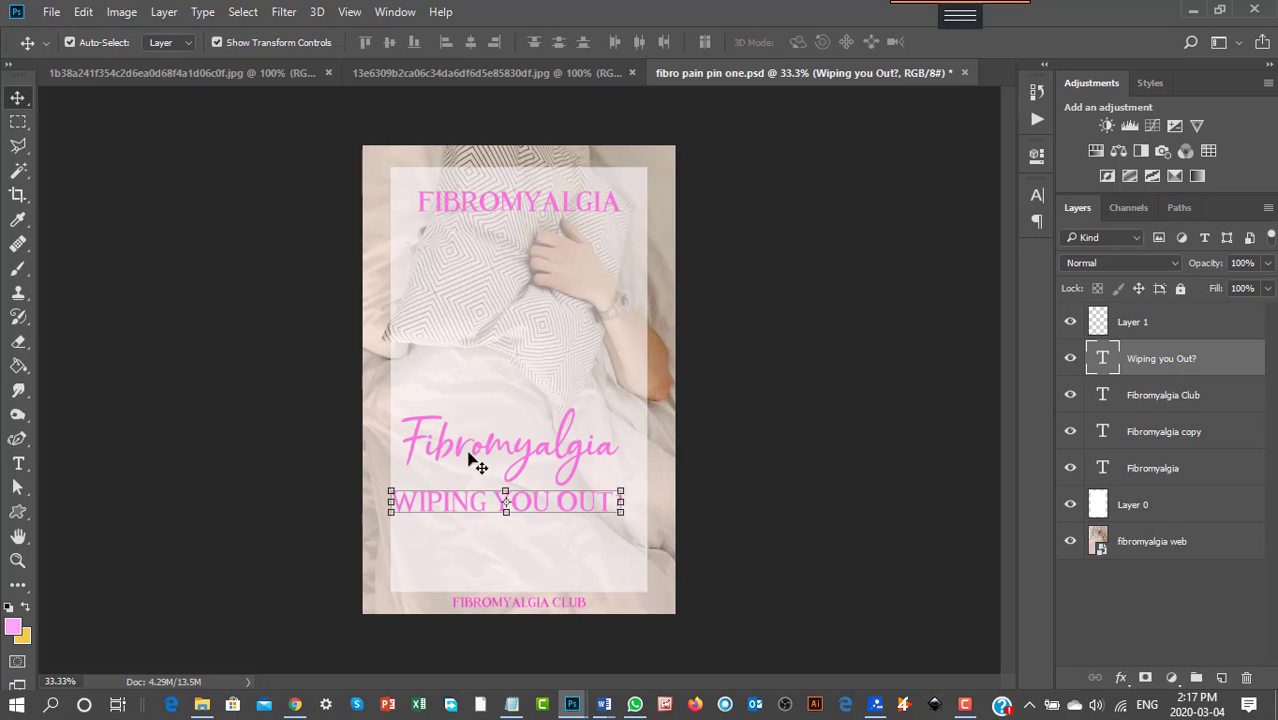
Duplicate the "Wiping you Out?" layer within the same document and place the copy directly beneath the original line.
left_click(164, 14)
left_click(246, 83)
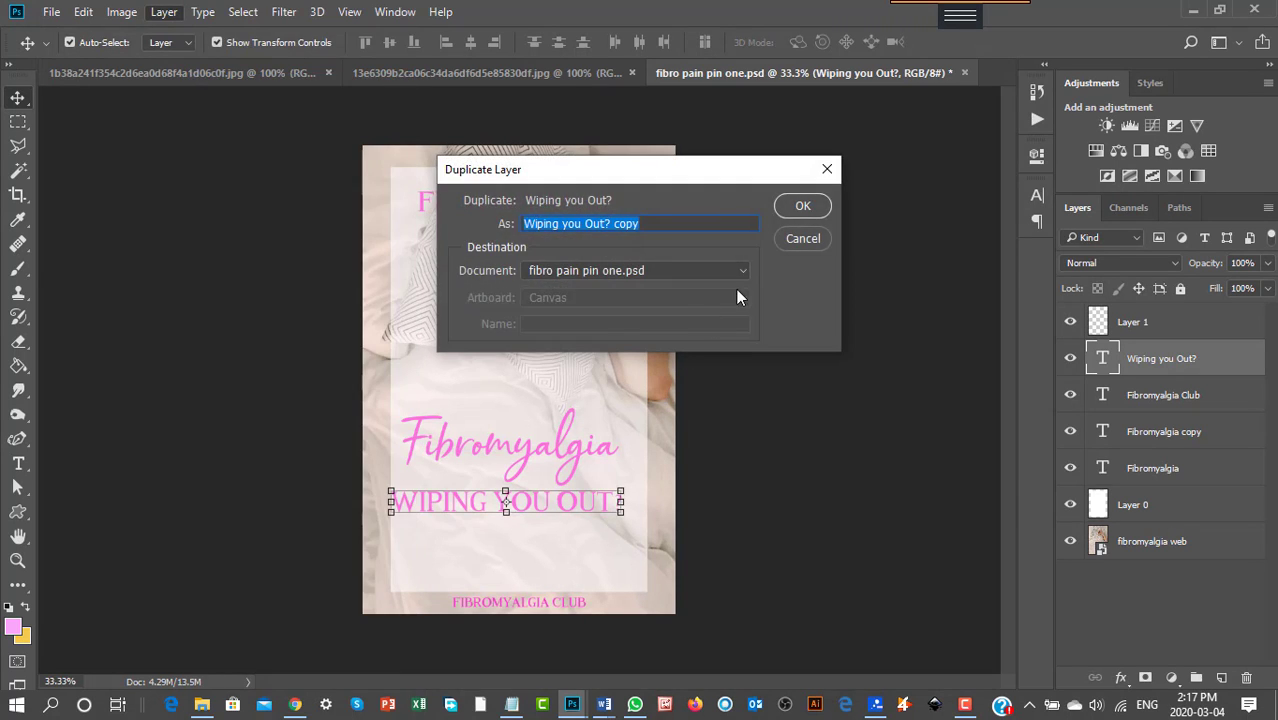
left_click(797, 206)
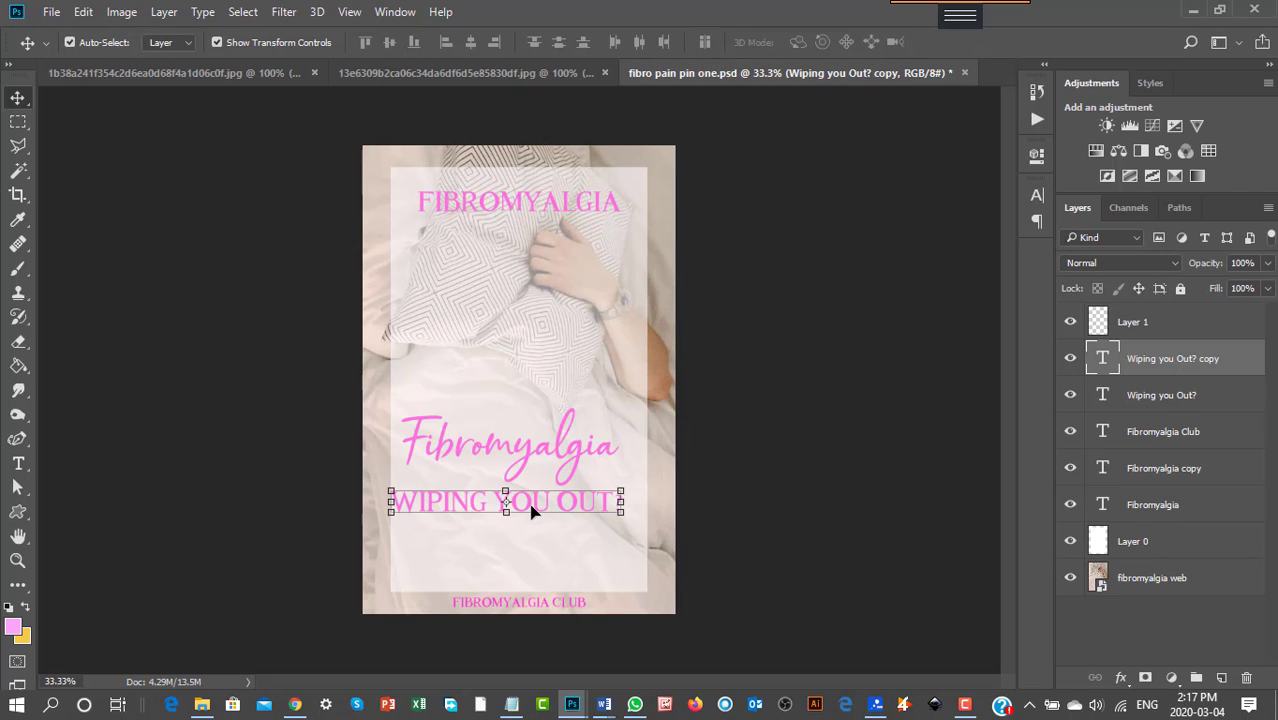
left_click_drag(531, 509, 531, 535)
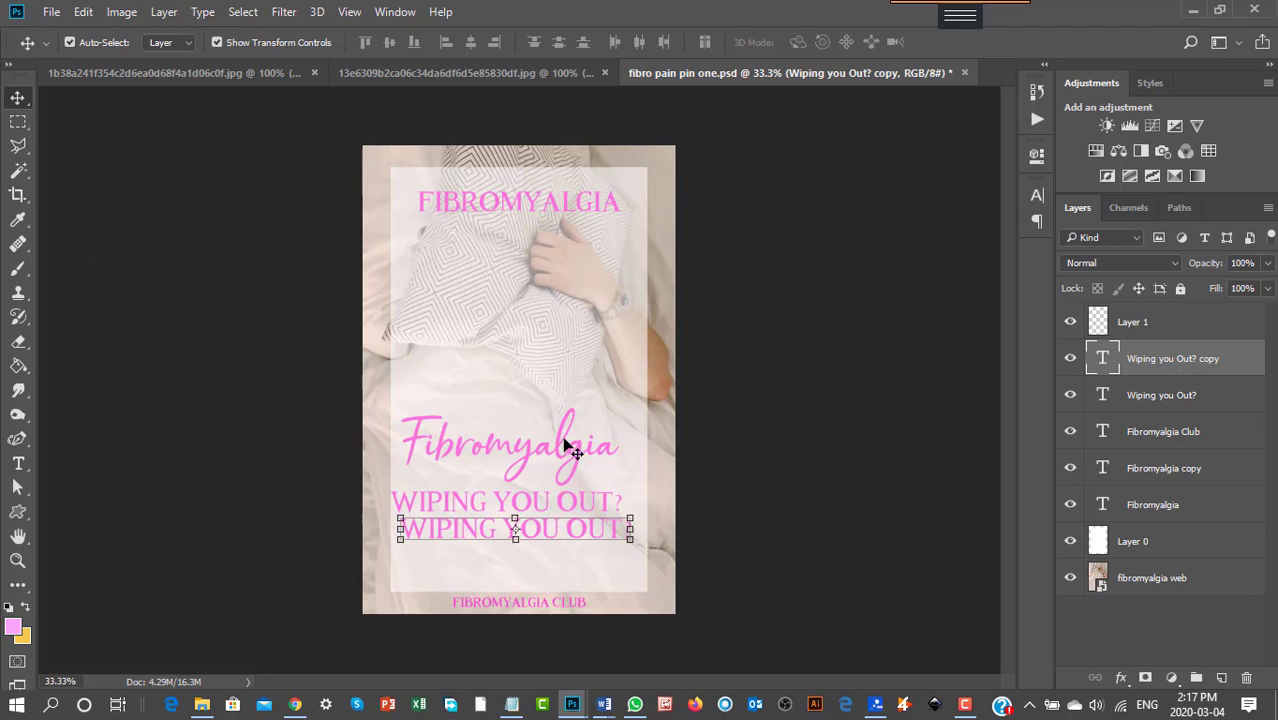
Shift the original "Wiping you Out?" text sideways to line up with its copy below, and apply the transformation.
left_click(1175, 400)
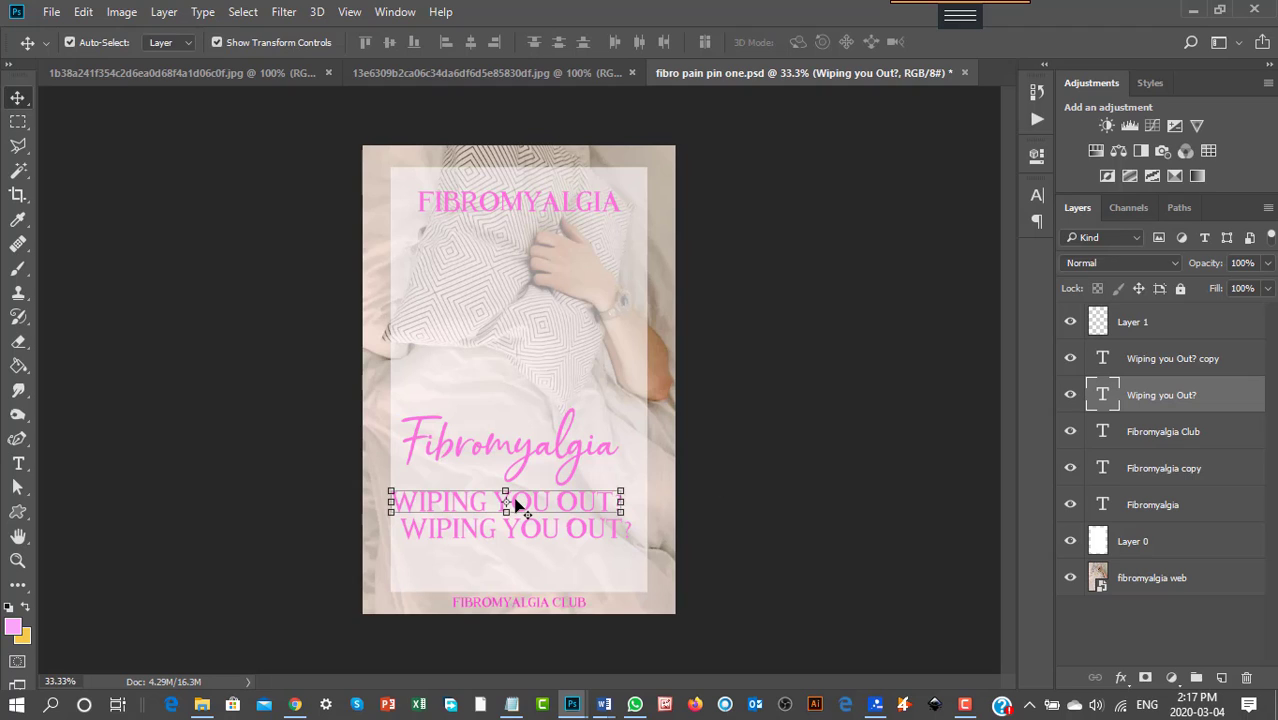
left_click_drag(515, 508, 536, 504)
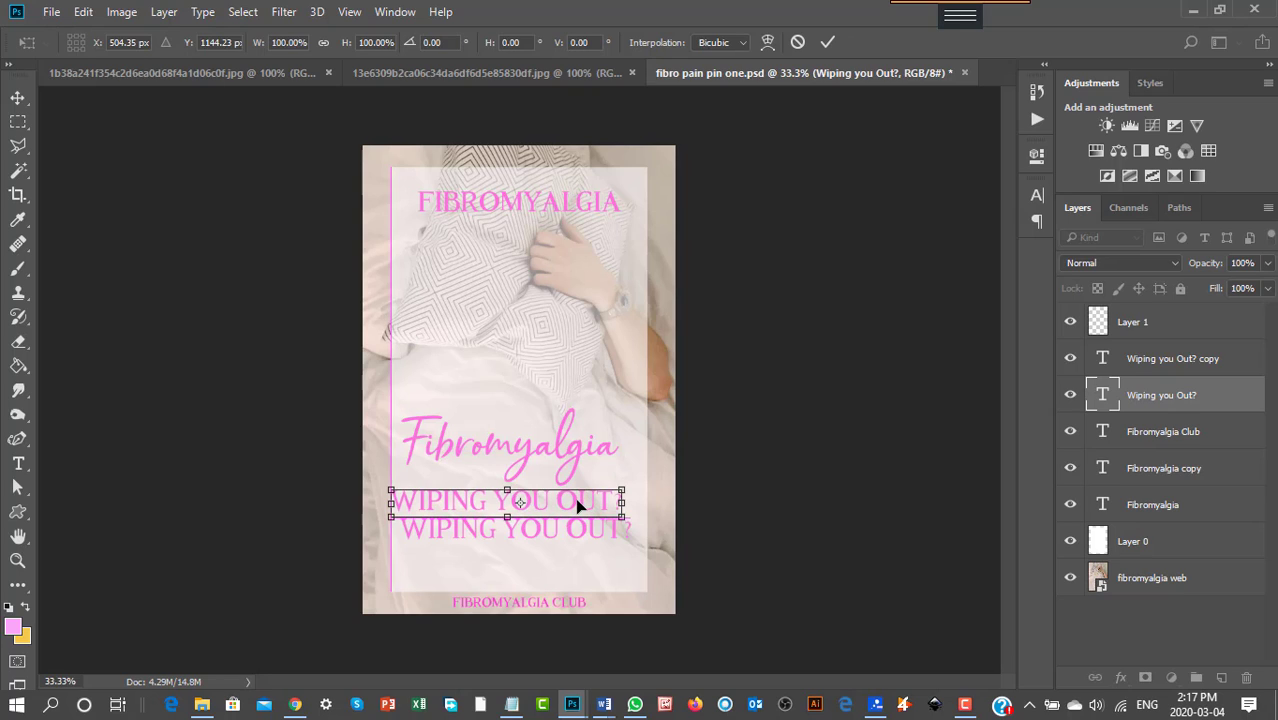
left_click_drag(574, 507, 577, 504)
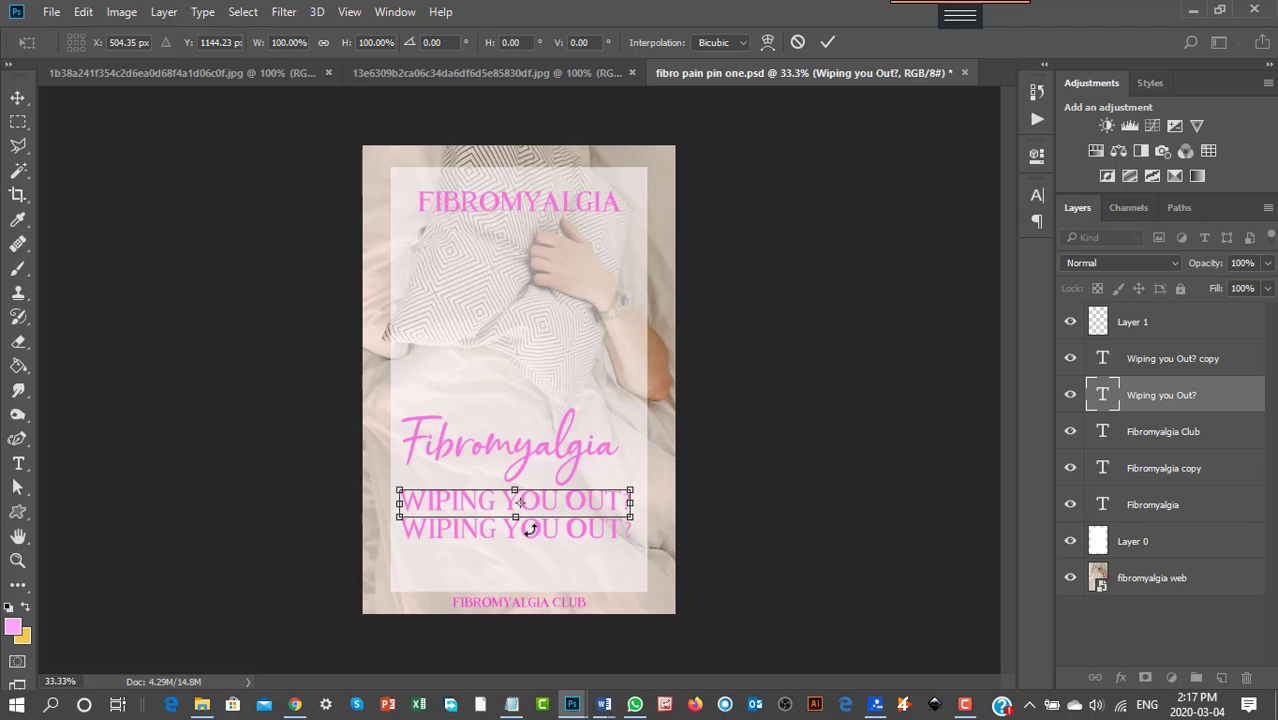
left_click(17, 97)
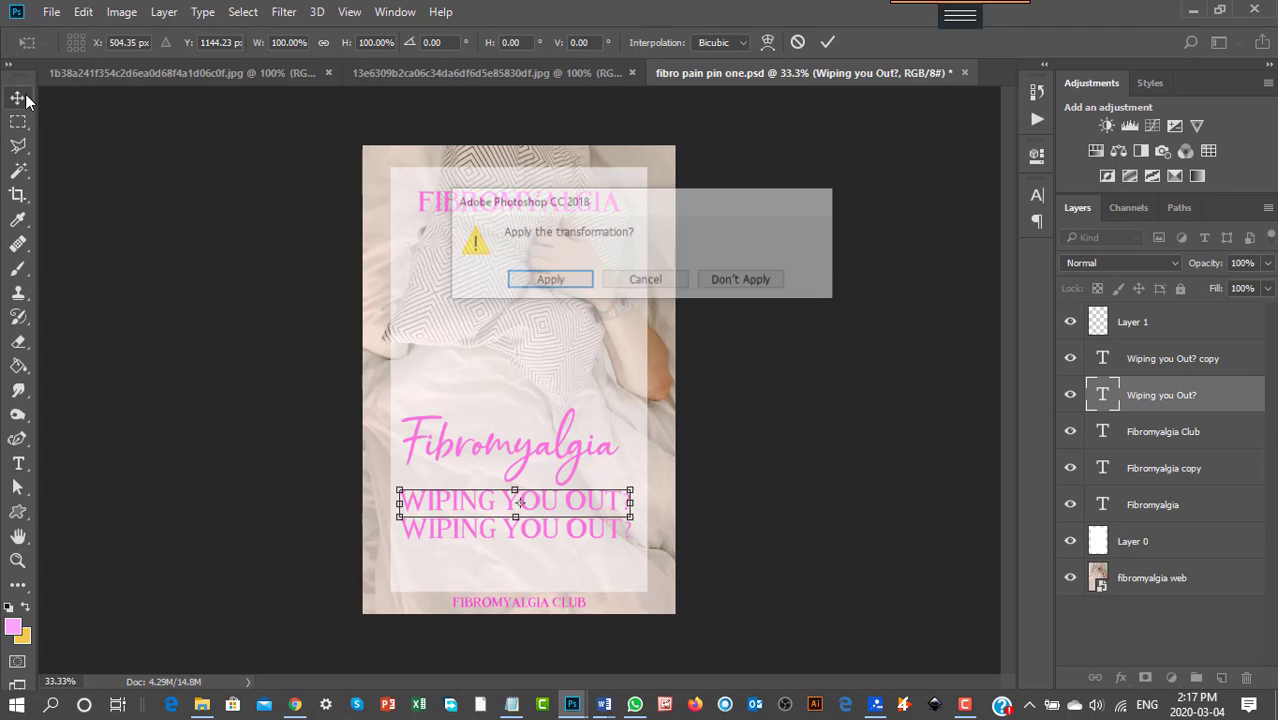
left_click(578, 279)
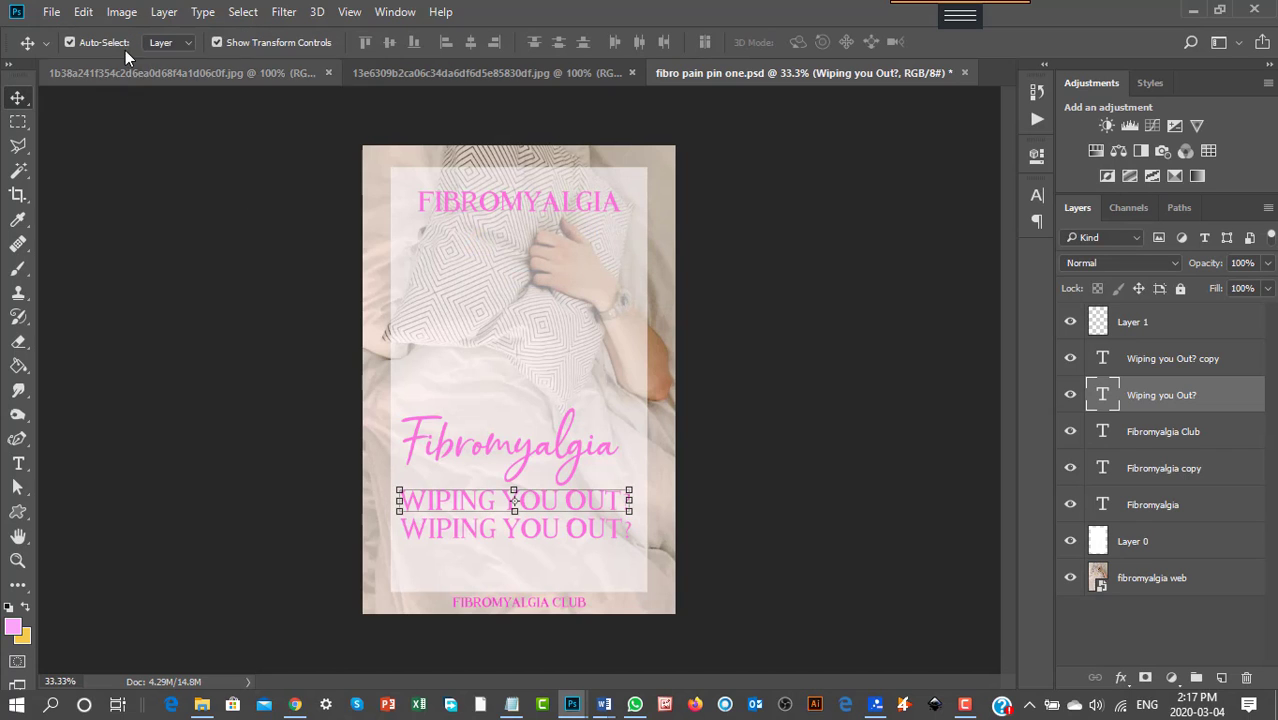
Duplicate the "Wiping you Out?" layer within the same document and move the copy down near the overlay's lower edge.
left_click(164, 12)
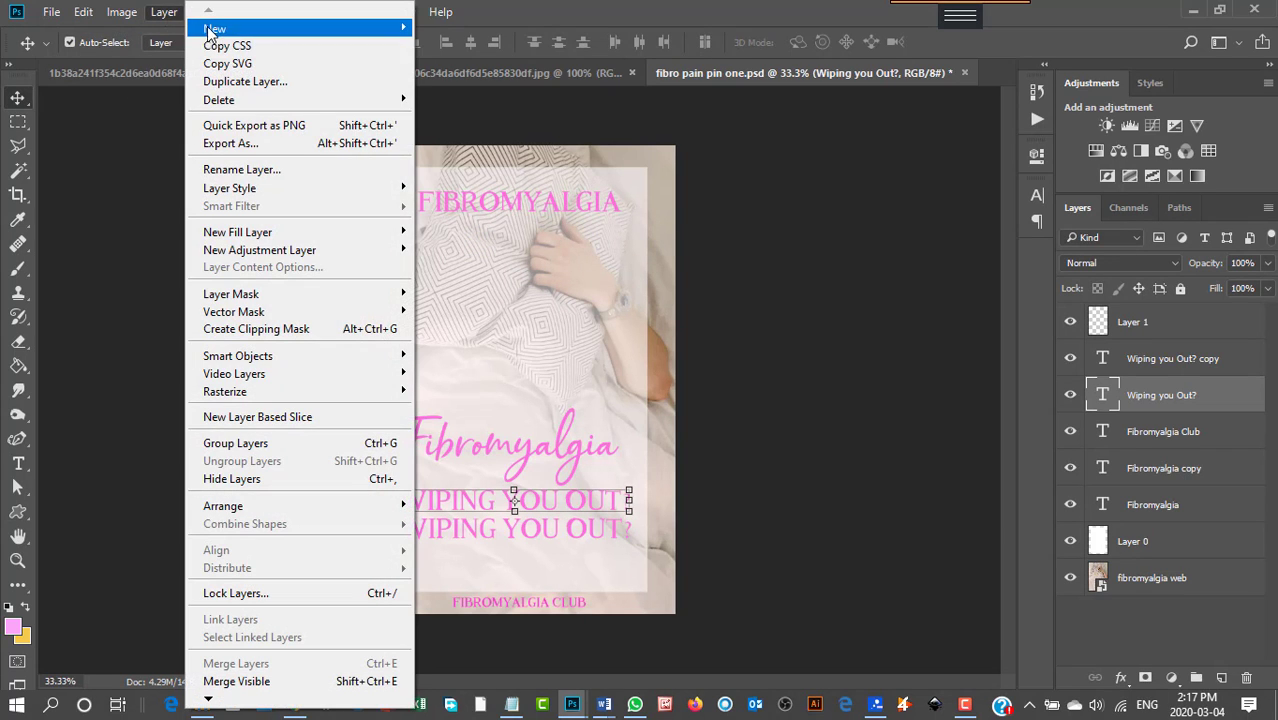
left_click(242, 81)
left_click(802, 207)
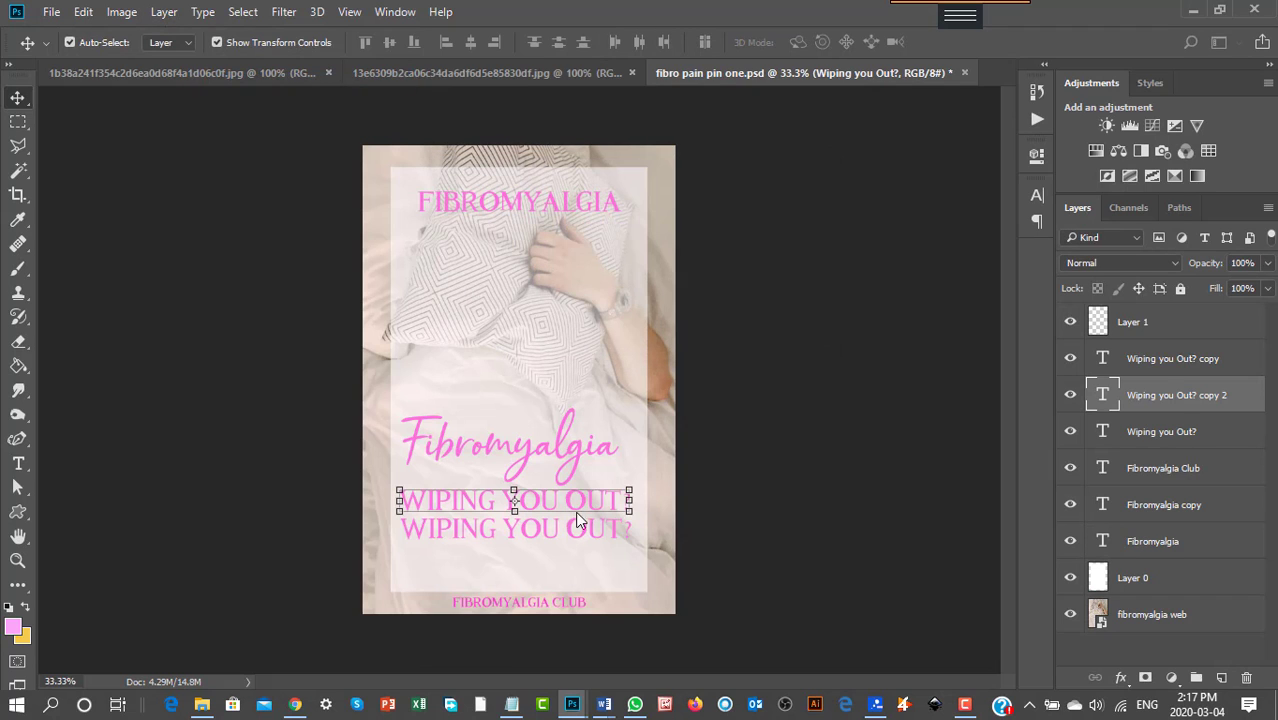
left_click_drag(537, 512, 535, 582)
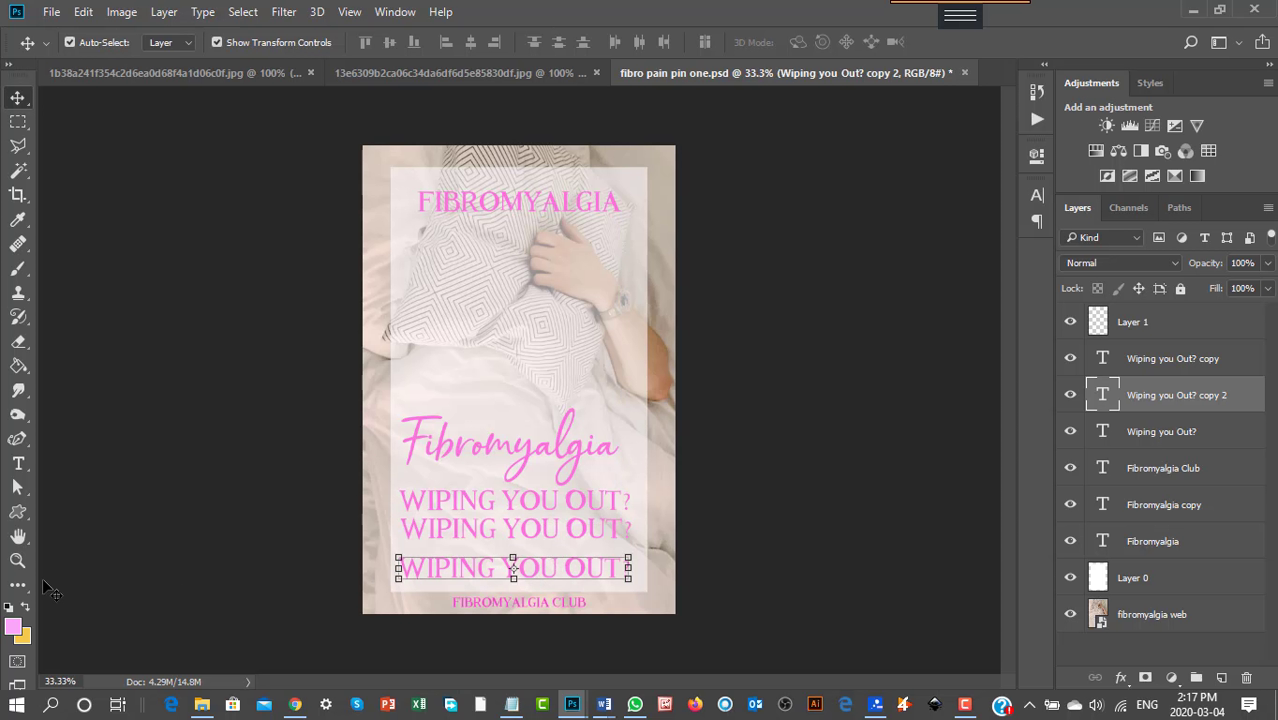
Replace the lowest "Wiping you Out?" line with "Call to action" and nudge it sideways to line up with the text above.
left_click(18, 463)
left_click(476, 567)
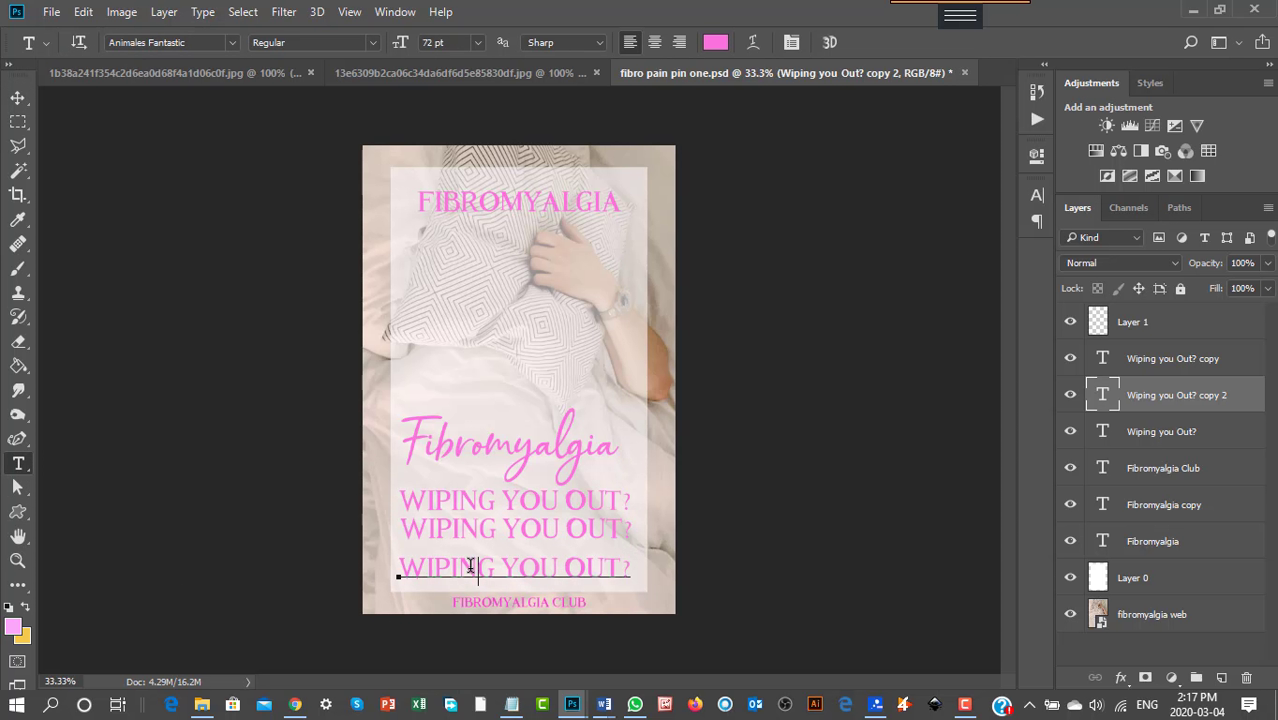
left_click_drag(399, 566, 744, 568)
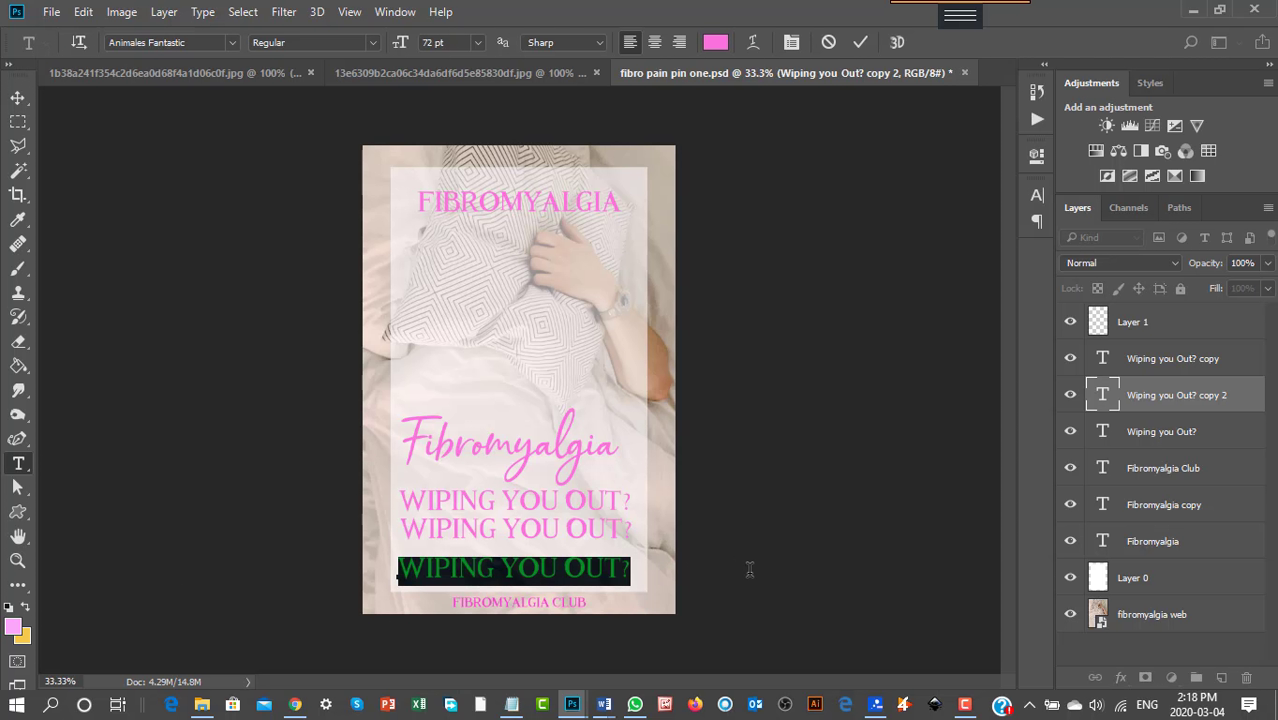
type("CALL TO")
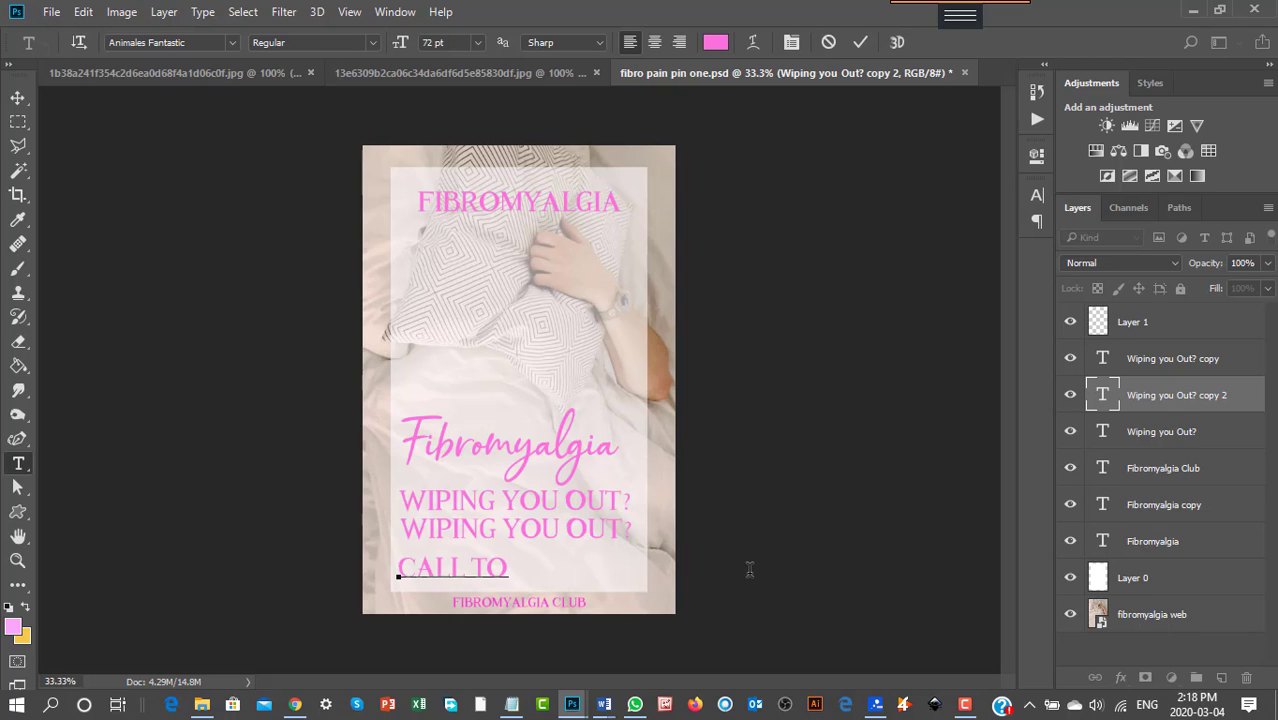
type(" A TION")
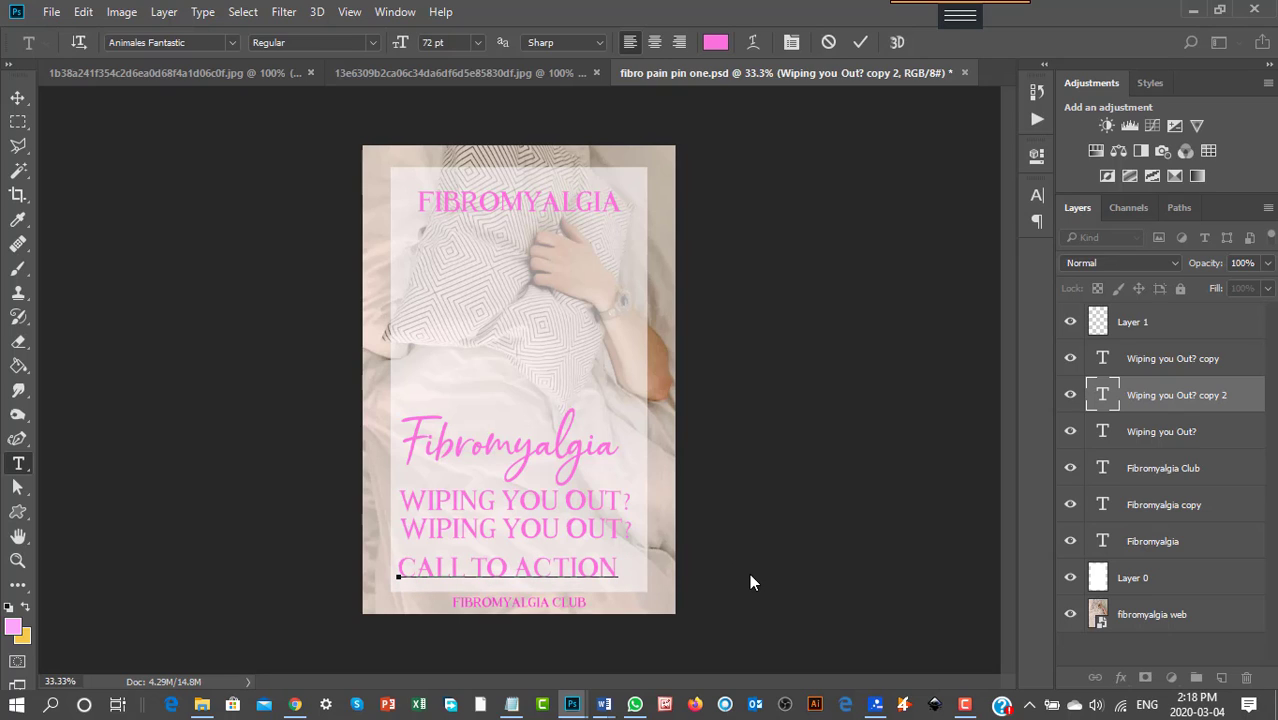
left_click(17, 97)
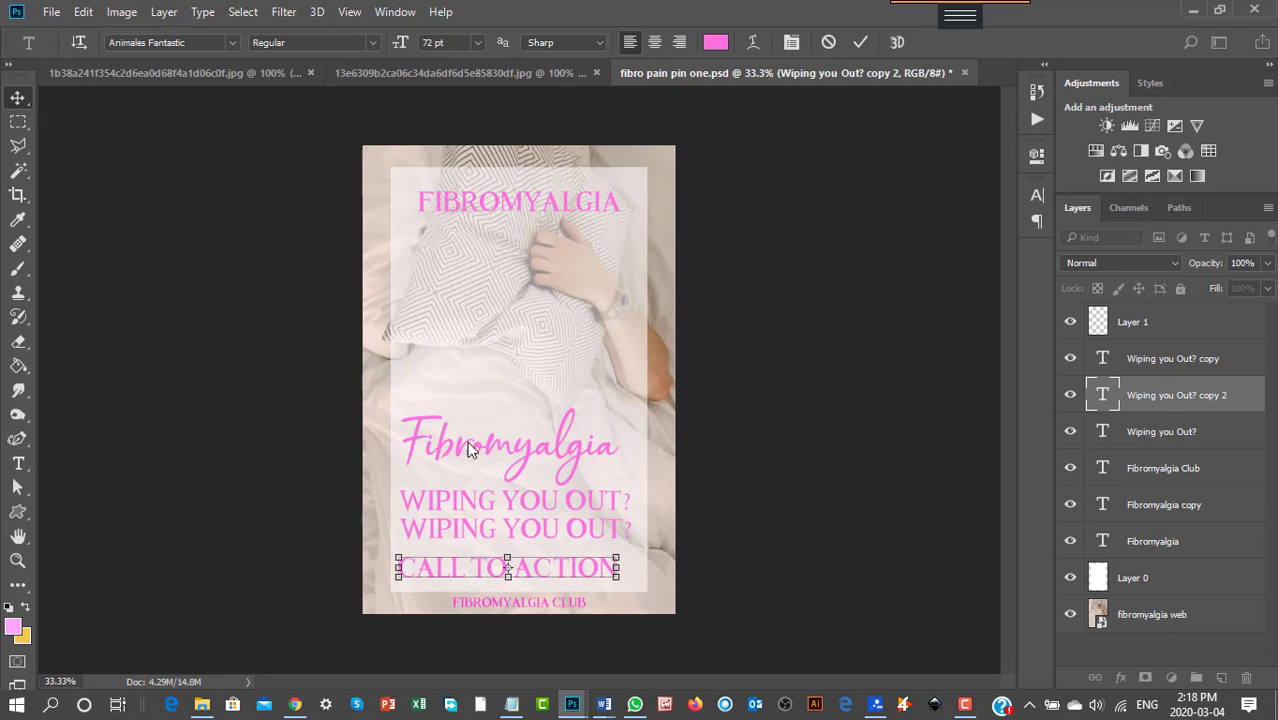
left_click_drag(537, 577, 543, 577)
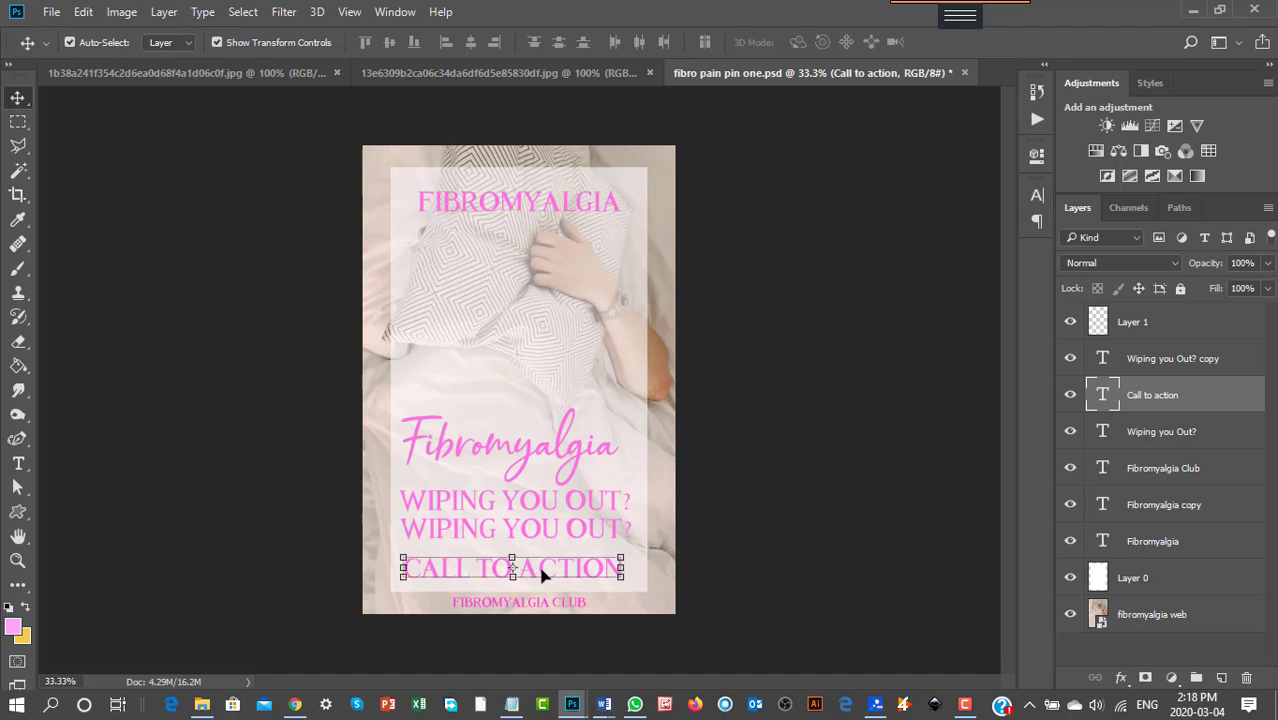
Duplicate the white overlay layer, Layer 0, within the same document as "Layer 0 copy".
left_click(1138, 585)
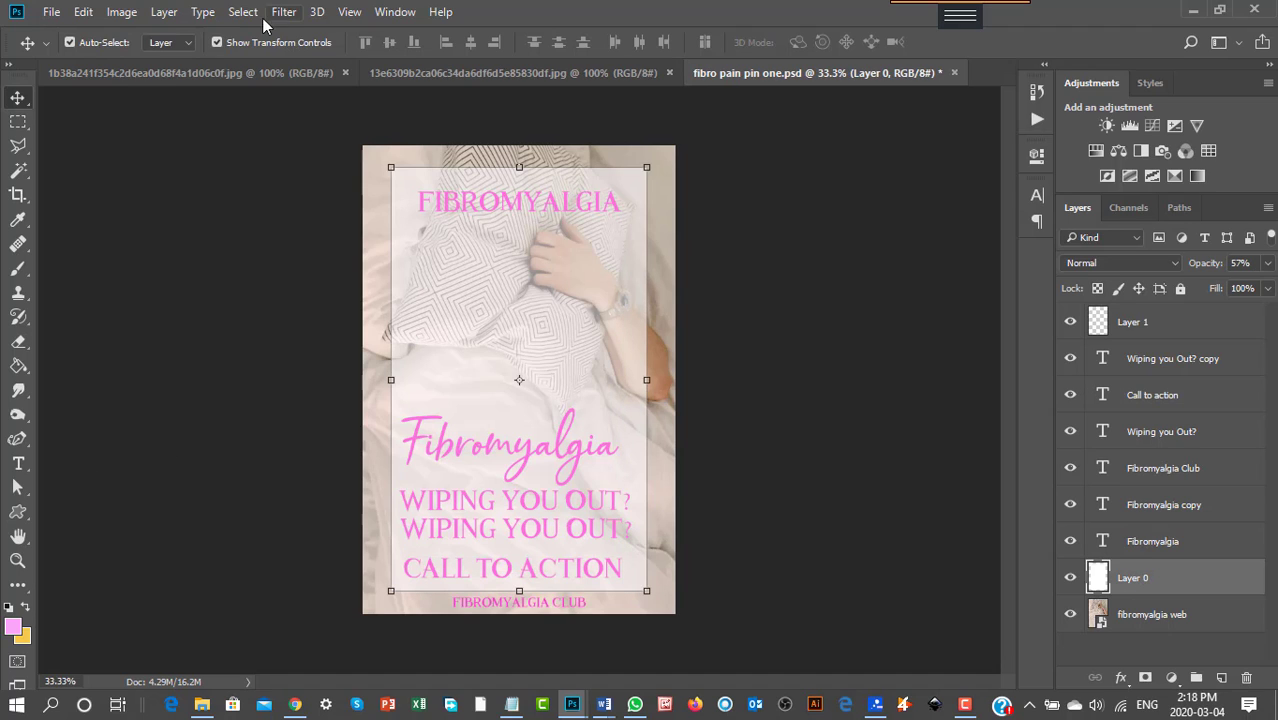
left_click(172, 13)
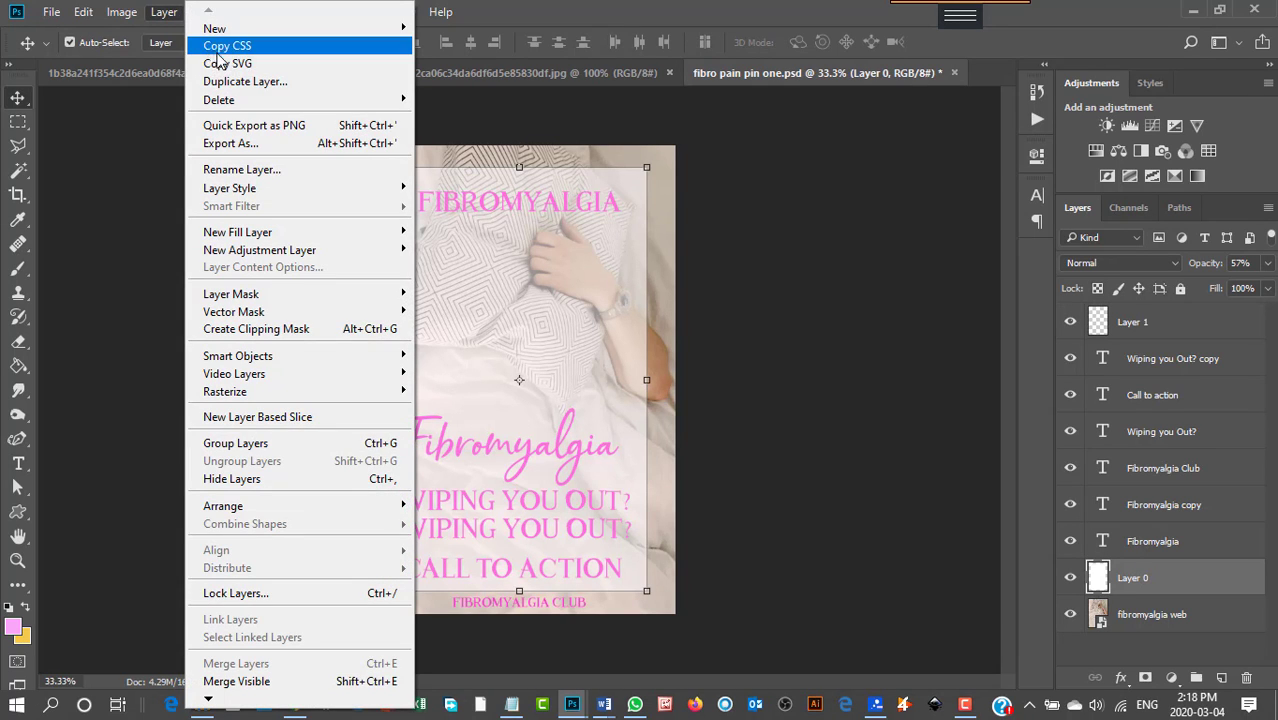
left_click(245, 81)
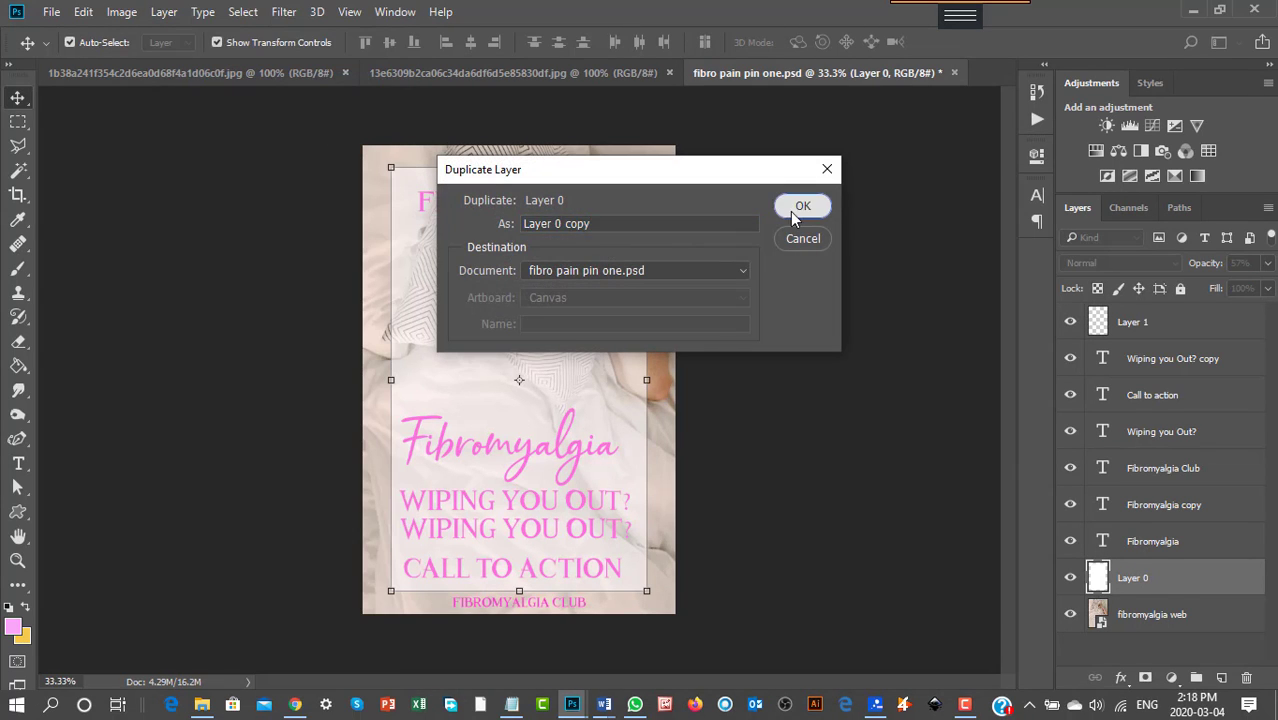
left_click(800, 208)
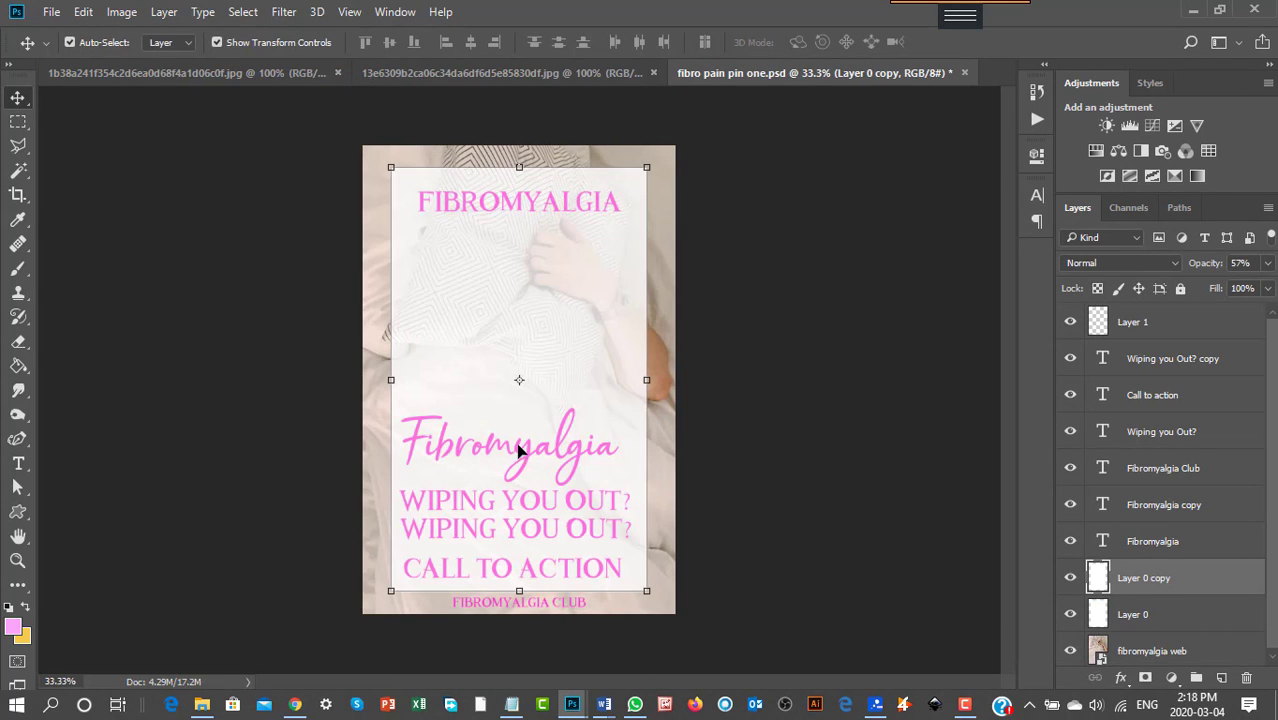
Scale the overlay copy to 90.49% wide by 8.24% high as a band behind "Call to action" and apply the transformation.
left_click_drag(519, 167, 544, 546)
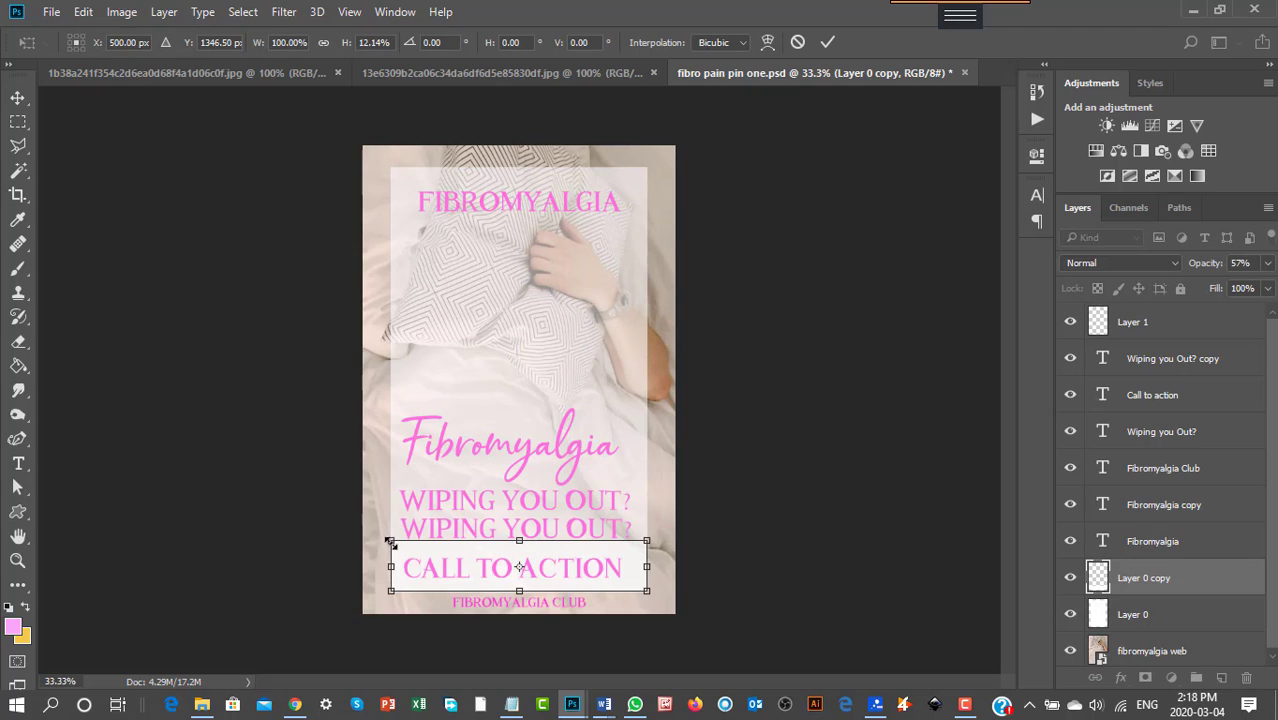
left_click_drag(390, 541, 399, 549)
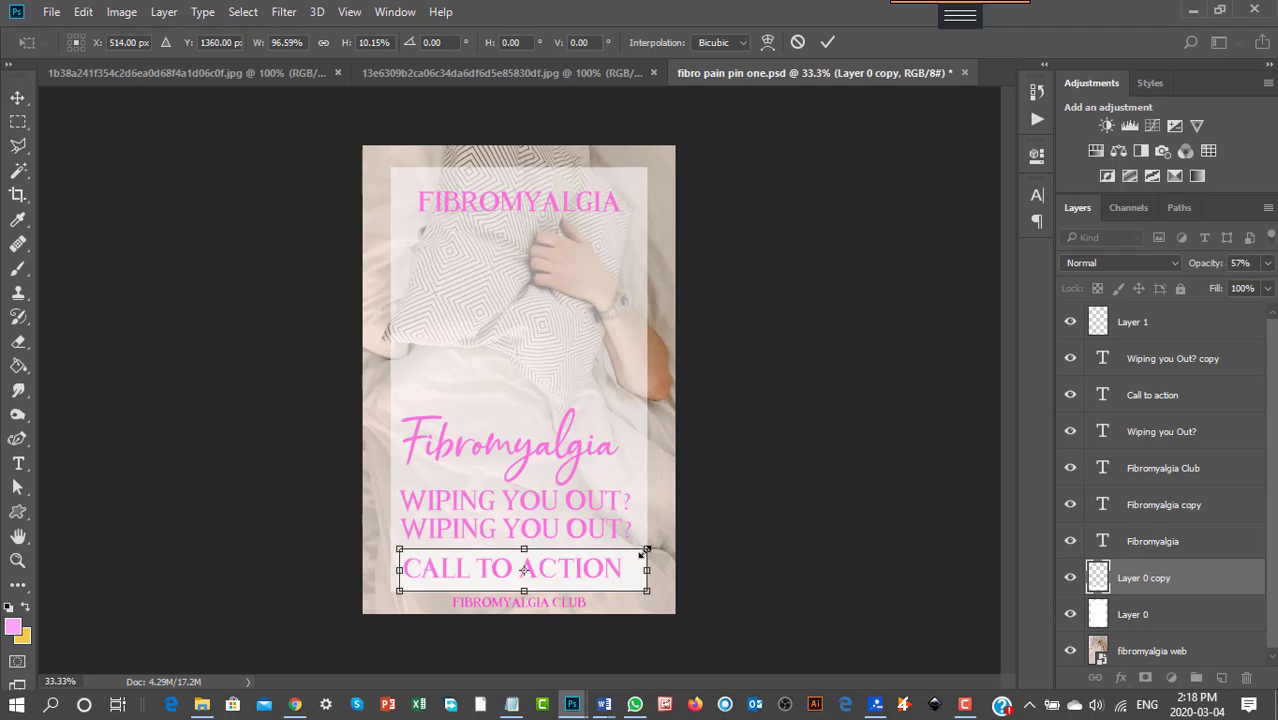
left_click_drag(646, 550, 575, 562)
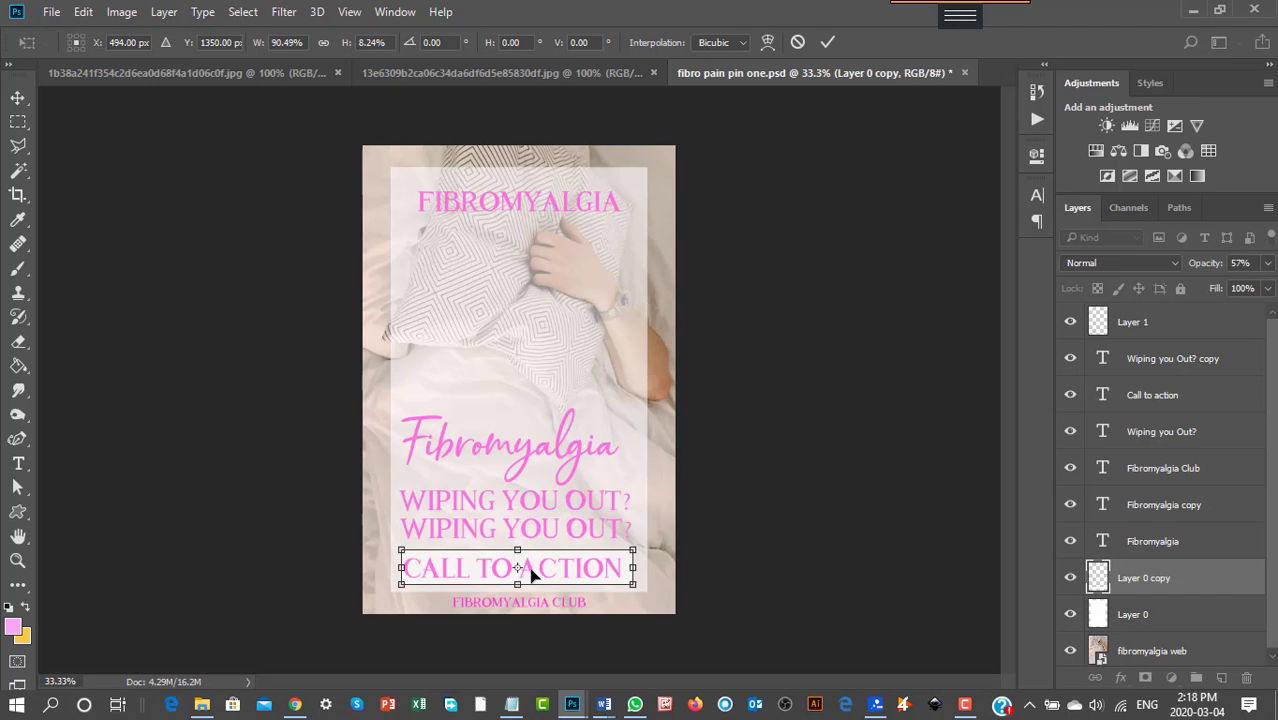
left_click_drag(531, 573, 532, 573)
left_click(18, 97)
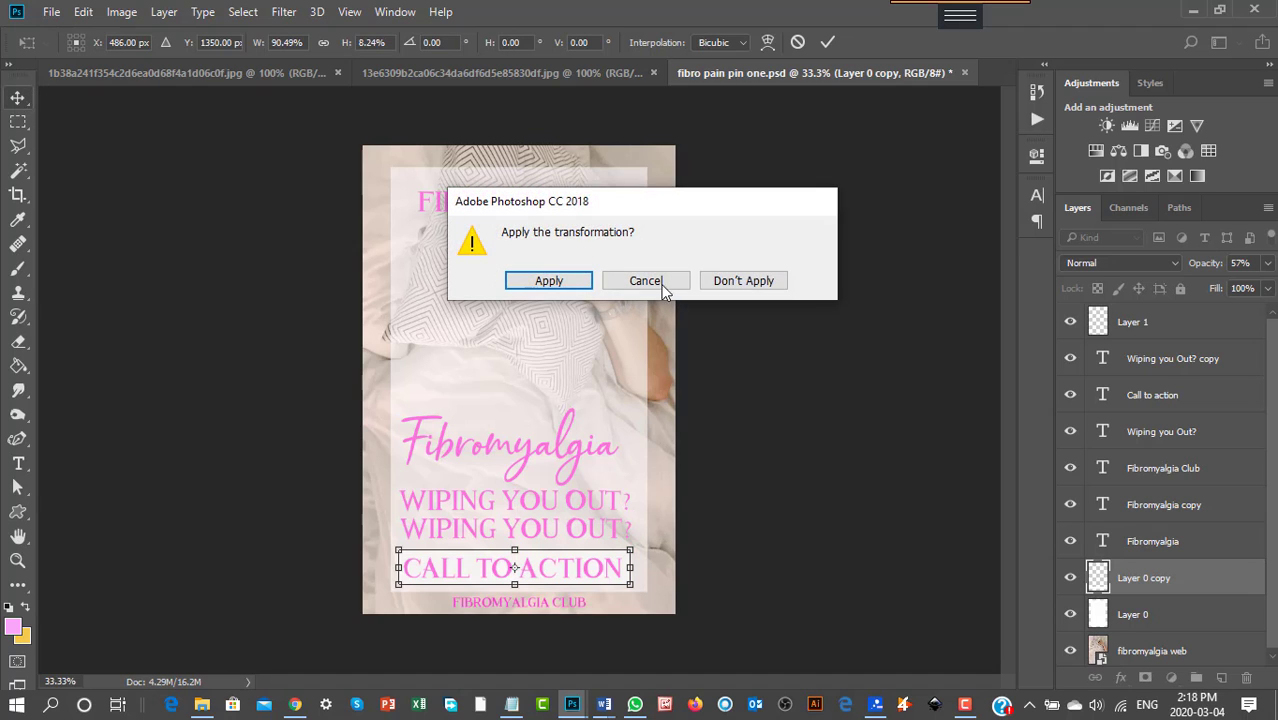
left_click(545, 281)
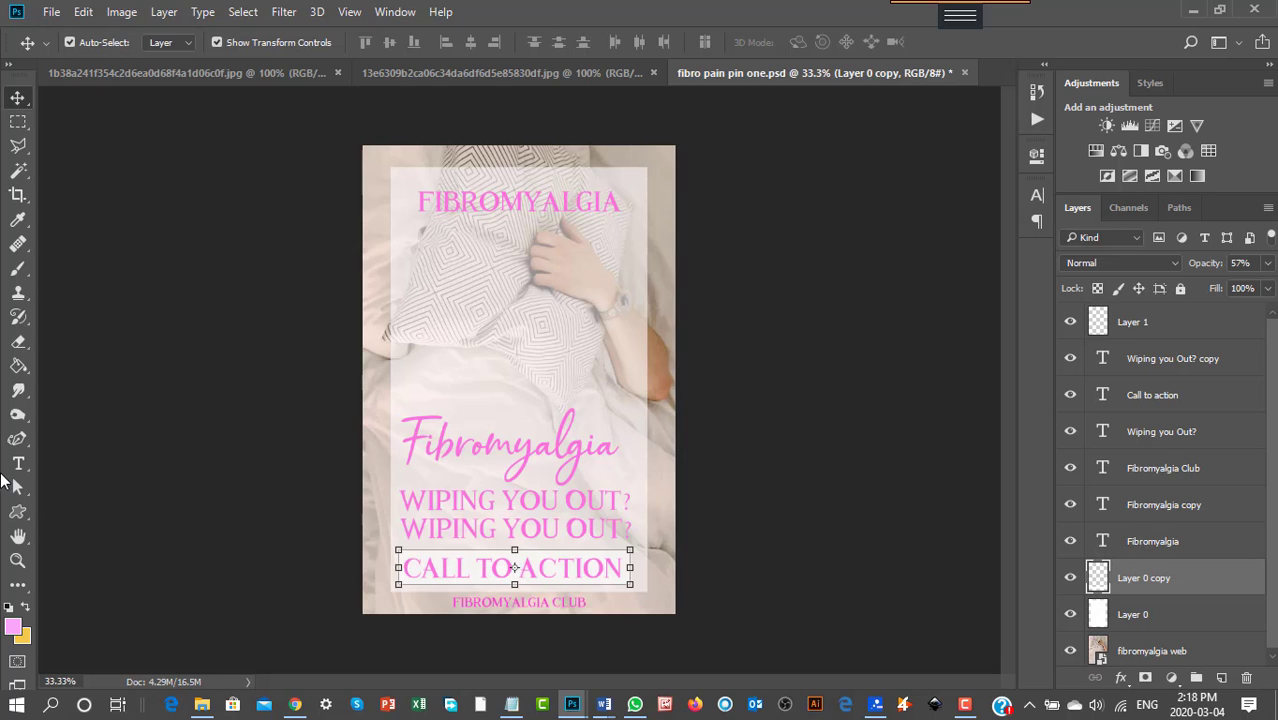
Set the foreground colour to a dark magenta and fill the band behind "Call to action" with it using the Paint Bucket.
left_click(15, 626)
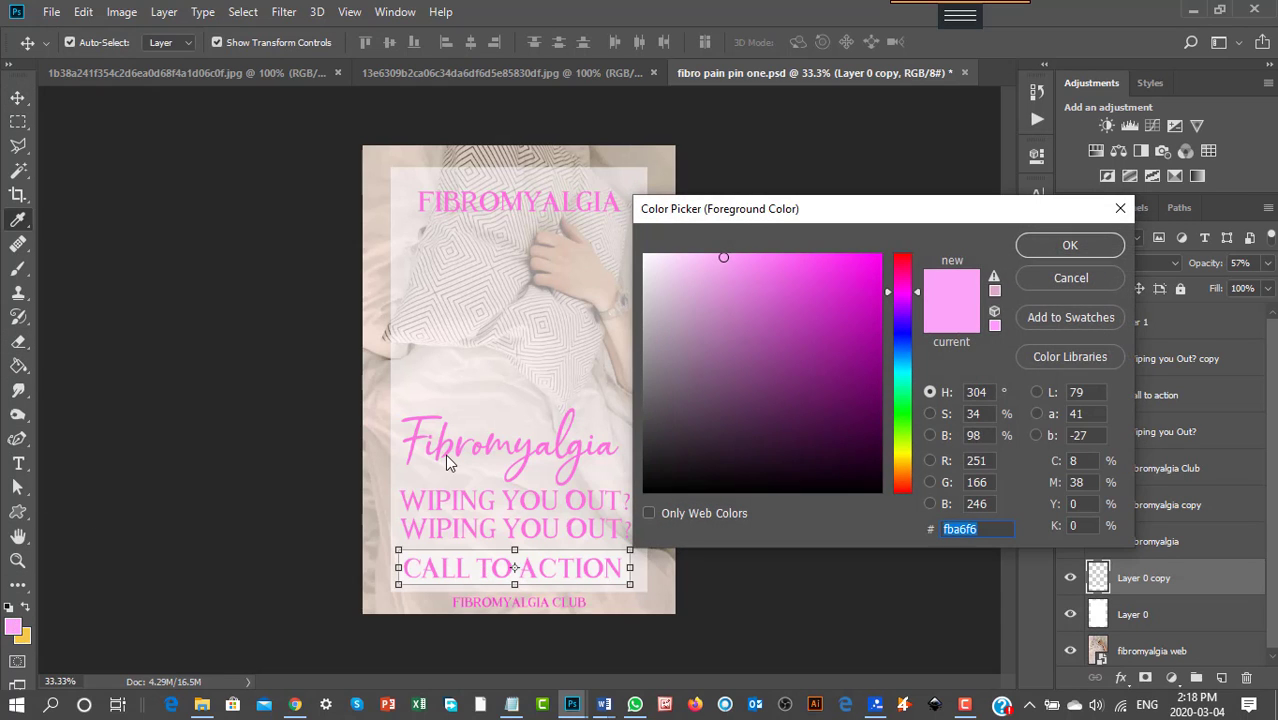
left_click(857, 328)
left_click(1068, 247)
key("v")
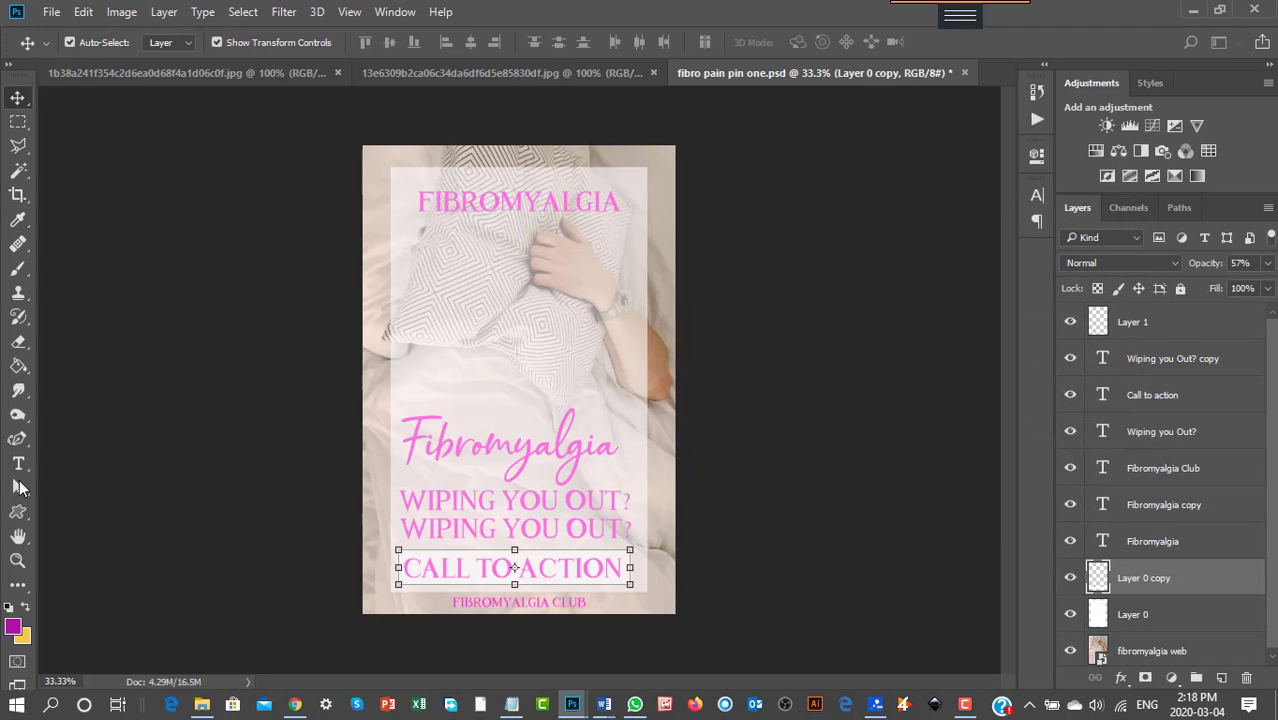
left_click(18, 366)
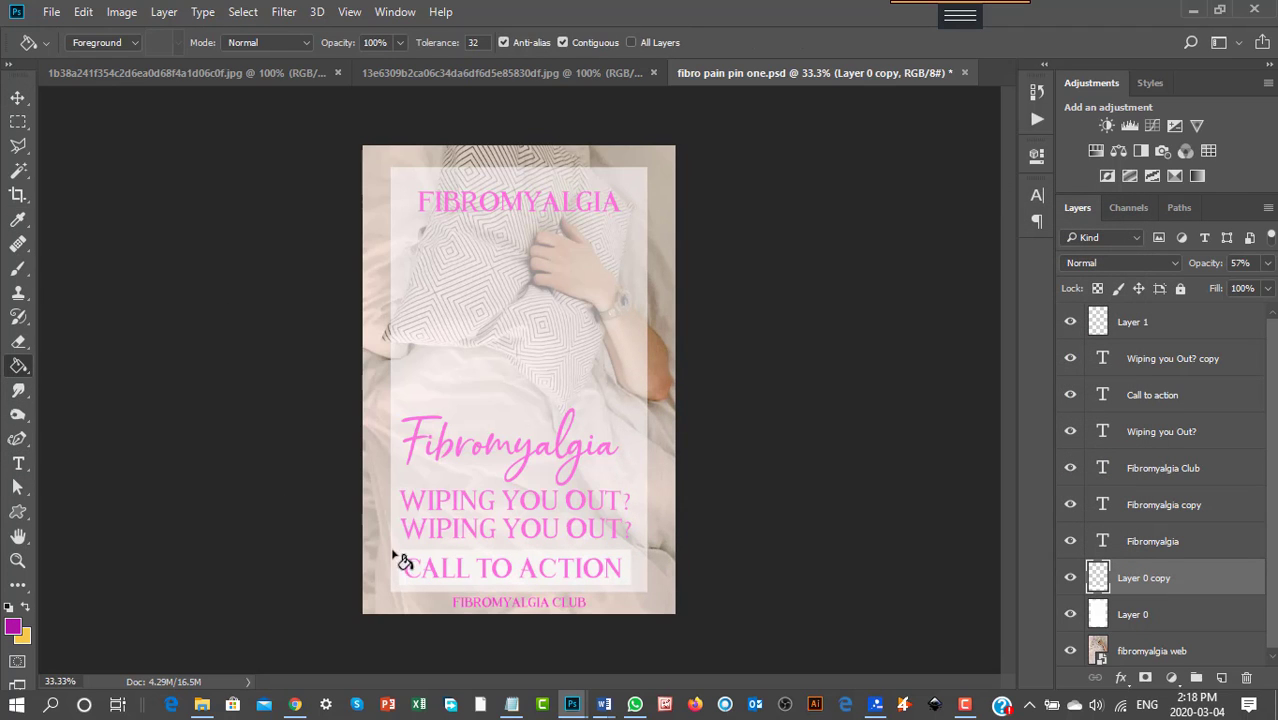
left_click(476, 571)
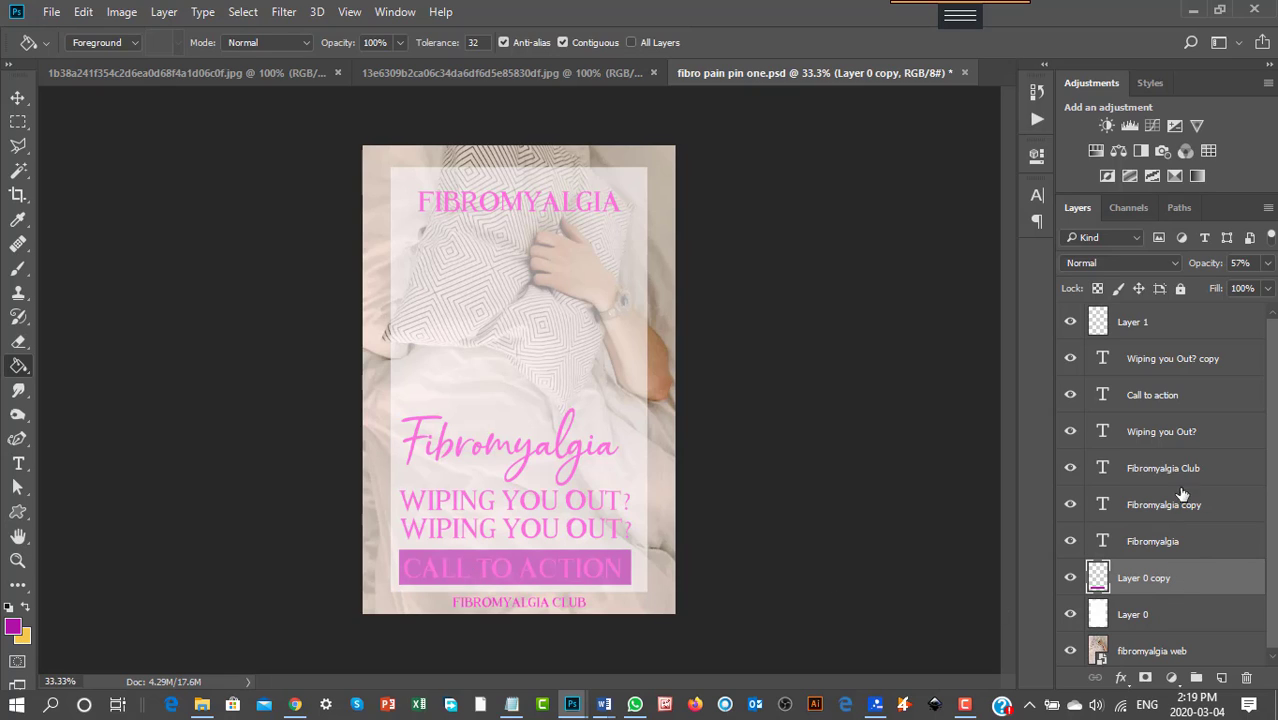
left_click(18, 97)
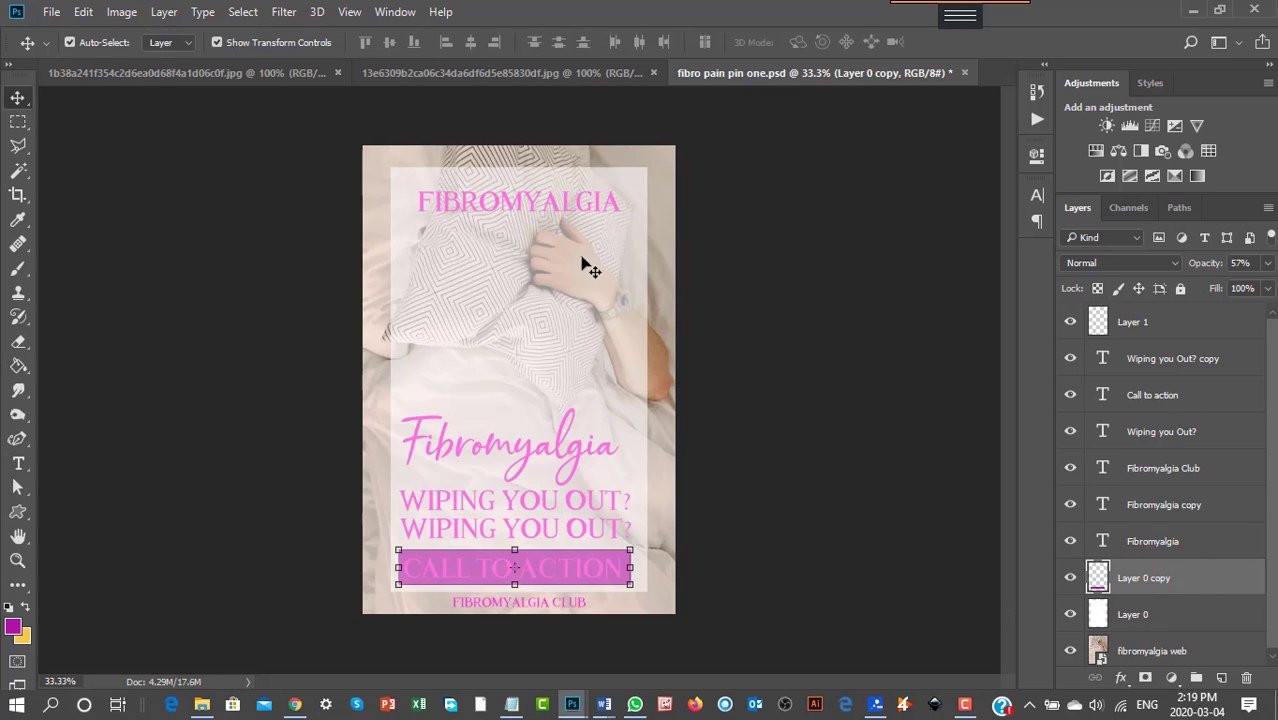
Change the colour of the "Call to action" text to near-white fefdfe.
left_click(1158, 396)
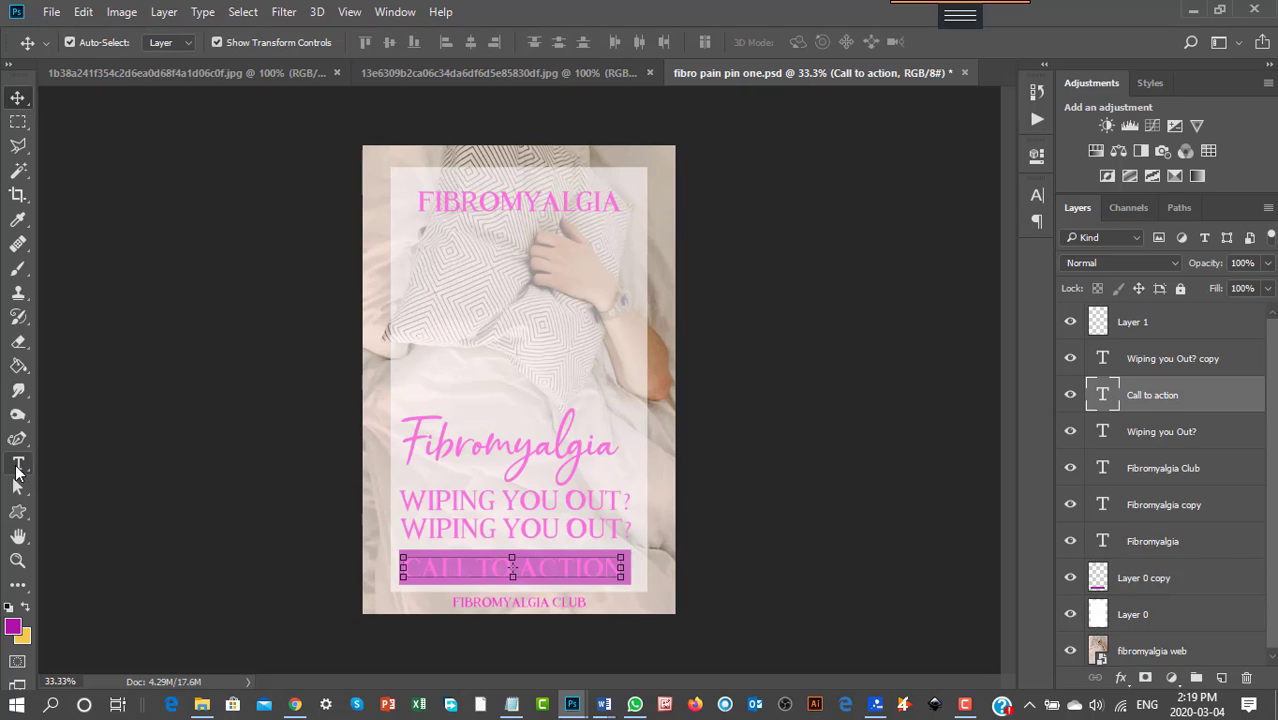
left_click(18, 463)
left_click(537, 570)
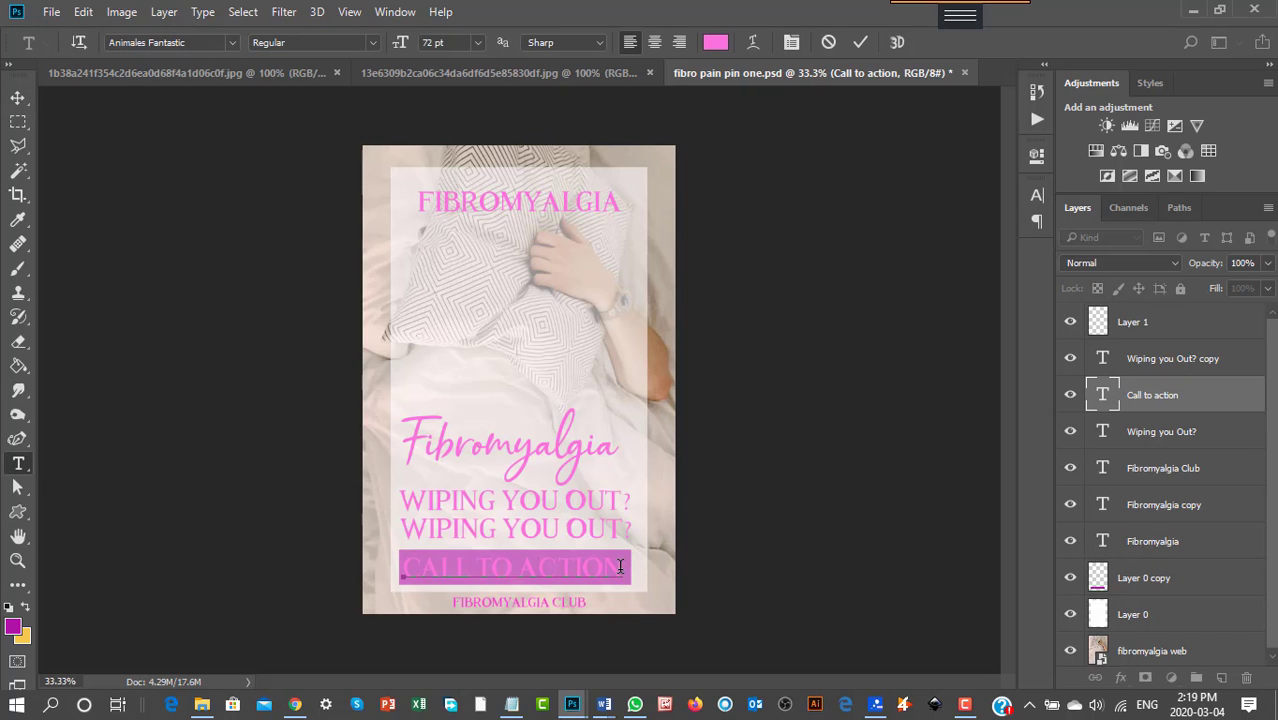
left_click_drag(623, 566, 355, 557)
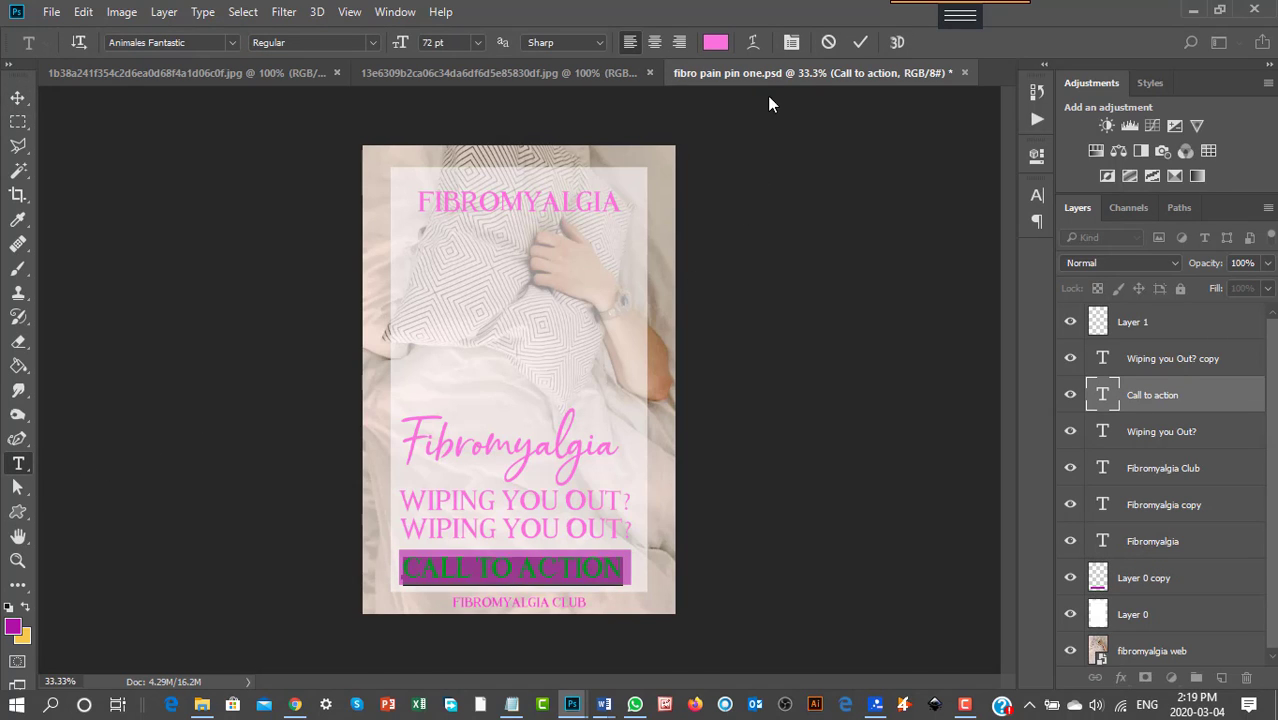
left_click(715, 42)
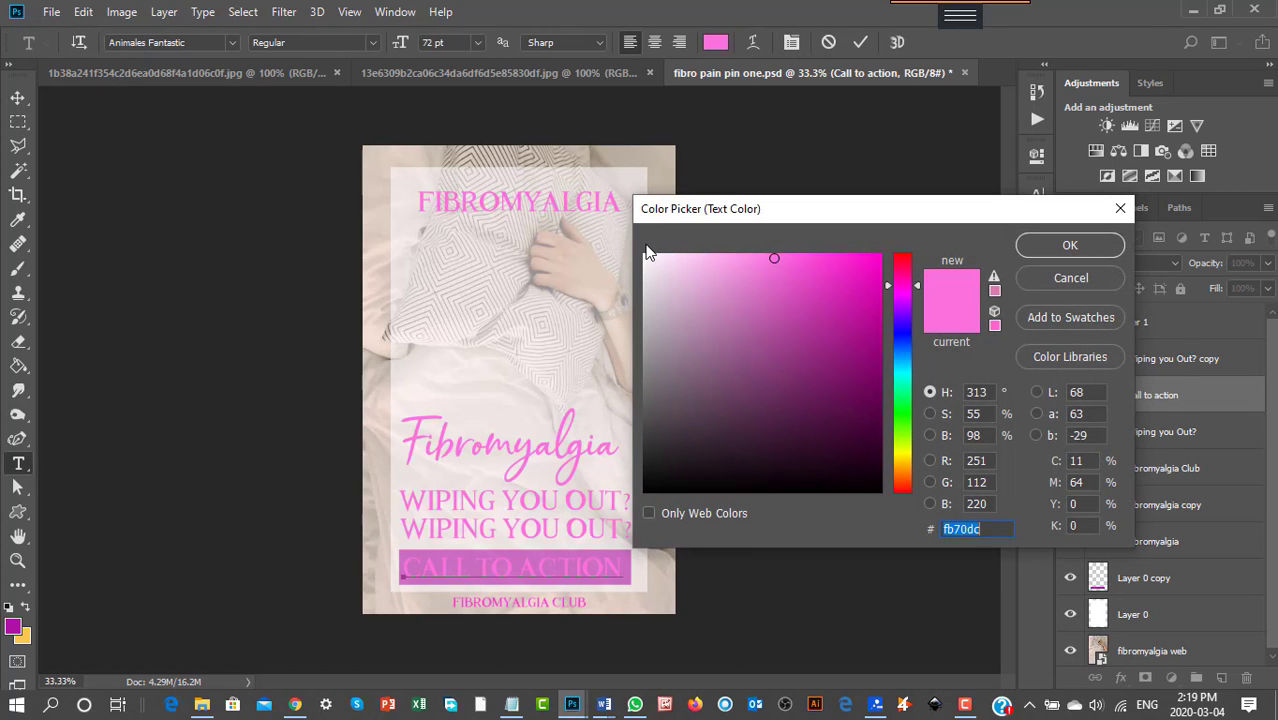
left_click(645, 255)
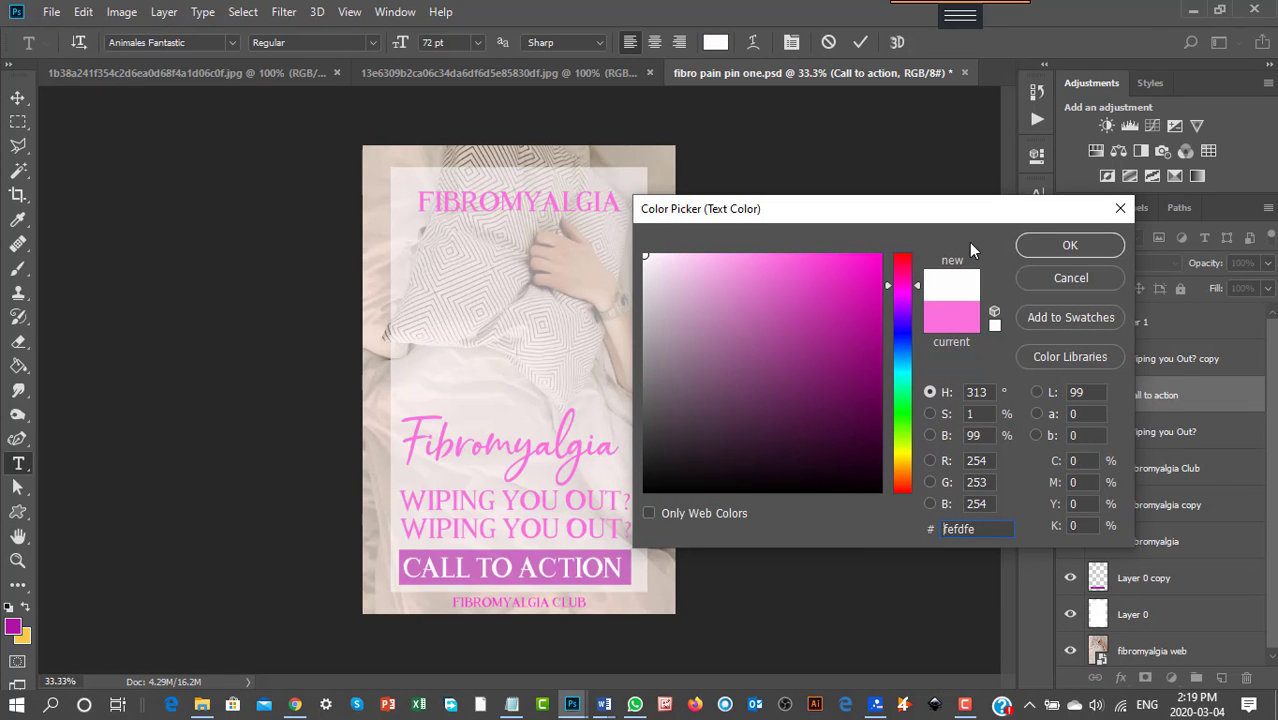
left_click(1059, 247)
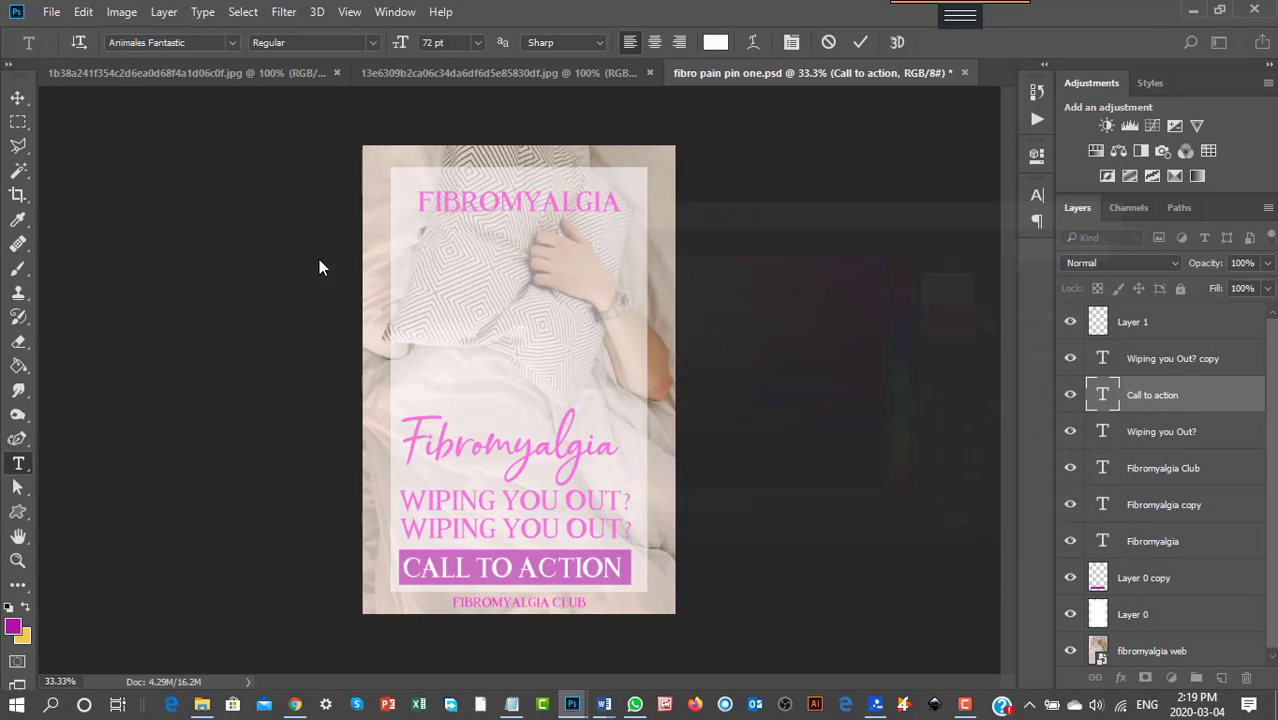
left_click(22, 97)
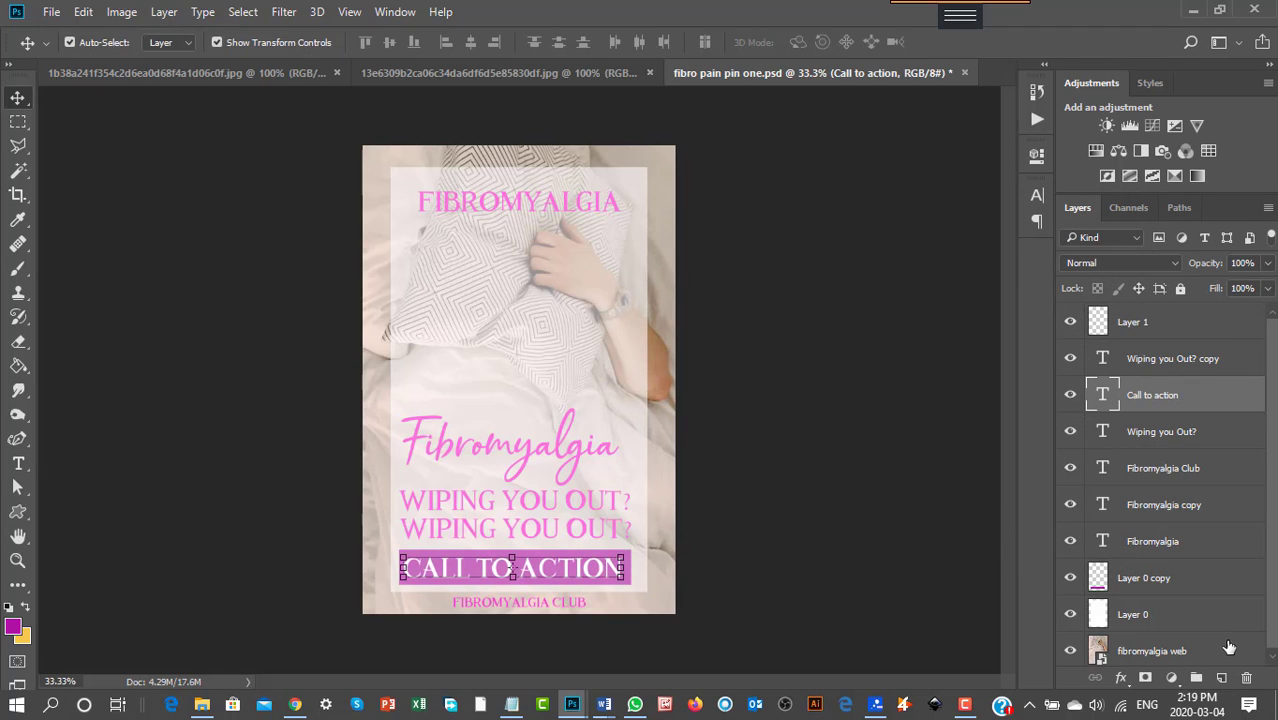
Duplicate the magenta band layer, Layer 0 copy, within the same document as "Layer 0 copy 2".
left_click(1208, 613)
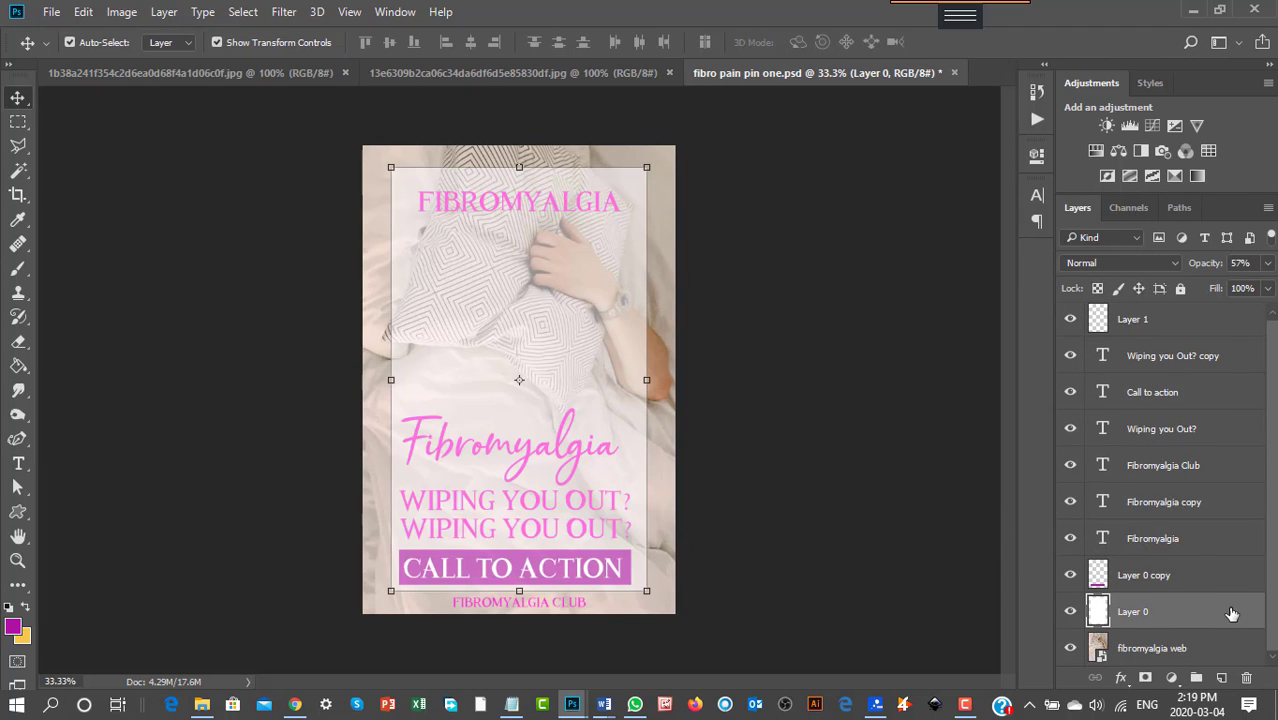
left_click(1214, 648)
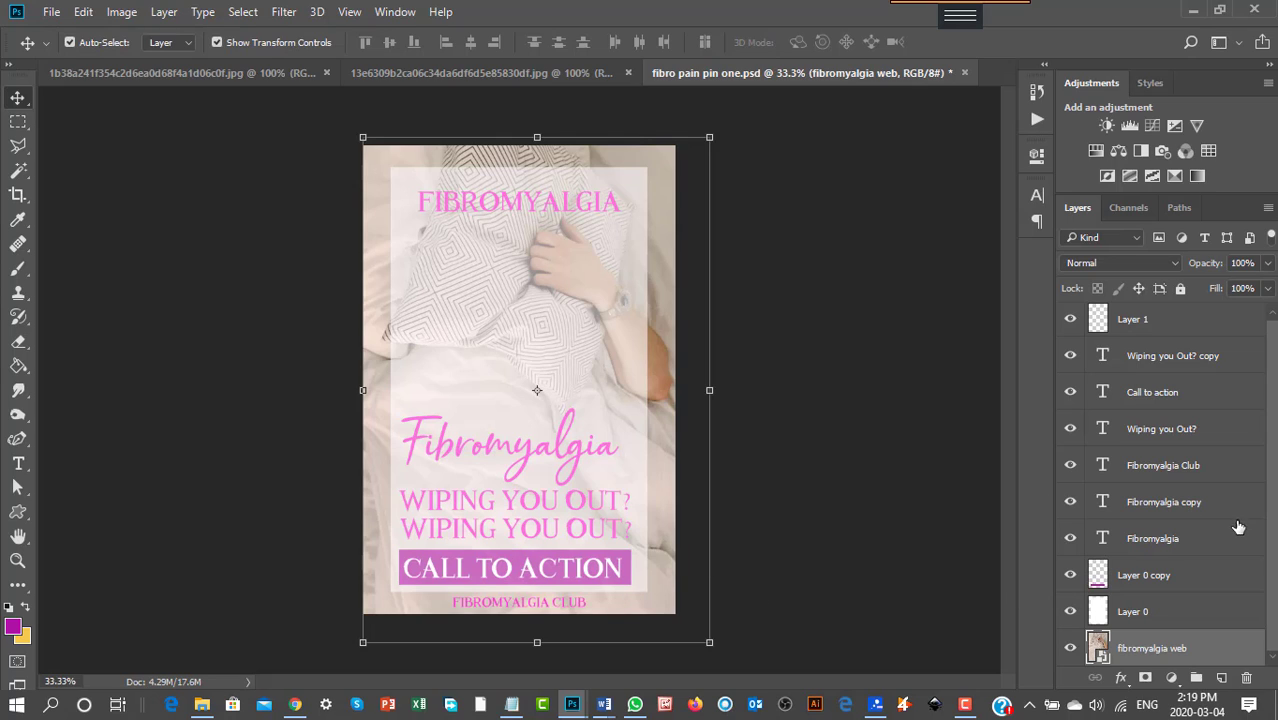
left_click(1170, 578)
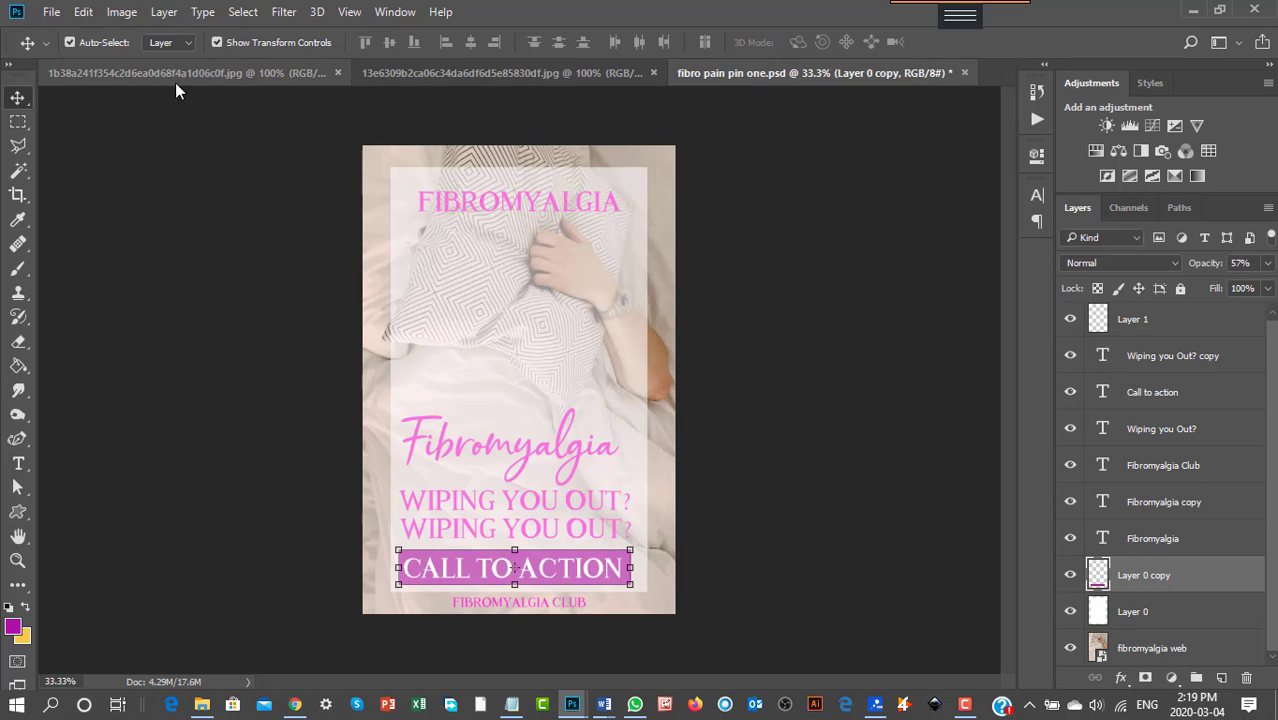
left_click(164, 12)
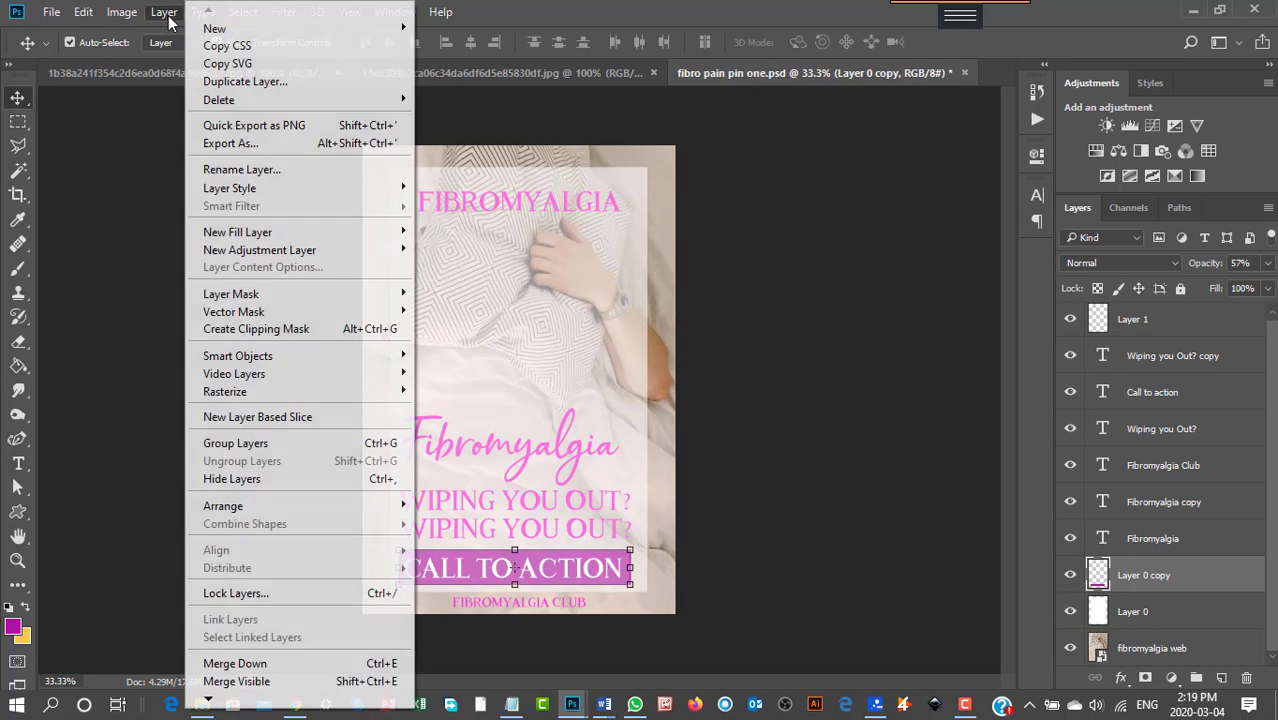
left_click(205, 77)
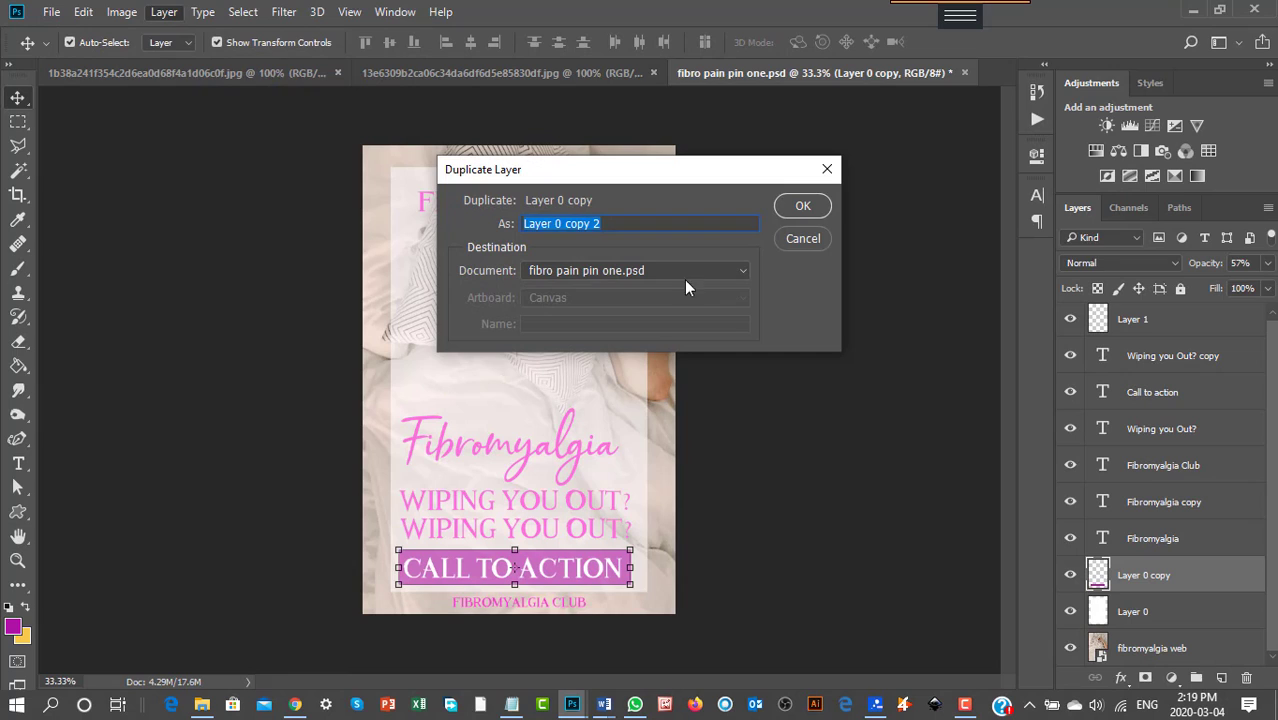
left_click(803, 205)
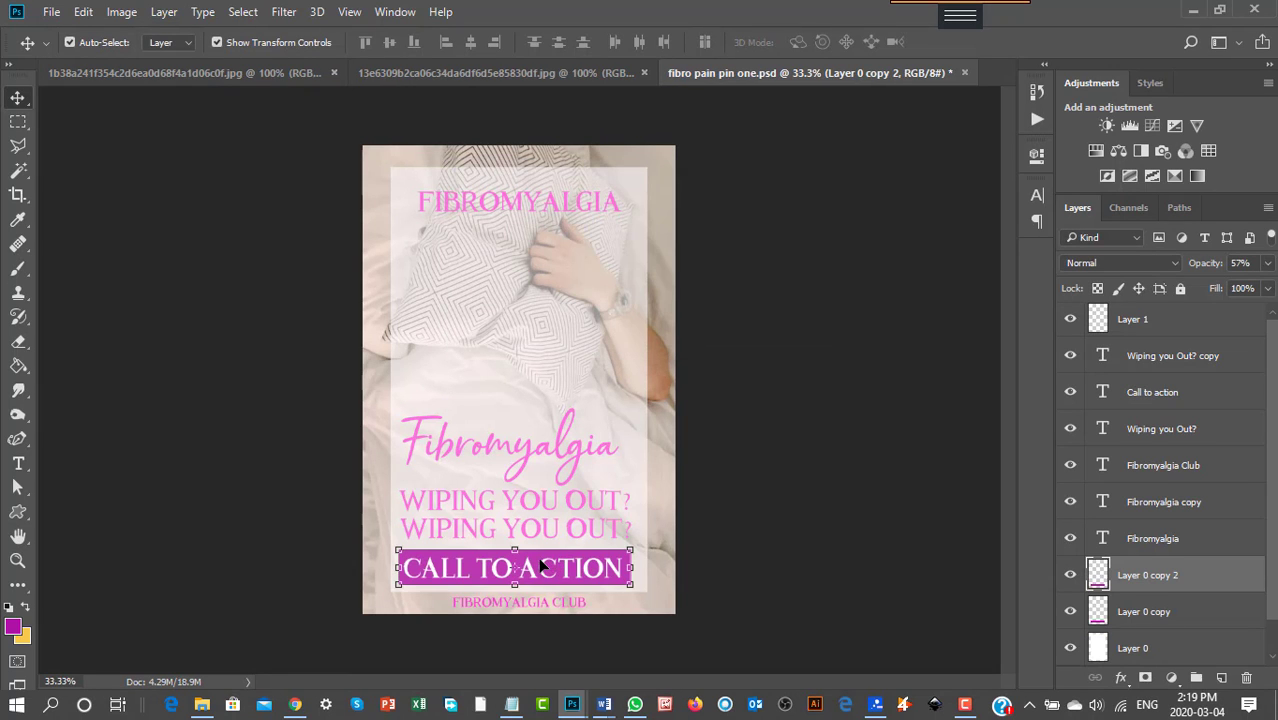
Move the duplicated magenta band up behind the uppermost "Fibromyalgia" headline and place the "Call to action" text back on the lower band.
mouse_move(540, 566)
left_mouse_down()
mouse_move(556, 394)
mouse_move(593, 277)
mouse_move(551, 320)
mouse_move(543, 566)
left_mouse_up()
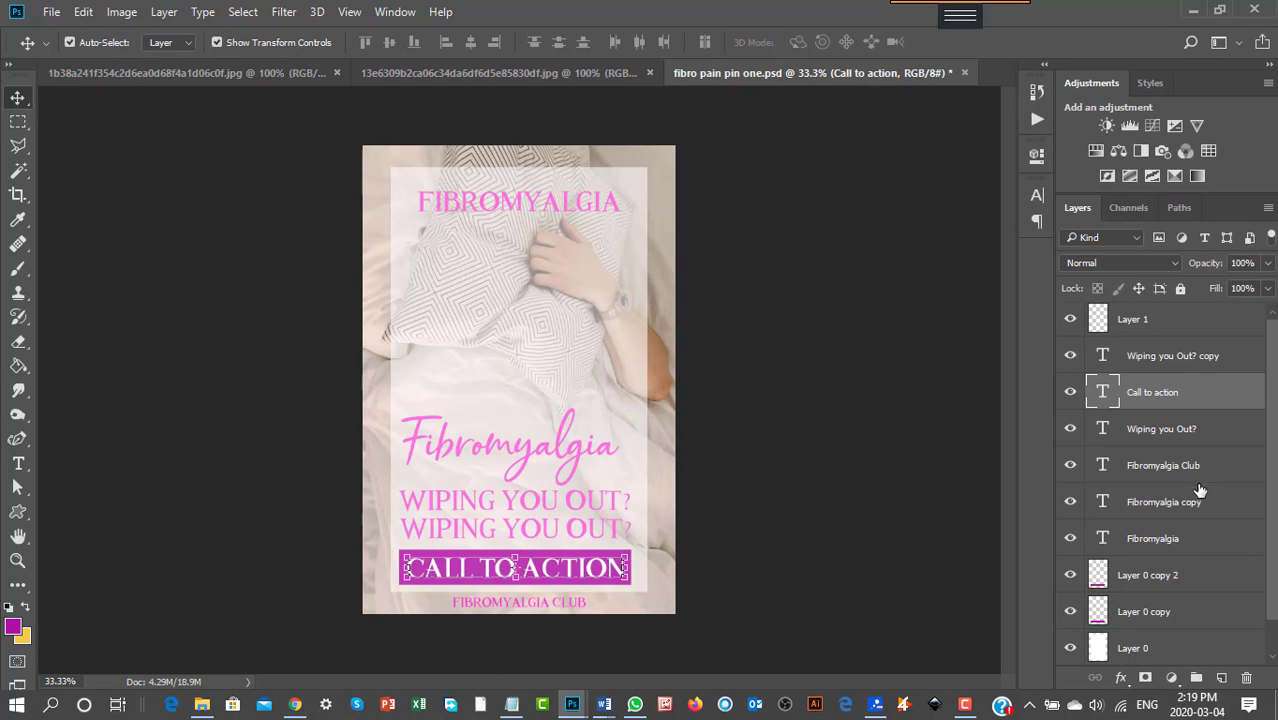
left_click(1160, 574)
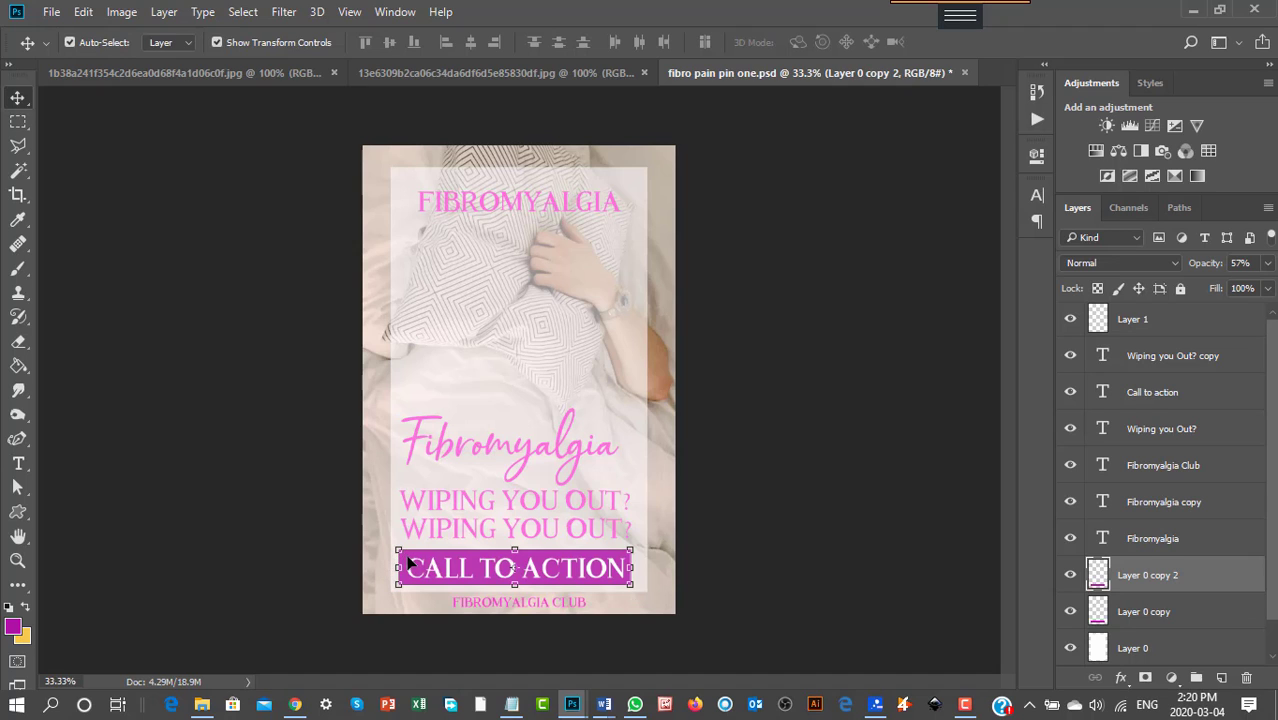
left_click_drag(476, 572, 514, 318)
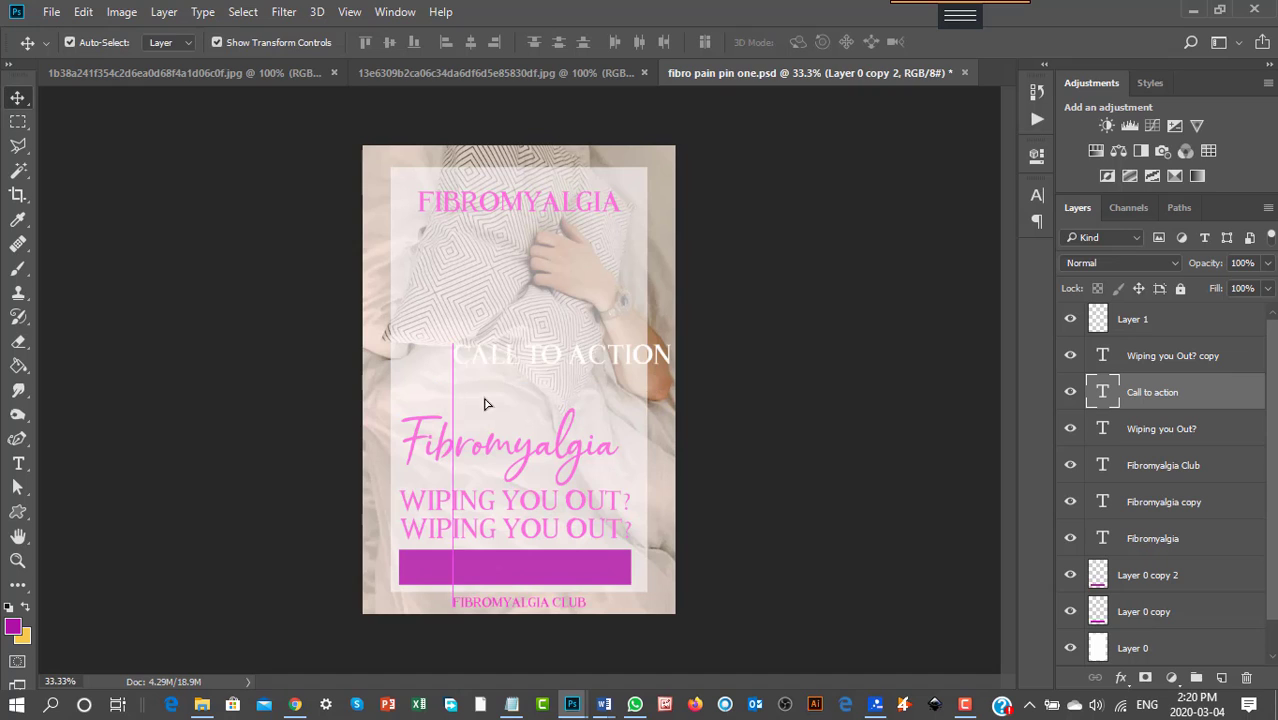
left_click(500, 578)
left_click_drag(474, 576, 478, 210)
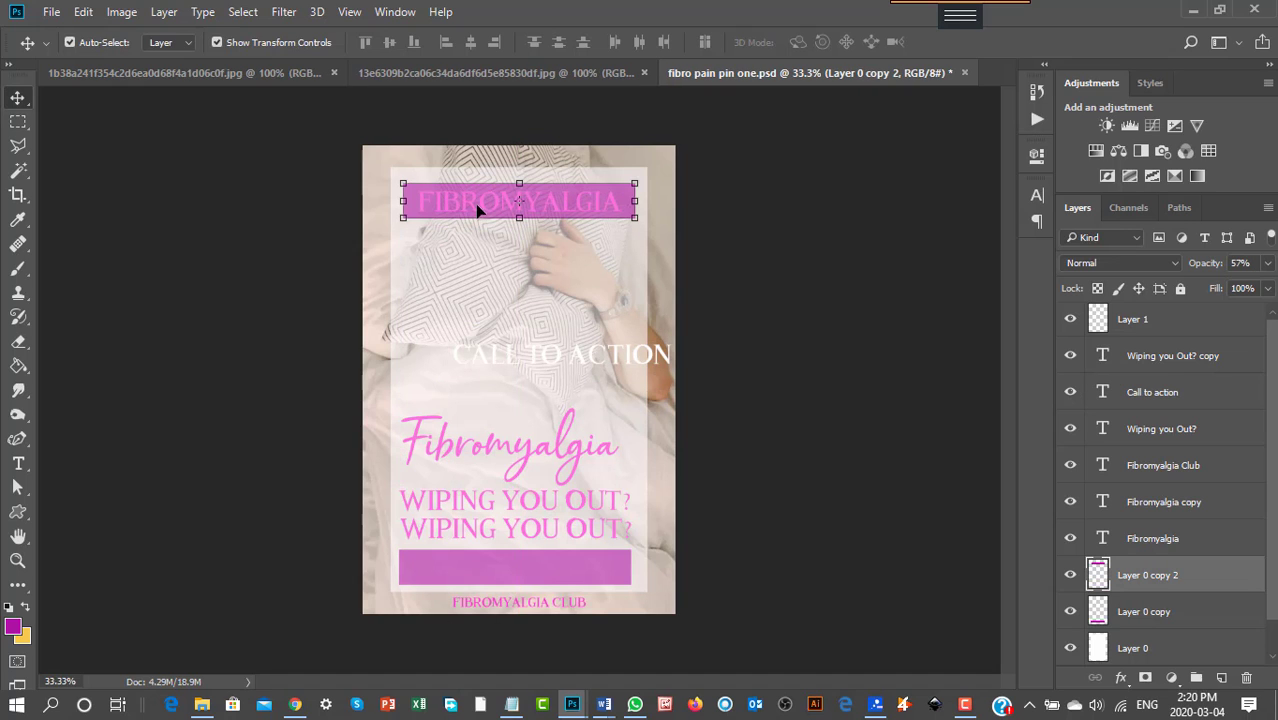
left_click(556, 365)
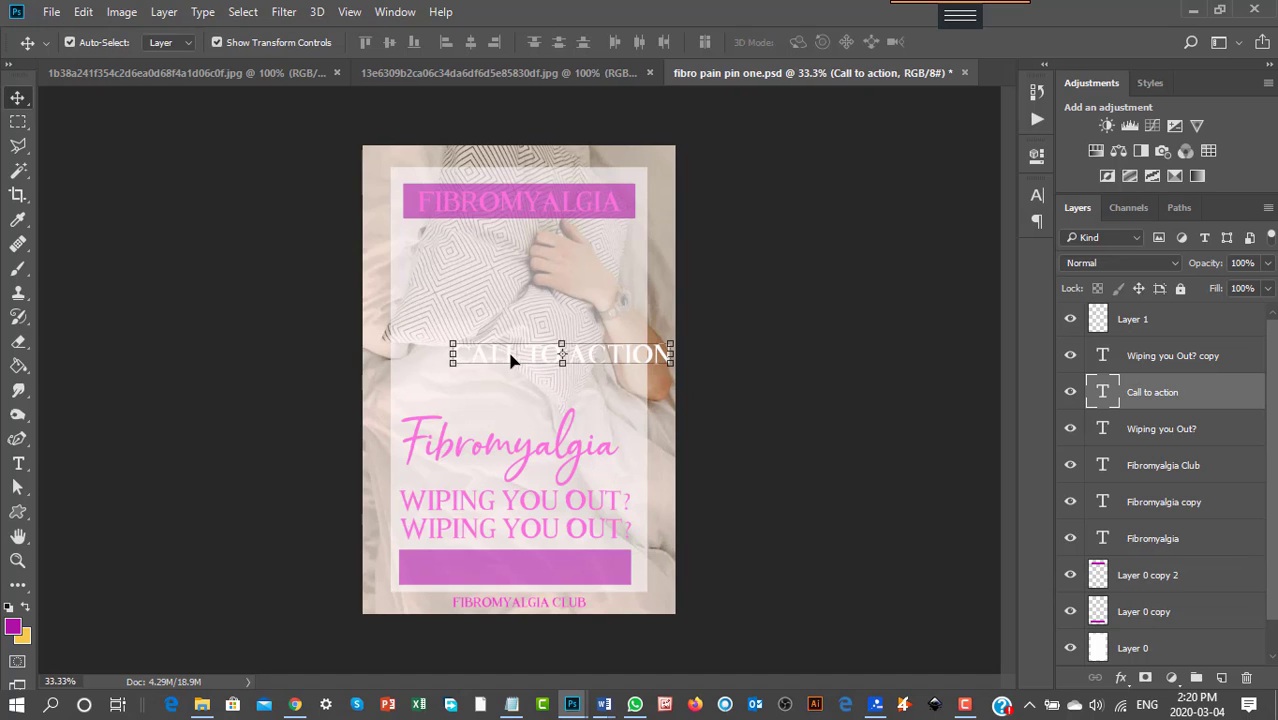
left_click_drag(508, 360, 462, 571)
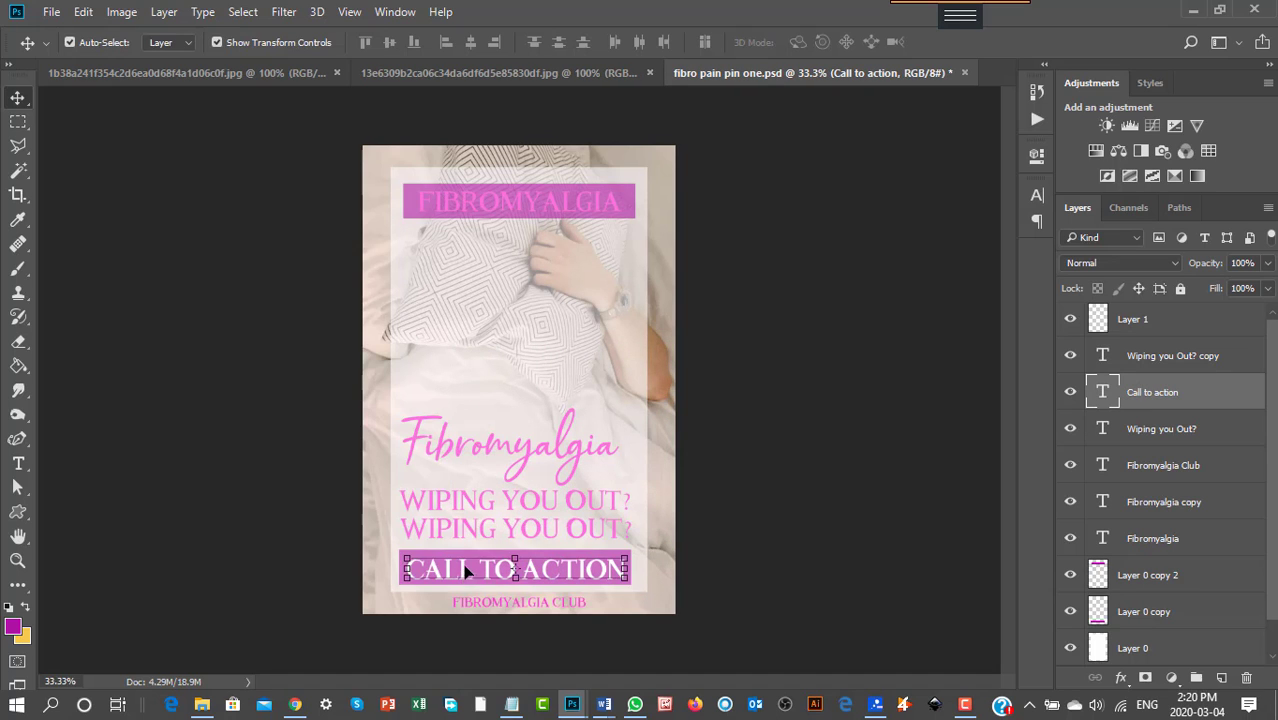
Change the colour of the uppermost "Fibromyalgia" headline, on the new magenta band, to near-white.
left_click(1168, 542)
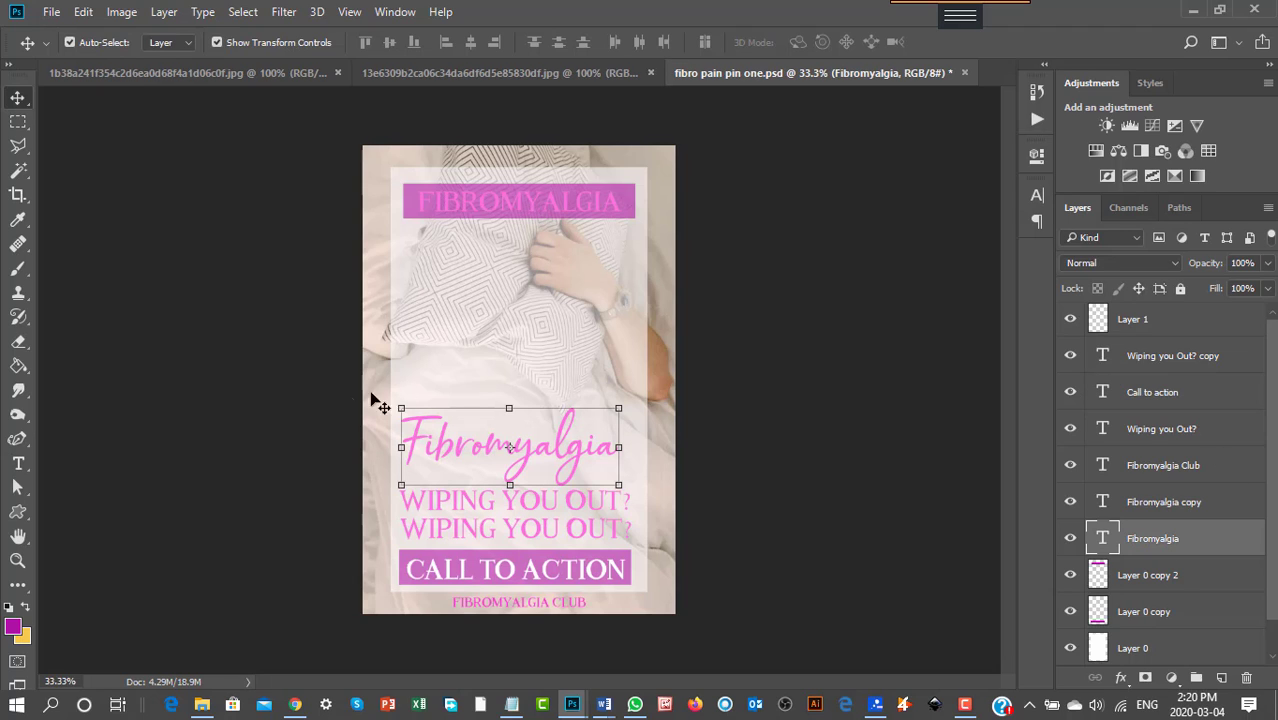
left_click(1176, 506)
left_click(1176, 506)
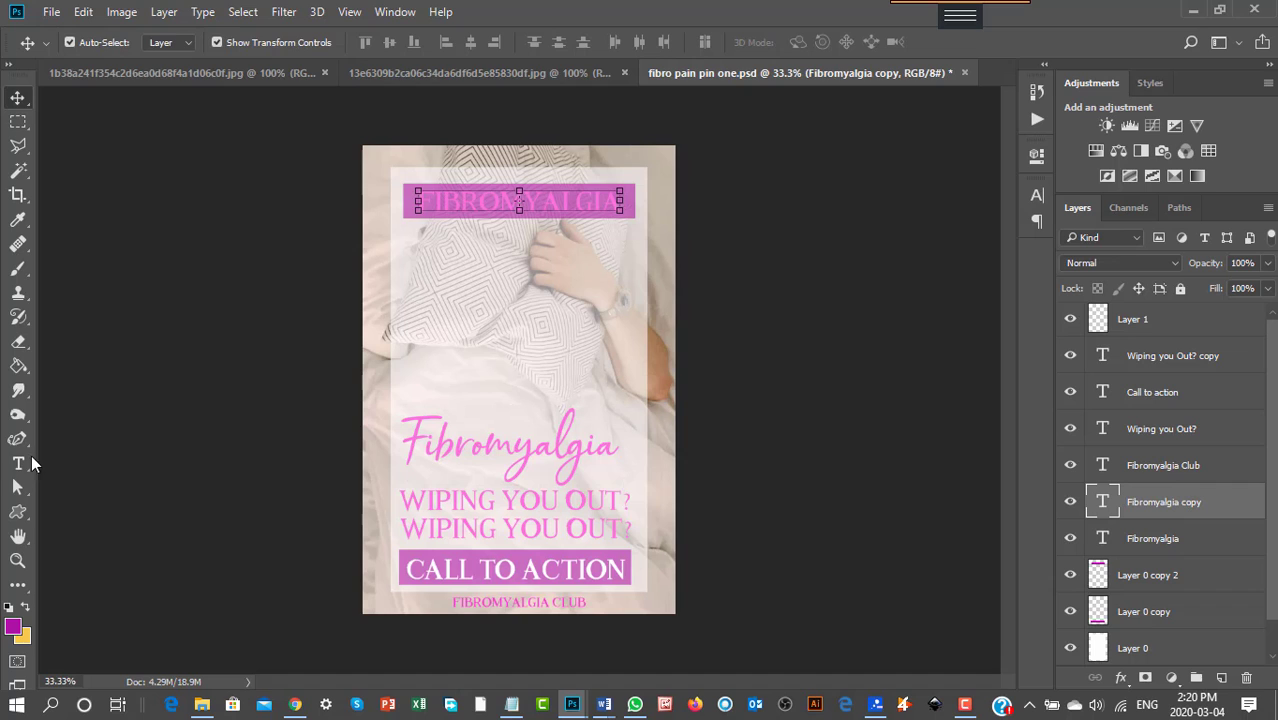
left_click(18, 463)
left_click(502, 198)
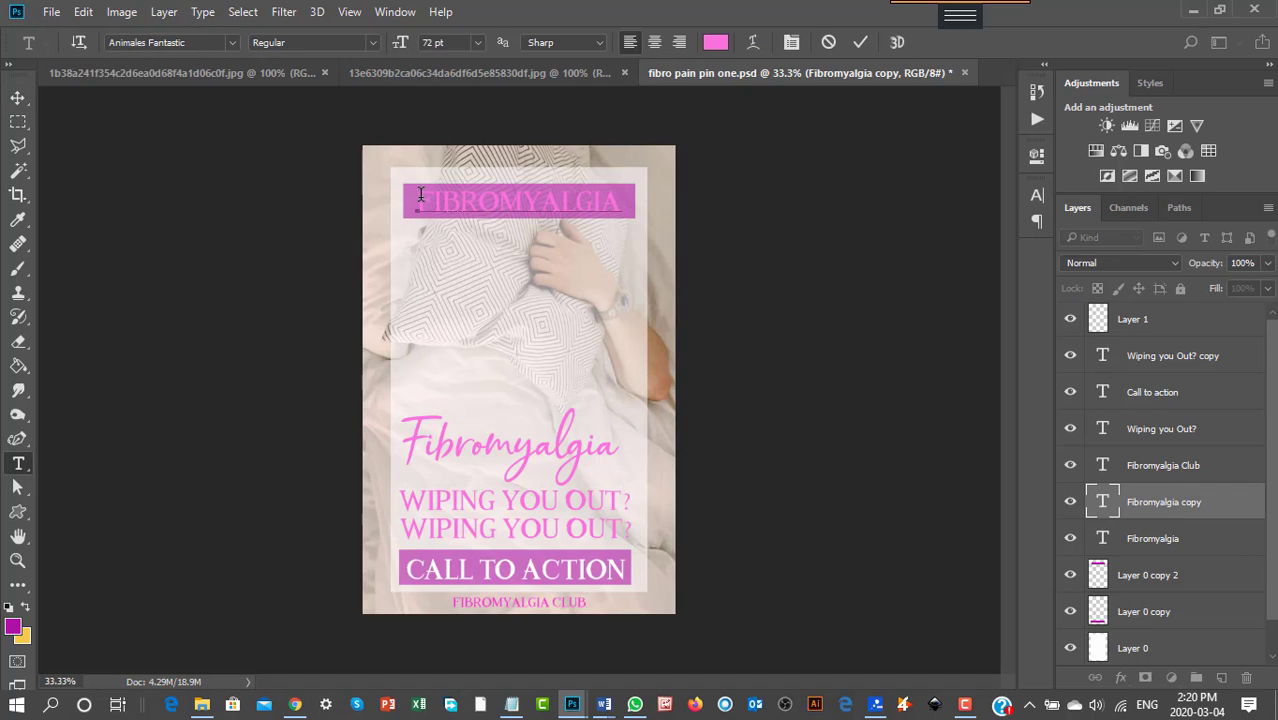
left_click_drag(419, 195, 664, 200)
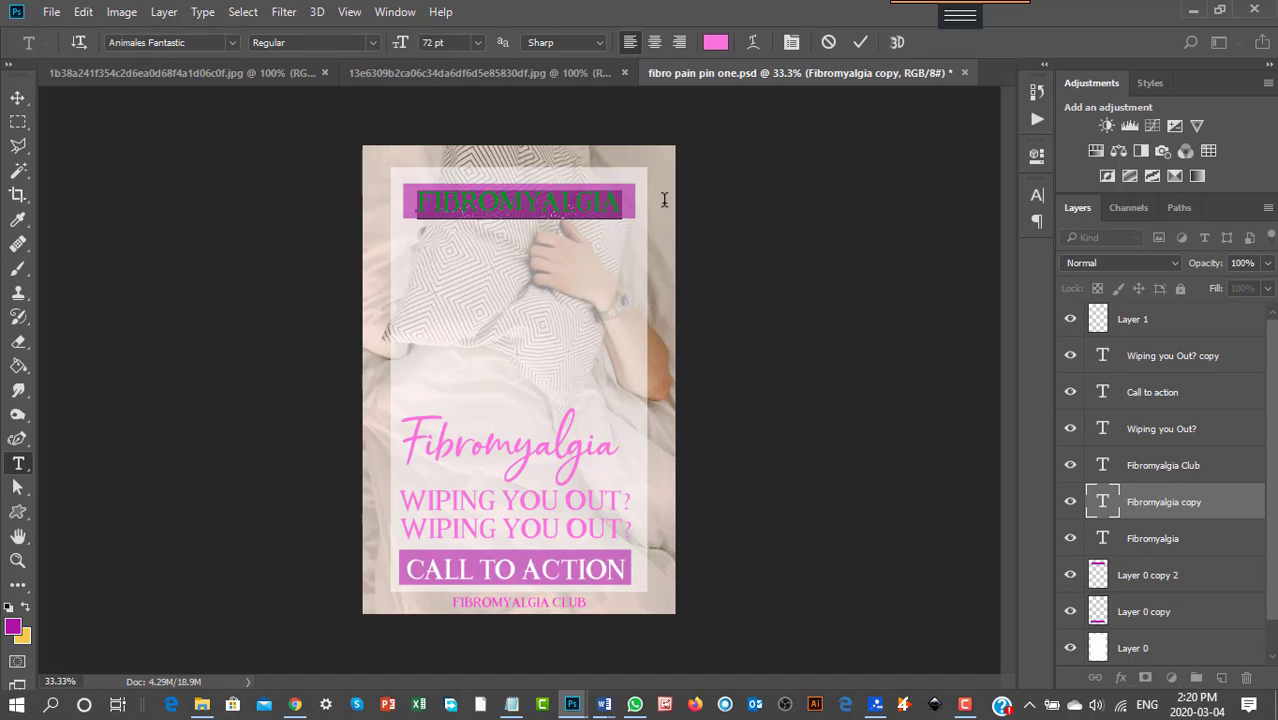
left_click(716, 42)
left_click(647, 256)
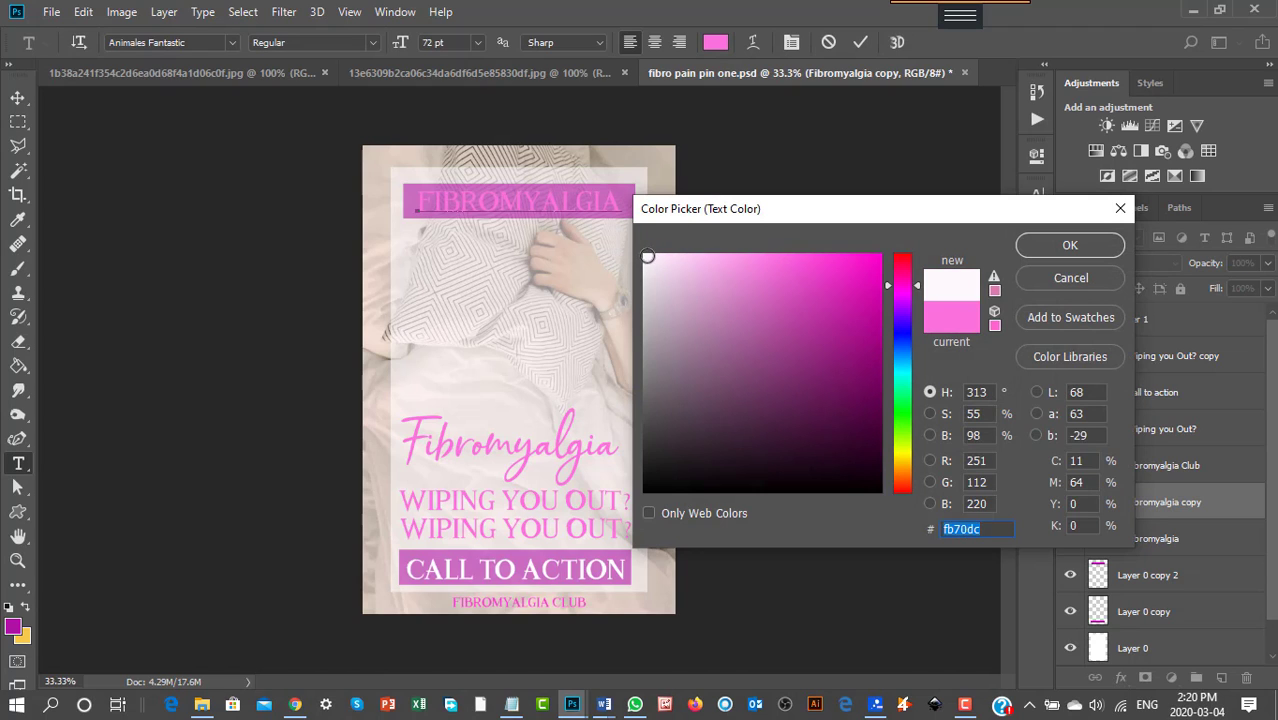
left_click(1064, 246)
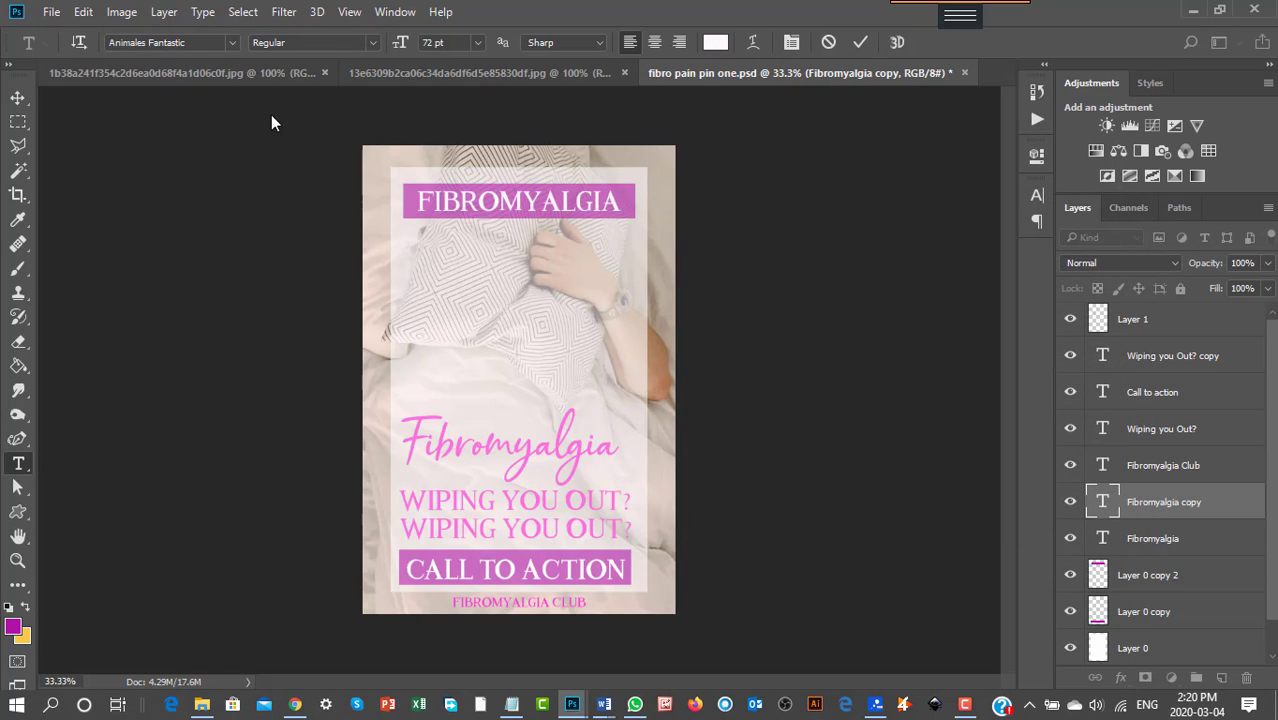
left_click(19, 98)
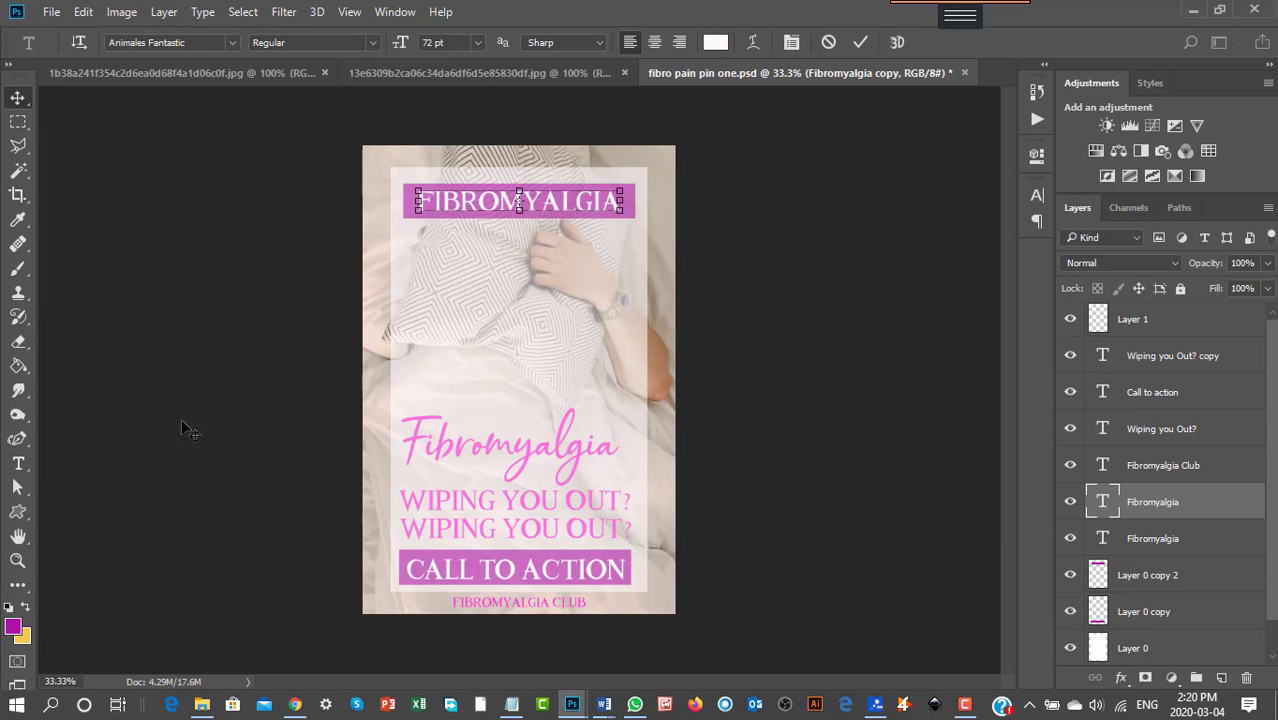
Compare the design with the blueberry muffins example pin, close that example and clear the other floating example window away from the design.
scroll(1160, 622, "down", 1)
left_click(1160, 648)
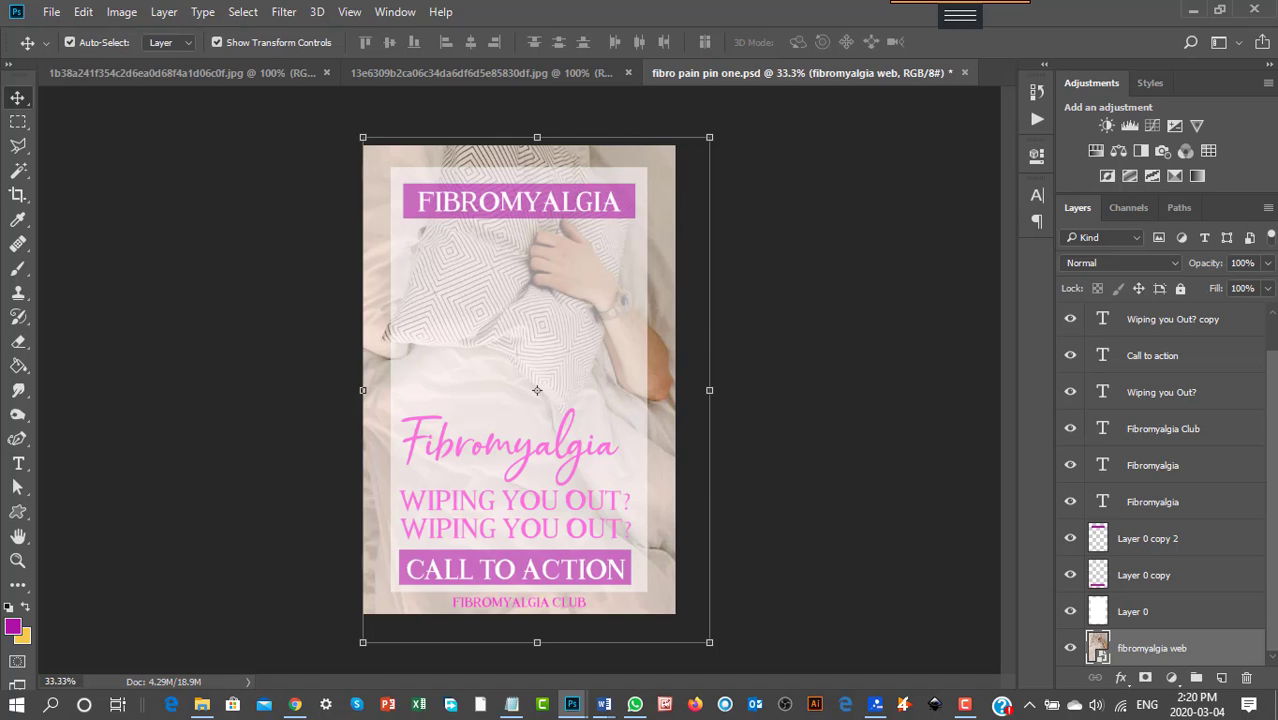
key("ctrl+Tab")
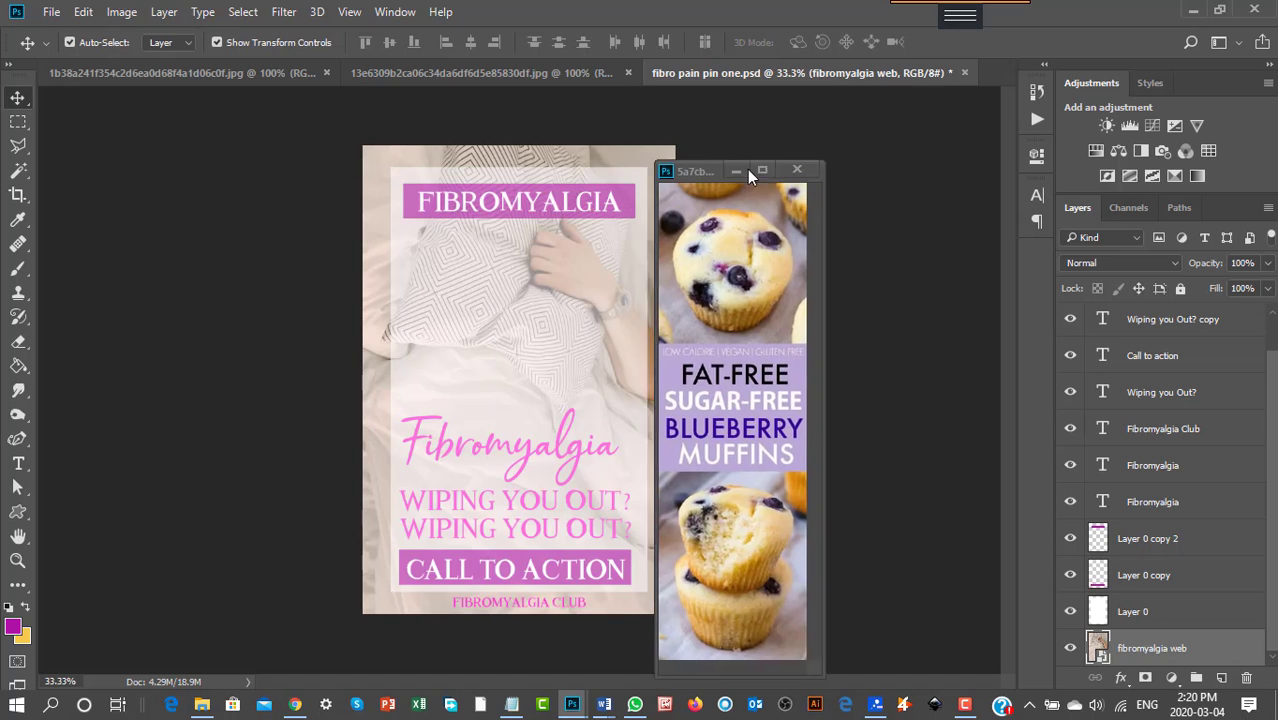
left_click_drag(747, 169, 861, 131)
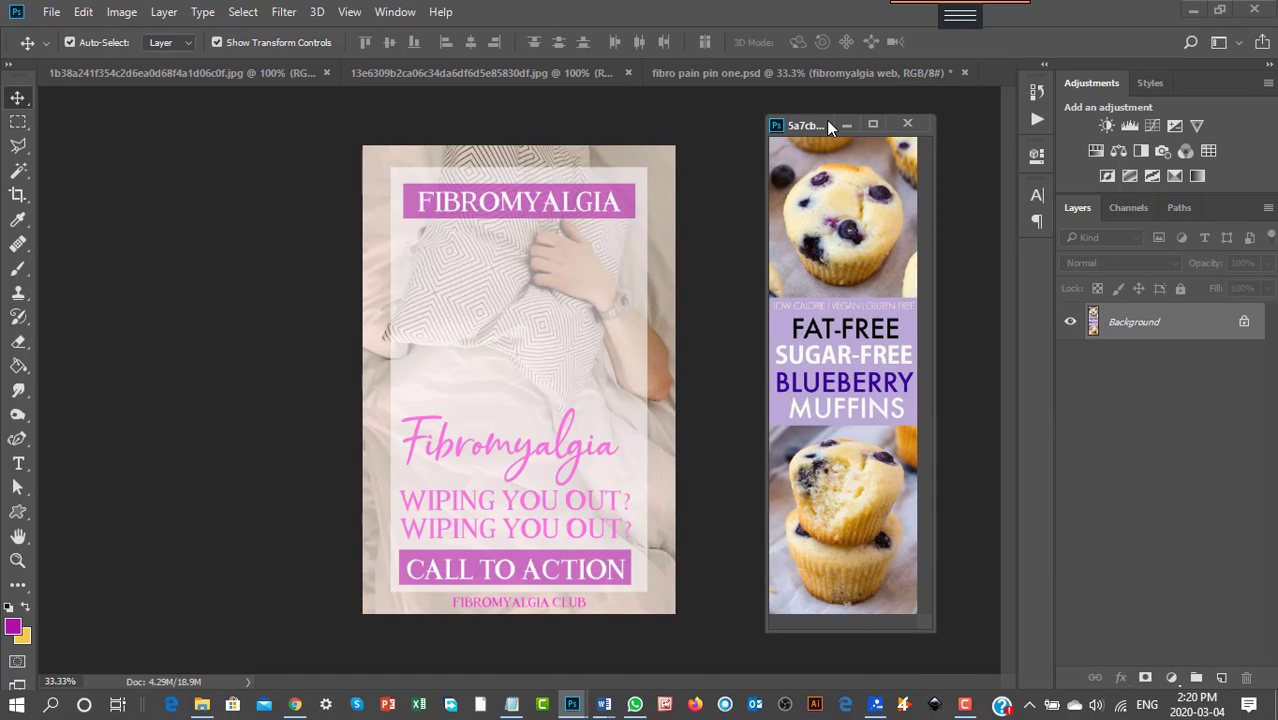
left_click(907, 123)
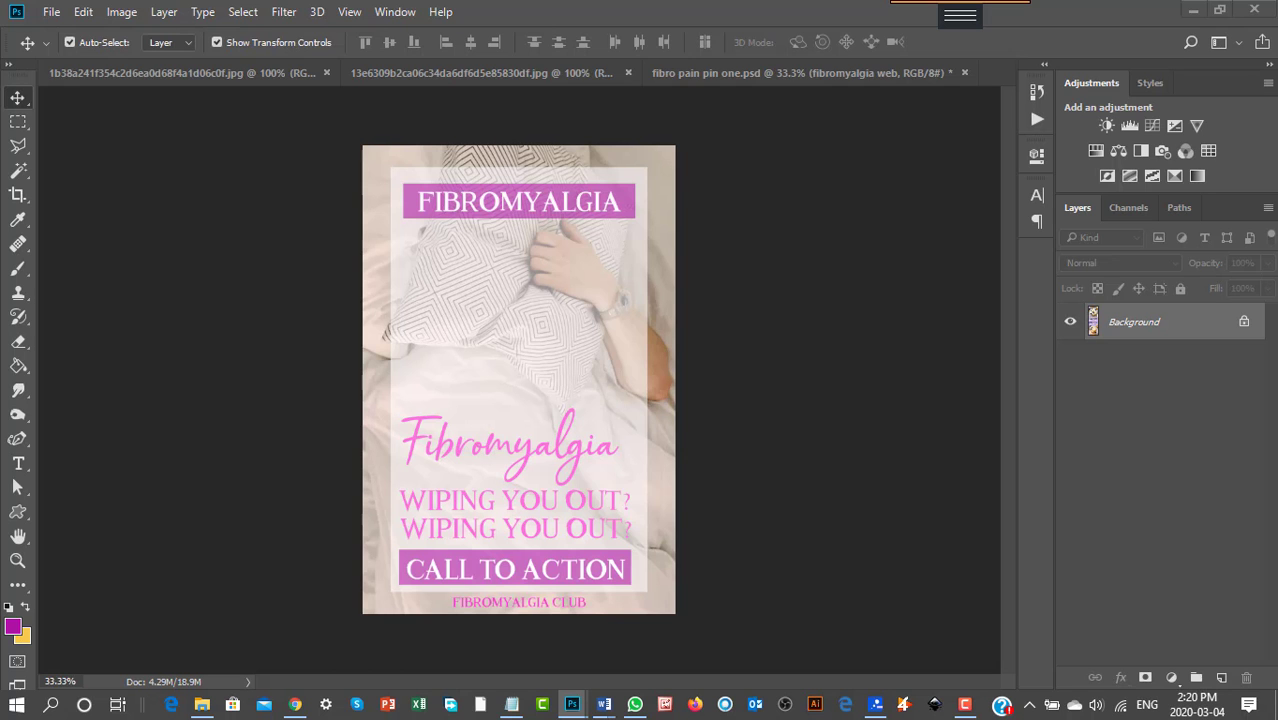
key("ctrl+Tab")
left_click_drag(147, 81, 1277, 160)
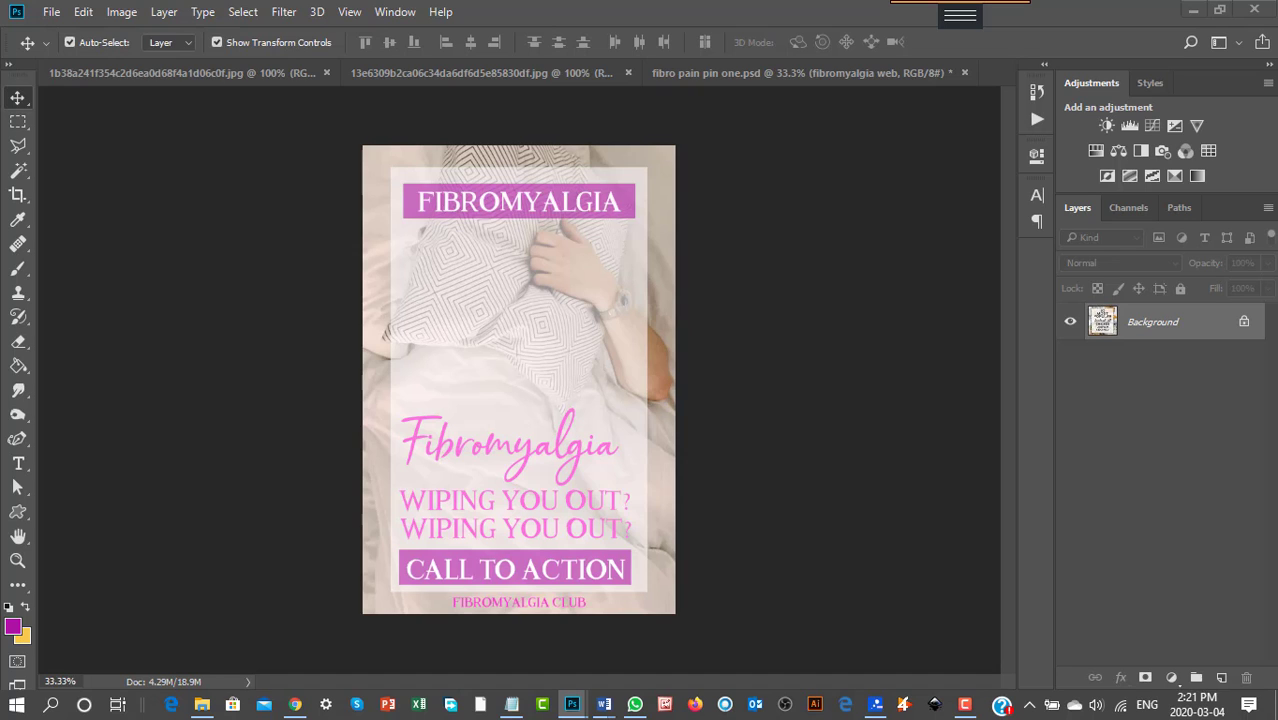
Start saving the active document under a new name, entering "pin" as the file name.
left_click(50, 11)
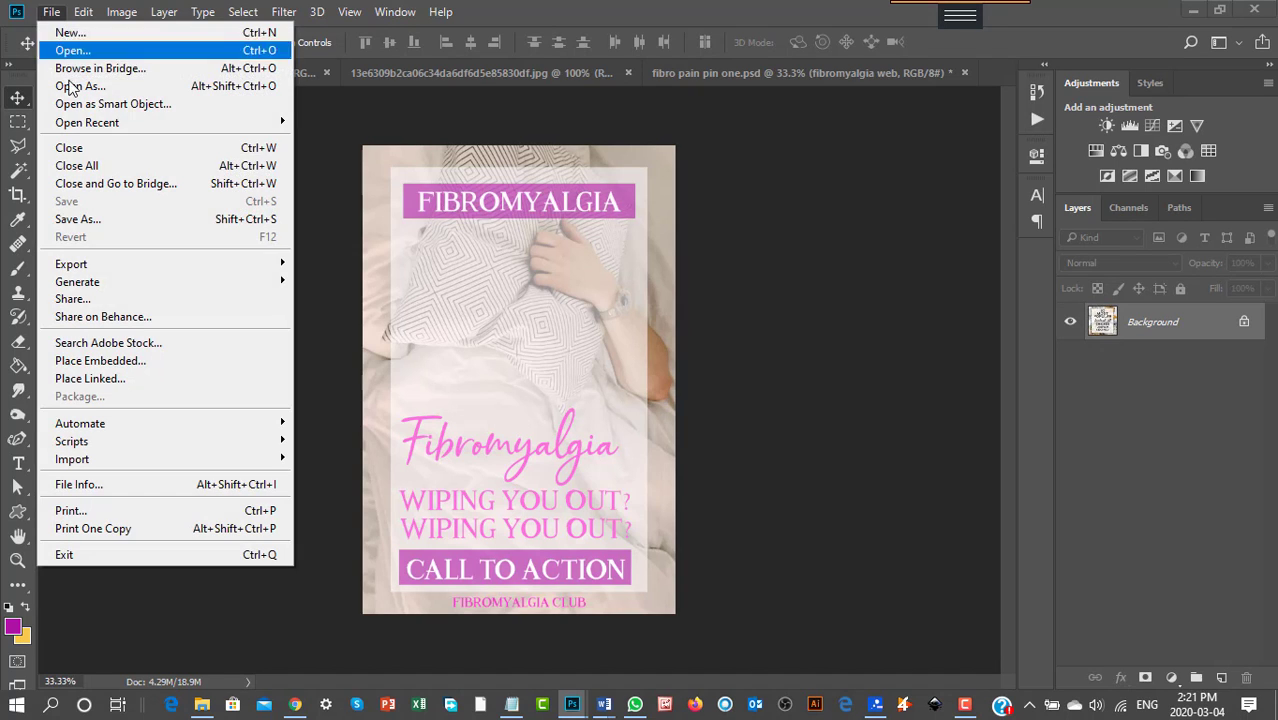
mouse_move(92, 286)
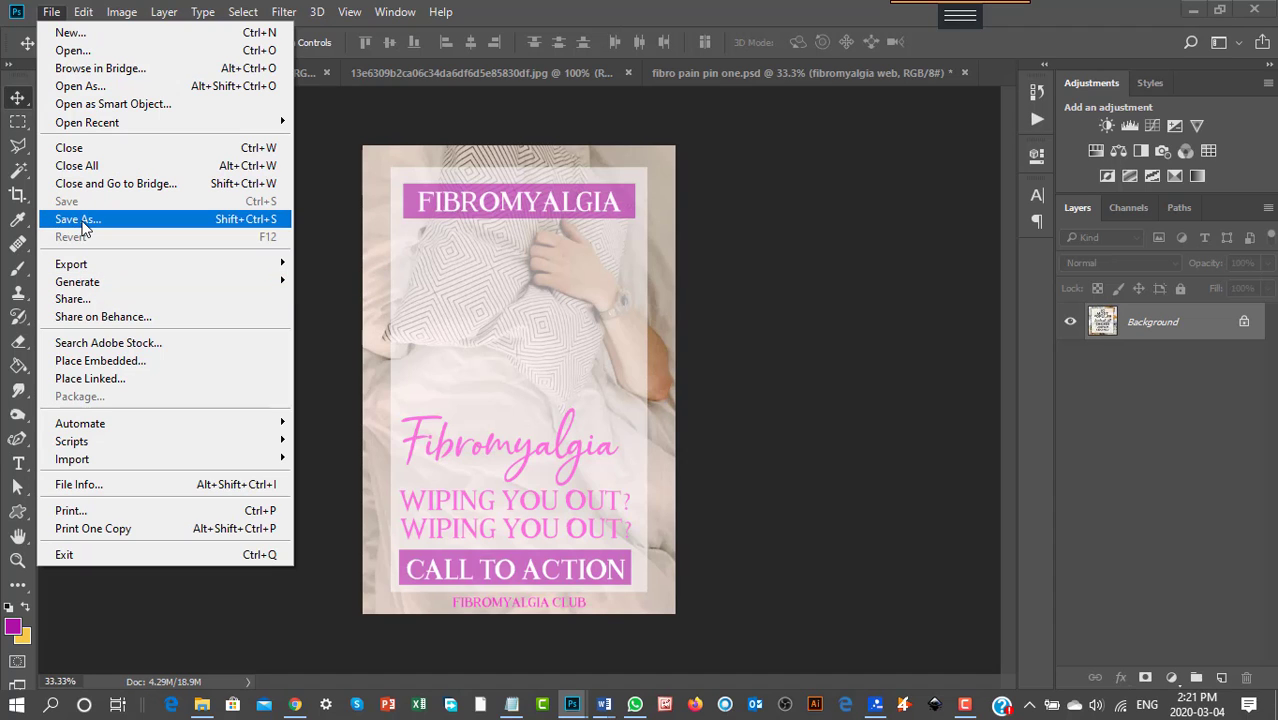
left_click(84, 228)
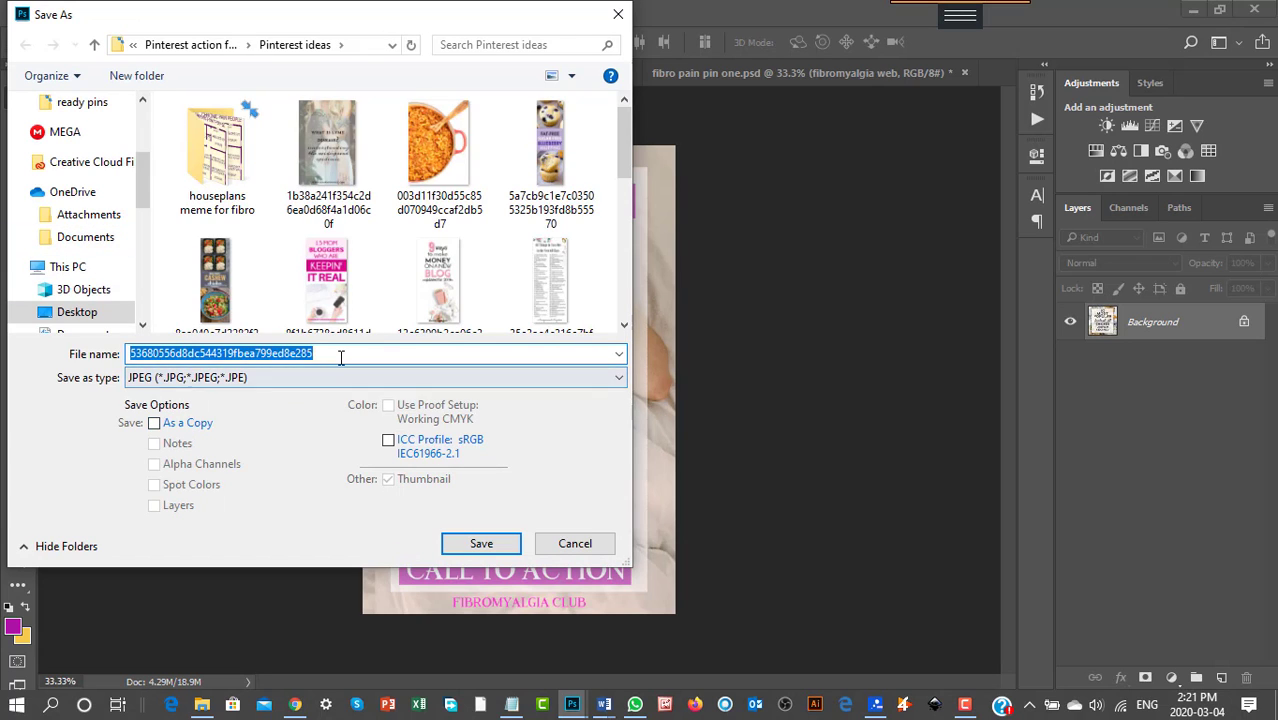
left_click_drag(342, 357, 78, 357)
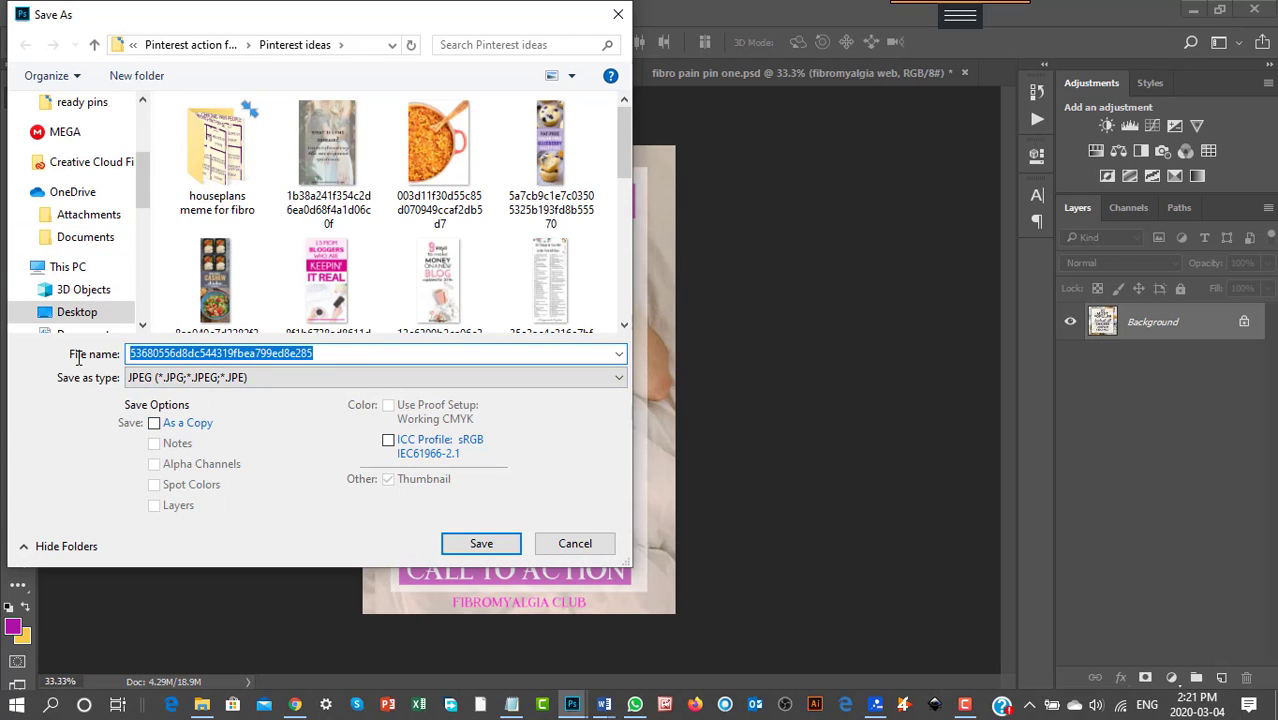
type("pin")
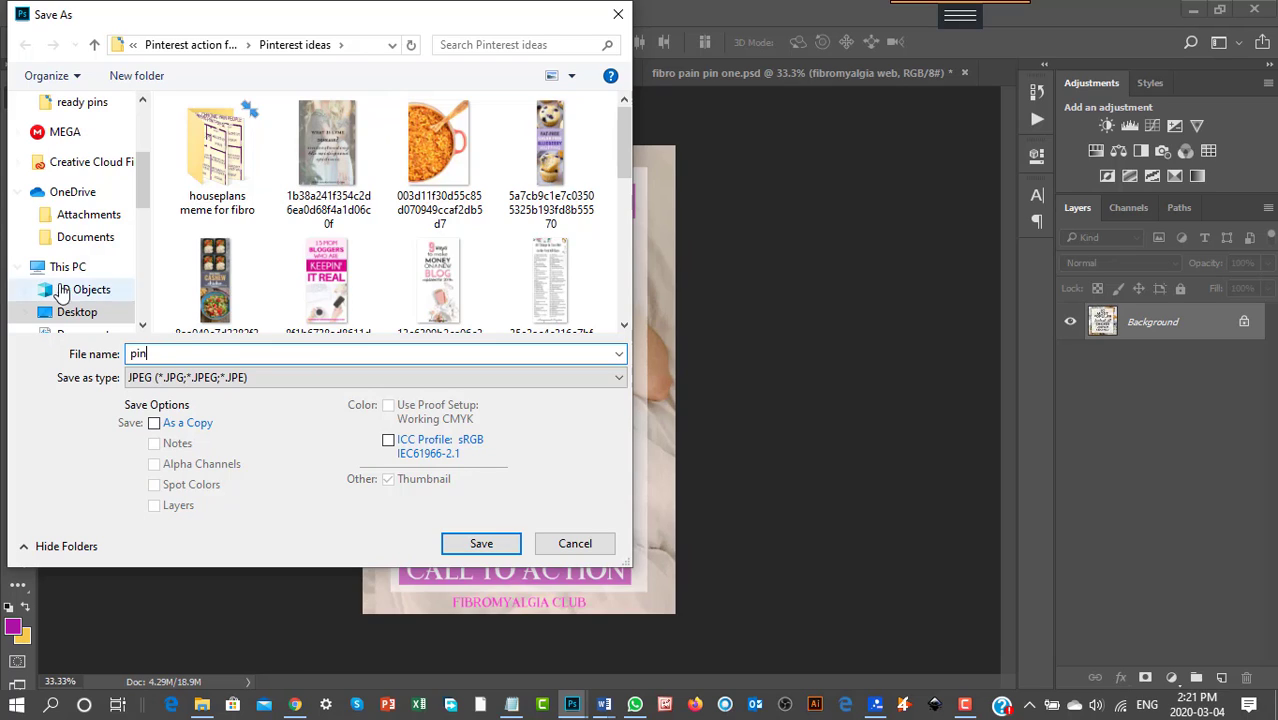
Set the save location to the "Fibromyalgia pain pins" folder inside "Board pins" in the Pinterest action folder.
left_click(195, 45)
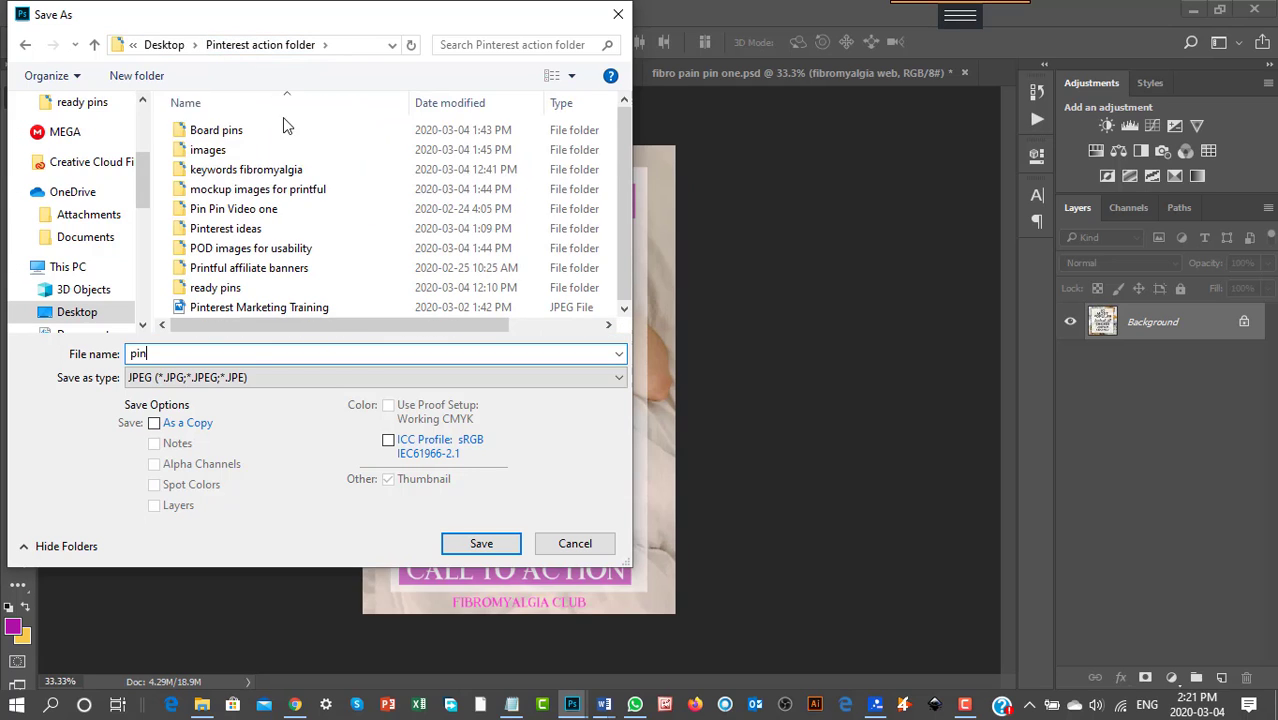
left_click(239, 137)
double_click(239, 137)
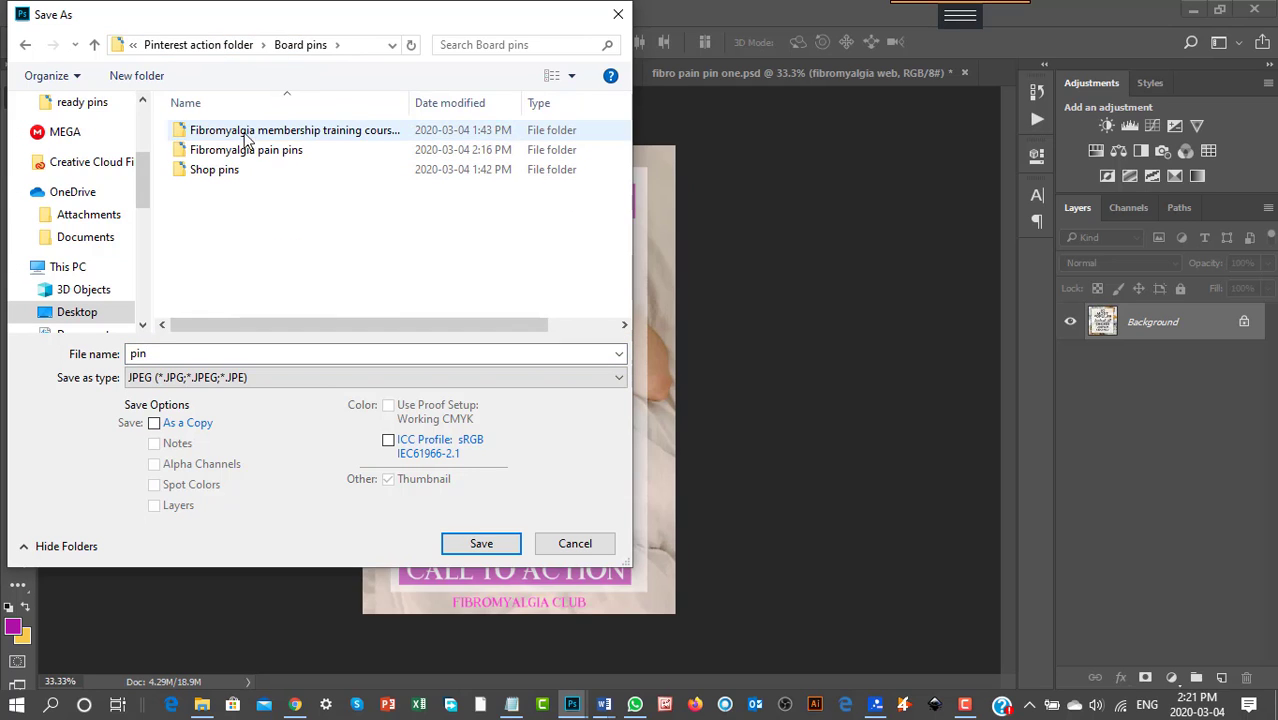
left_click(285, 149)
double_click(285, 149)
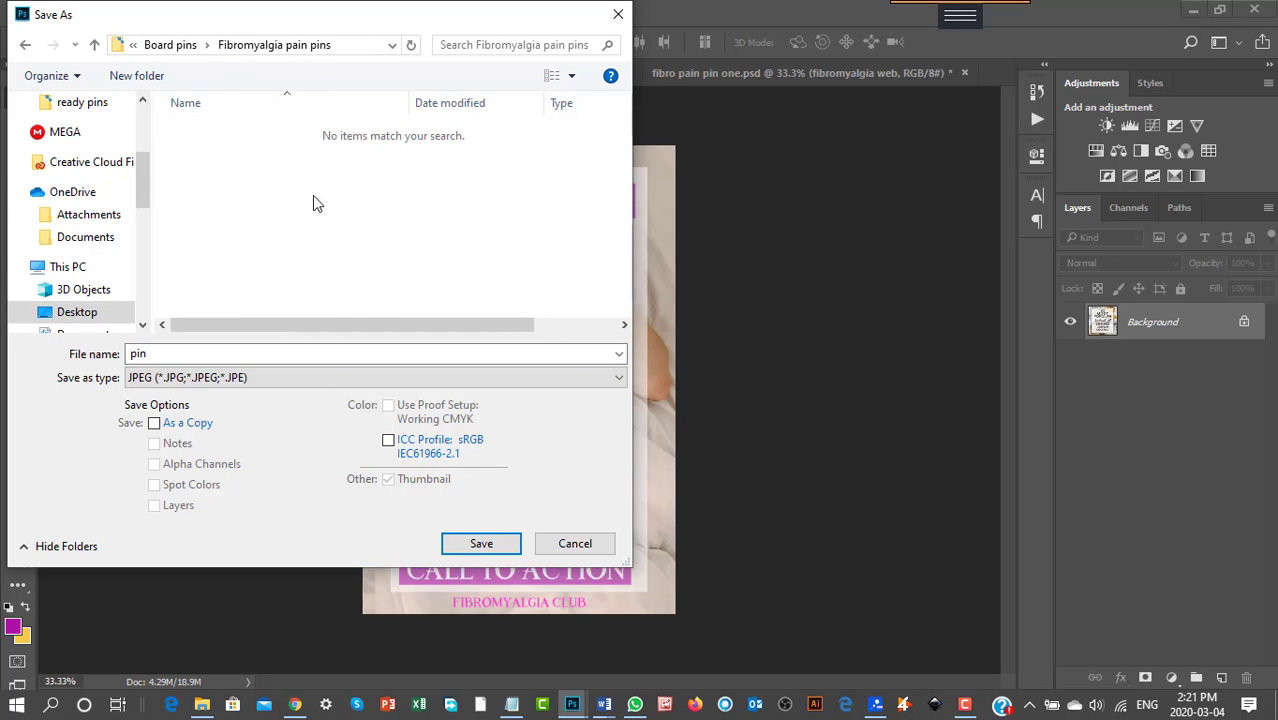
Reuse the suggested file name "fibro pain pin one.psd" and try to save, declining to replace the existing file.
double_click(181, 353)
type("p")
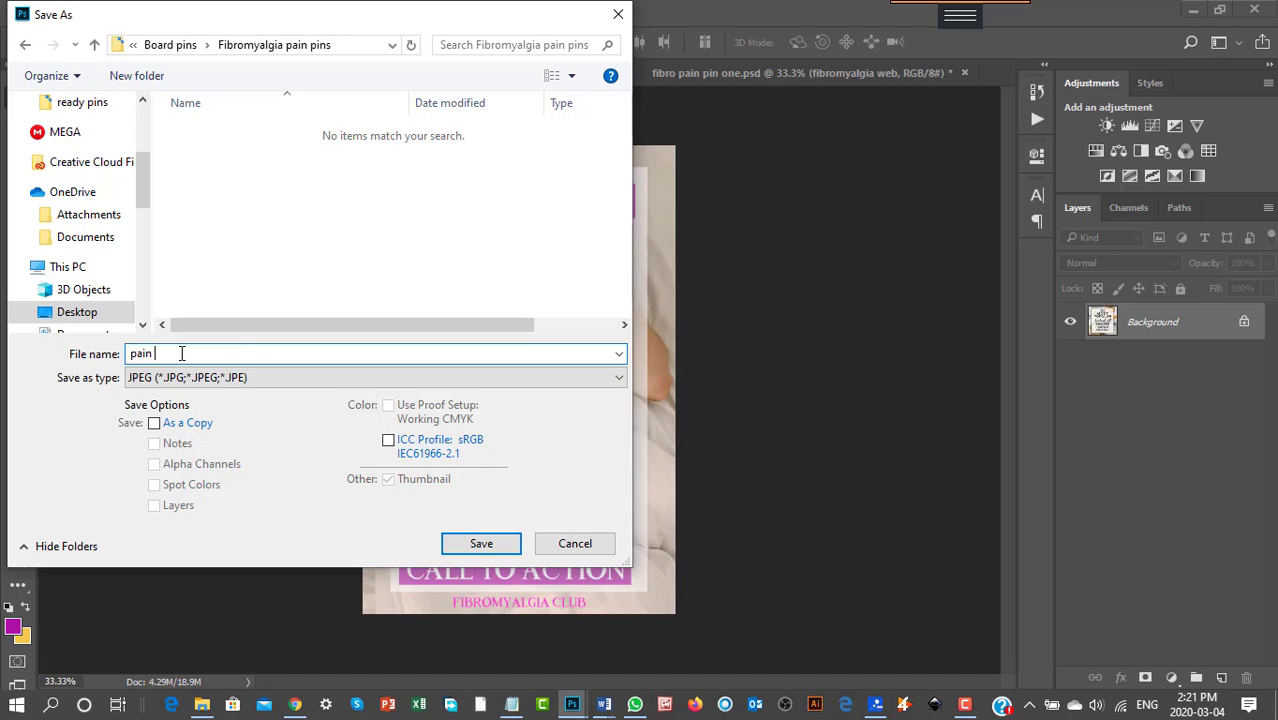
type("ai")
key("BackSpace")
key("BackSpace")
key("BackSpace")
type("f")
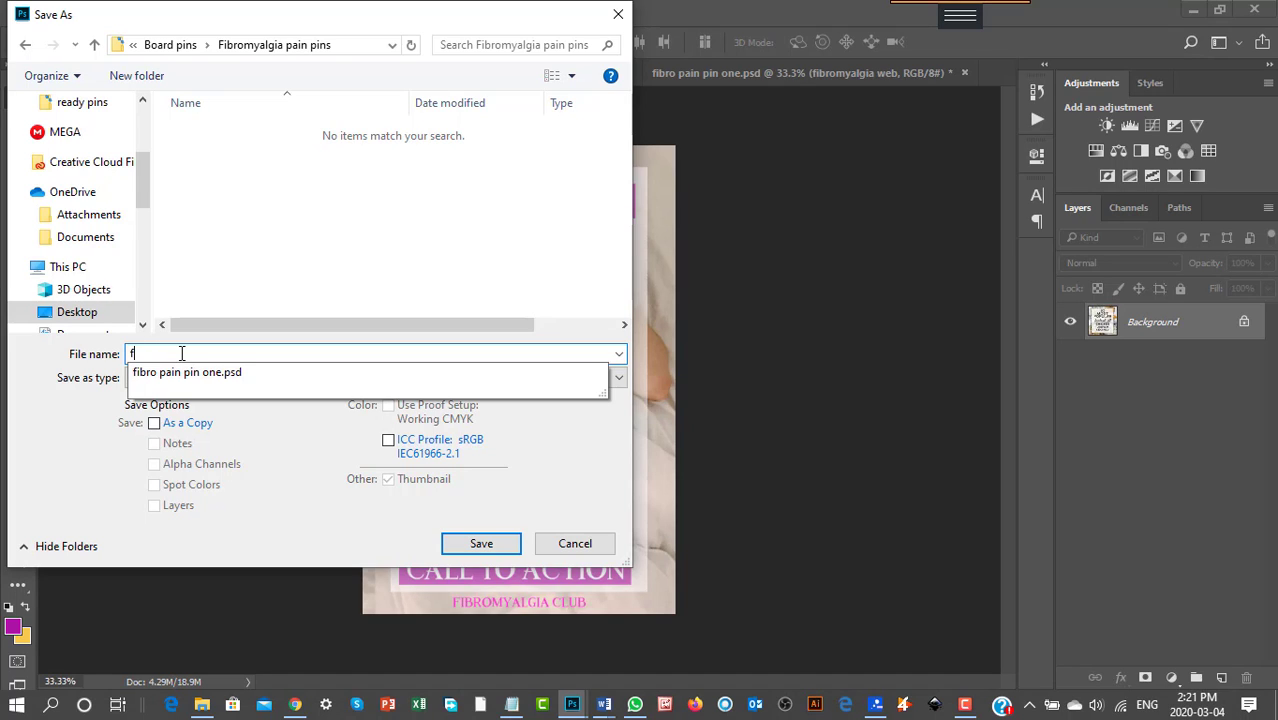
left_click(200, 372)
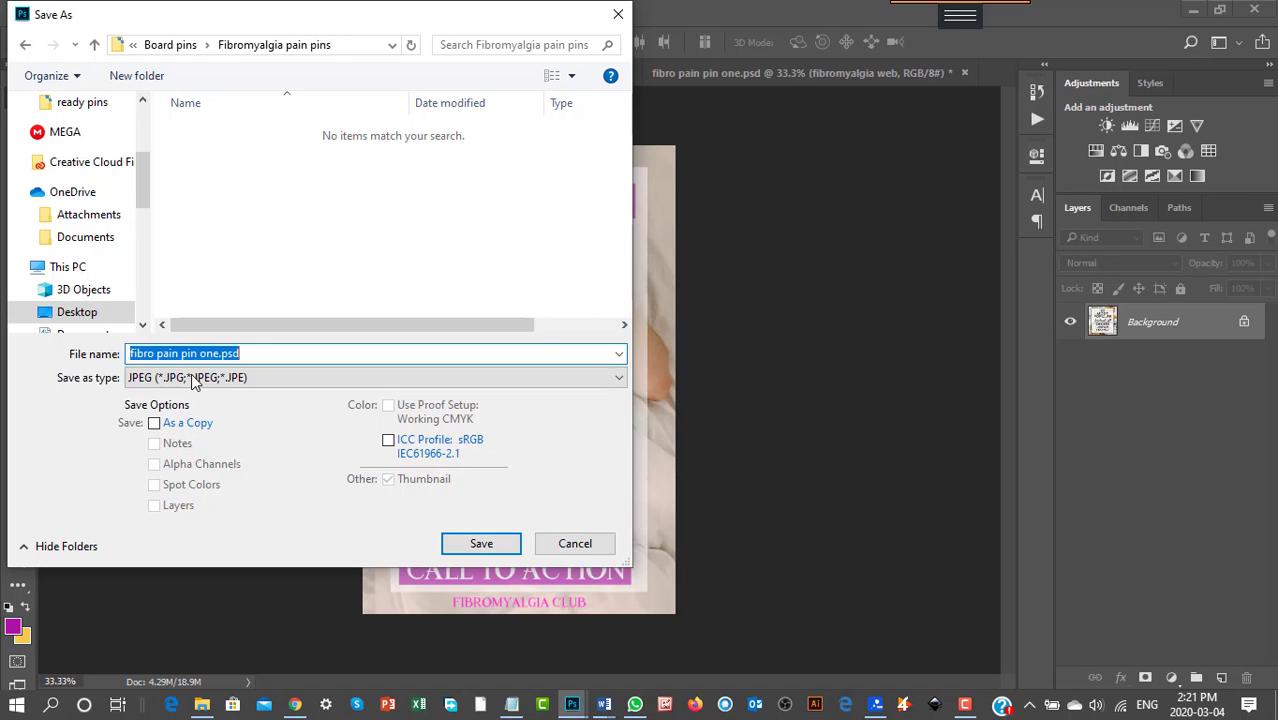
left_click(488, 552)
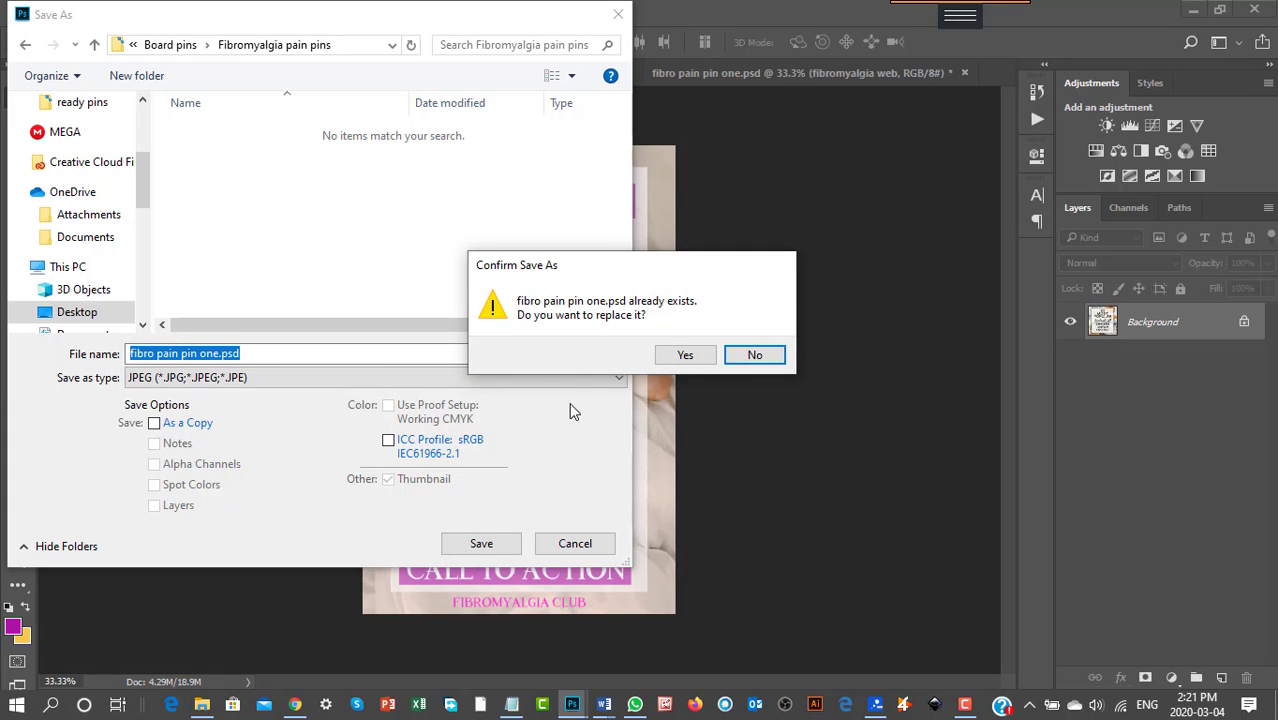
left_click(754, 355)
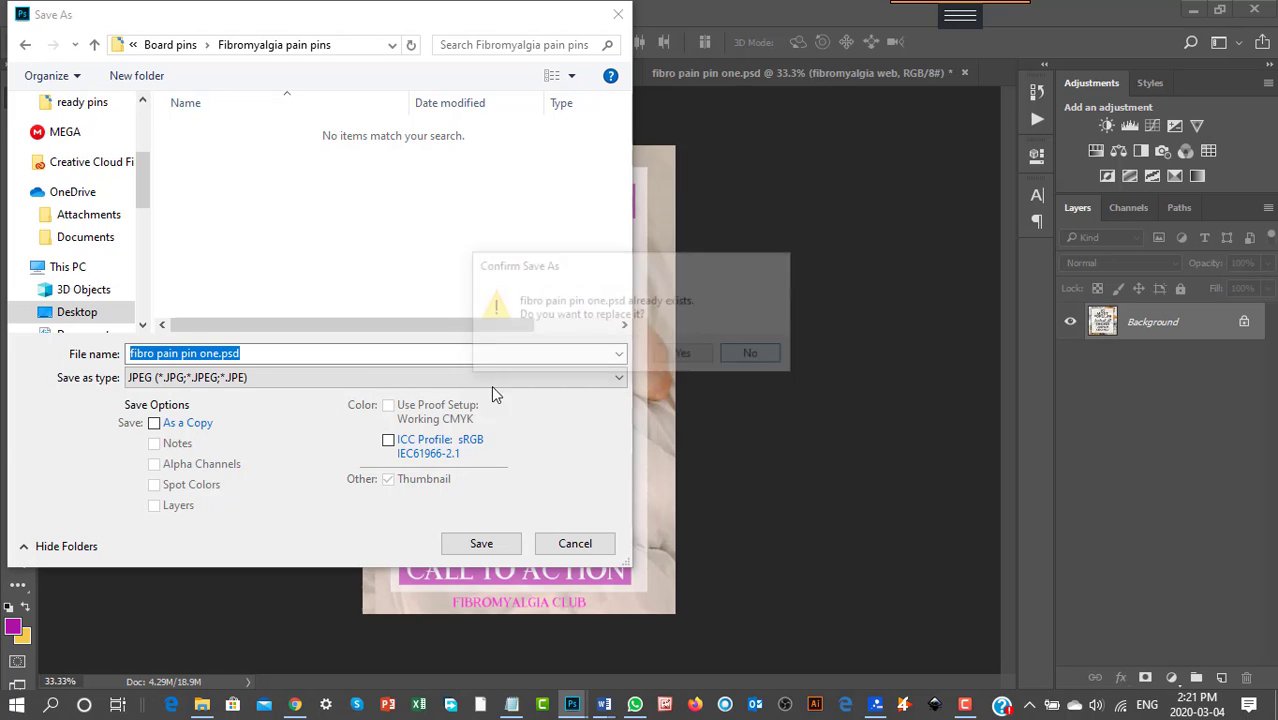
Change the file name to "fibro pain pin 1", removing the psd extension.
left_click(262, 380)
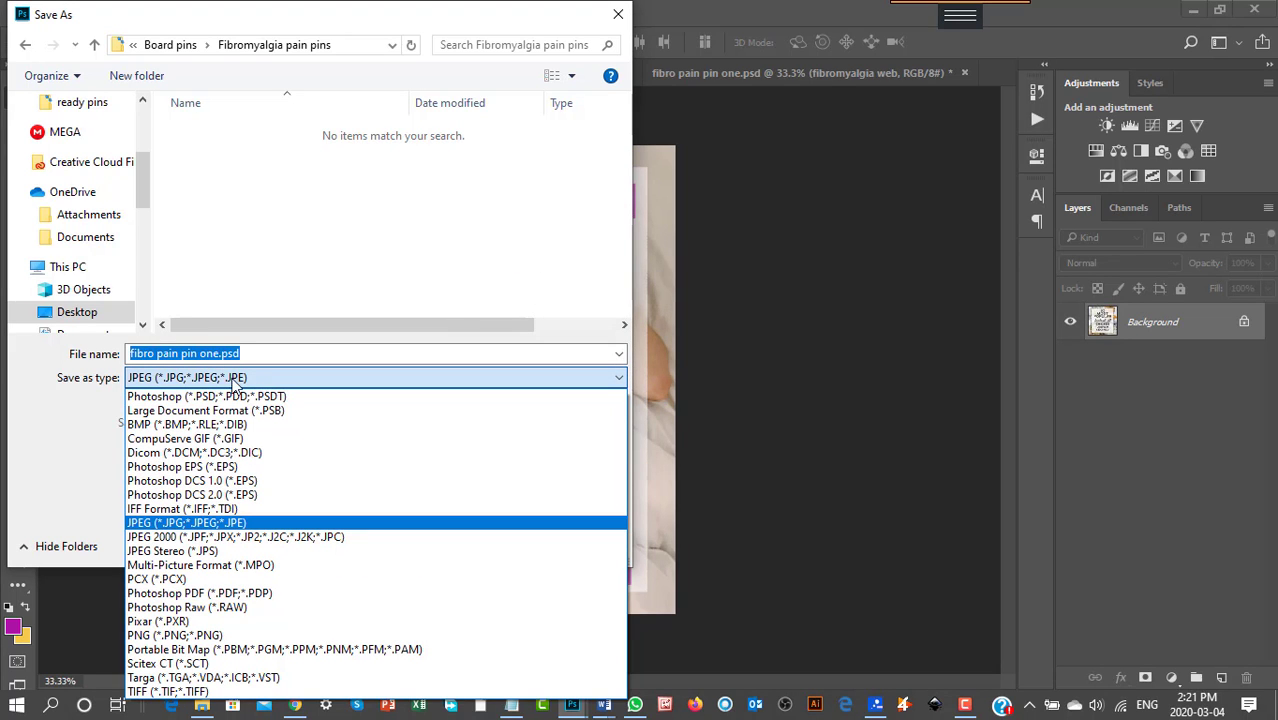
left_click(261, 379)
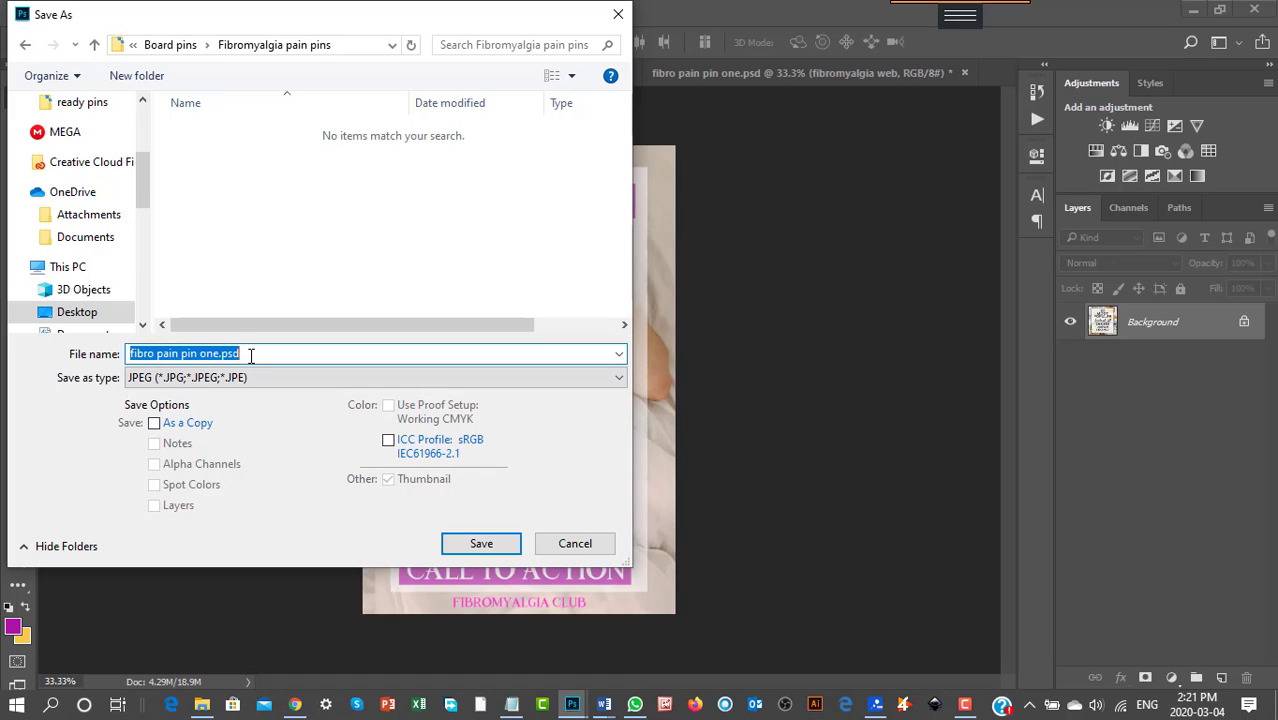
left_click(251, 353)
key("BackSpace")
key("BackSpace")
key("BackSpace")
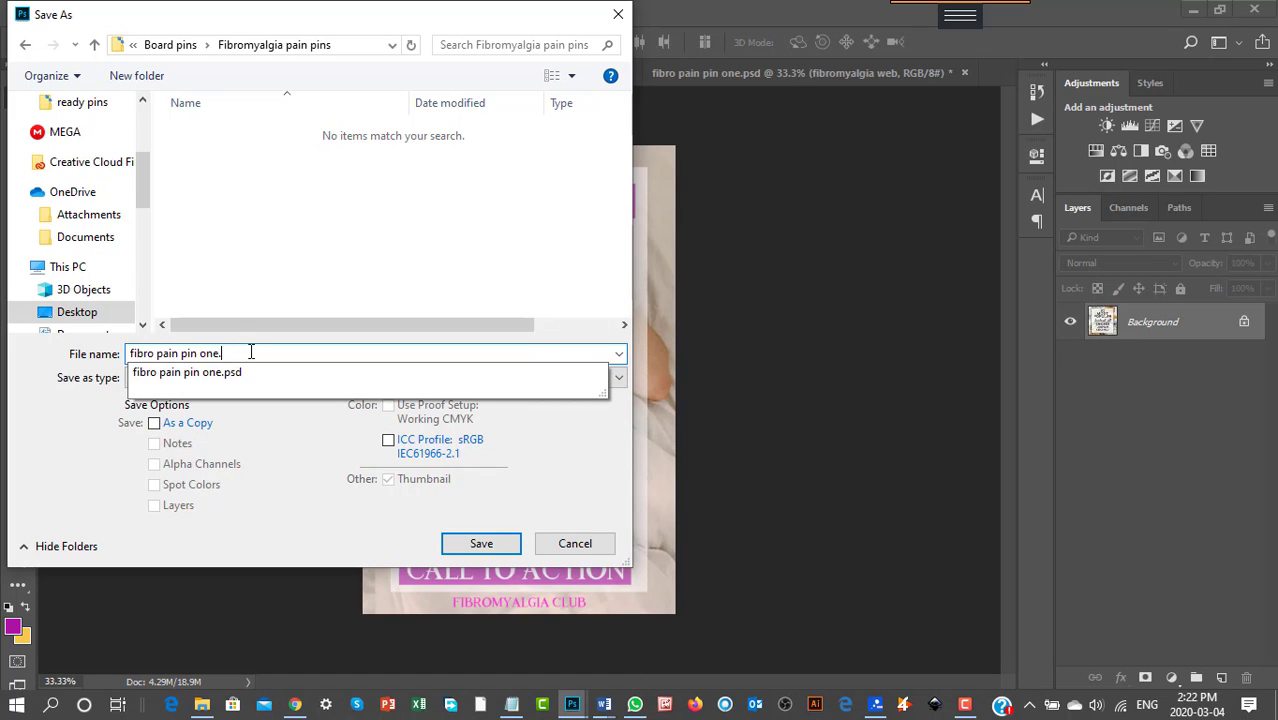
left_click_drag(227, 352, 198, 356)
type("1")
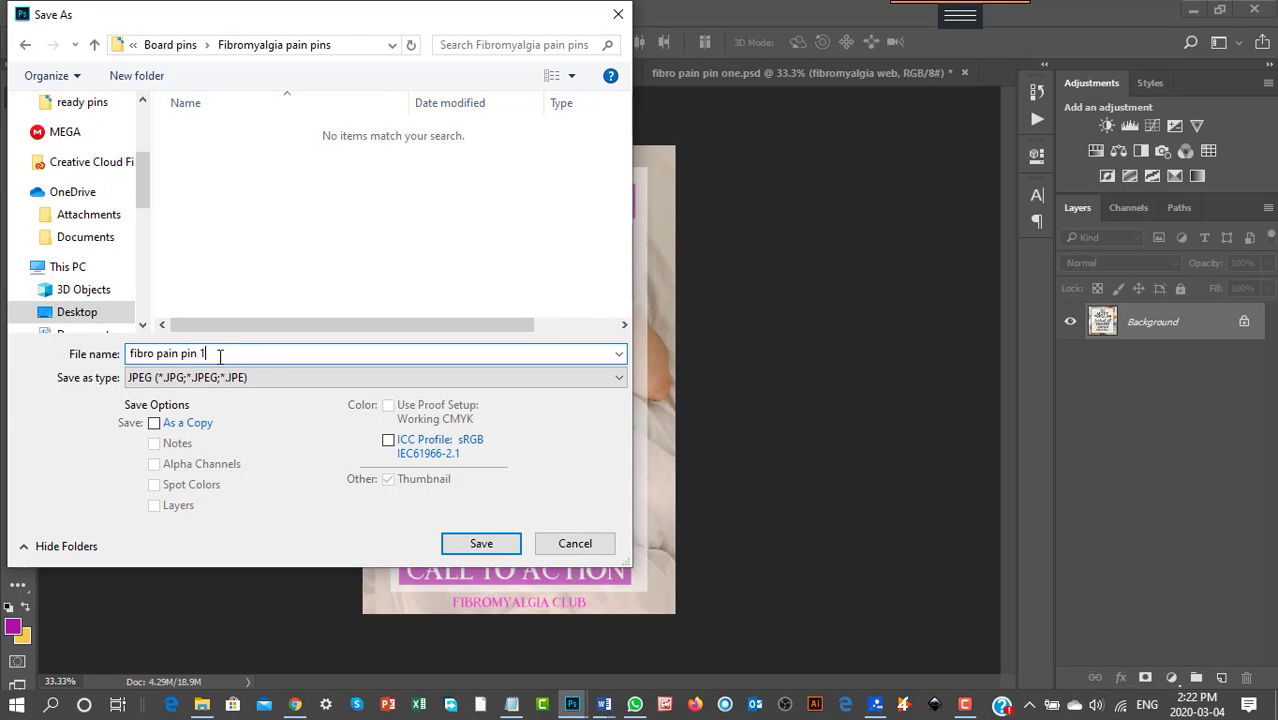
Keep JPEG as the file format and save the image, accepting quality 11 (Maximum) and the Progressive format option.
left_click(284, 388)
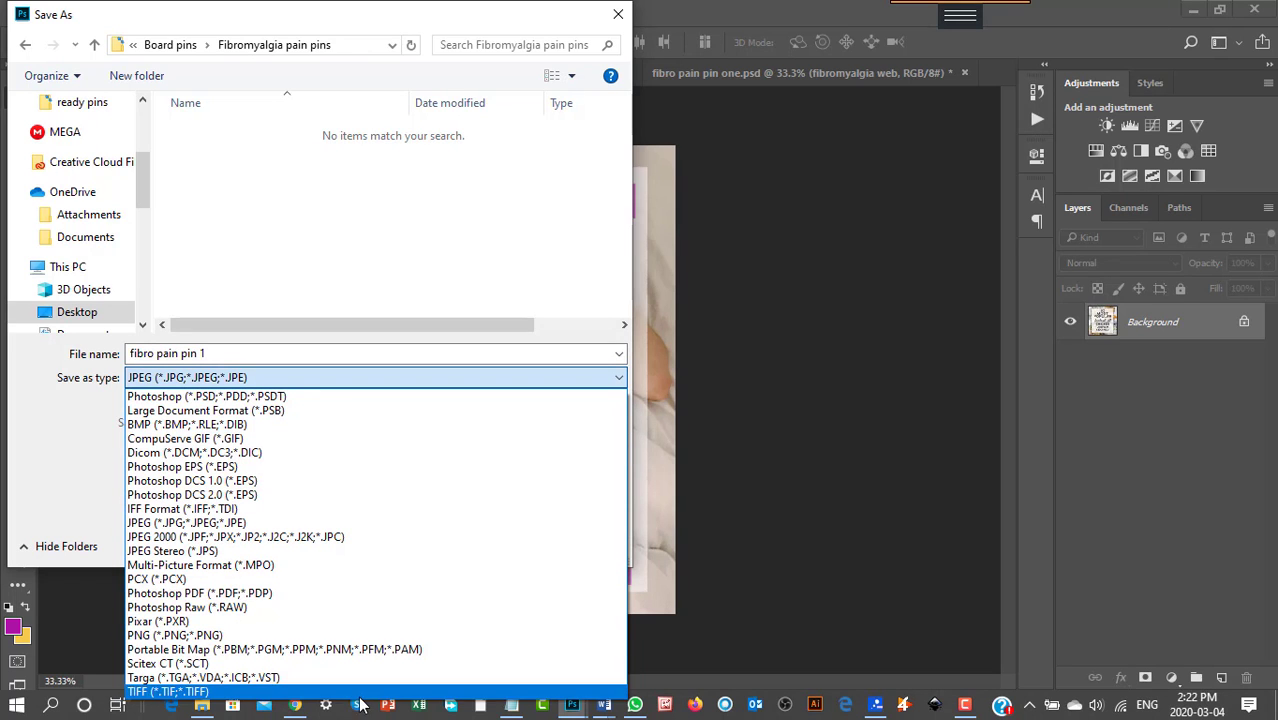
left_click(212, 385)
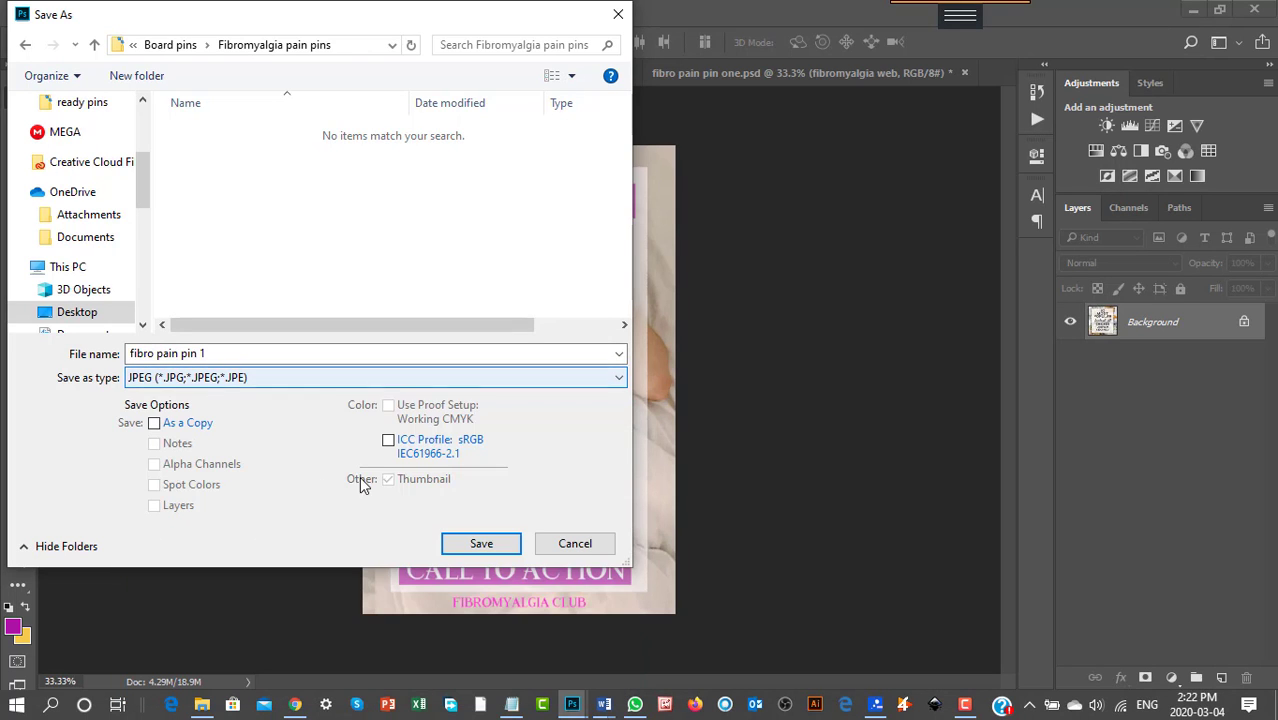
left_click(485, 543)
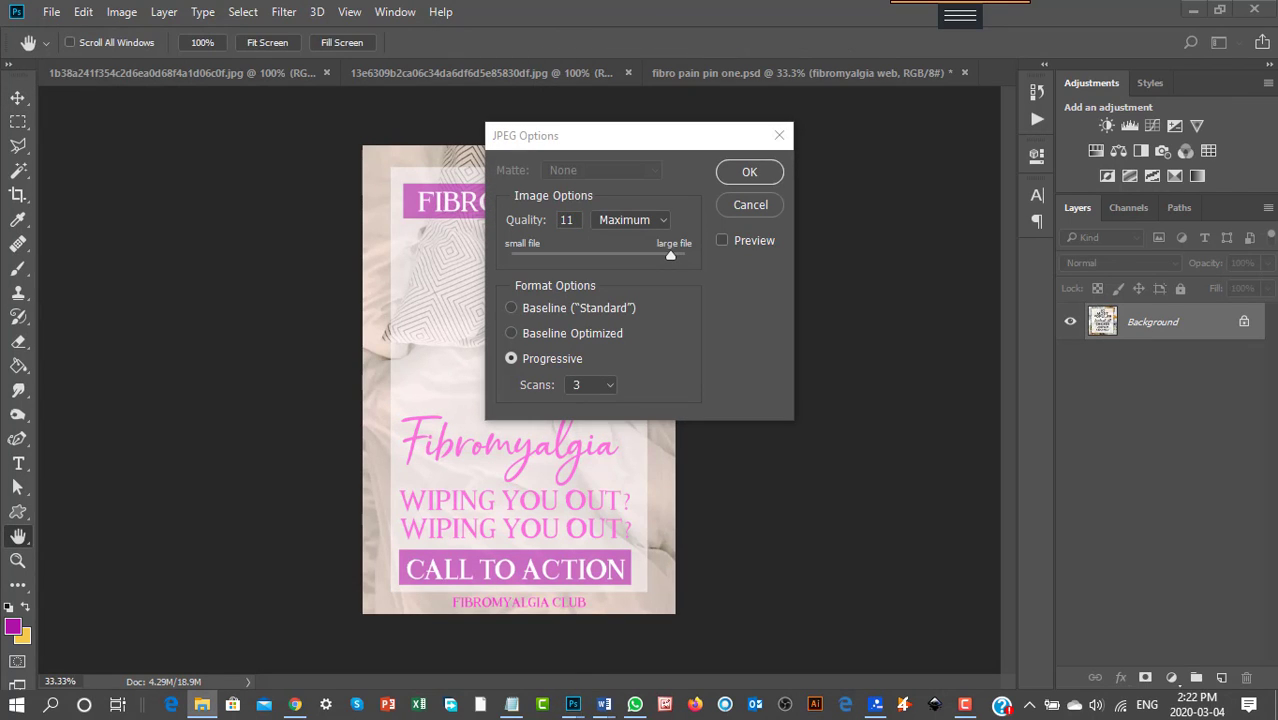
left_click(749, 174)
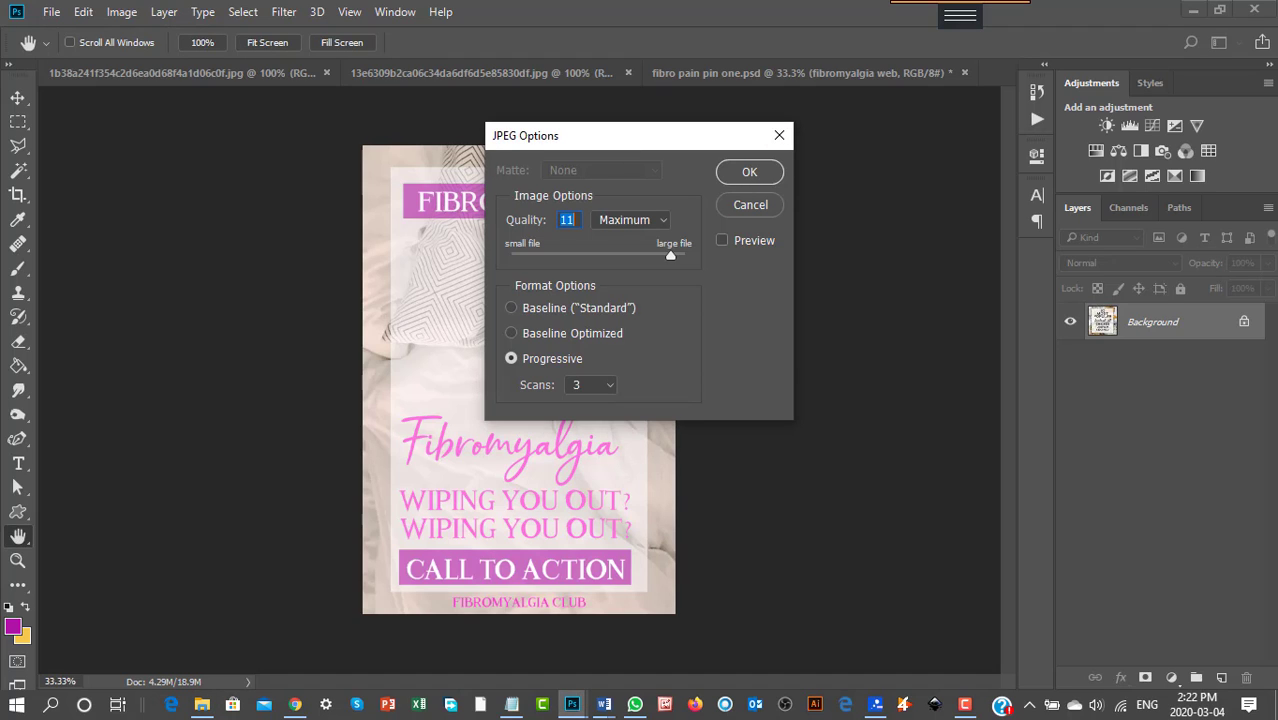
left_click(750, 173)
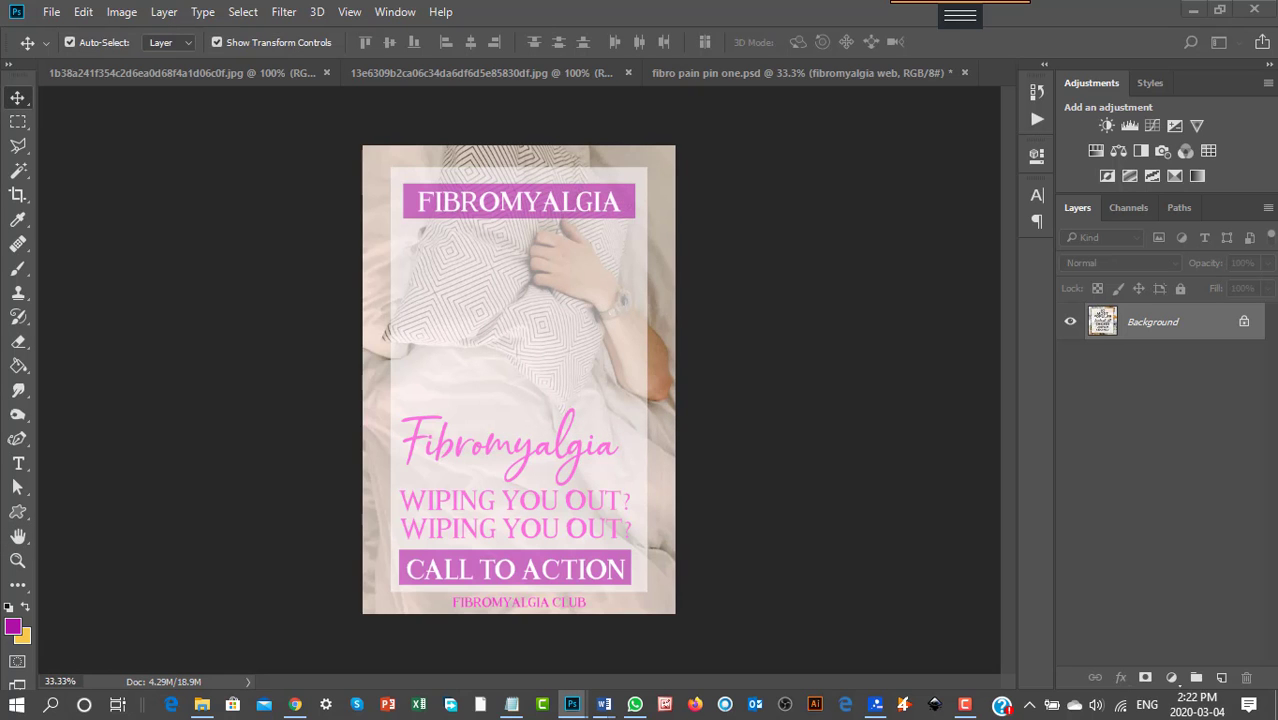
Switch to File Explorer, bring the "Fibromyalgia pain pins" folder window into view and open the "fibro pain pin one" PSD file.
left_click(202, 704)
left_click_drag(8, 100, 507, 124)
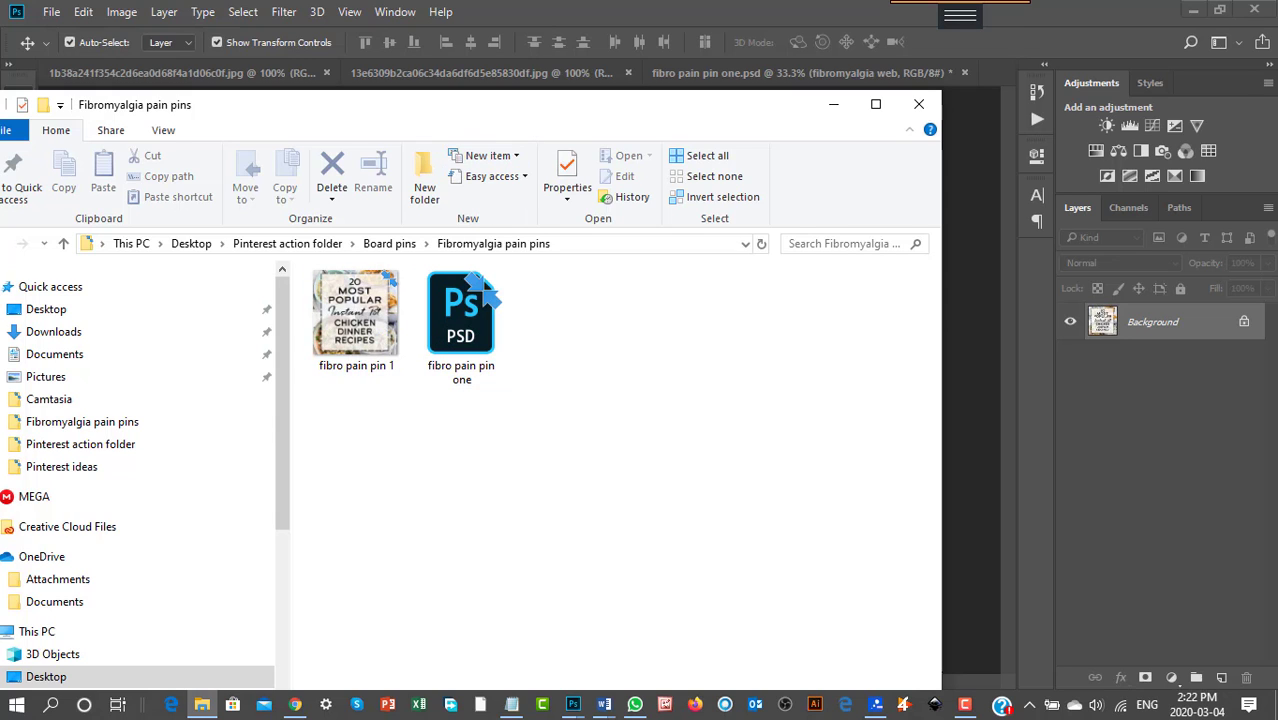
double_click(461, 315)
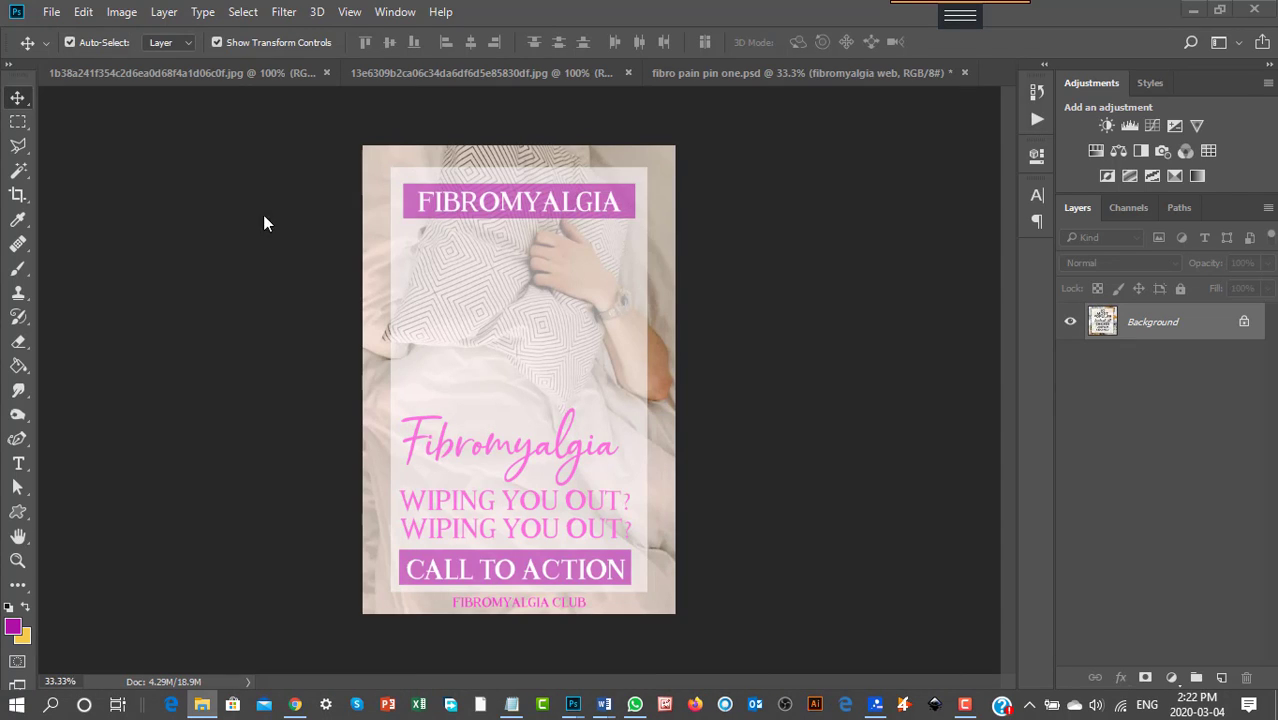